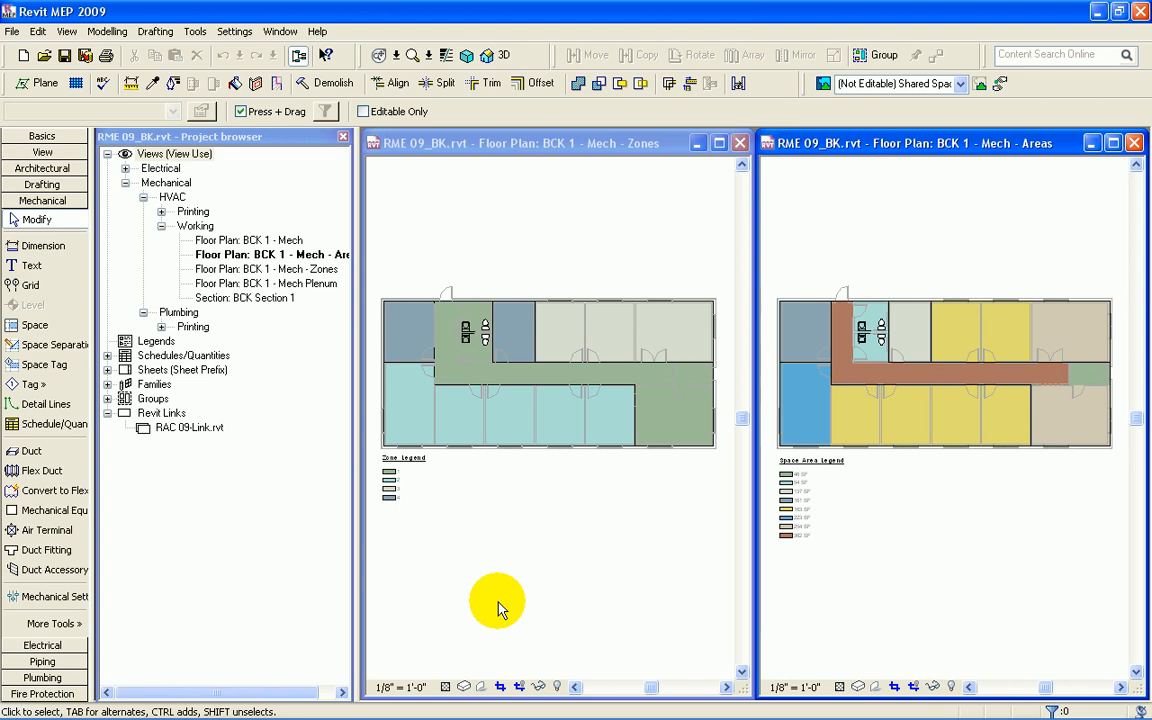
Step: Open the project information and review the text entered for the project address
{"action": "left_click", "coordinate": [236, 33]}
{"action": "left_click", "coordinate": [245, 50]}
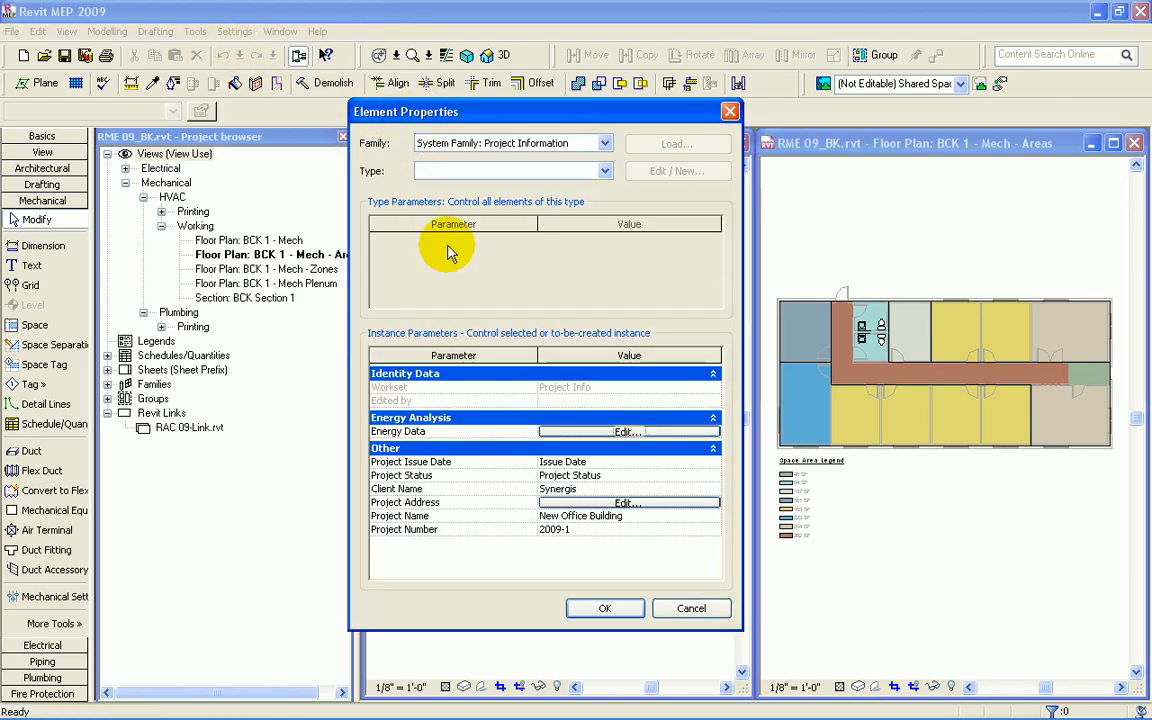
{"action": "left_click", "coordinate": [580, 503]}
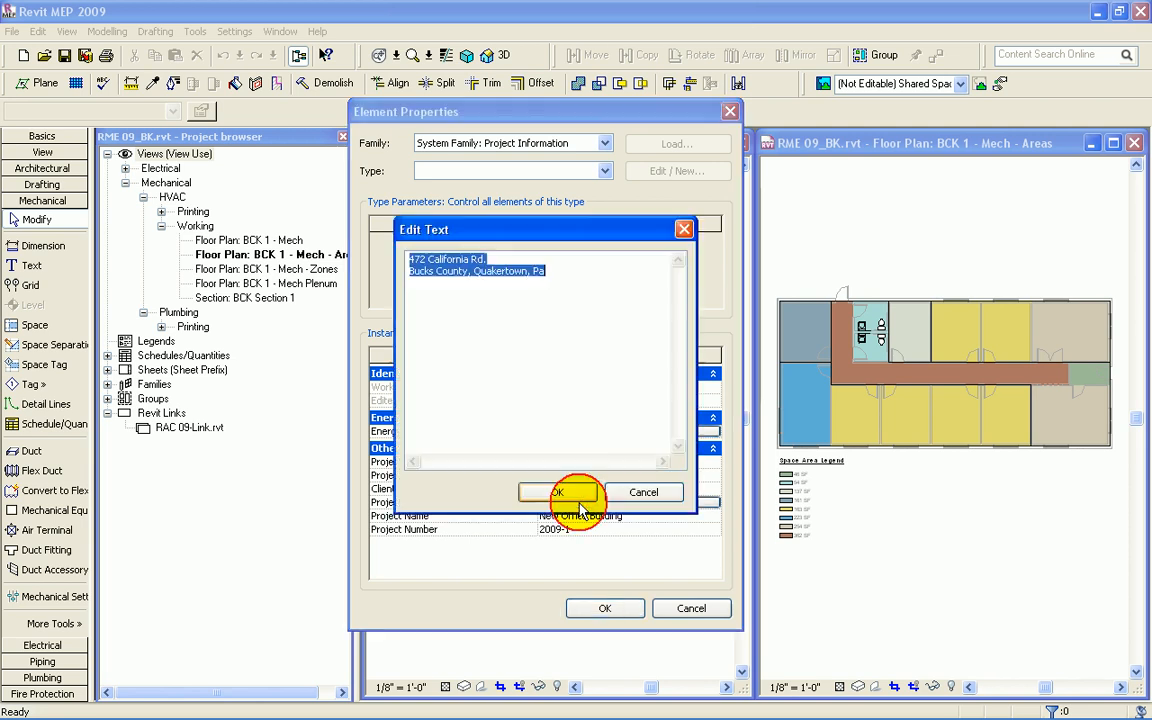
{"action": "left_click_drag", "start_coordinate": [475, 236], "coordinate": [145, 250]}
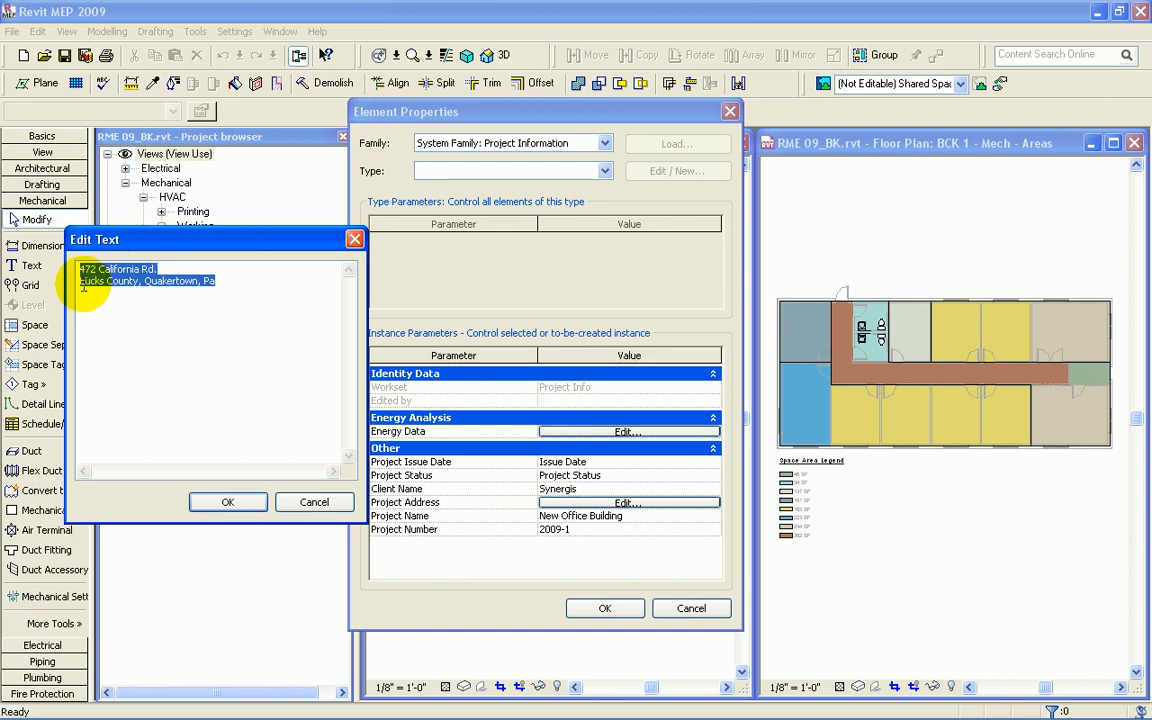
{"action": "left_click", "coordinate": [227, 502]}
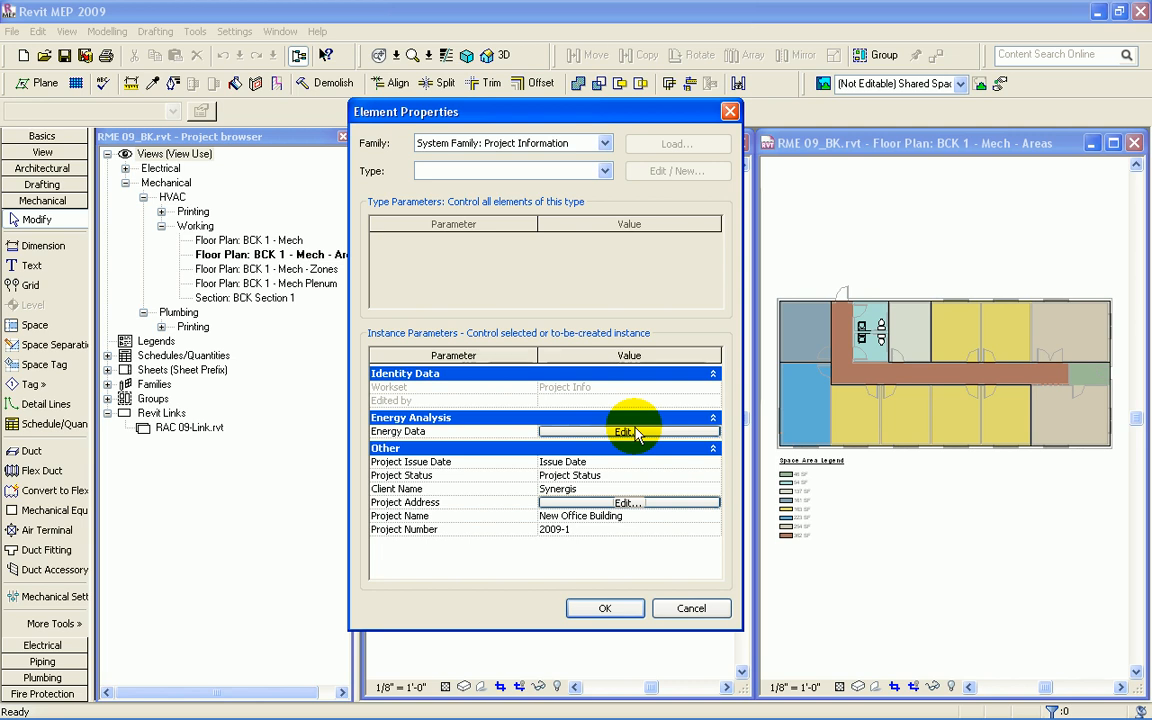
Step: Open the project's energy data and consult the Office entry under Building Type Data in the Revit MEP Help
{"action": "left_click", "coordinate": [624, 432]}
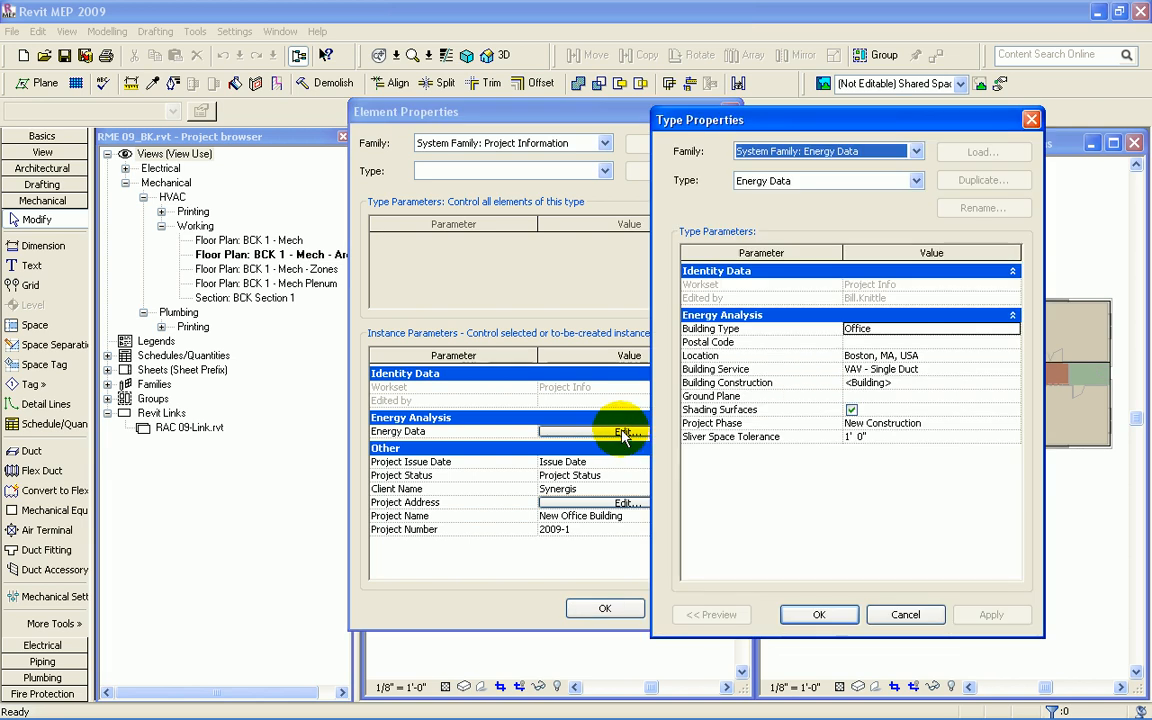
{"action": "left_click_drag", "start_coordinate": [771, 120], "coordinate": [552, 163]}
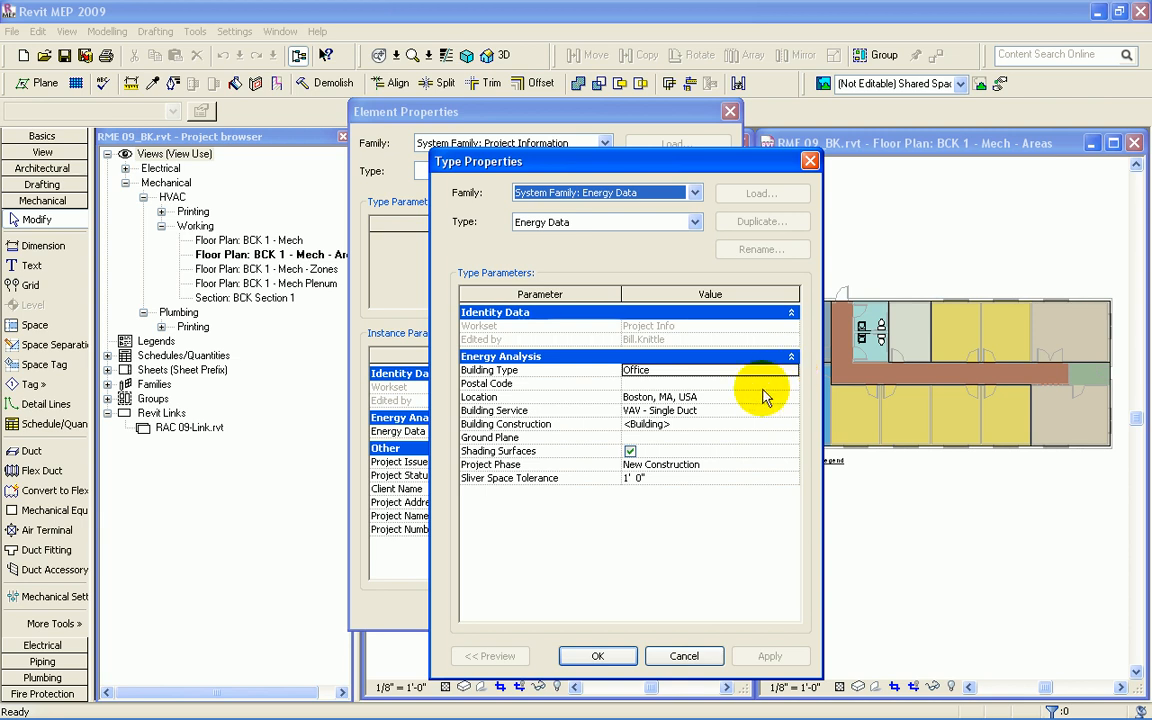
{"action": "mouse_move", "coordinate": [427, 715]}
{"action": "left_click", "coordinate": [390, 707]}
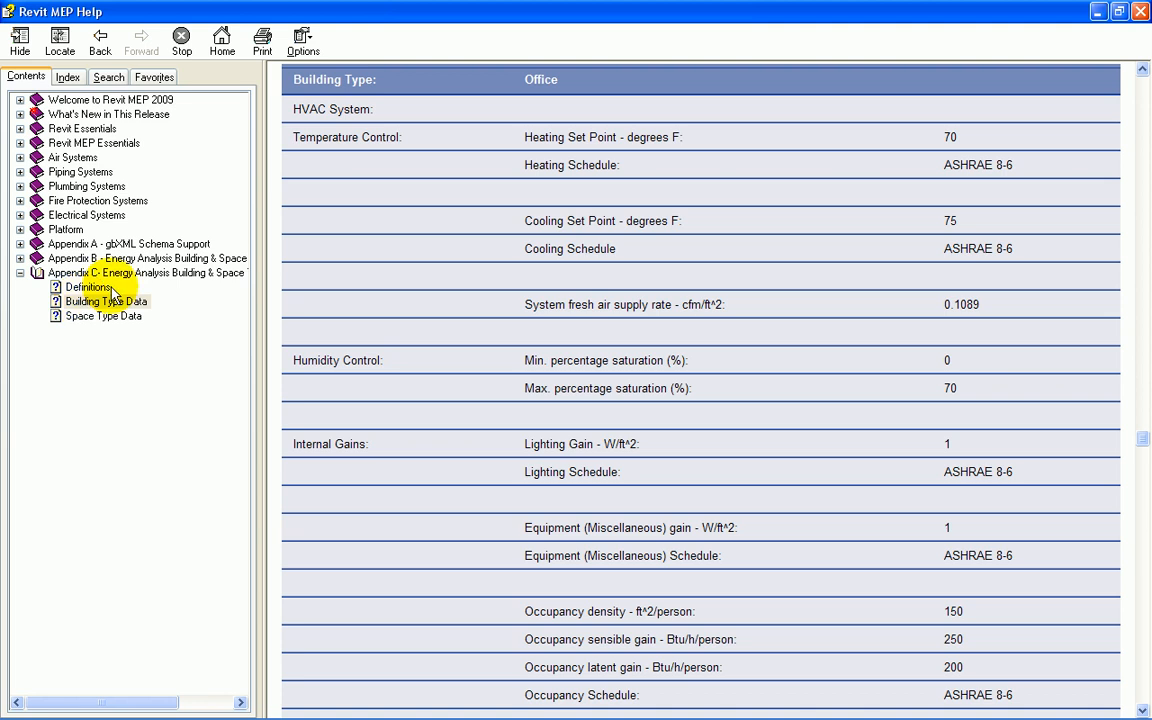
{"action": "left_click_drag", "start_coordinate": [1143, 438], "coordinate": [1143, 443]}
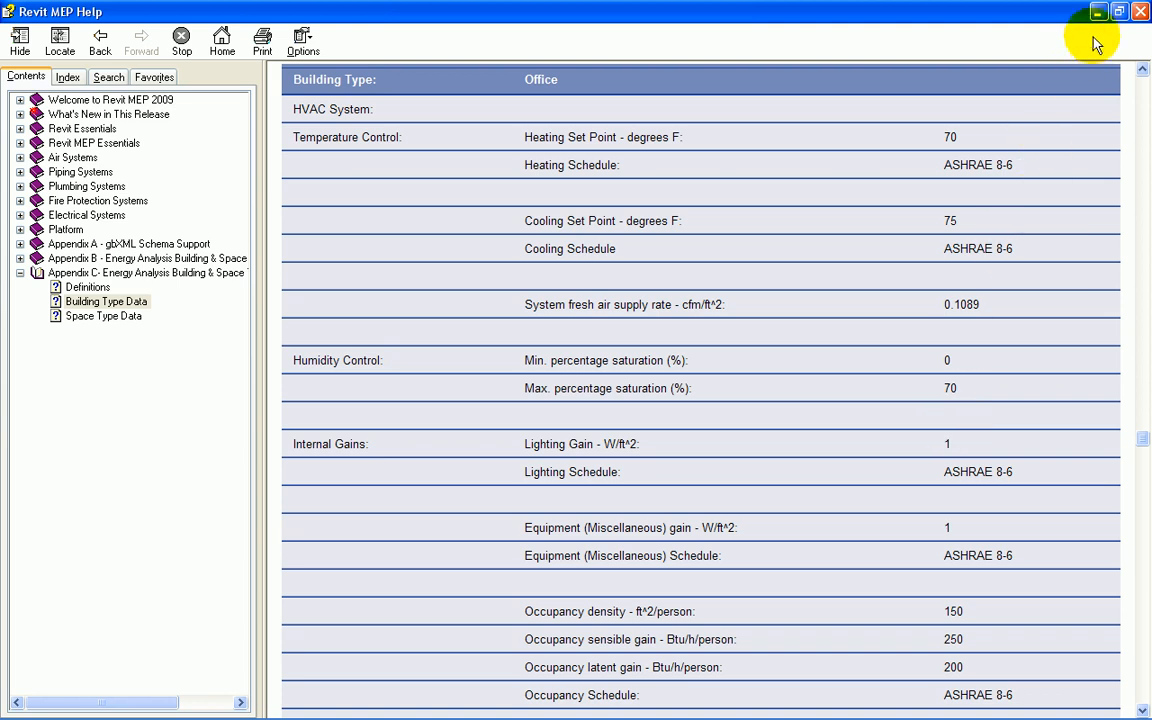
{"action": "left_click", "coordinate": [1097, 12]}
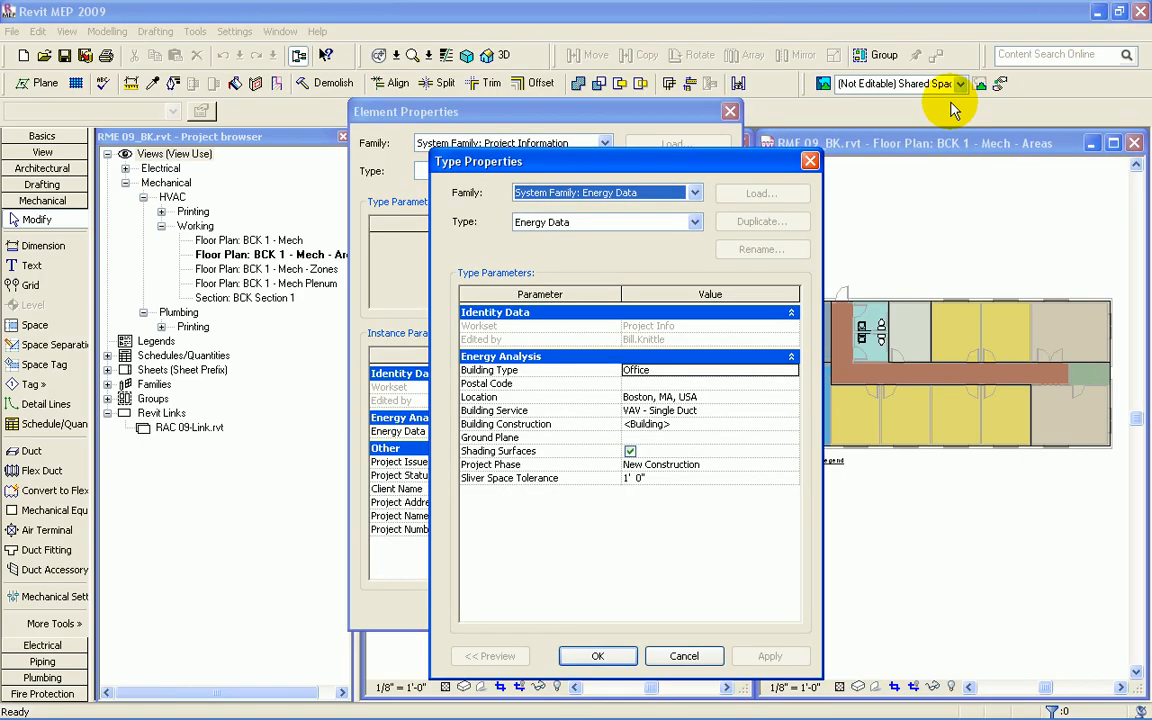
Step: Set the energy data's postal code to 18951 and its location to the city Allentown, PA
{"action": "left_click", "coordinate": [625, 383]}
{"action": "type", "text": "18951"}
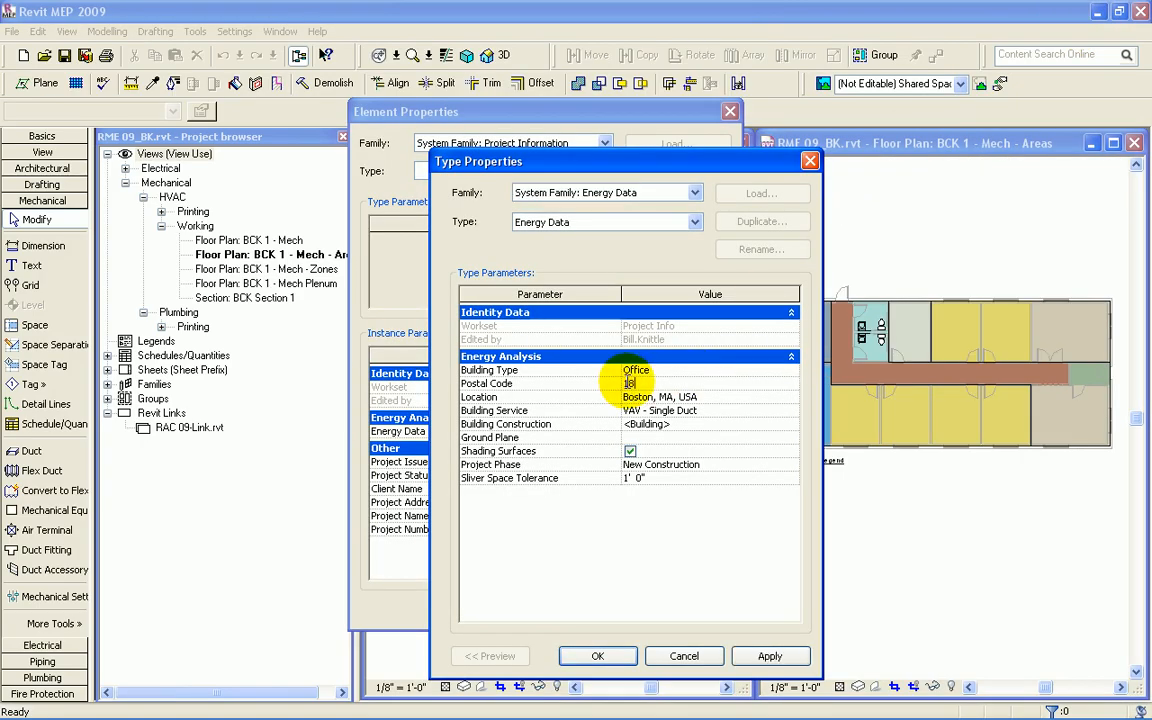
{"action": "left_click", "coordinate": [697, 398]}
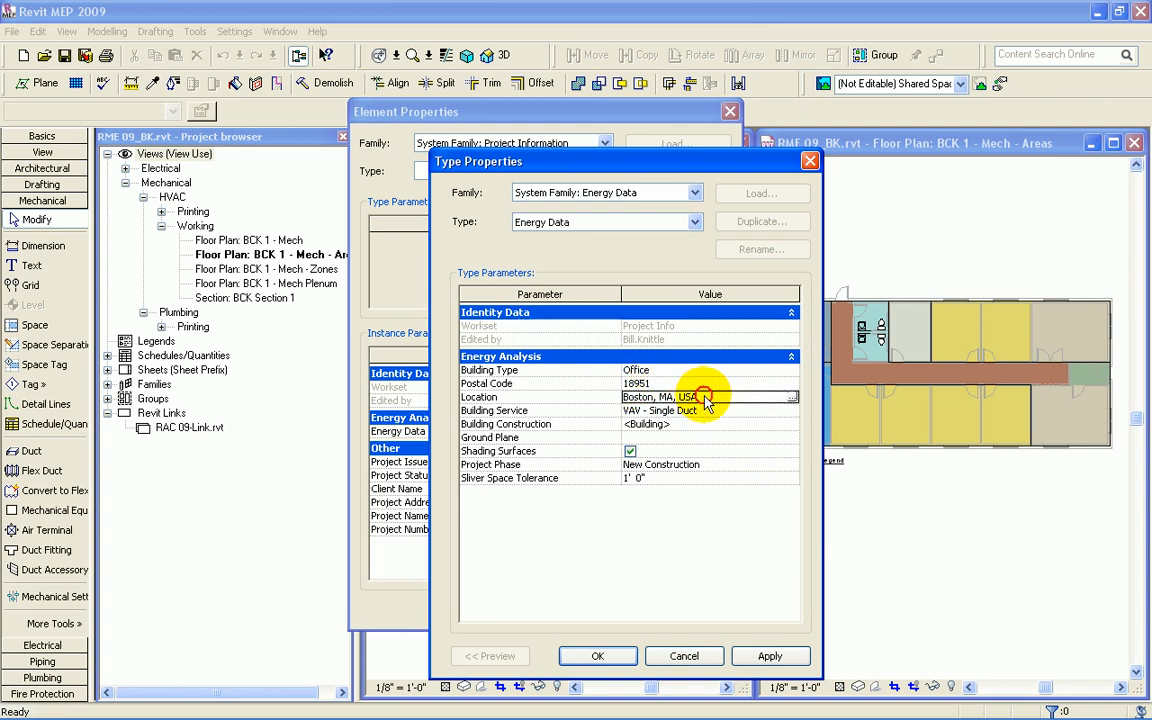
{"action": "left_click", "coordinate": [788, 398]}
{"action": "left_click", "coordinate": [634, 346]}
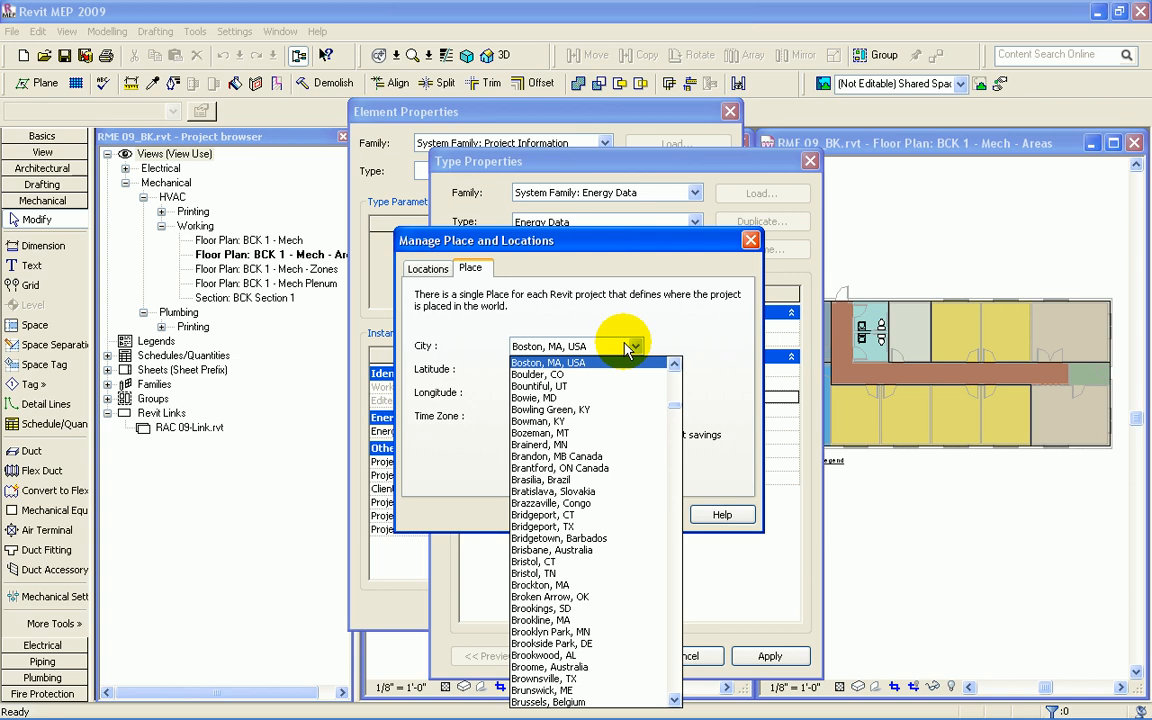
{"action": "key", "text": "q"}
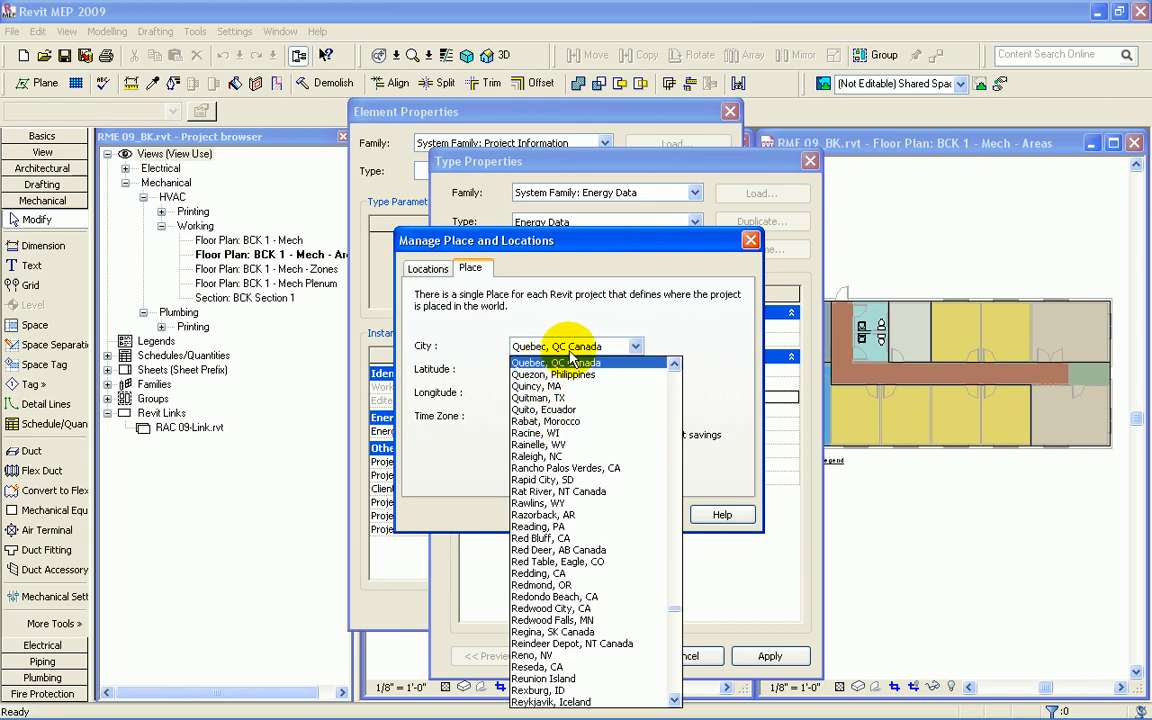
{"action": "left_click", "coordinate": [602, 348]}
{"action": "key", "text": "a"}
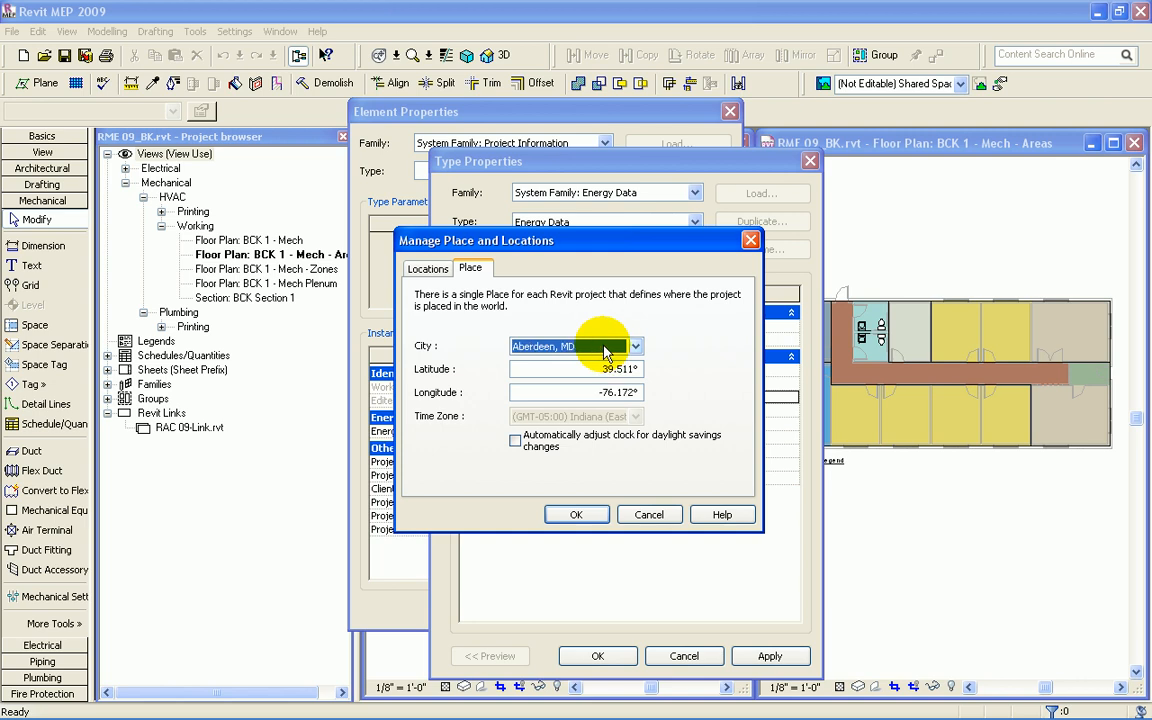
{"action": "key", "text": "l"}
{"action": "key", "text": "l"}
{"action": "left_click", "coordinate": [605, 347]}
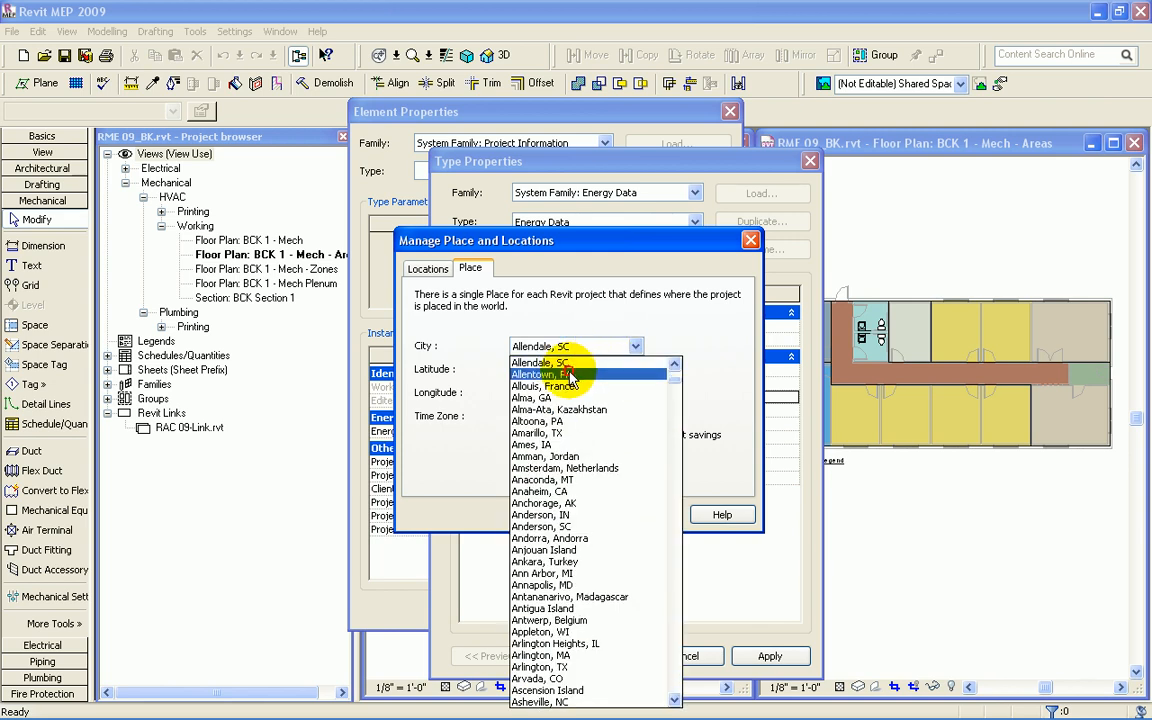
{"action": "left_click", "coordinate": [583, 362]}
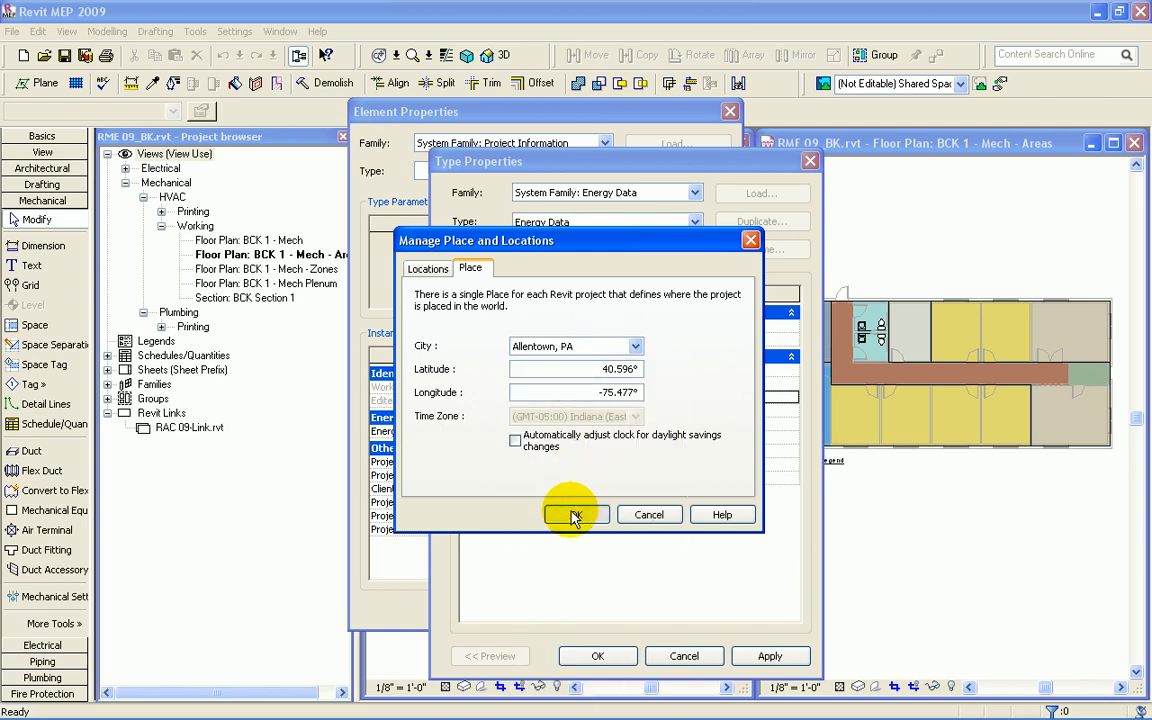
{"action": "left_click", "coordinate": [574, 512]}
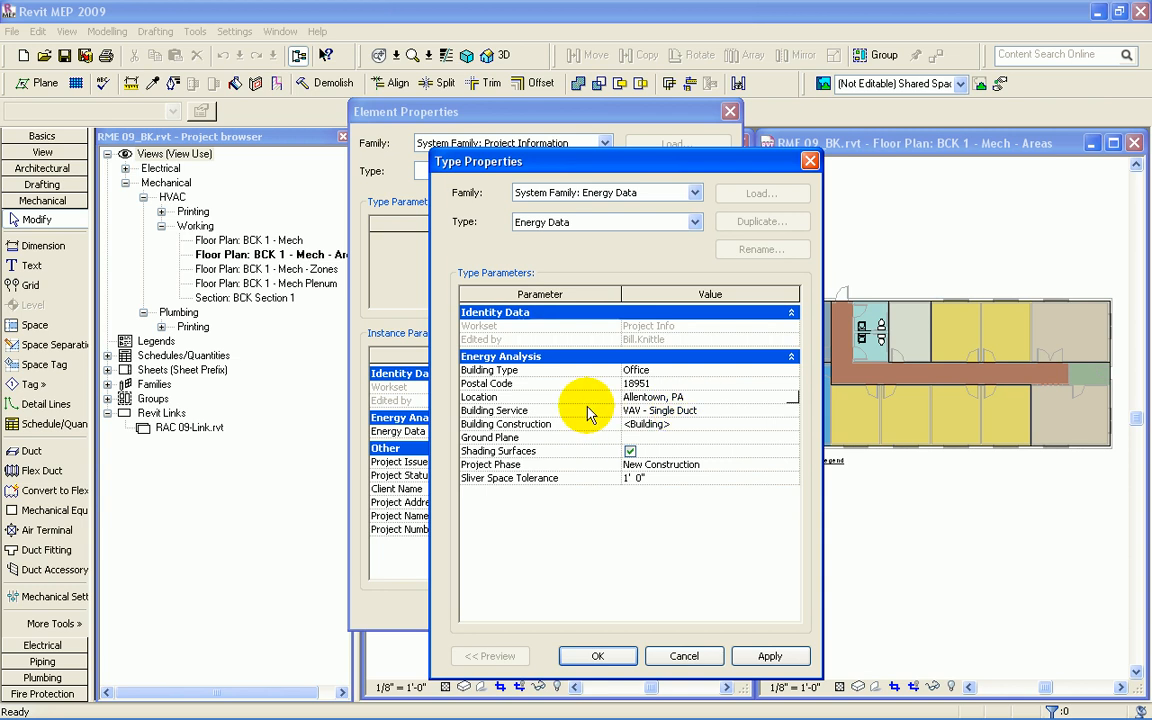
Step: Choose VAV - Single Duct as building service and Frame Wall With 6 In. Insulation And 4 In. Brick Veneer as the exterior walls construction
{"action": "left_click", "coordinate": [790, 410]}
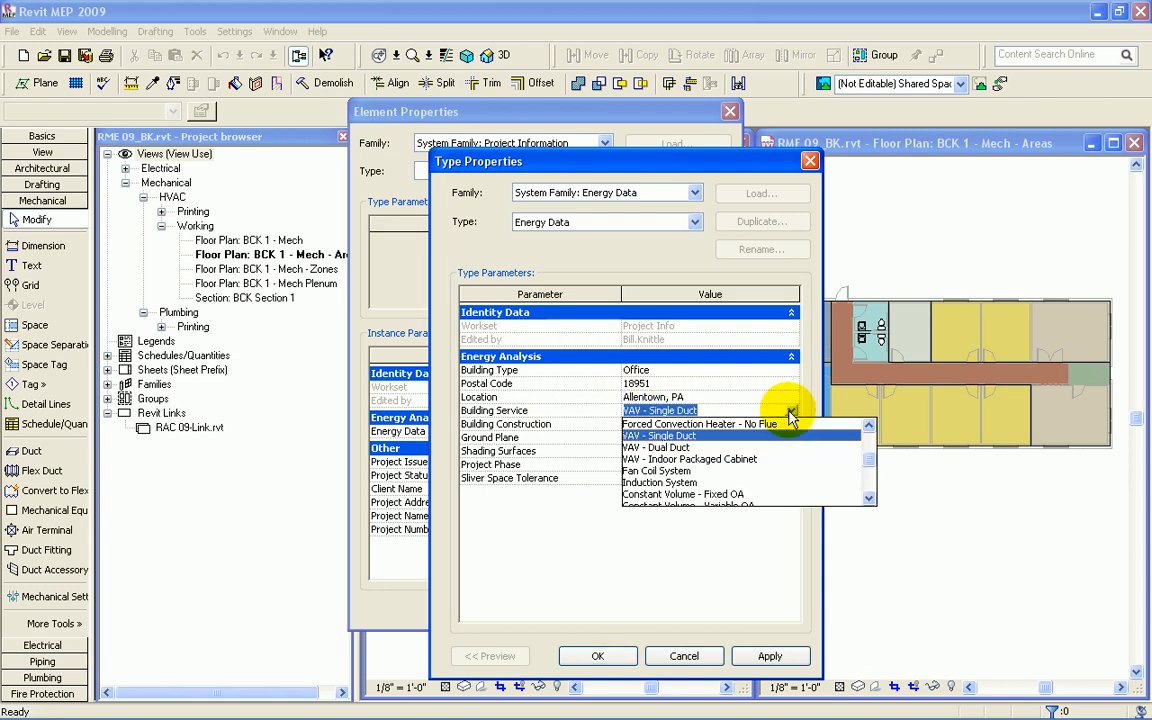
{"action": "left_click", "coordinate": [670, 437]}
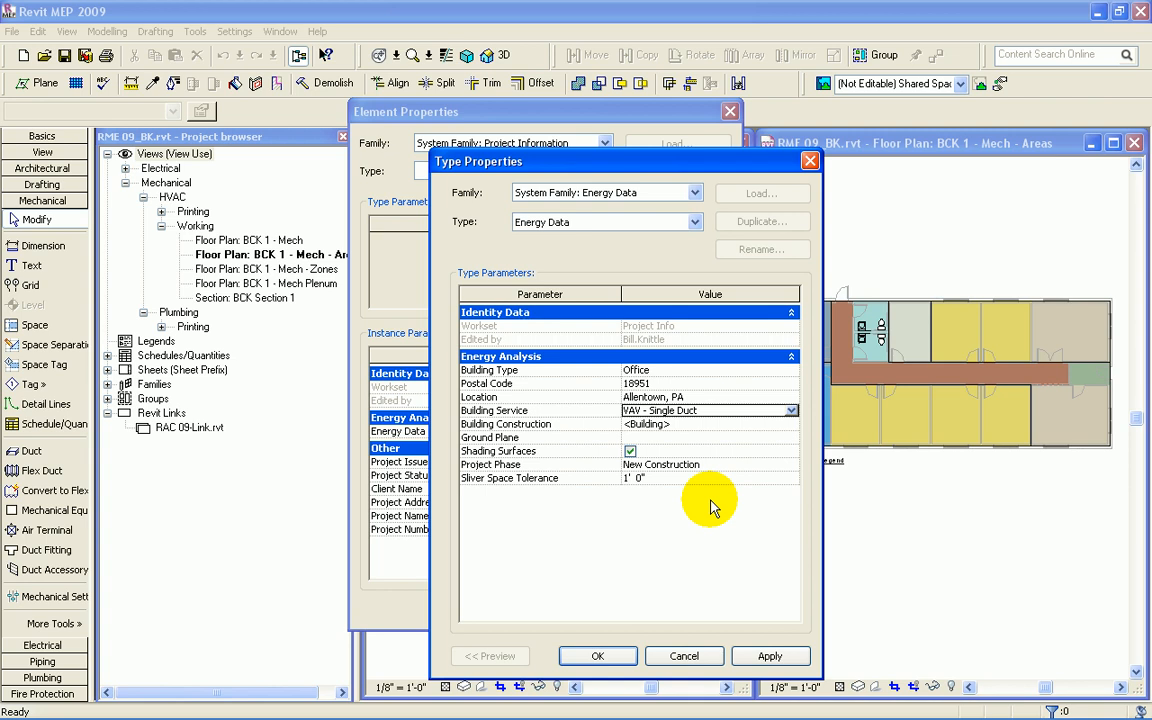
{"action": "left_click", "coordinate": [795, 427]}
{"action": "left_click", "coordinate": [792, 425]}
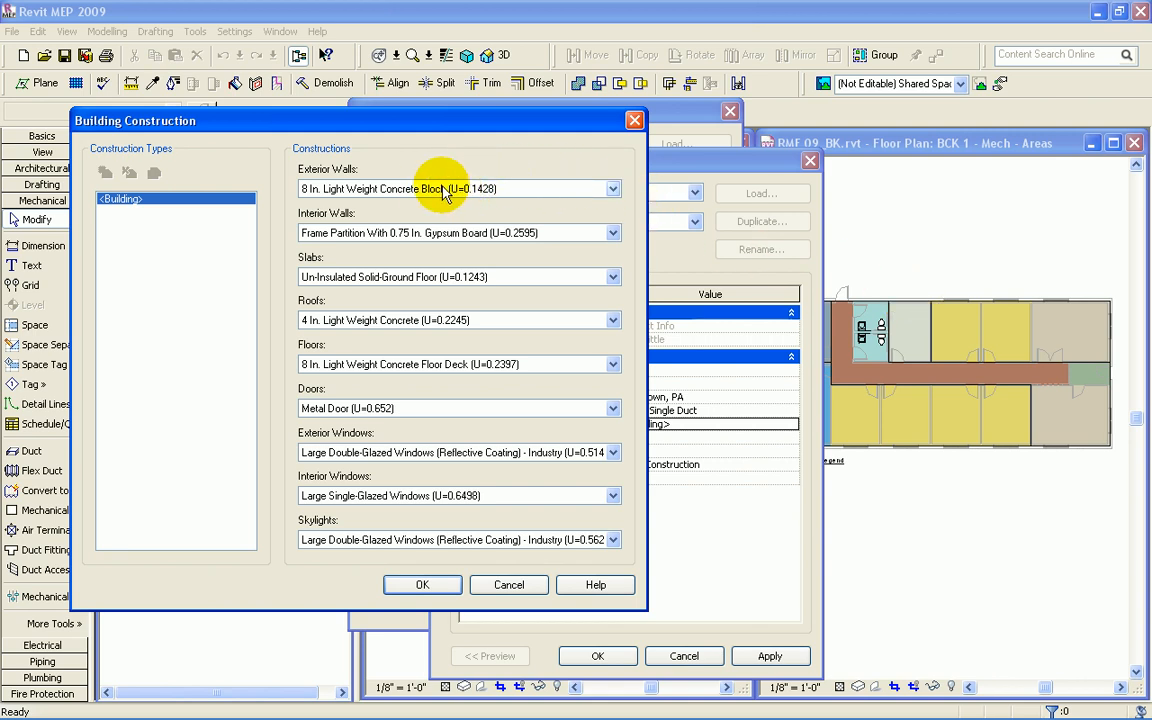
{"action": "left_click", "coordinate": [612, 189]}
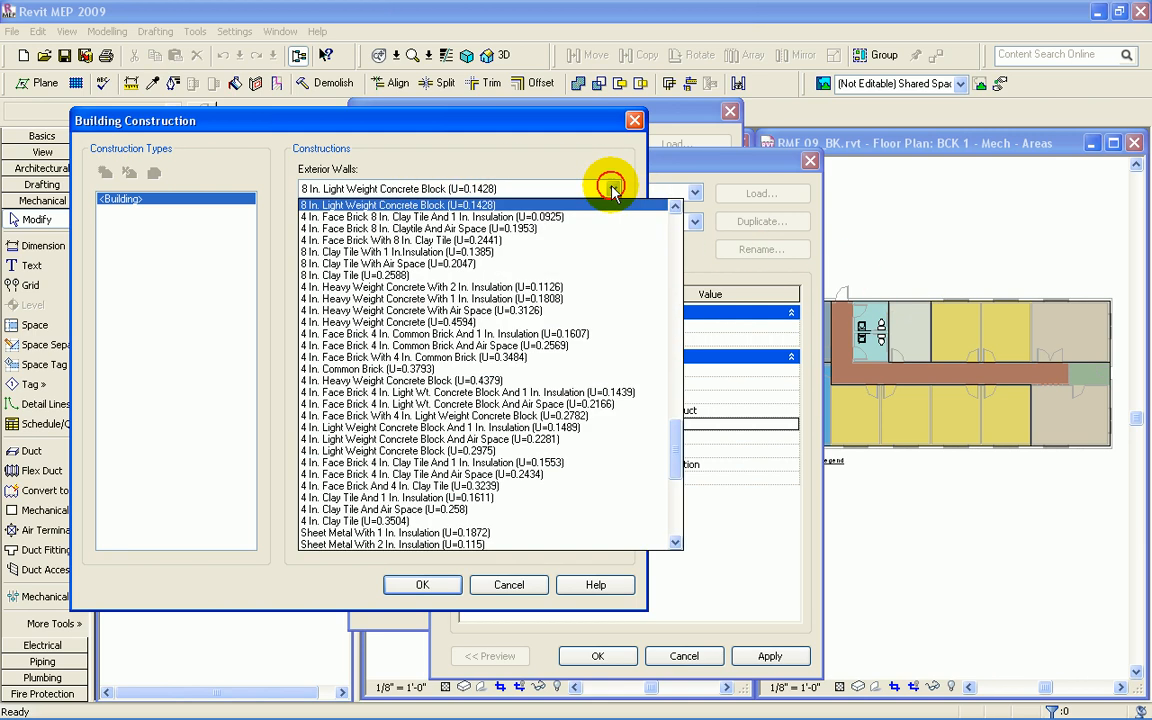
{"action": "scroll", "coordinate": [586, 420], "scroll_direction": "down", "scroll_amount": 5}
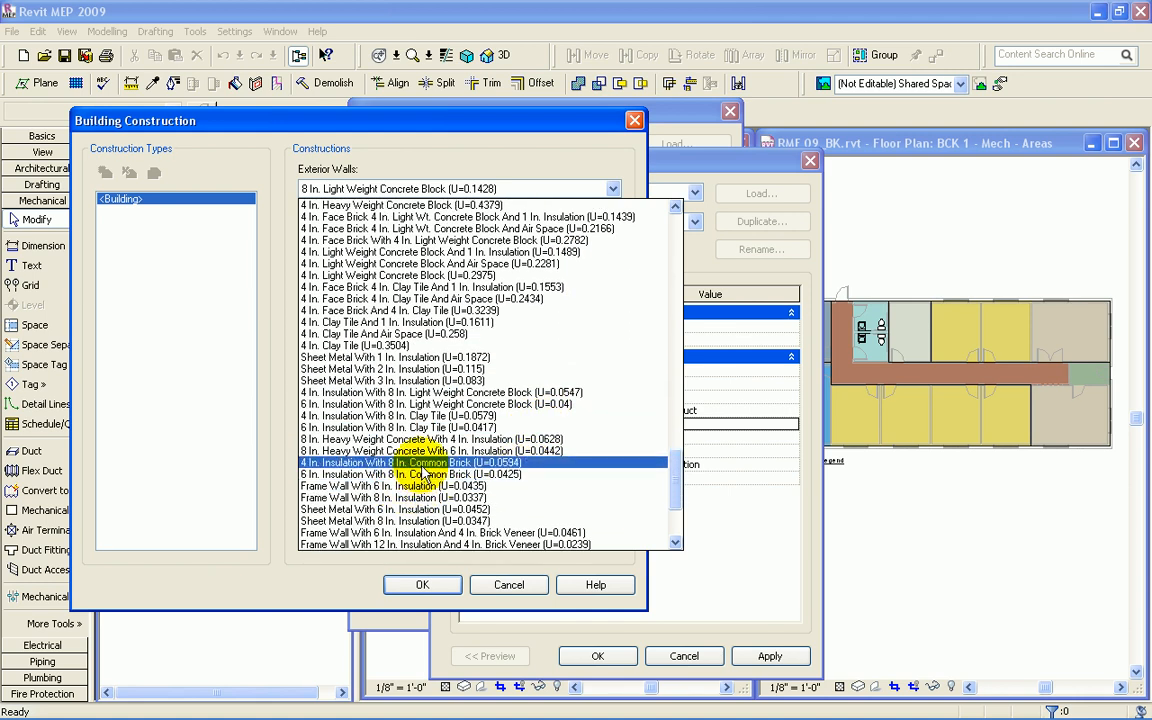
{"action": "scroll", "coordinate": [413, 492], "scroll_direction": "down", "scroll_amount": 2}
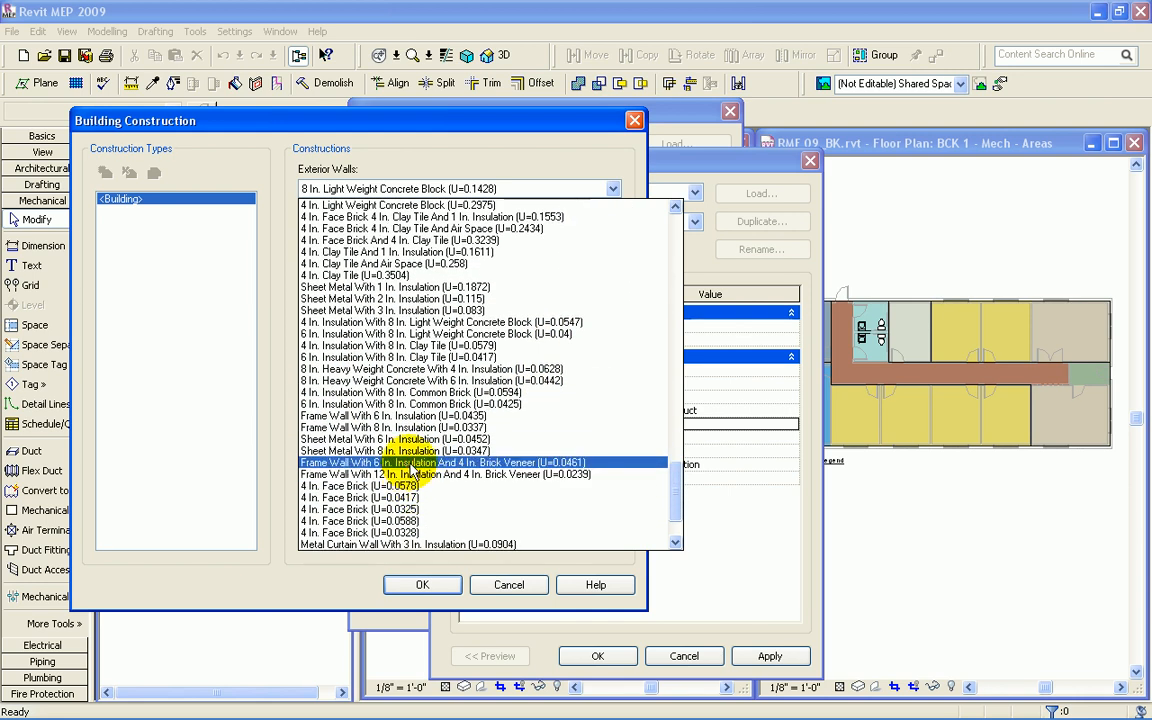
{"action": "left_click", "coordinate": [422, 460]}
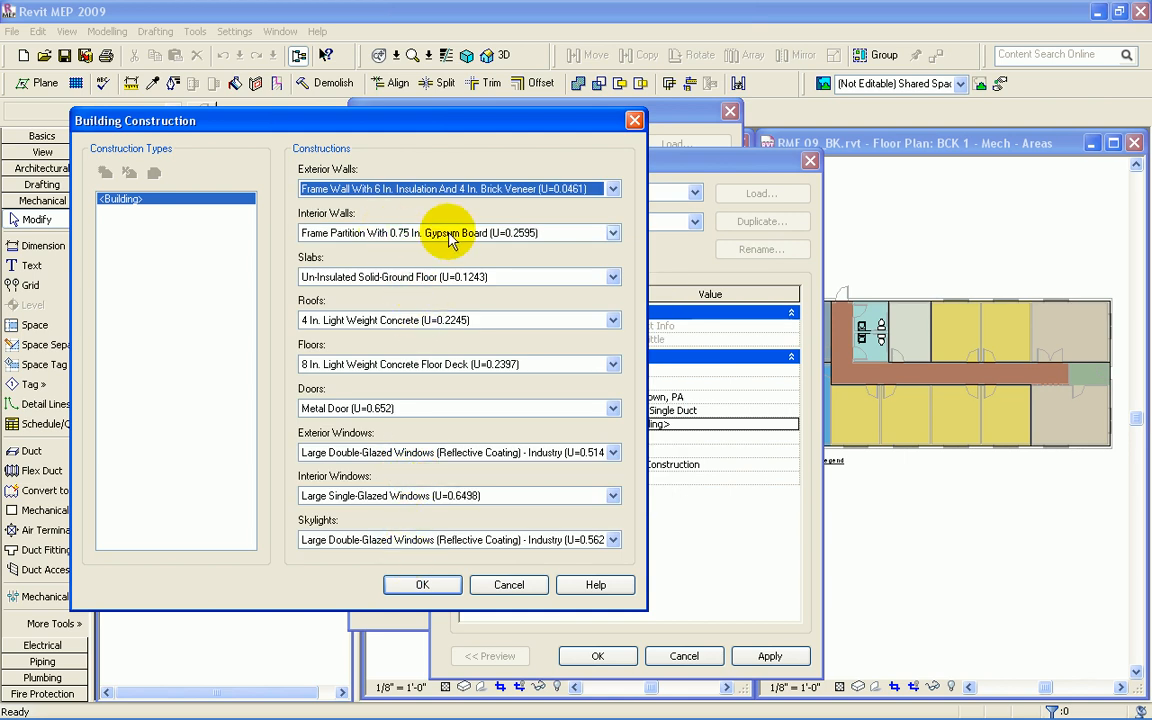
Step: Set the roofs construction to Flat Roof (2002 UK Regulations) and the floors to 4 In. Heavy Weight Concrete Floor Deck
{"action": "left_click", "coordinate": [338, 321]}
{"action": "scroll", "coordinate": [370, 346], "scroll_direction": "up", "scroll_amount": 15}
{"action": "scroll", "coordinate": [368, 343], "scroll_direction": "up", "scroll_amount": 3}
{"action": "left_click", "coordinate": [340, 336]}
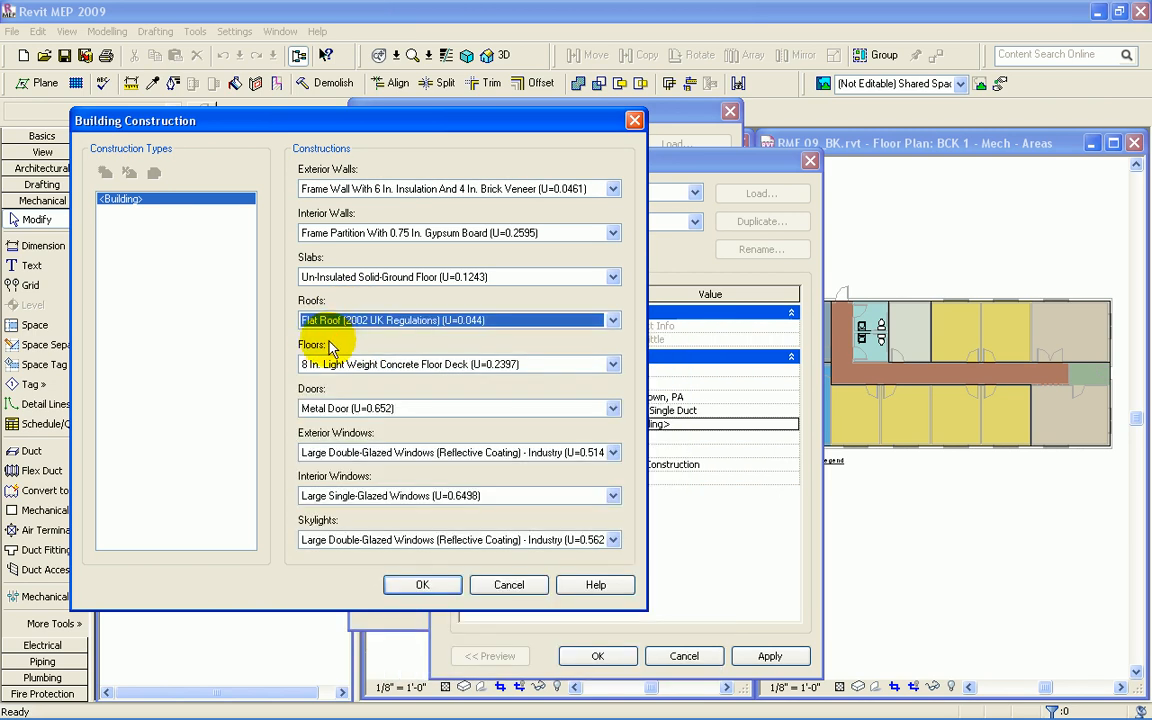
{"action": "left_click", "coordinate": [314, 366]}
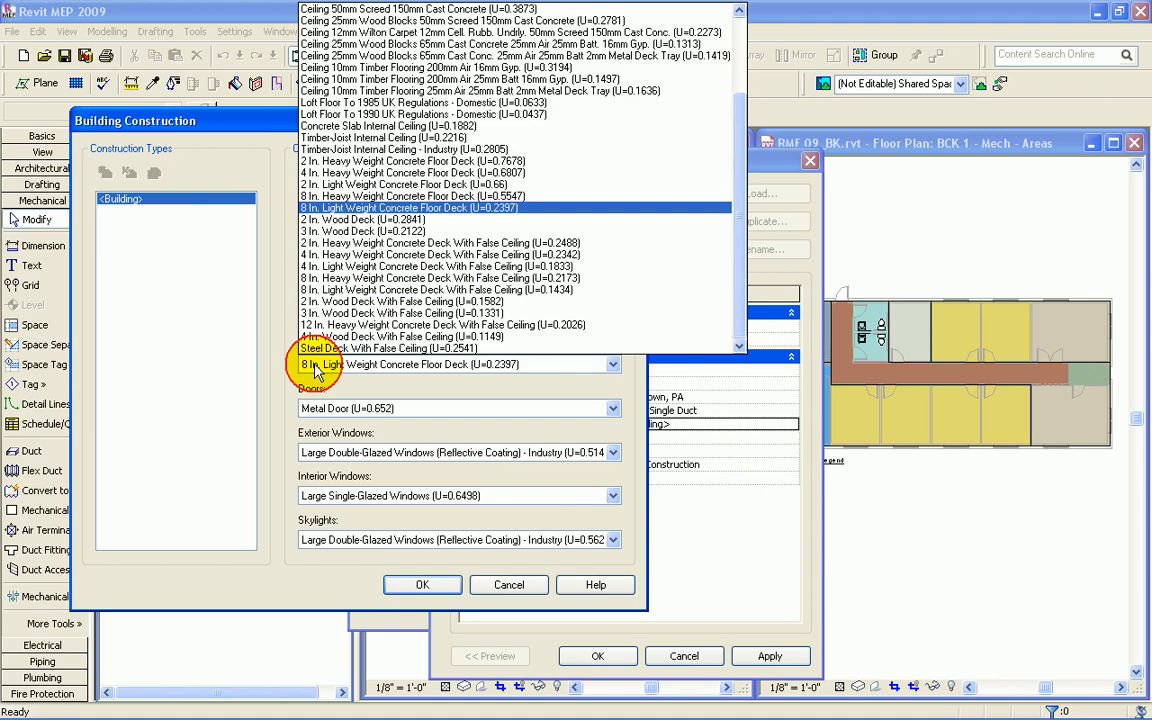
Step: Set the doors construction to Wooden Door and the exterior windows to Low-E Double Glazing - Domestic
{"action": "left_click", "coordinate": [330, 406]}
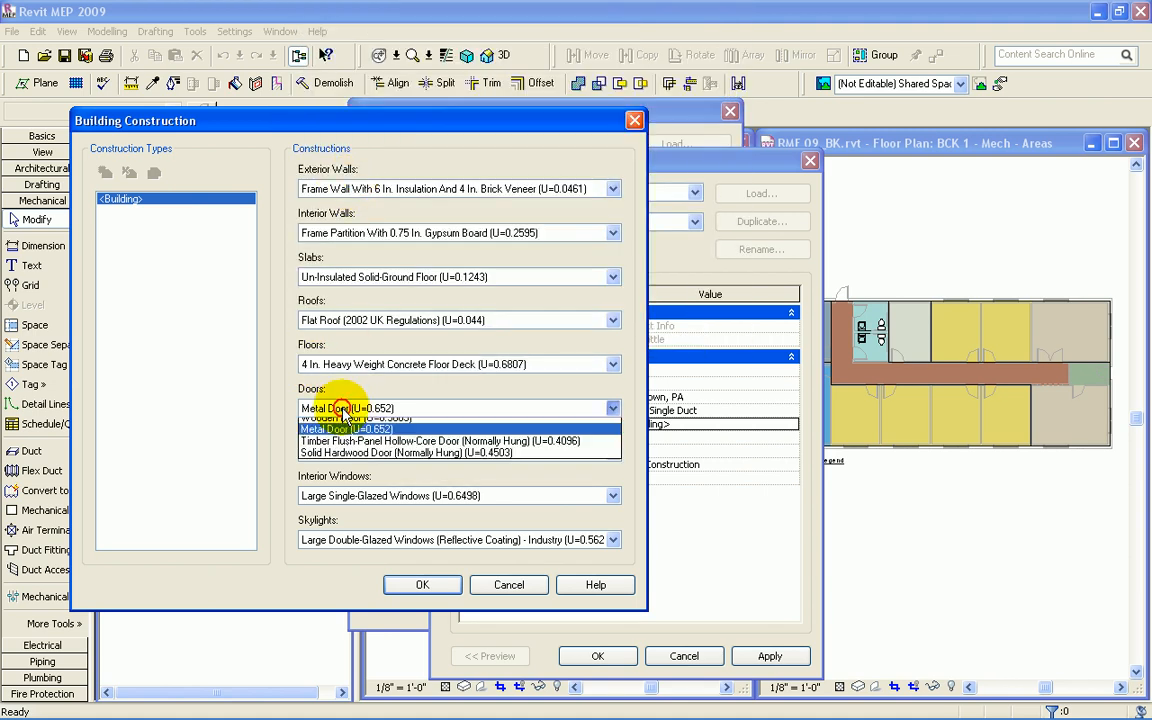
{"action": "left_click", "coordinate": [310, 418]}
{"action": "left_click", "coordinate": [358, 453]}
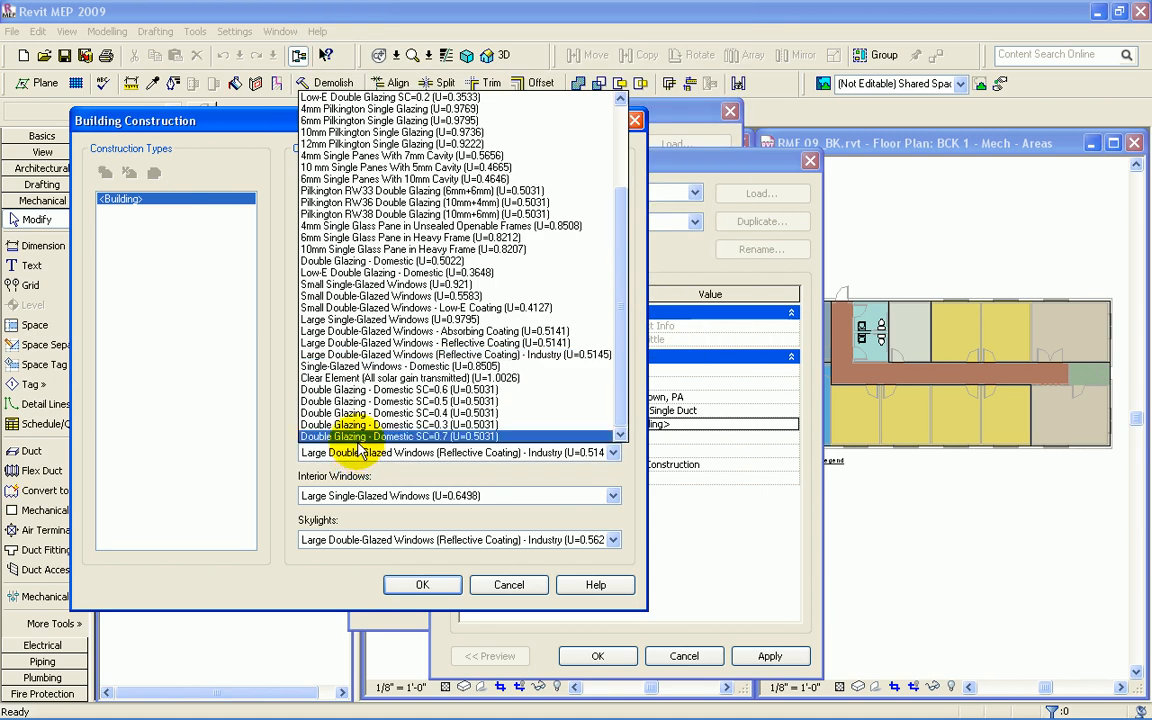
{"action": "left_click", "coordinate": [349, 273]}
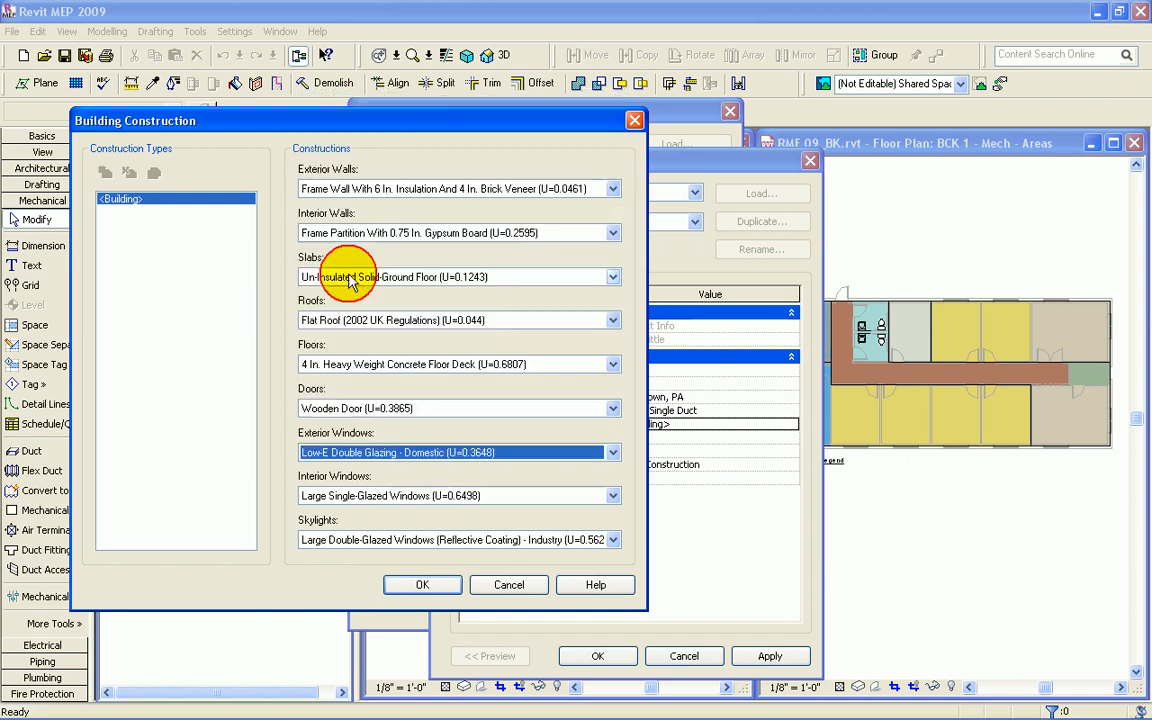
Step: Set interior windows to Single-Glazed Windows - Domestic and skylights to Low-E Double Glazing SC=0.4, and accept the building construction
{"action": "left_click", "coordinate": [373, 496]}
{"action": "left_click", "coordinate": [345, 467]}
{"action": "left_click", "coordinate": [345, 540]}
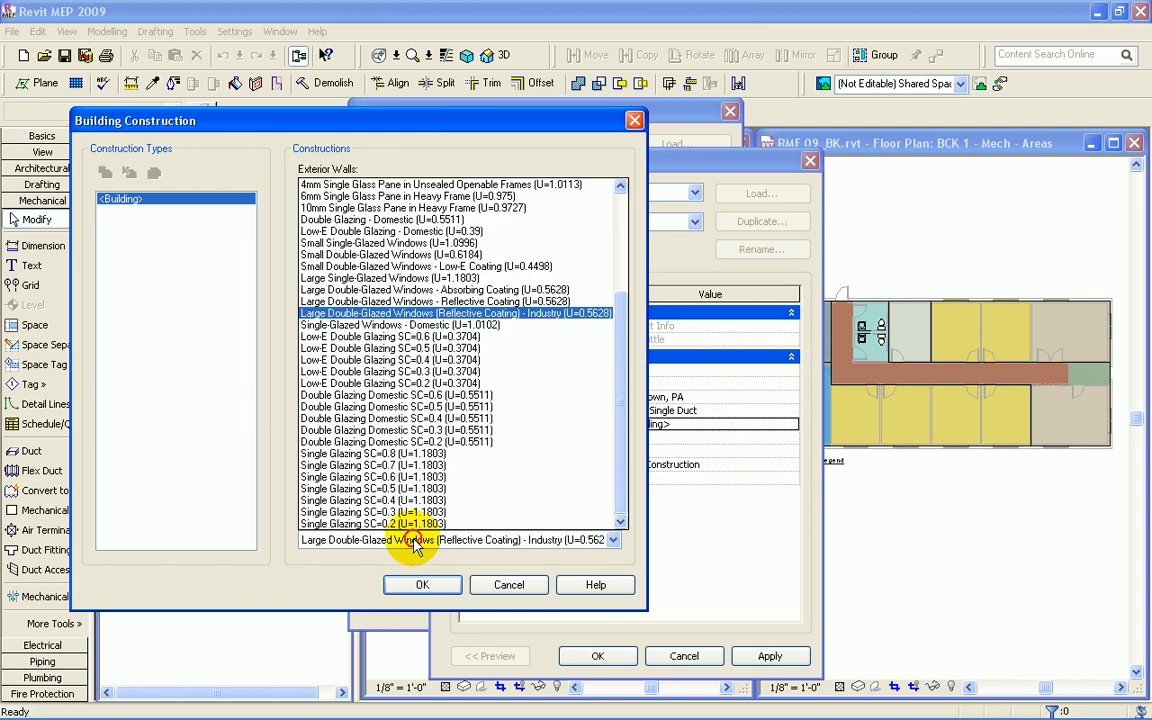
{"action": "left_click", "coordinate": [338, 360]}
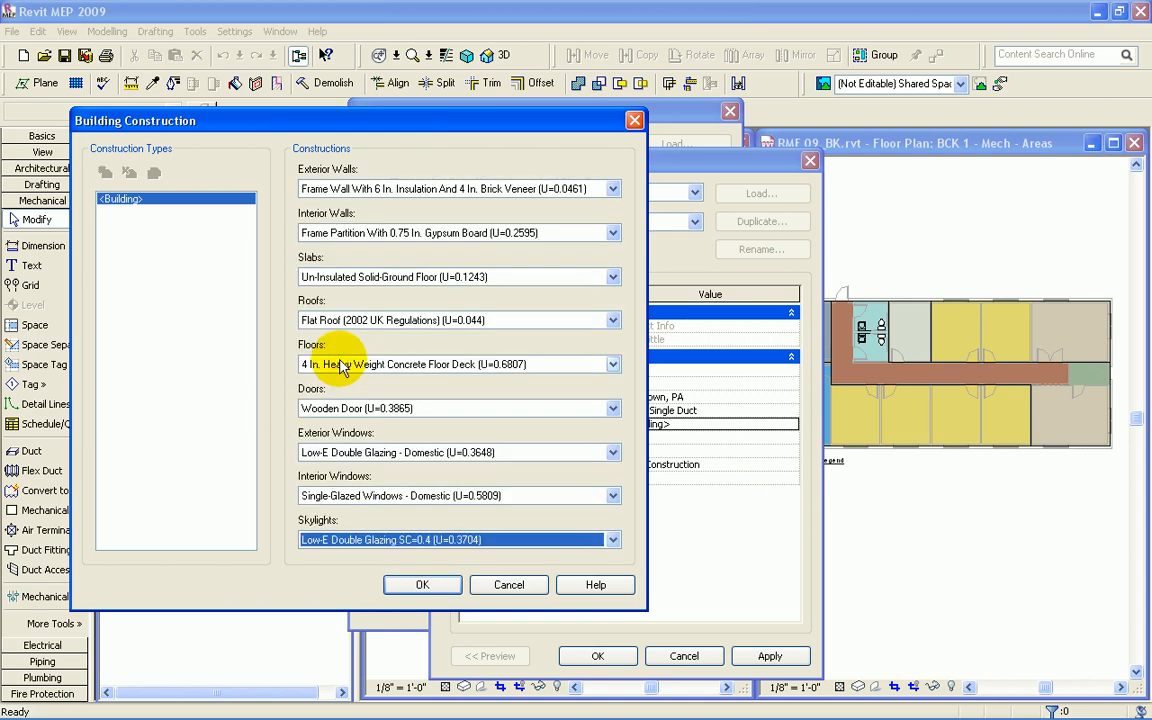
{"action": "left_click", "coordinate": [424, 586]}
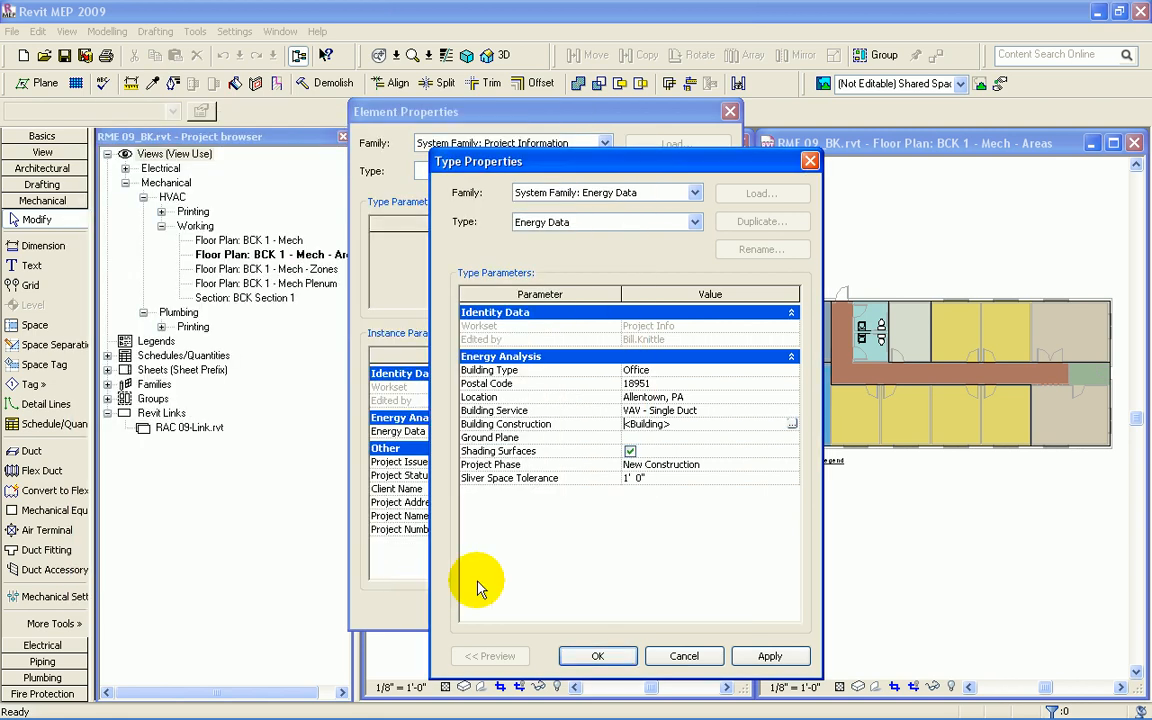
Step: Set the ground plane in the energy data to Level 1
{"action": "left_click", "coordinate": [673, 437]}
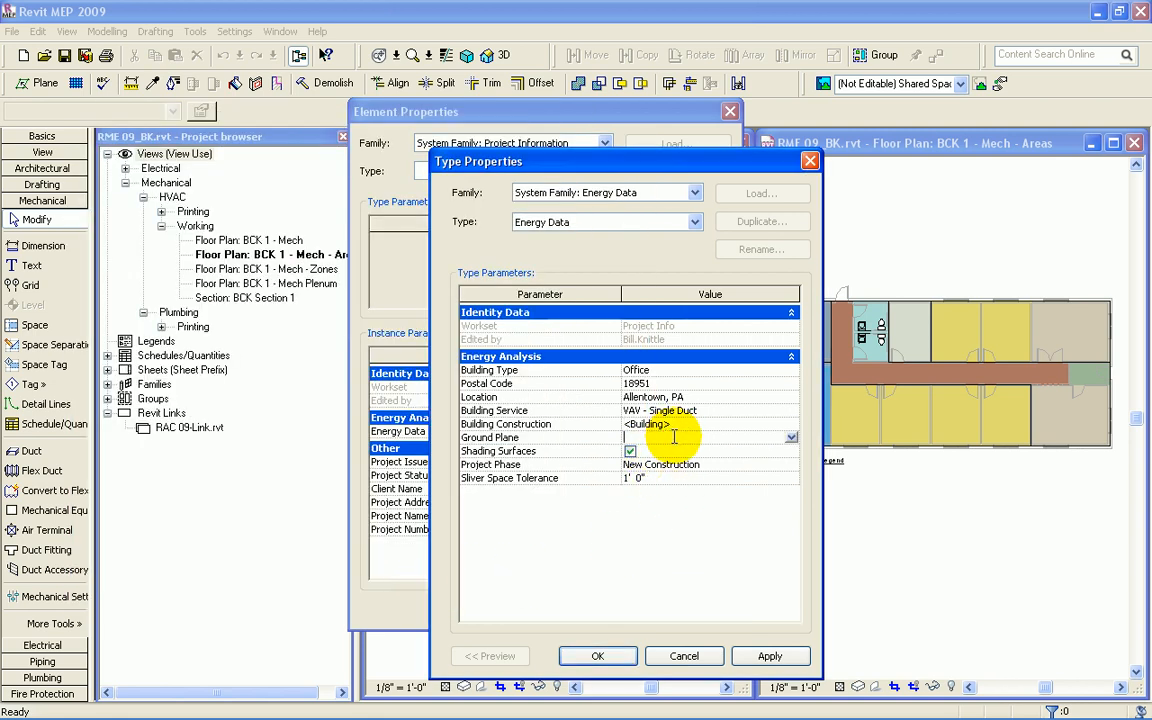
{"action": "left_click", "coordinate": [791, 439]}
{"action": "left_click", "coordinate": [648, 451]}
{"action": "left_click", "coordinate": [631, 452]}
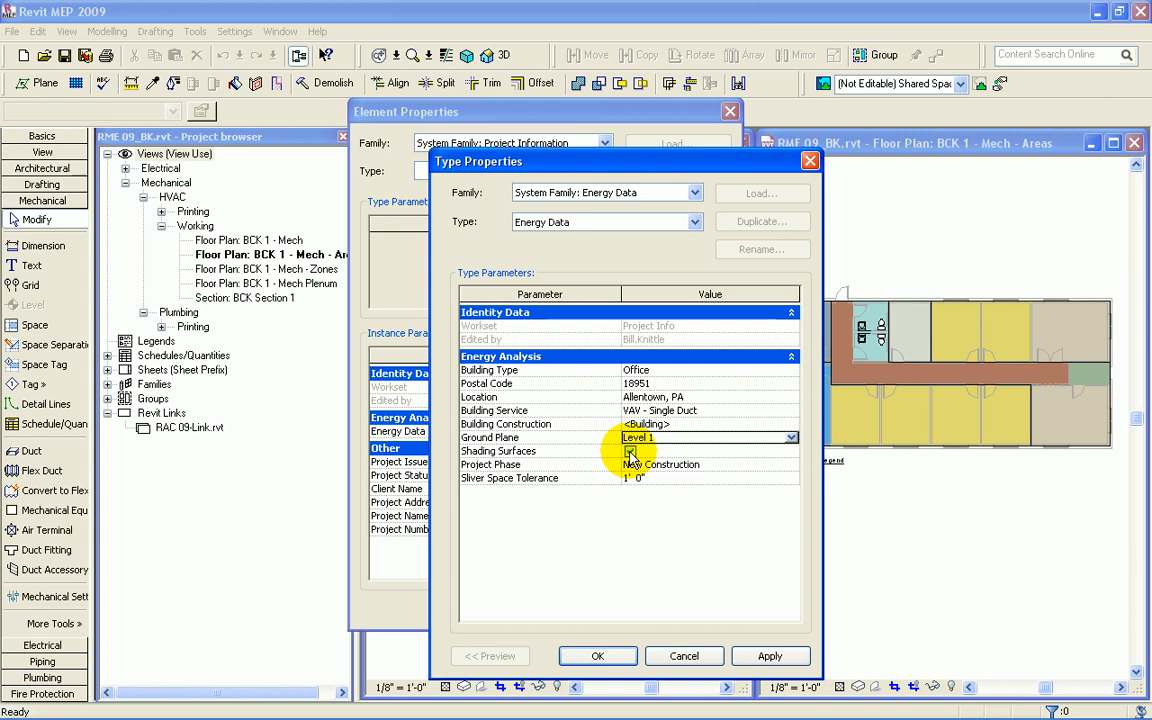
{"action": "left_click_drag", "start_coordinate": [671, 168], "coordinate": [877, 145]}
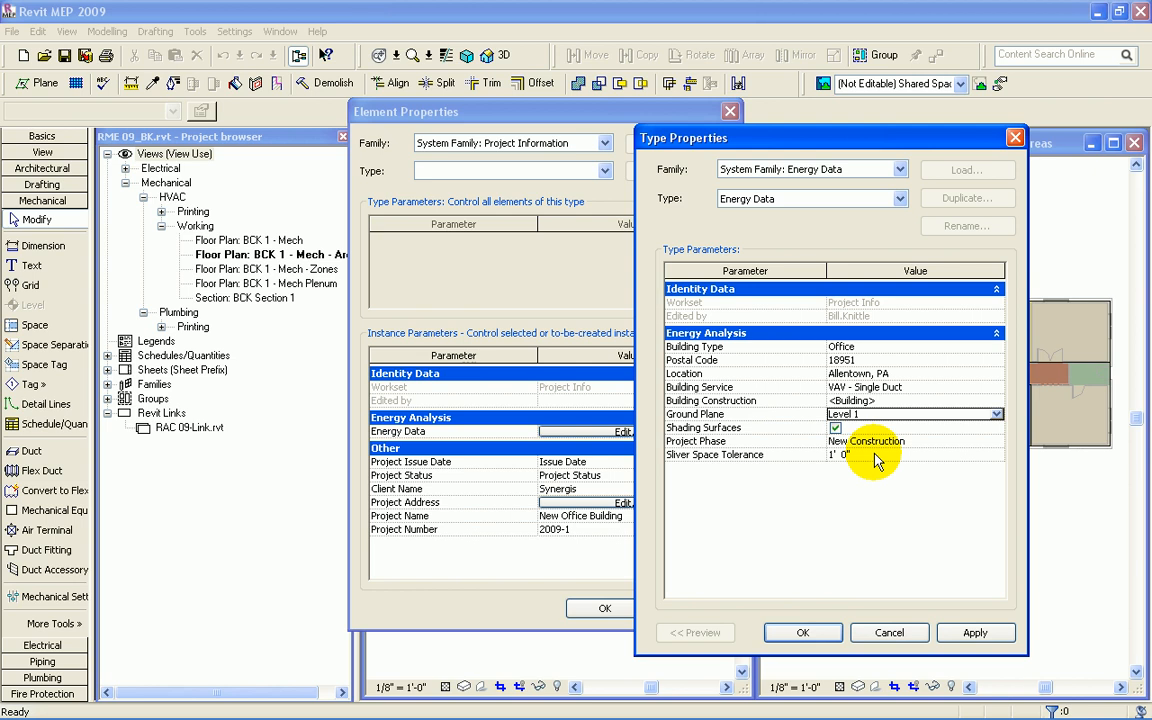
Step: Accept the energy data and the project information
{"action": "left_click", "coordinate": [803, 633]}
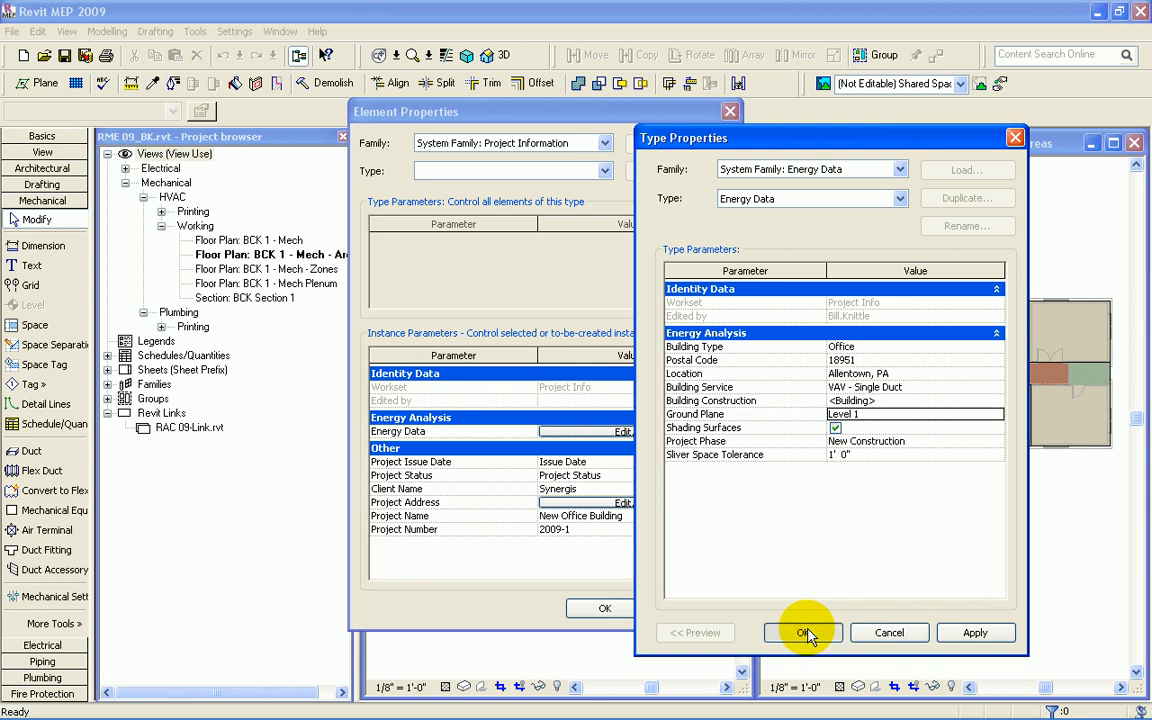
{"action": "left_click", "coordinate": [605, 609]}
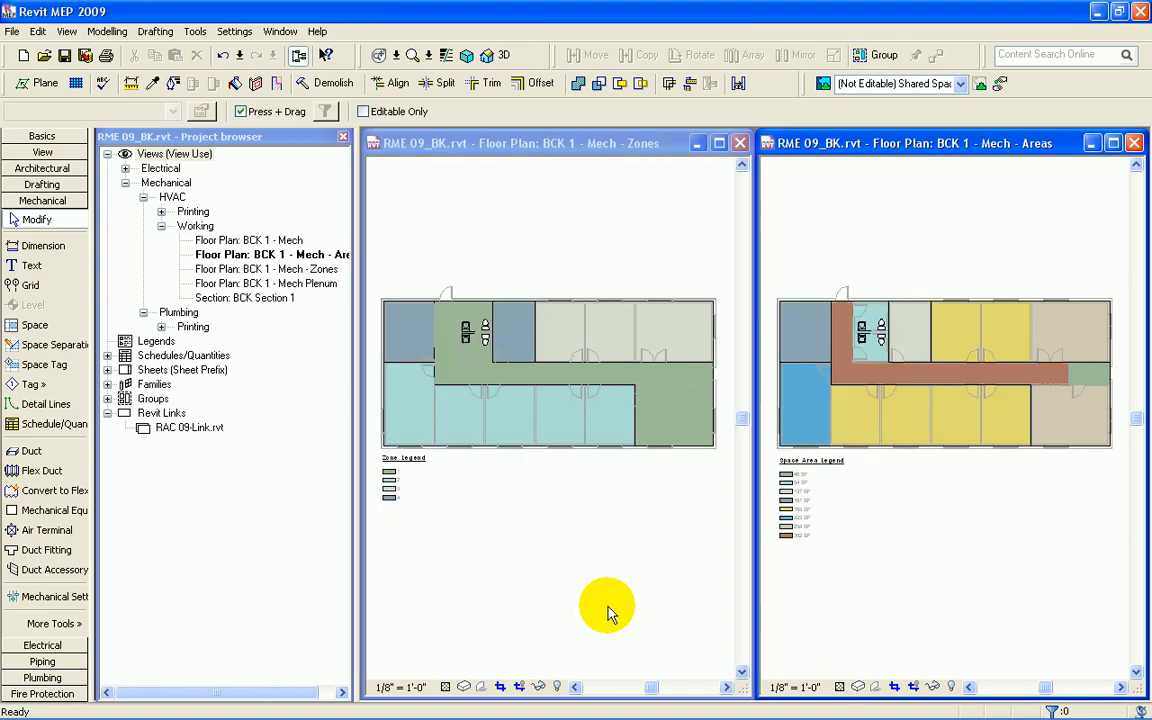
Step: Set the volume computations to Areas and Volumes and the room area computation to At wall center
{"action": "left_click", "coordinate": [234, 34]}
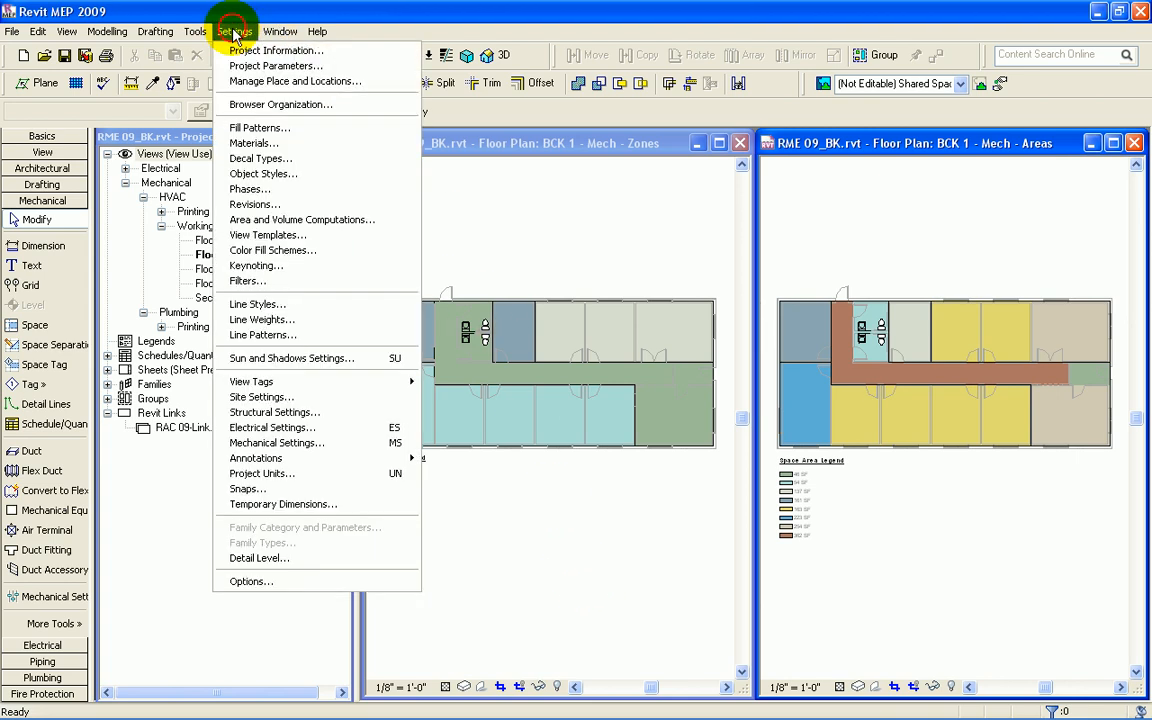
{"action": "left_click", "coordinate": [290, 220]}
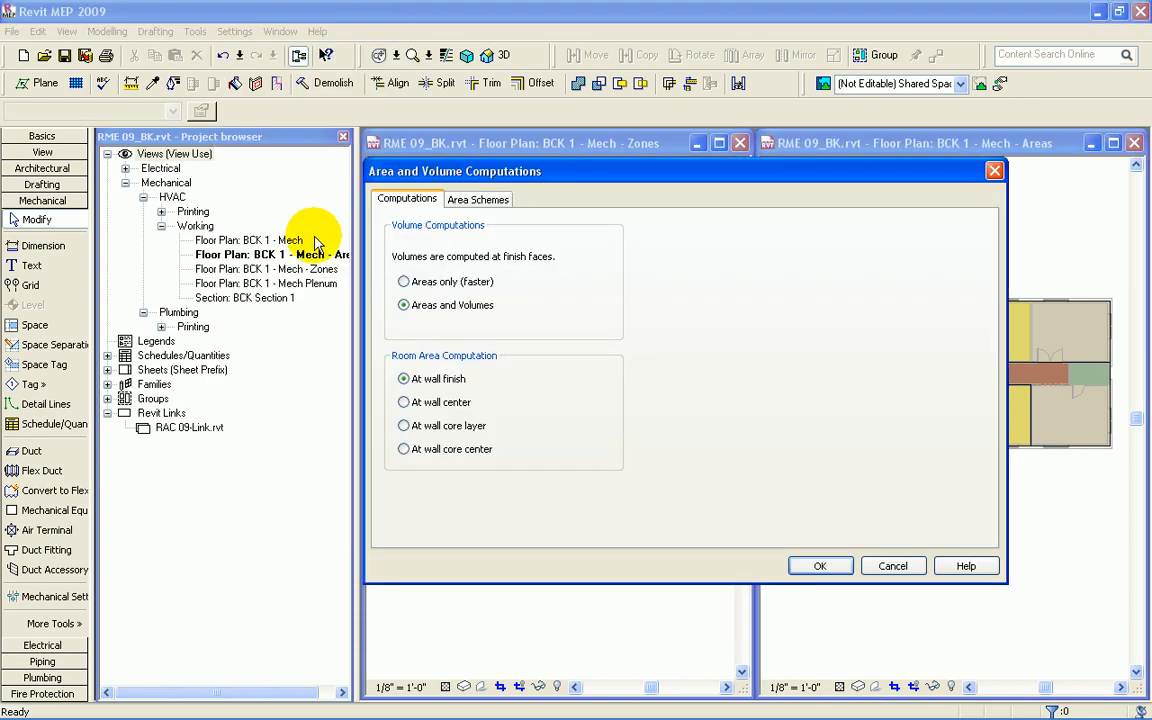
{"action": "left_click", "coordinate": [405, 305]}
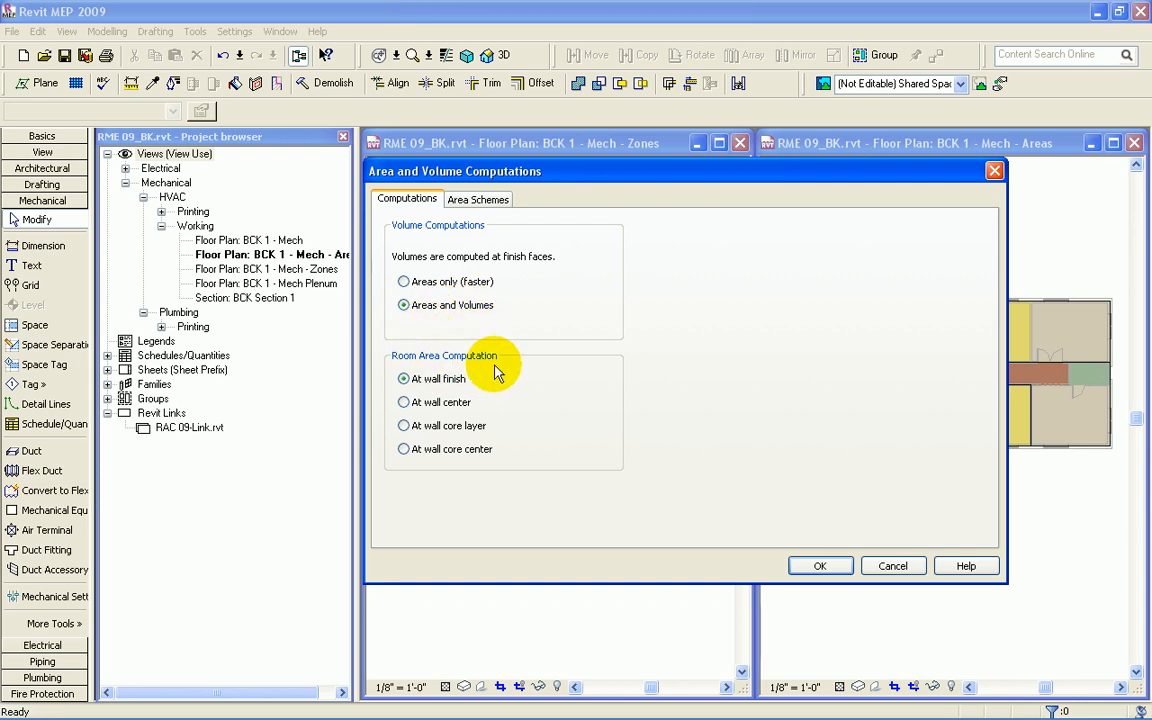
{"action": "left_click", "coordinate": [411, 401]}
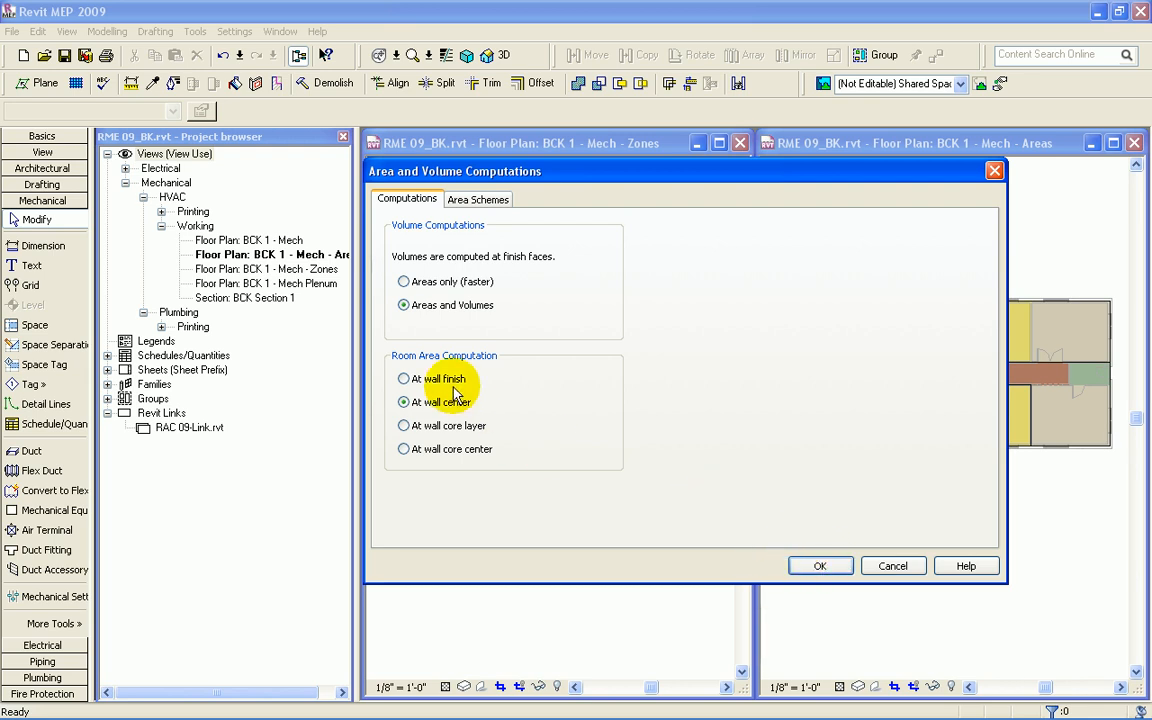
{"action": "left_click", "coordinate": [820, 566]}
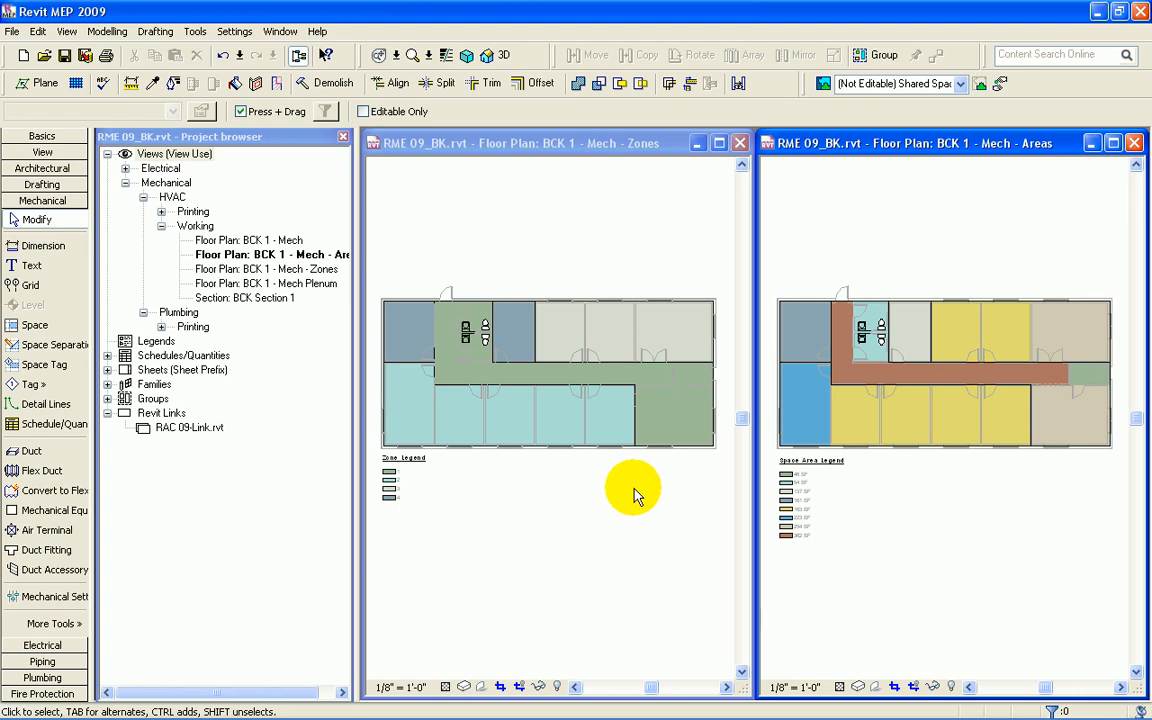
Step: Duplicate the BCK 1 - Mech floor plan without detailing and maximize the copy
{"action": "left_click", "coordinate": [262, 240]}
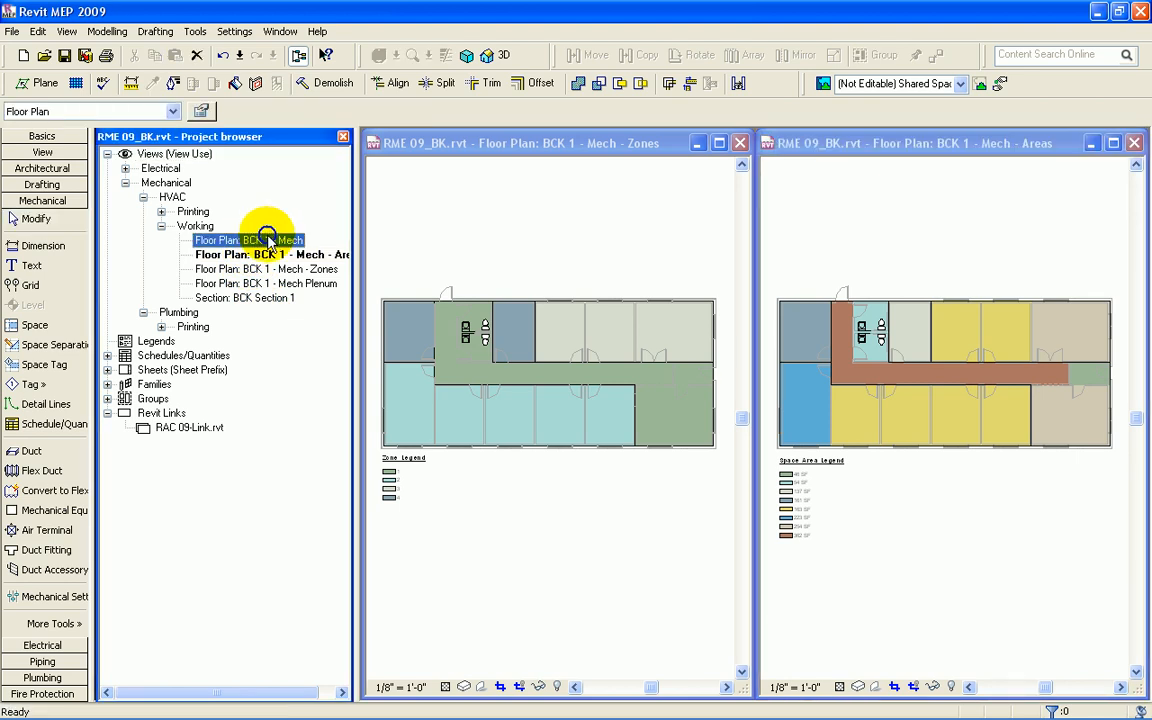
{"action": "right_click", "coordinate": [268, 240]}
{"action": "mouse_move", "coordinate": [391, 377]}
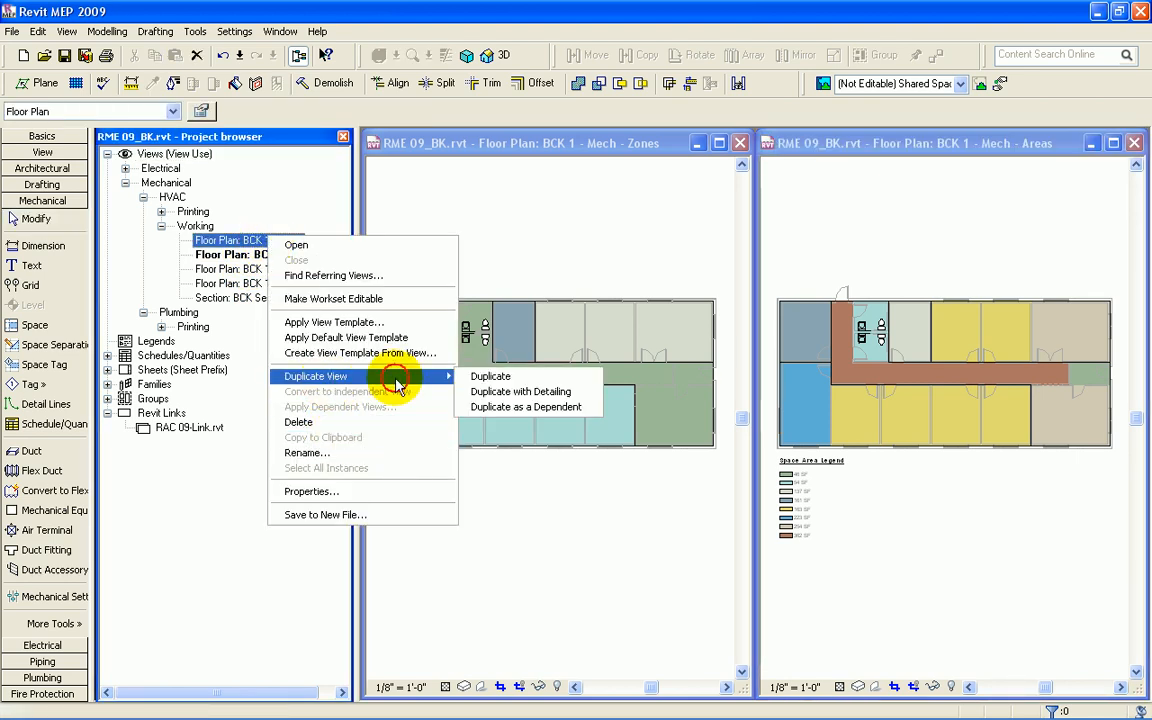
{"action": "left_click", "coordinate": [487, 378]}
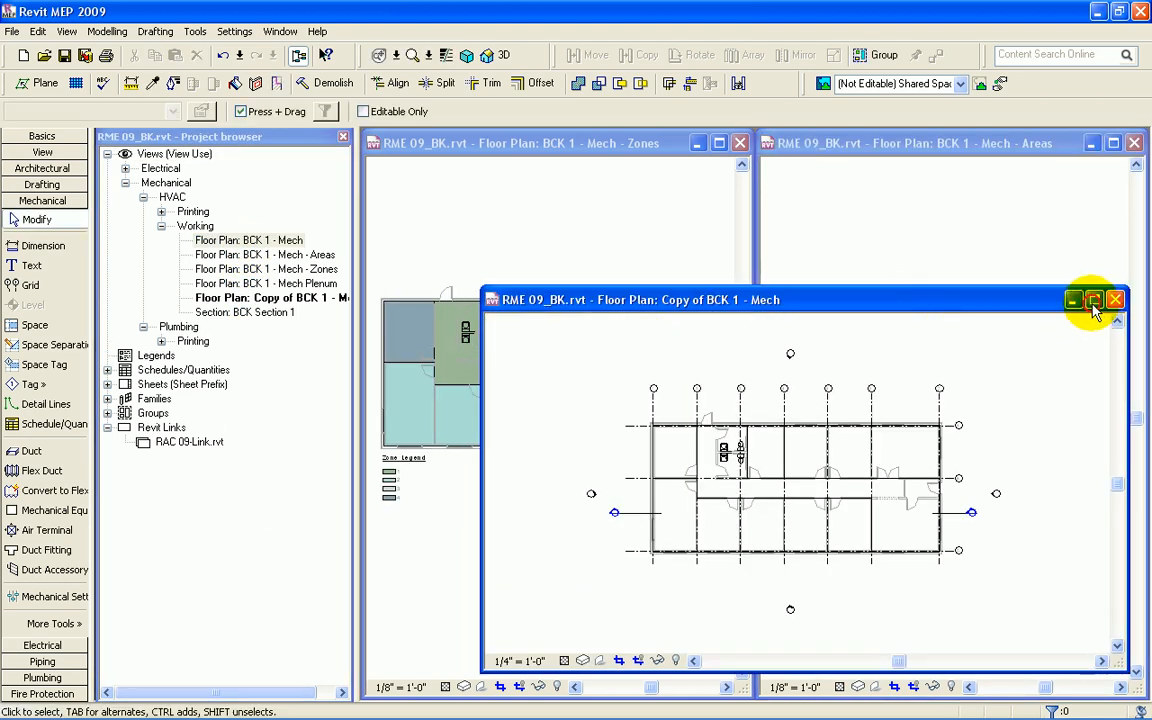
{"action": "left_click", "coordinate": [1103, 303]}
Step: Rename the duplicated floor plan view to BCK 1 - Mech - True North in its view properties
{"action": "right_click", "coordinate": [803, 471]}
{"action": "left_click", "coordinate": [818, 584]}
{"action": "right_click", "coordinate": [795, 585]}
{"action": "left_click", "coordinate": [835, 576]}
{"action": "left_click_drag", "start_coordinate": [718, 406], "coordinate": [722, 498]}
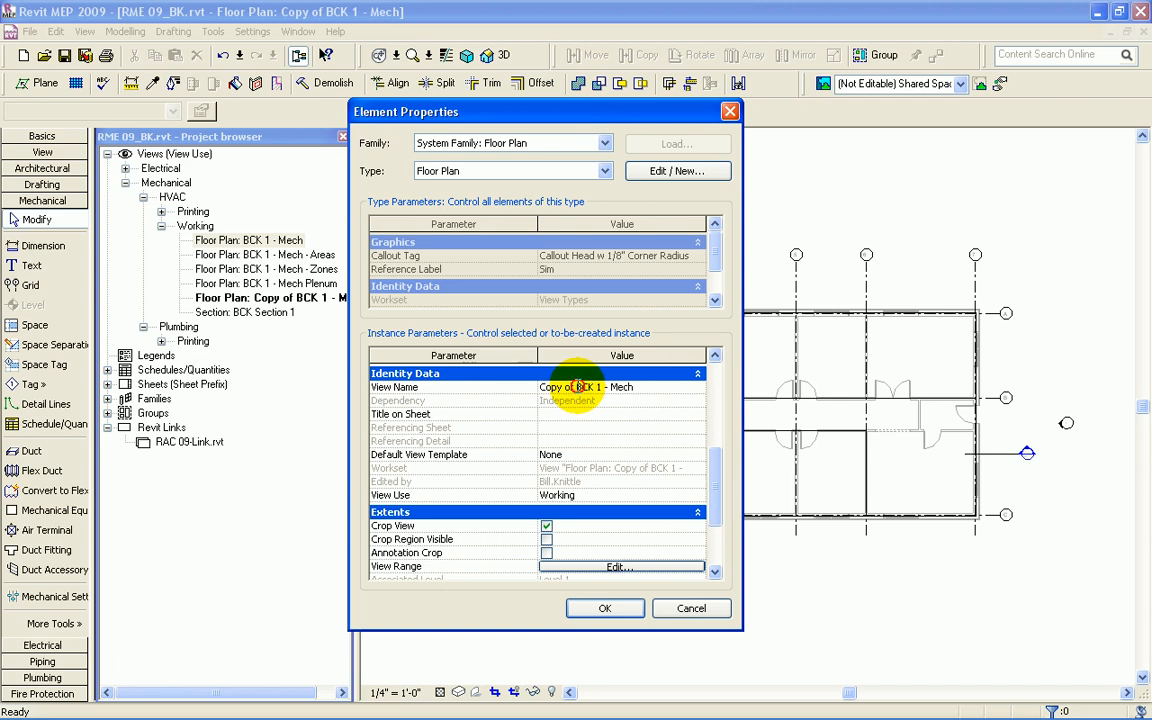
{"action": "left_click_drag", "start_coordinate": [578, 388], "coordinate": [526, 394]}
{"action": "key", "text": "Delete"}
{"action": "type", "text": "- True North"}
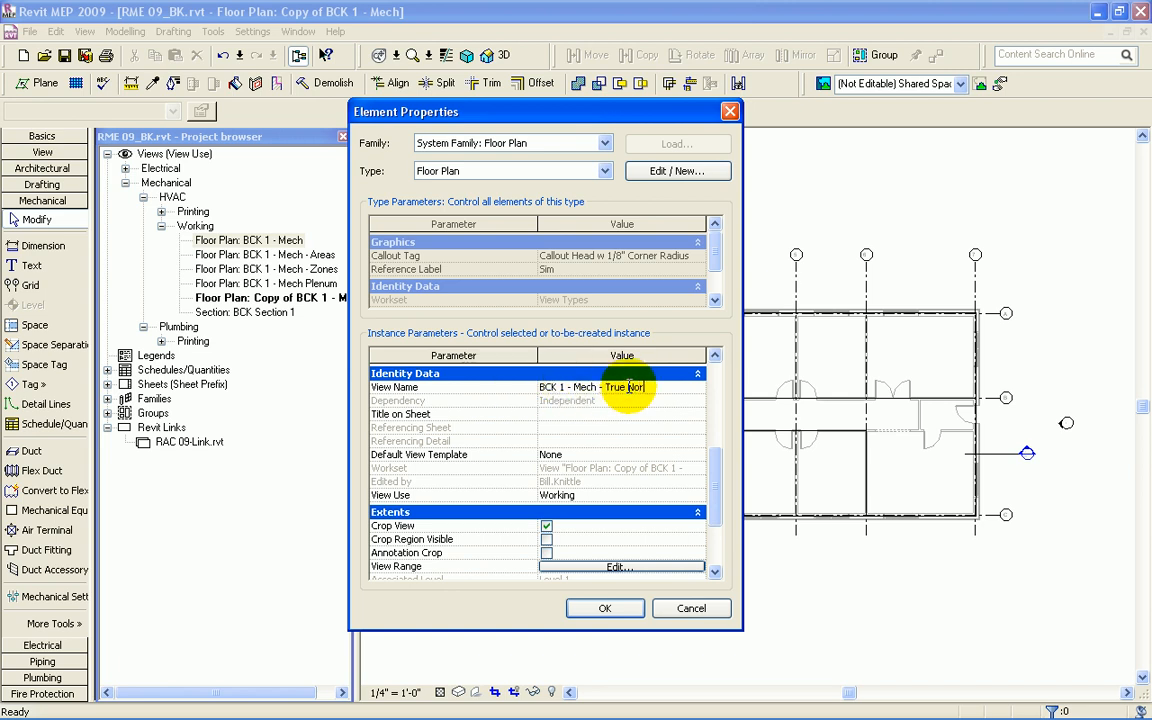
Step: Set the view's discipline to Coordination and its sub-discipline to Analysis
{"action": "left_click_drag", "start_coordinate": [722, 466], "coordinate": [717, 440]}
{"action": "left_click", "coordinate": [661, 397]}
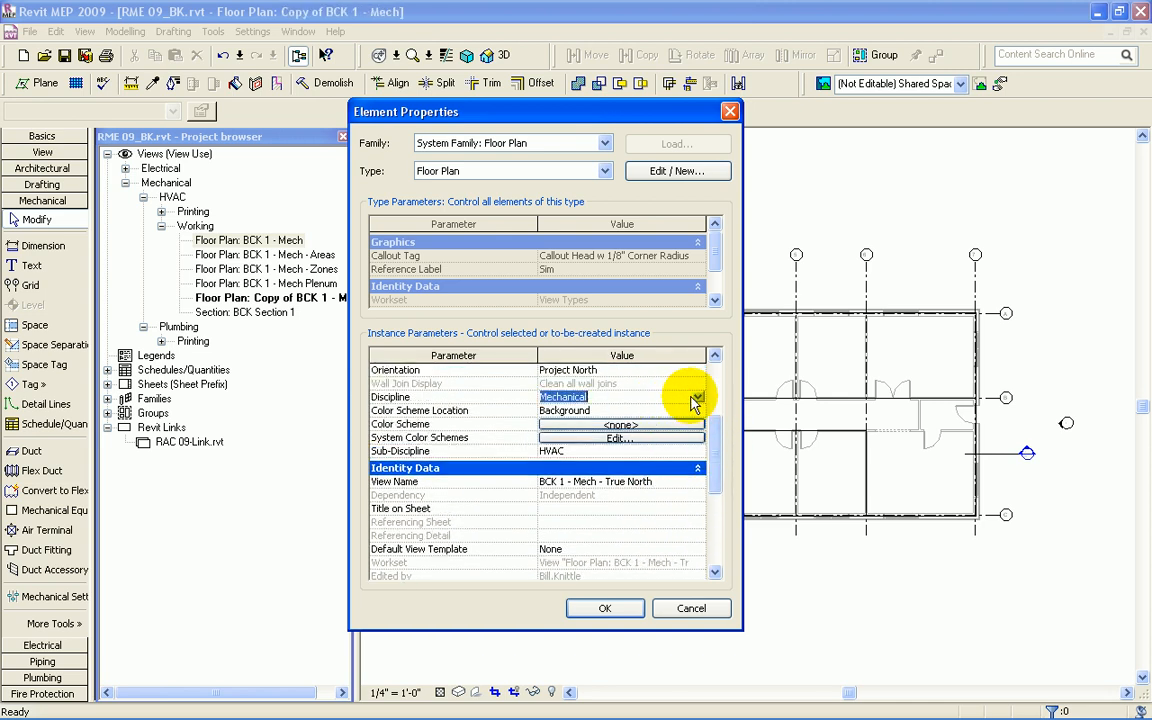
{"action": "left_click", "coordinate": [697, 397]}
{"action": "left_click", "coordinate": [586, 458]}
{"action": "left_click", "coordinate": [597, 449]}
{"action": "type", "text": "Analysis"}
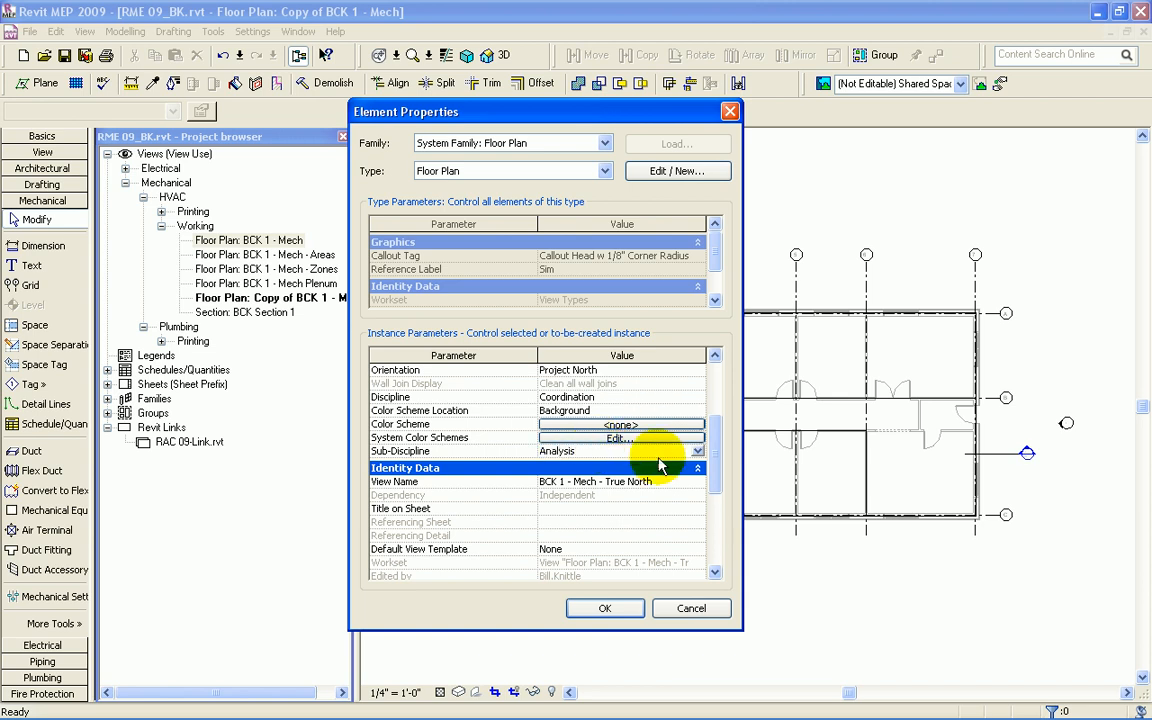
Step: Set the view's orientation to True North and accept the view properties
{"action": "scroll", "coordinate": [713, 463], "scroll_direction": "up", "scroll_amount": 2}
{"action": "scroll", "coordinate": [715, 453], "scroll_direction": "up", "scroll_amount": 2}
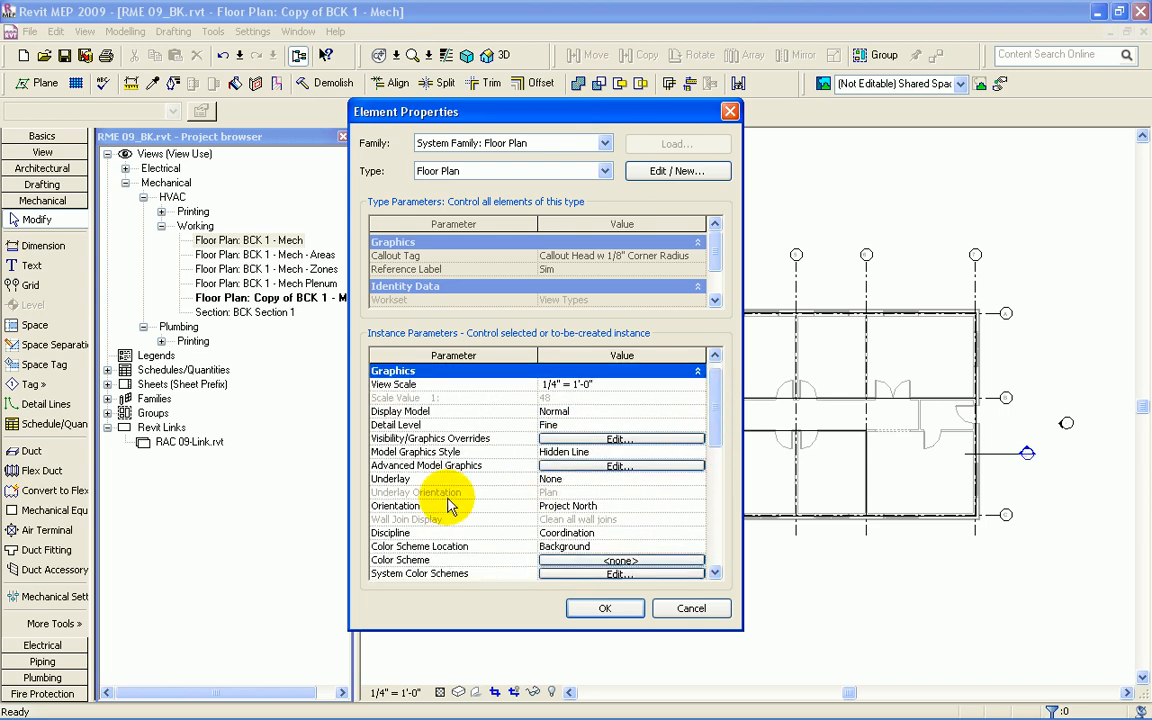
{"action": "left_click", "coordinate": [533, 505]}
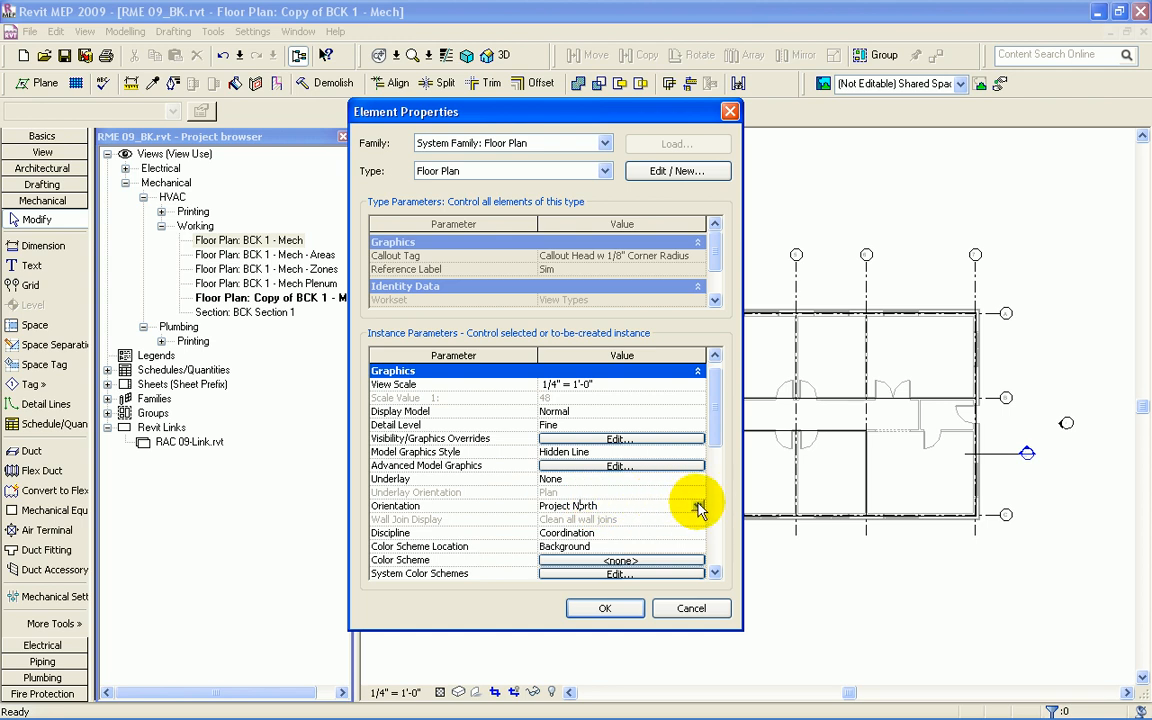
{"action": "left_click", "coordinate": [698, 507]}
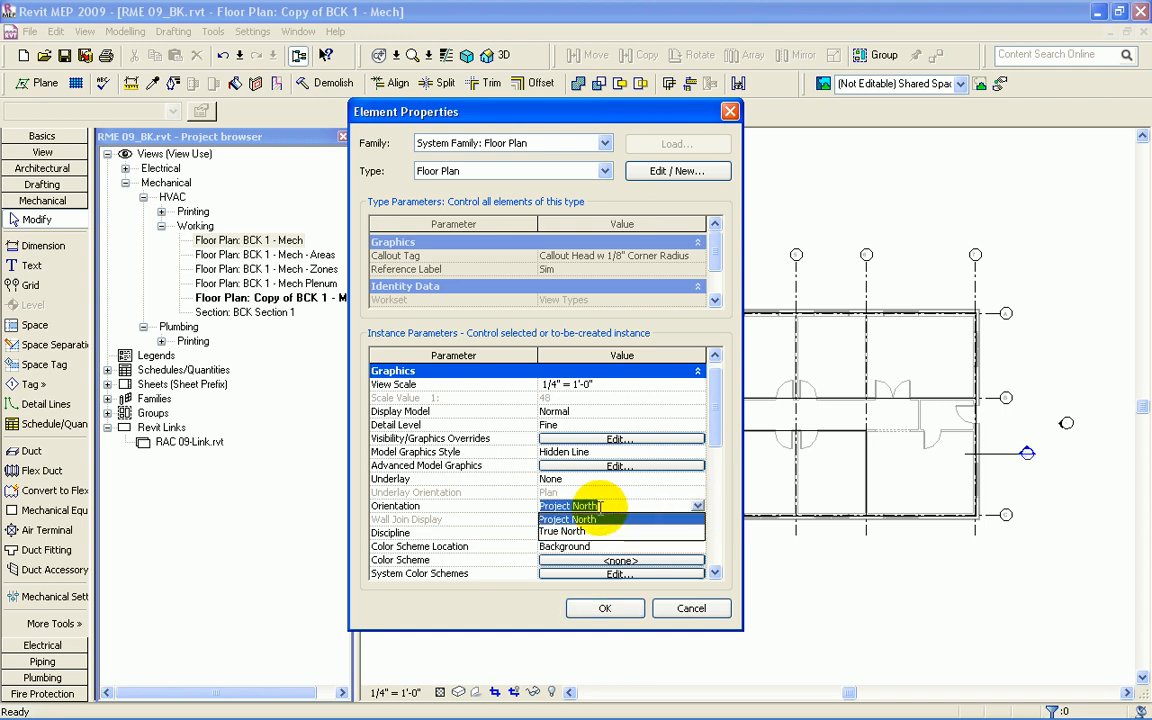
{"action": "left_click", "coordinate": [567, 533]}
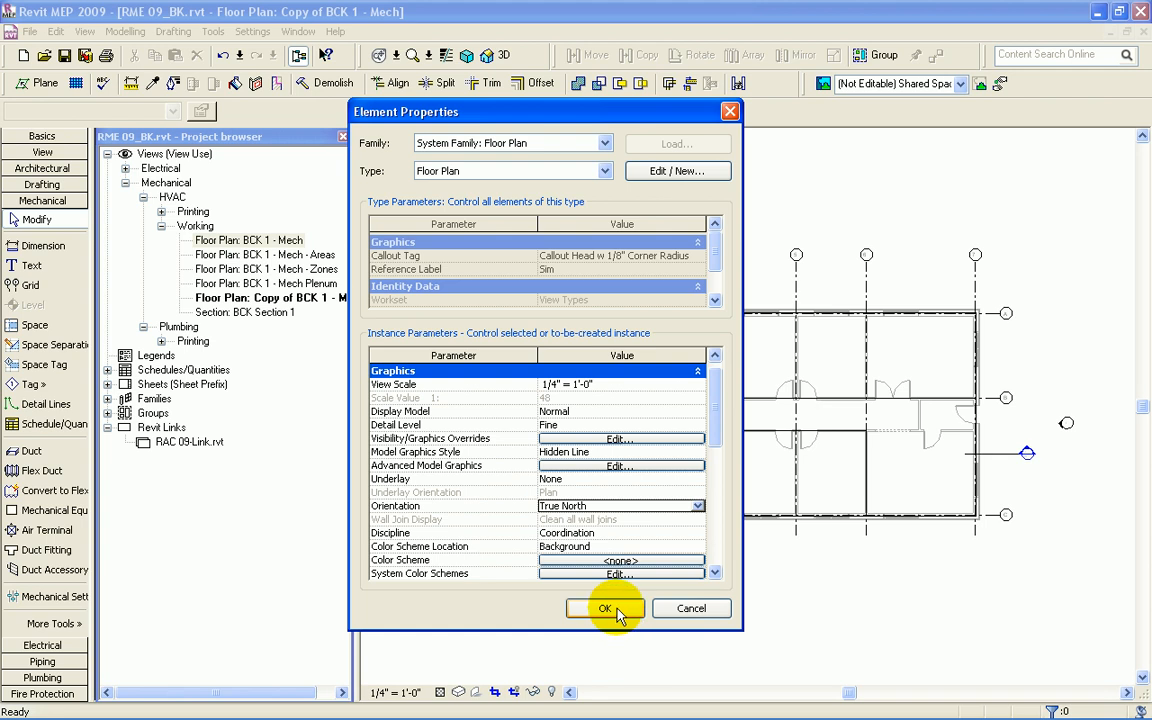
{"action": "left_click", "coordinate": [614, 611]}
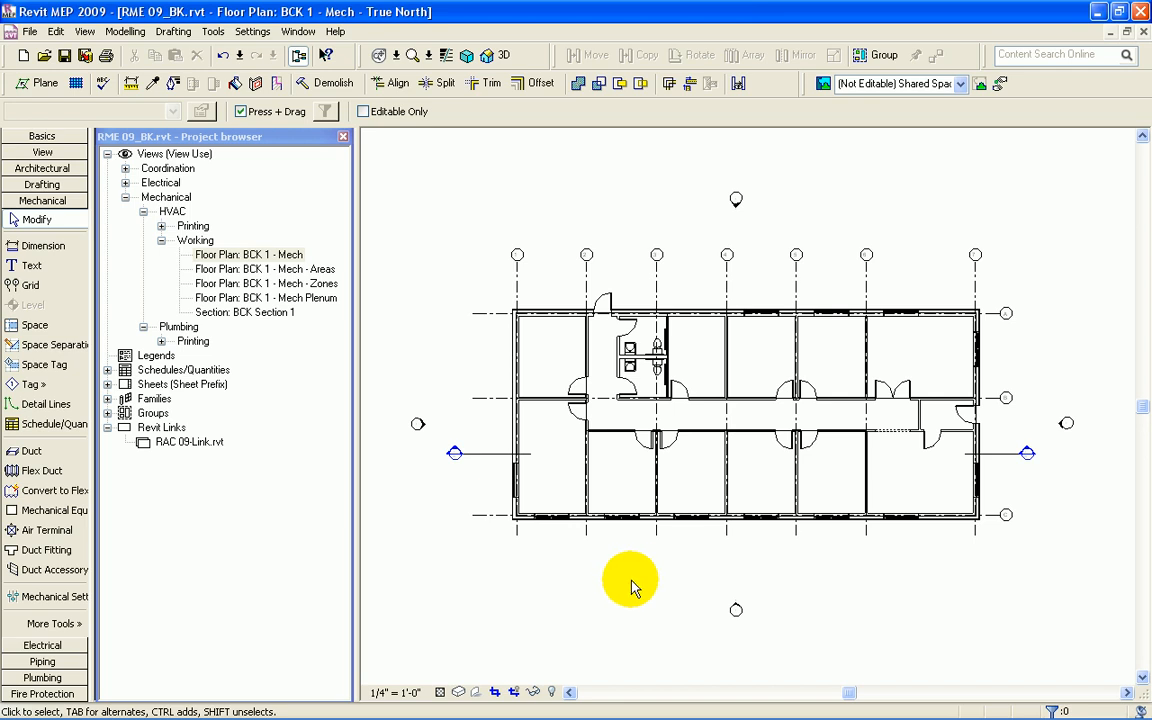
Step: Rotate true north with an angle of 13 degrees East from project north
{"action": "left_click", "coordinate": [213, 36]}
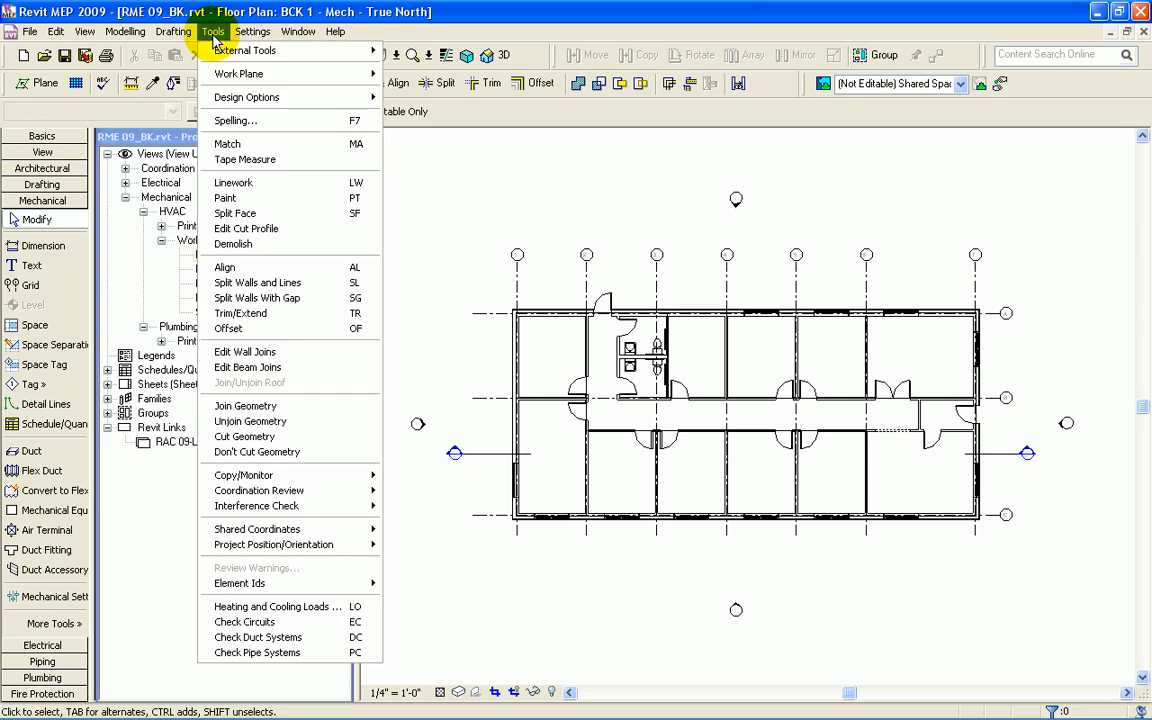
{"action": "mouse_move", "coordinate": [288, 550]}
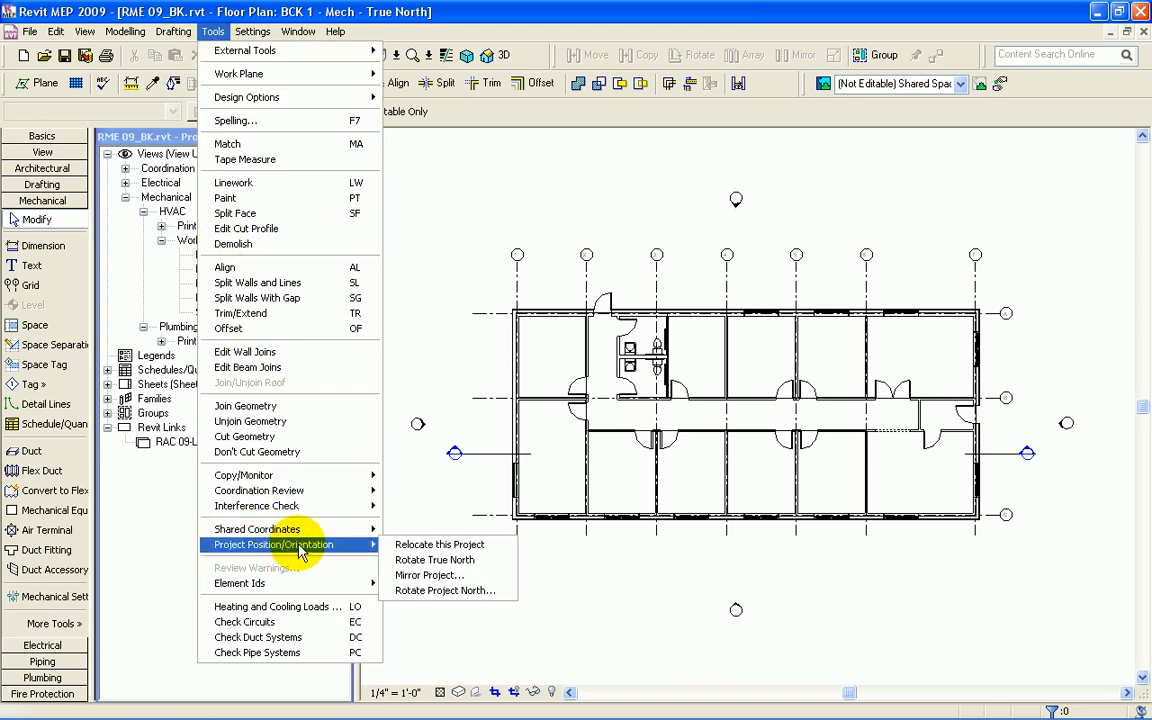
{"action": "left_click", "coordinate": [431, 562]}
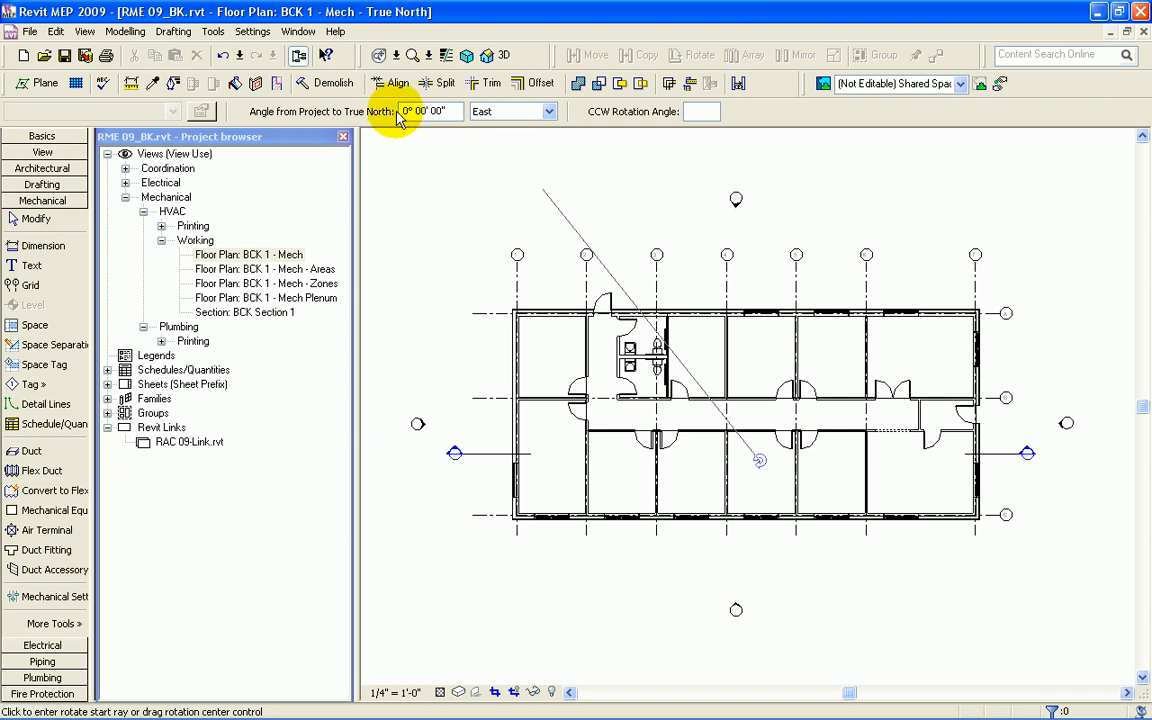
{"action": "left_click_drag", "start_coordinate": [457, 112], "coordinate": [401, 112]}
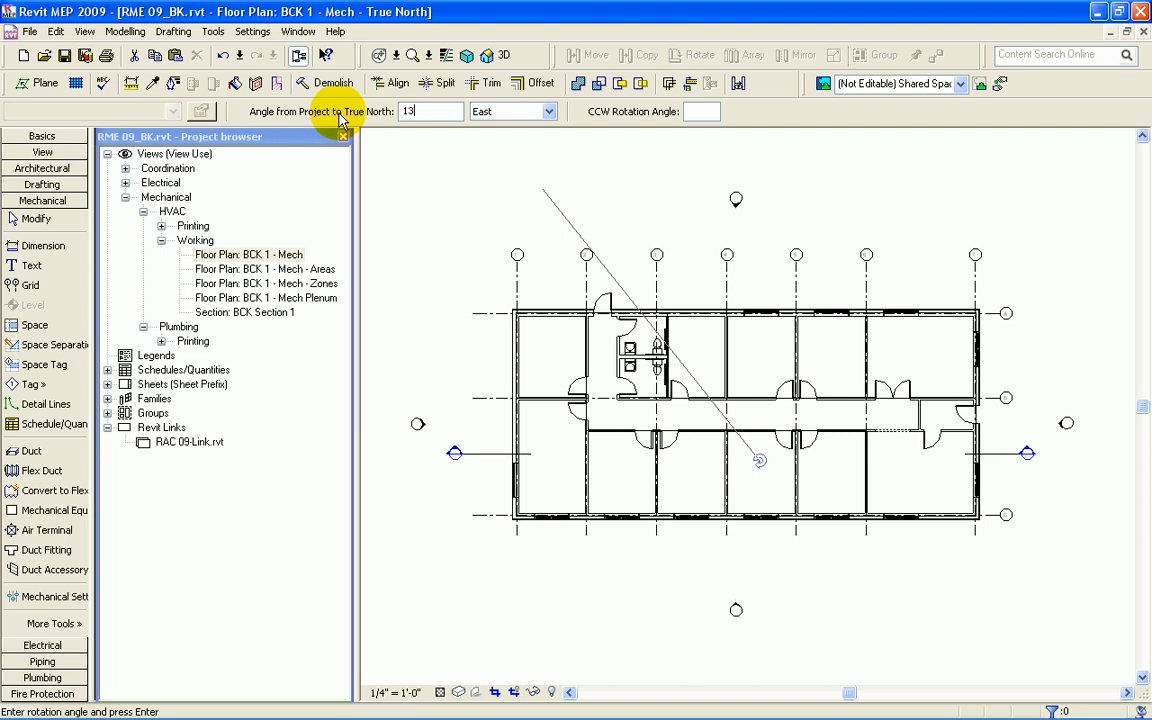
{"action": "key", "text": "Return"}
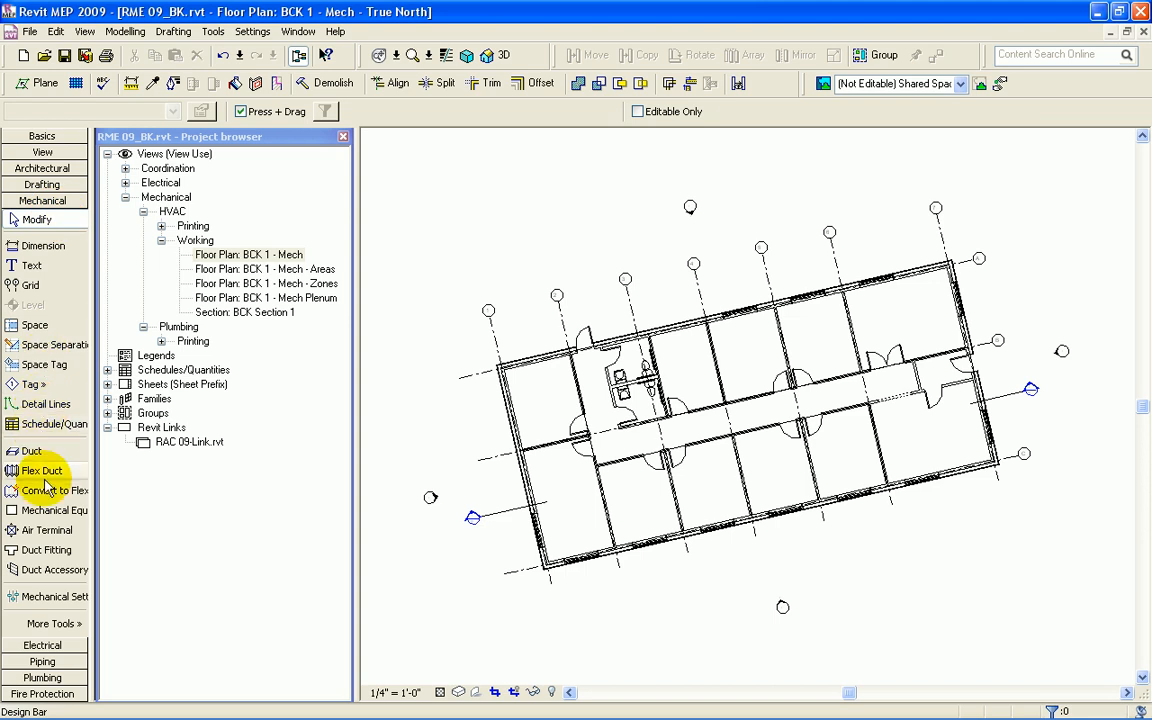
Step: Open the Heating and Cooling Loads analysis and display its building model with shading
{"action": "left_click", "coordinate": [52, 623]}
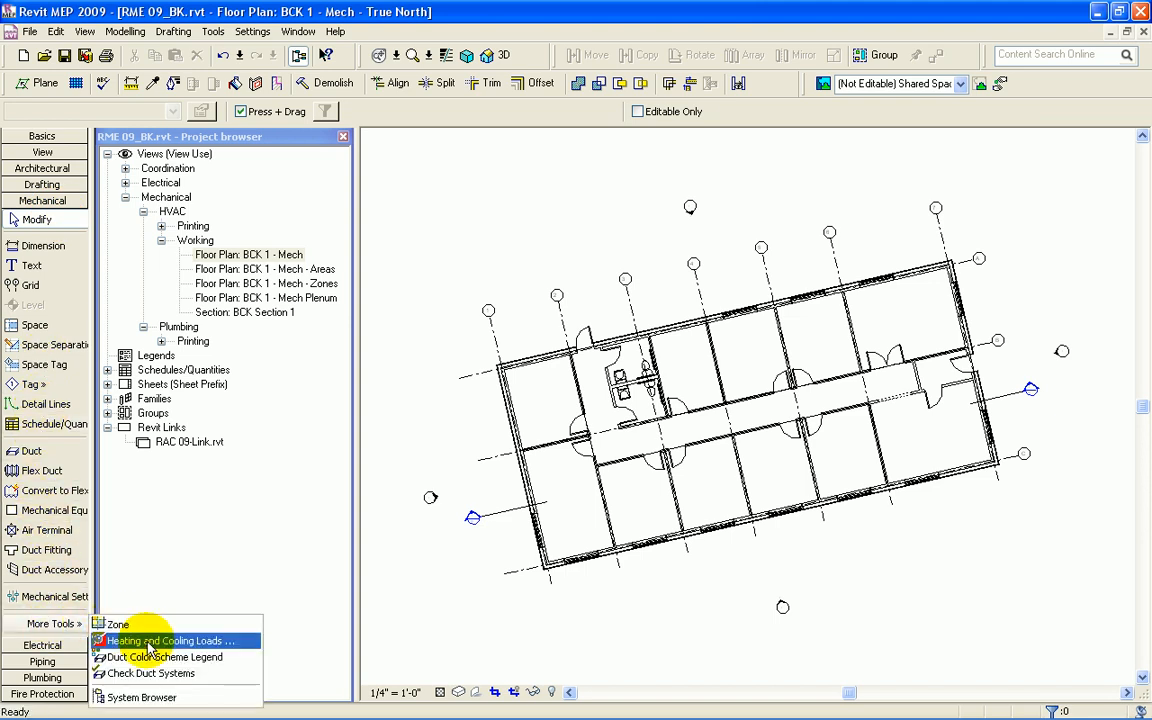
{"action": "left_click", "coordinate": [181, 640]}
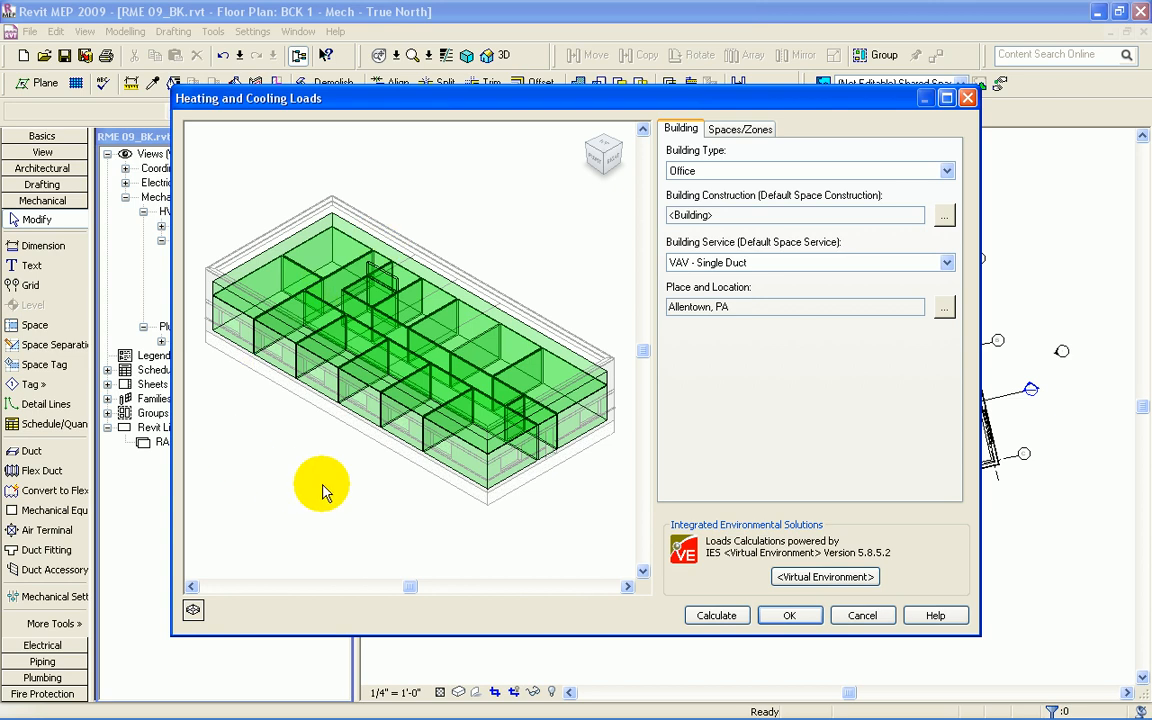
{"action": "mouse_move", "coordinate": [605, 166]}
{"action": "left_mouse_down"}
{"action": "mouse_move", "coordinate": [496, 162]}
{"action": "mouse_move", "coordinate": [568, 180]}
{"action": "mouse_move", "coordinate": [592, 166]}
{"action": "left_mouse_up"}
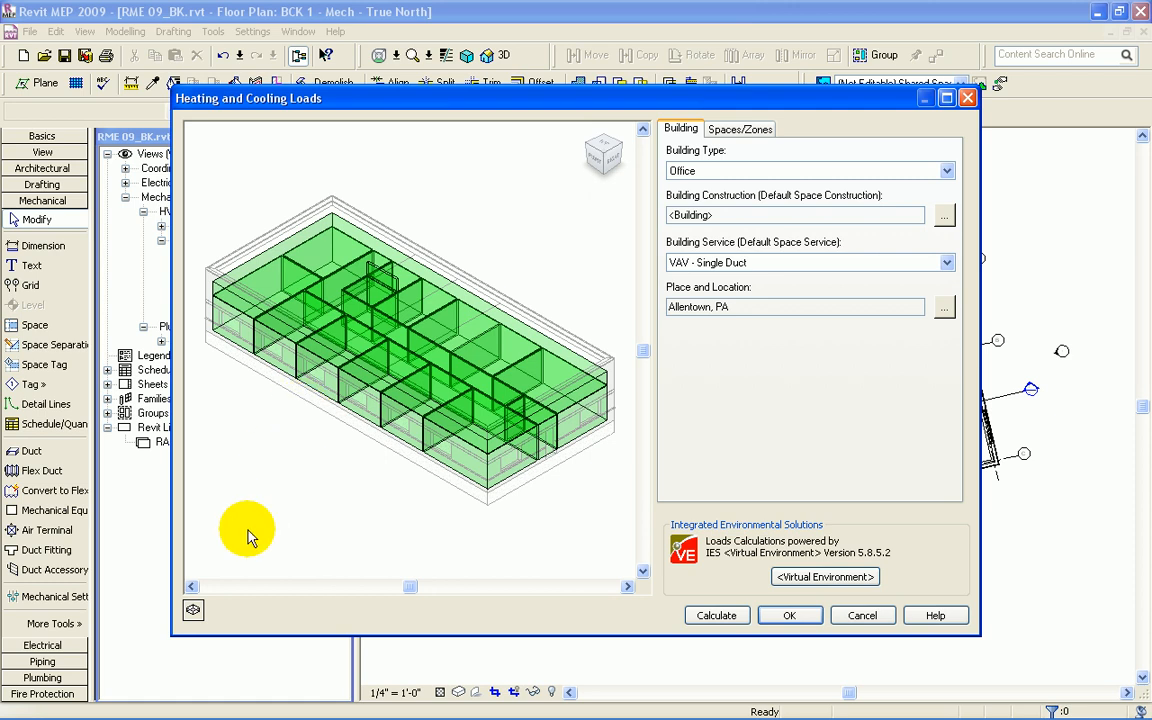
{"action": "left_click", "coordinate": [193, 612]}
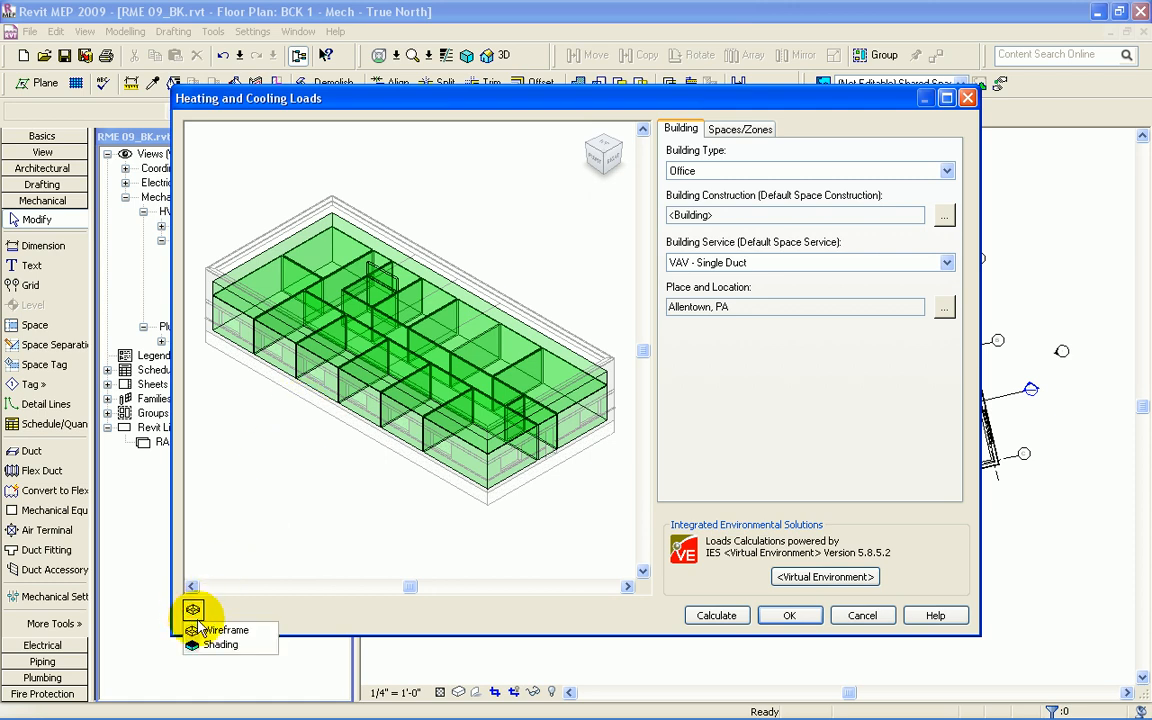
{"action": "left_click", "coordinate": [210, 644]}
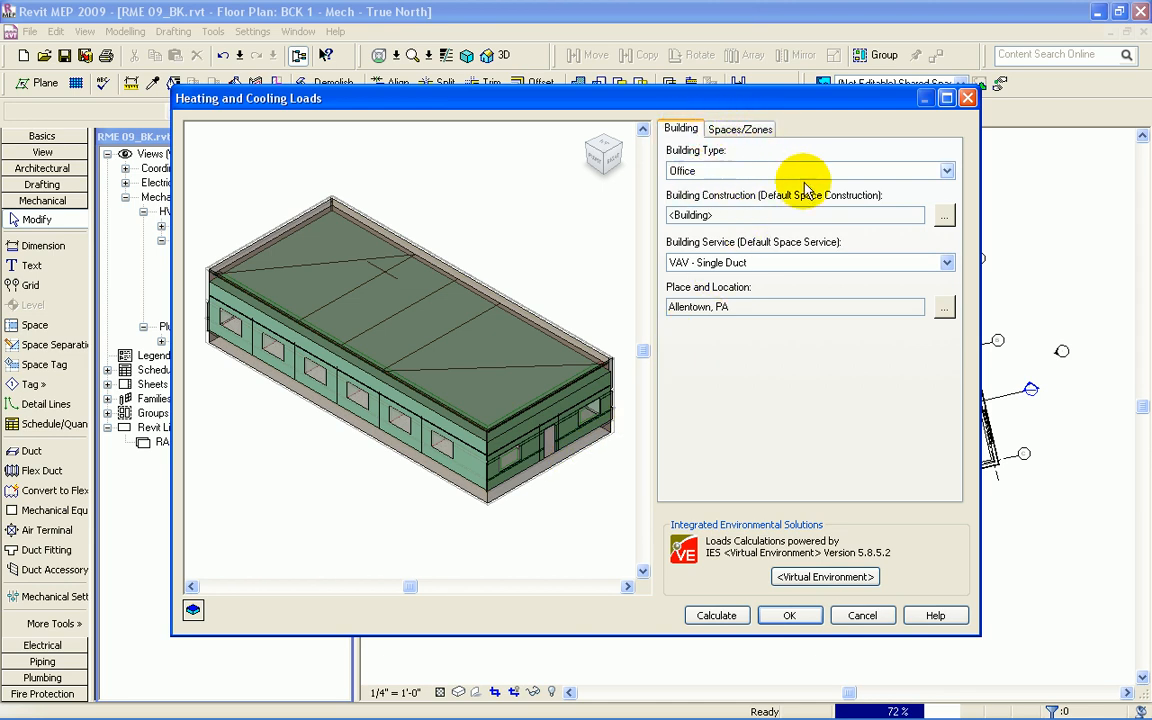
Step: Review the building type setting and the load settings of zone 1 and its spaces 101 Vest and 102 Waiting
{"action": "left_click", "coordinate": [946, 173]}
{"action": "left_click", "coordinate": [947, 173]}
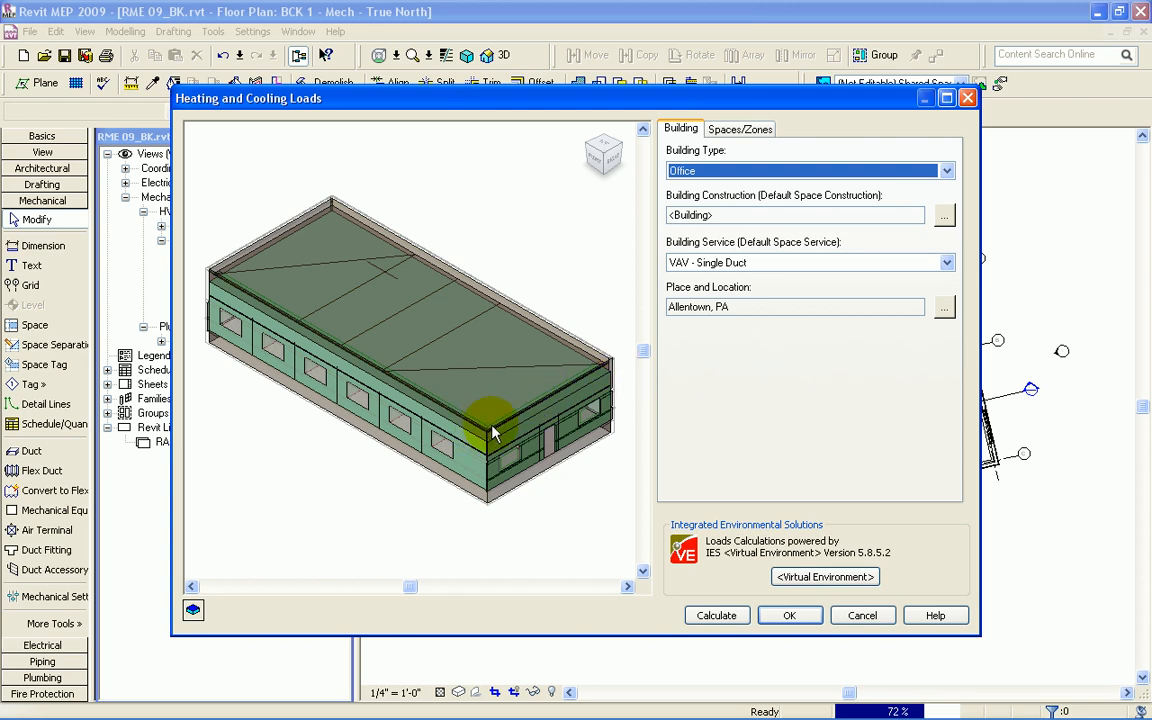
{"action": "left_click", "coordinate": [740, 129]}
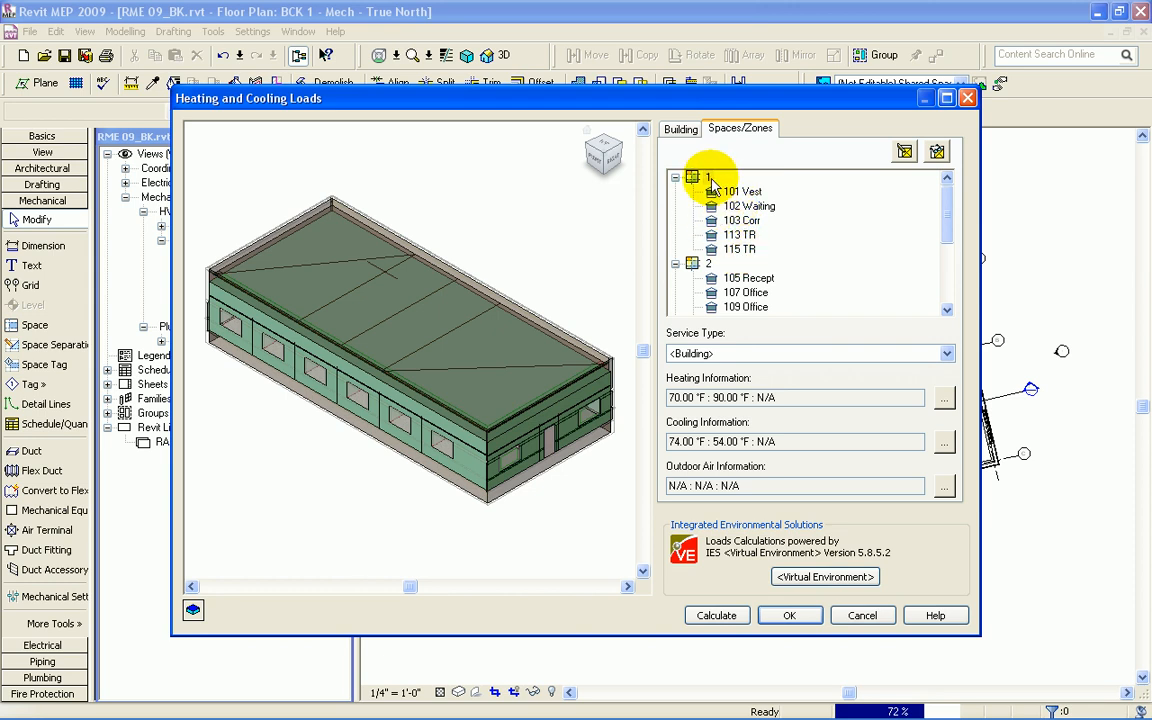
{"action": "left_click_drag", "start_coordinate": [946, 221], "coordinate": [870, 206]}
{"action": "left_click", "coordinate": [742, 191]}
{"action": "left_click", "coordinate": [745, 206]}
{"action": "left_click", "coordinate": [706, 177]}
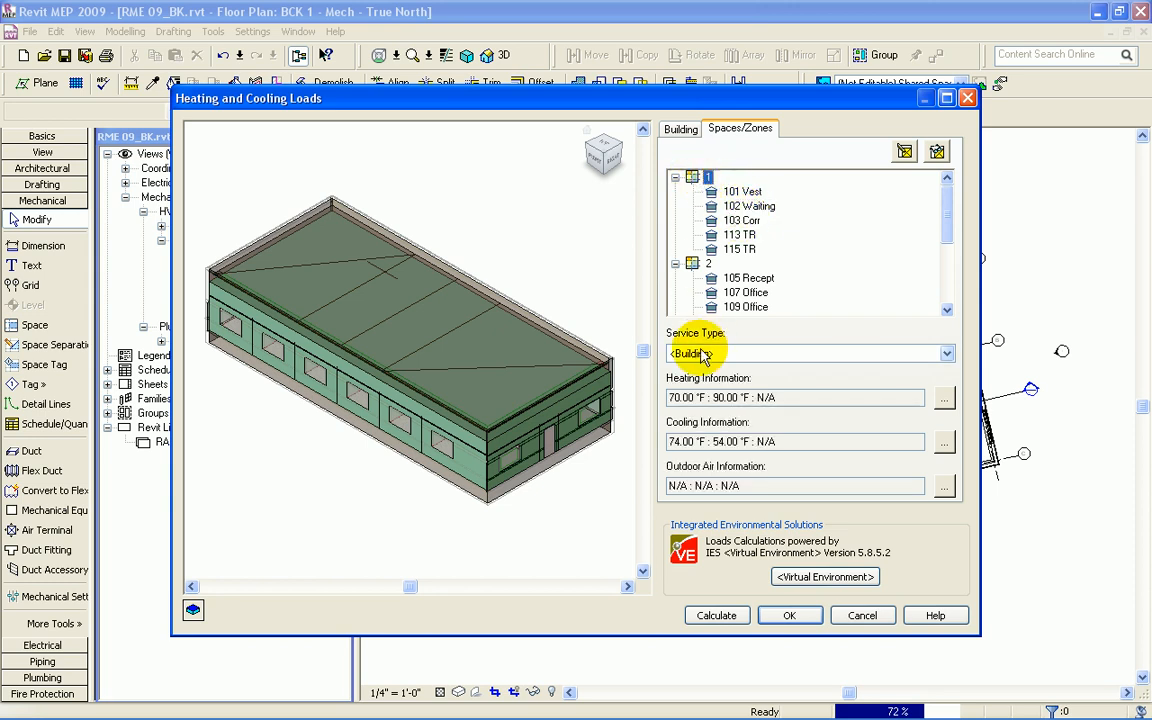
Step: Select space 101 Vest, look through the remaining zones, and highlight the selected space in the building model
{"action": "left_click", "coordinate": [736, 192]}
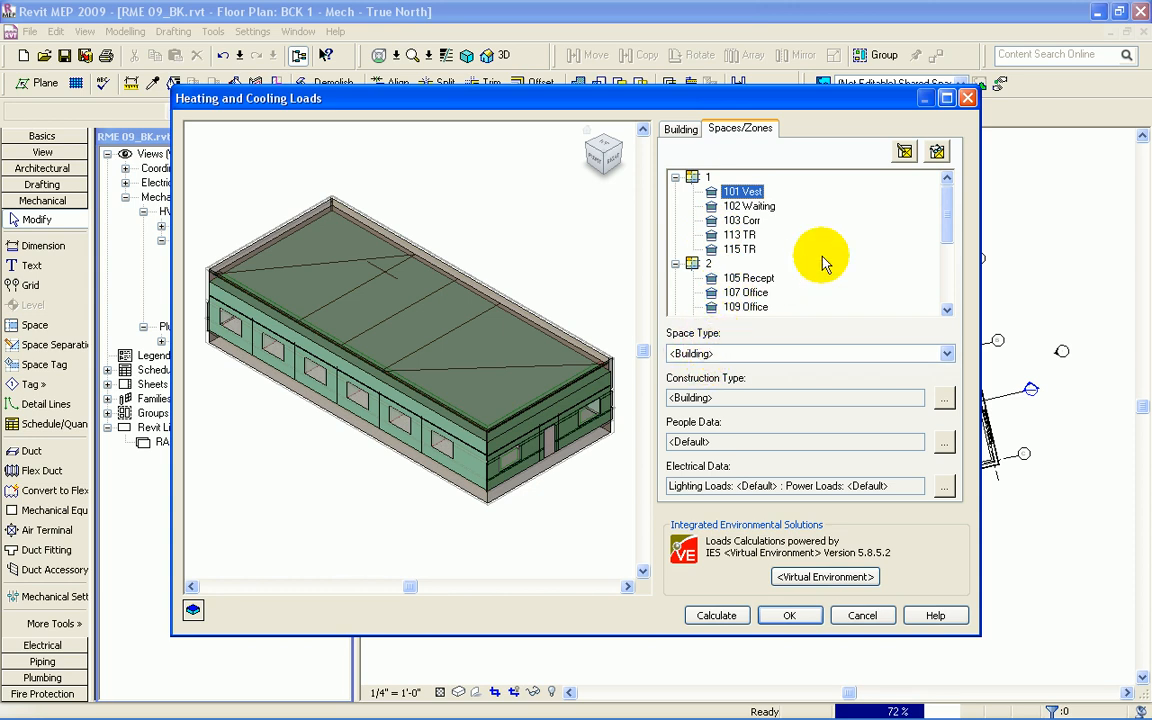
{"action": "left_click_drag", "start_coordinate": [943, 210], "coordinate": [946, 278]}
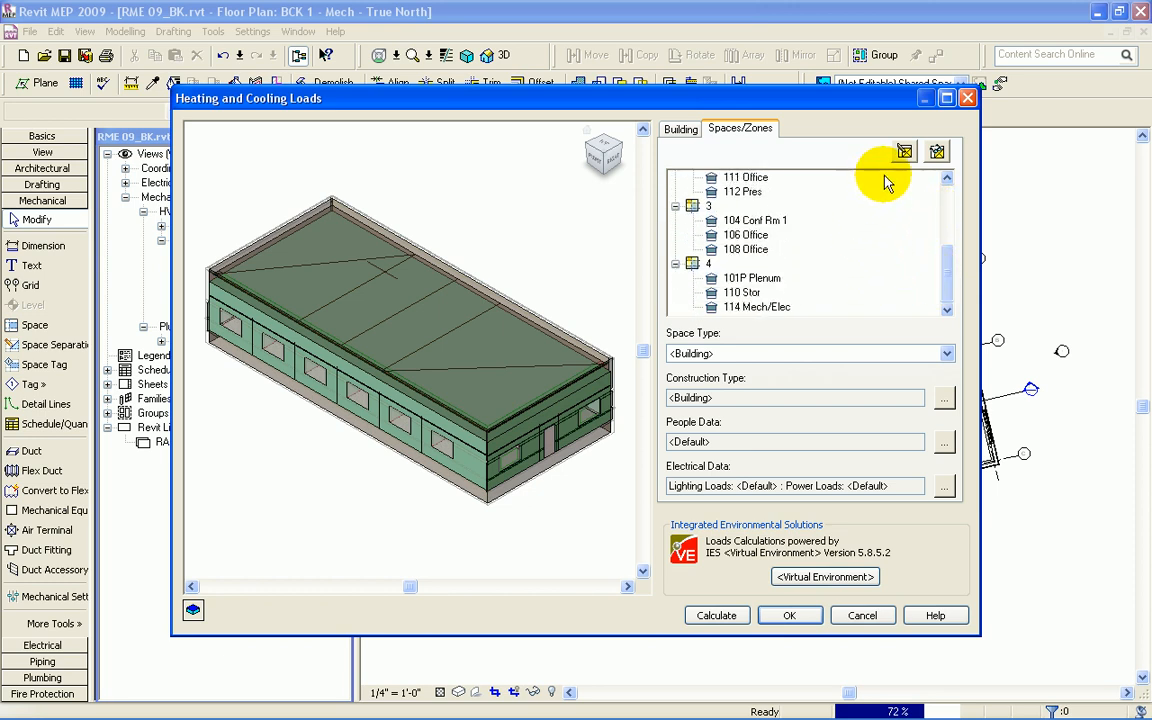
{"action": "left_click", "coordinate": [904, 152]}
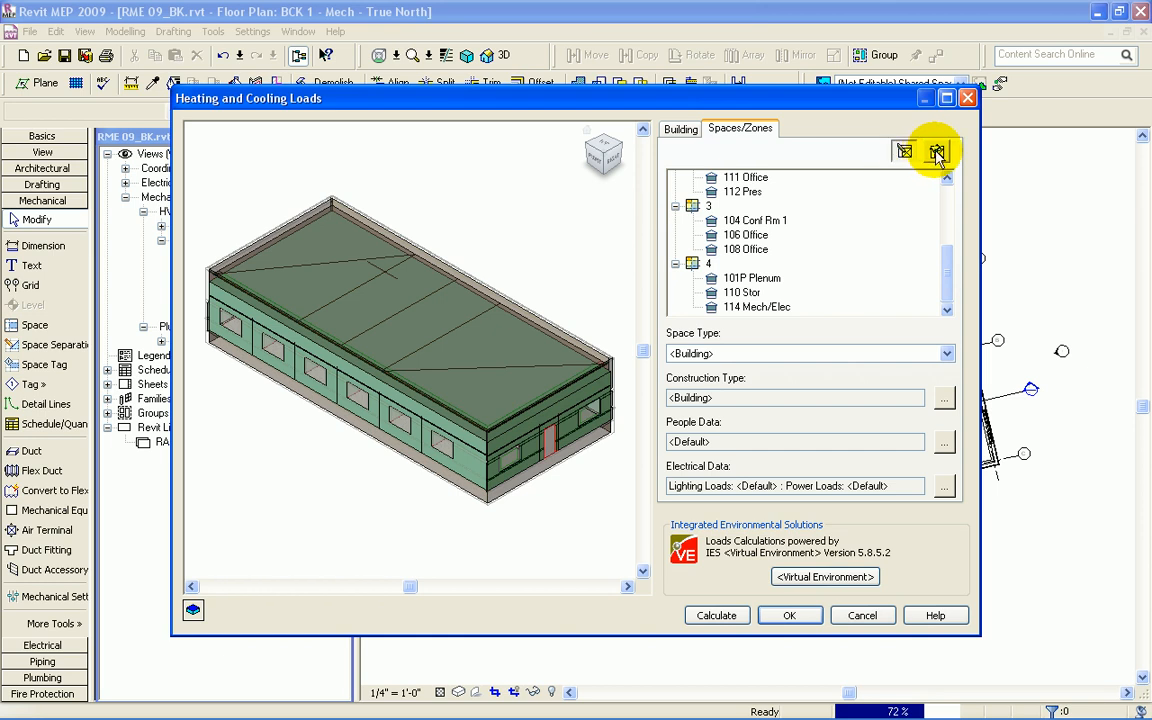
Step: Isolate the selected items in the building model and view spaces 101 Vest, 103 Corr and 115 TR and zone 2 one after another
{"action": "left_click", "coordinate": [937, 153]}
{"action": "left_click_drag", "start_coordinate": [946, 276], "coordinate": [948, 221]}
{"action": "left_click", "coordinate": [742, 191]}
{"action": "left_click", "coordinate": [742, 220]}
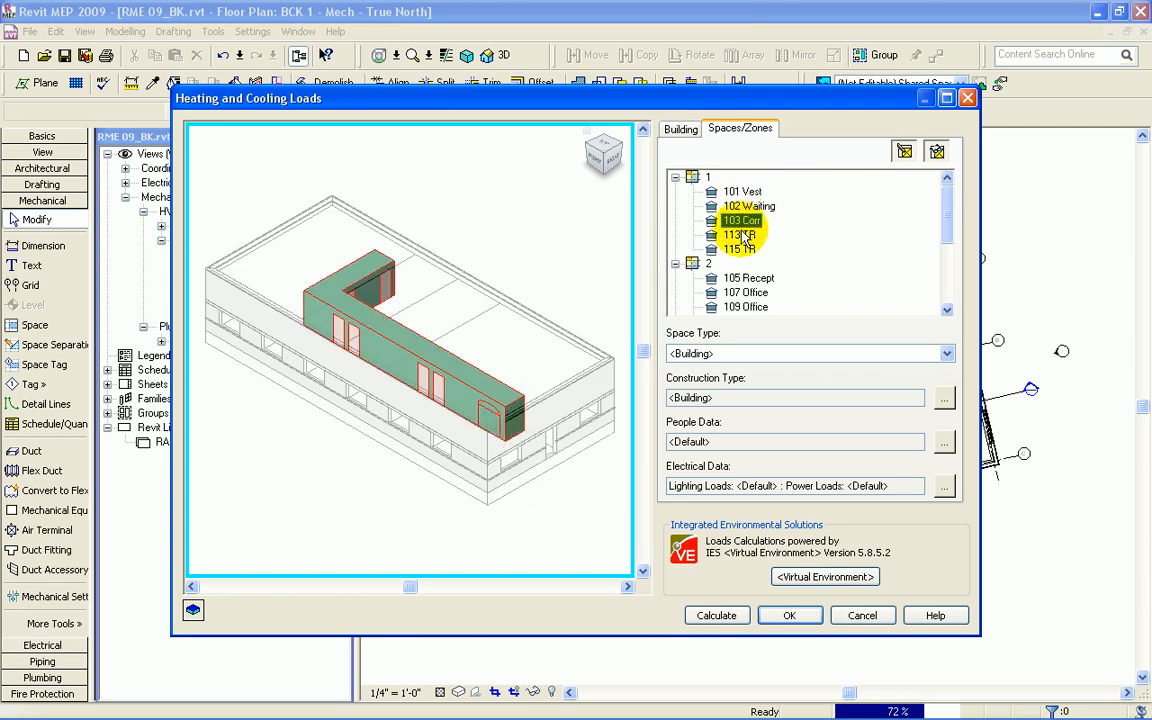
{"action": "left_click", "coordinate": [740, 250]}
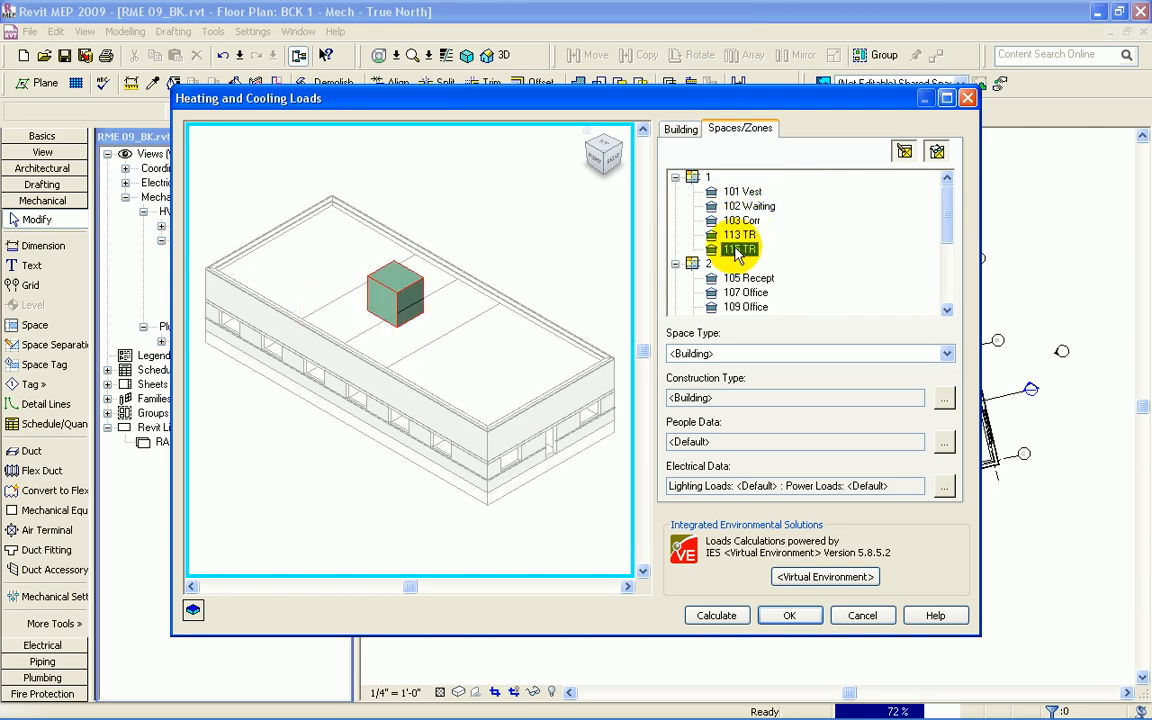
{"action": "left_click", "coordinate": [708, 264]}
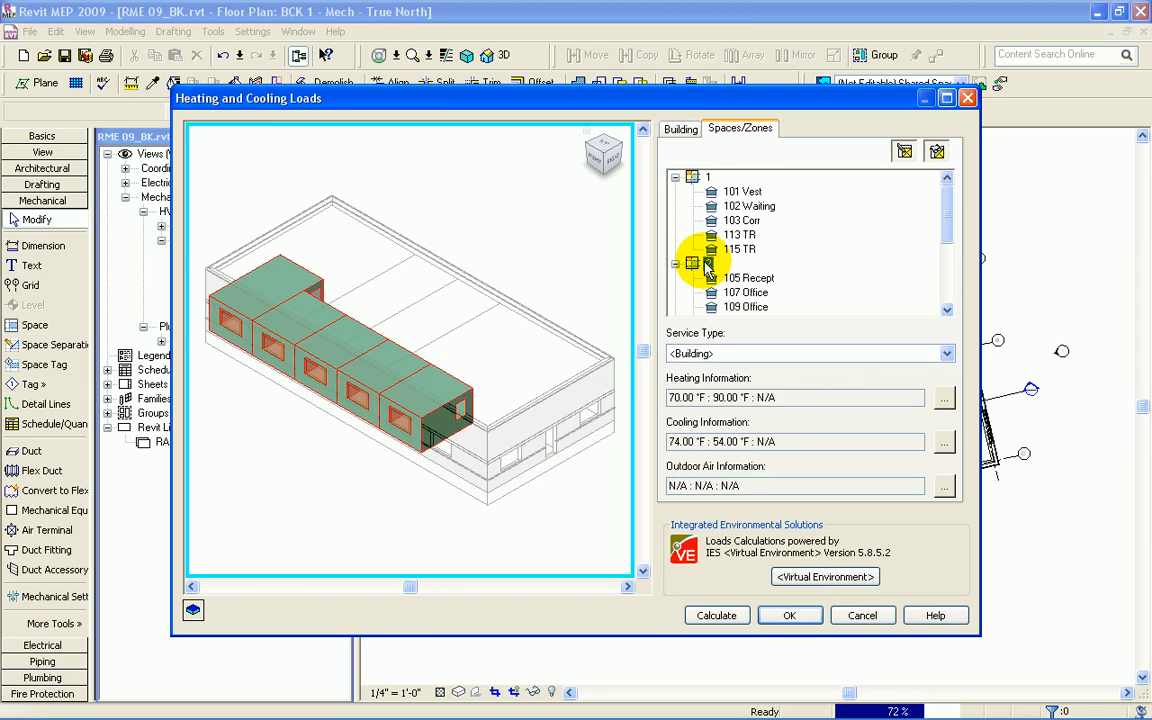
Step: View 101 Vest, 113 TR and 115 TR isolated together, then spaces 102 Waiting through 113 TR, and show the whole building model again
{"action": "left_click", "coordinate": [742, 191]}
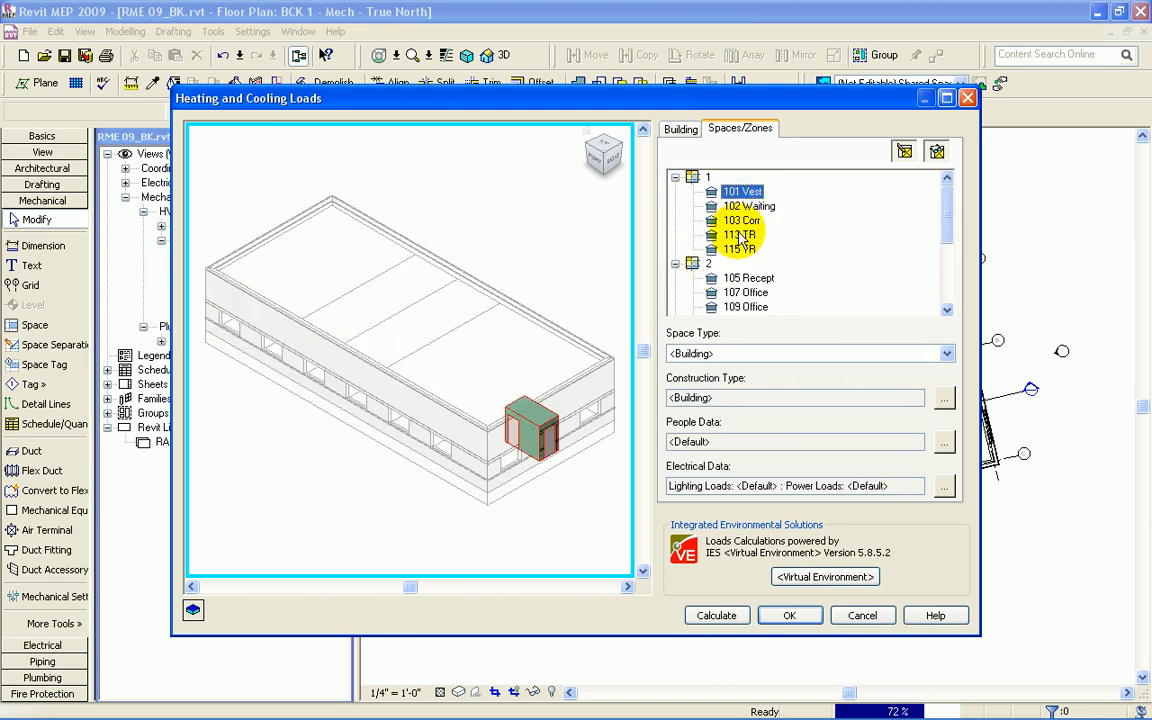
{"action": "left_click", "coordinate": [741, 234], "text": "ctrl"}
{"action": "left_click", "coordinate": [750, 249], "text": "ctrl"}
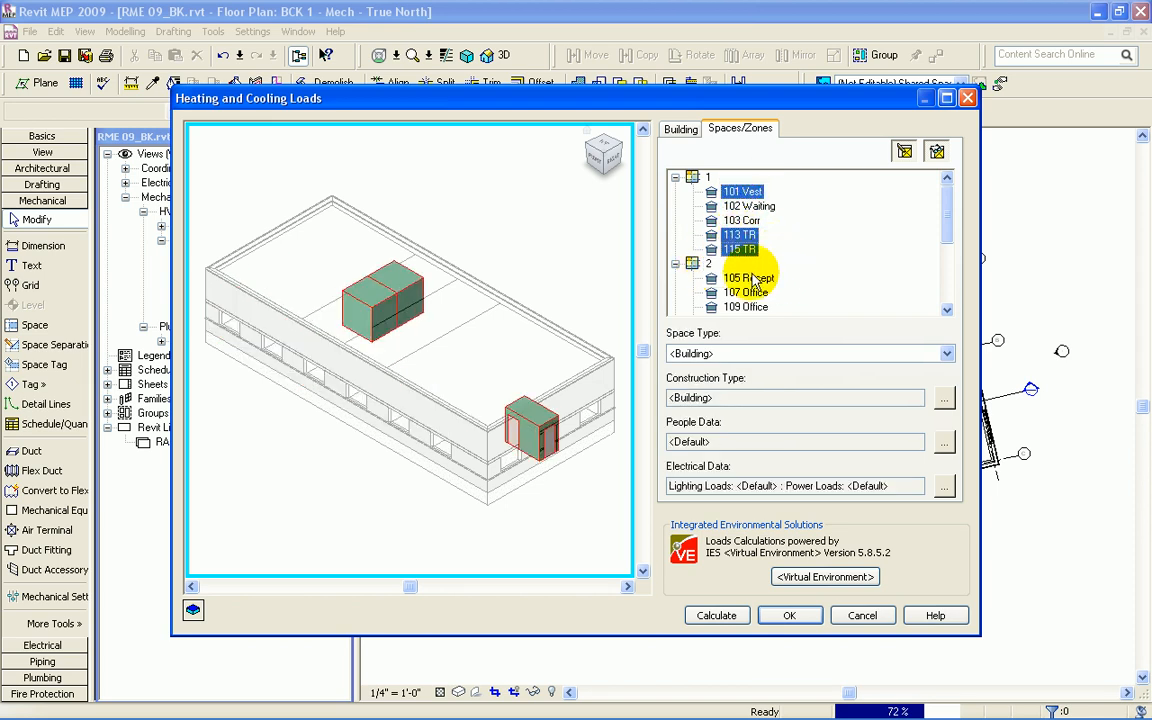
{"action": "left_click", "coordinate": [745, 206]}
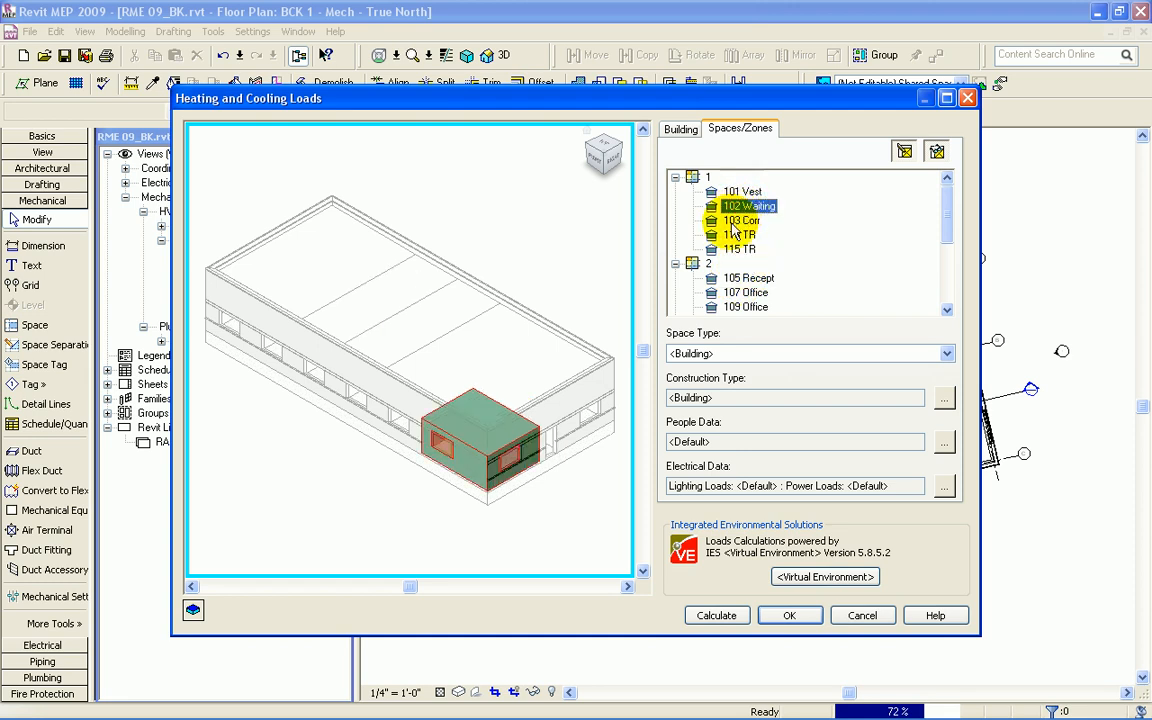
{"action": "left_click", "coordinate": [739, 235], "text": "shift"}
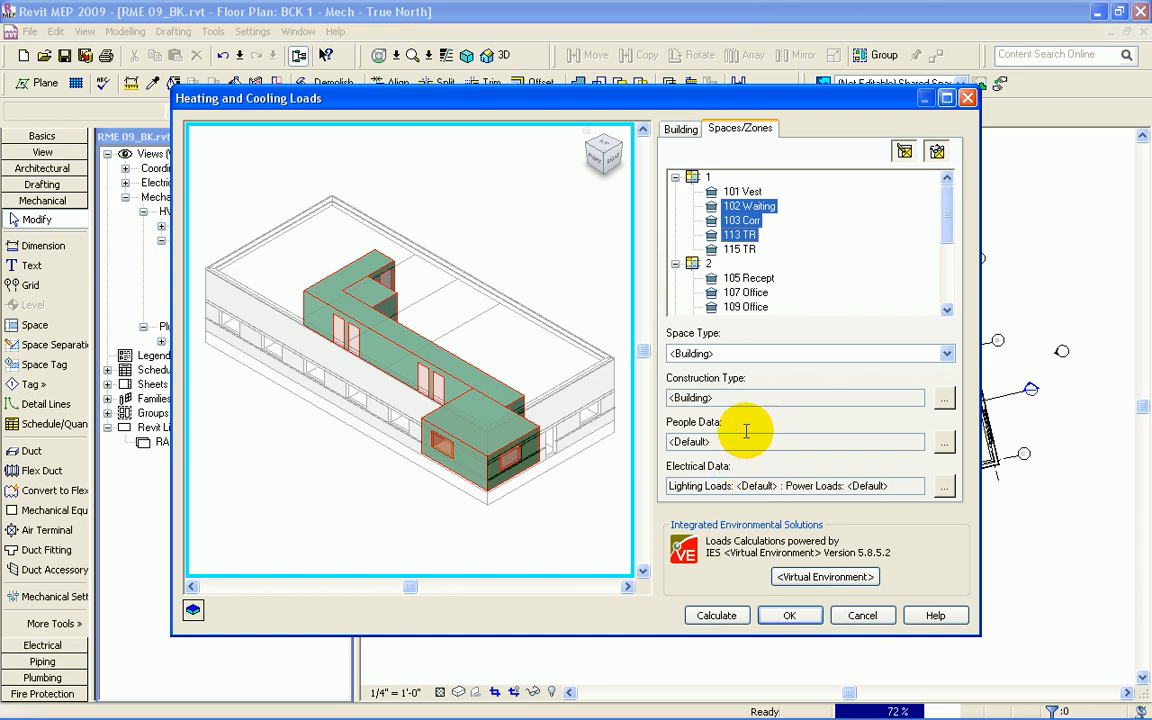
{"action": "left_click", "coordinate": [937, 152]}
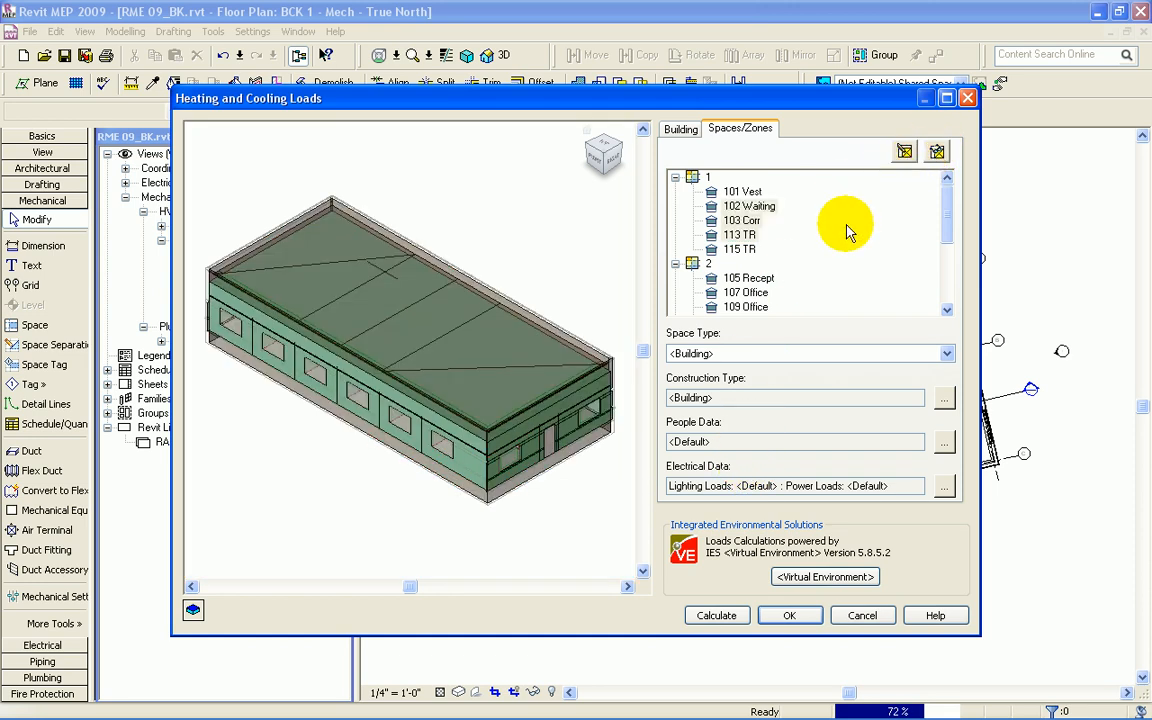
Step: Calculate the heating and cooling loads and review the report's building, level, zone and individual space results
{"action": "left_click", "coordinate": [726, 617]}
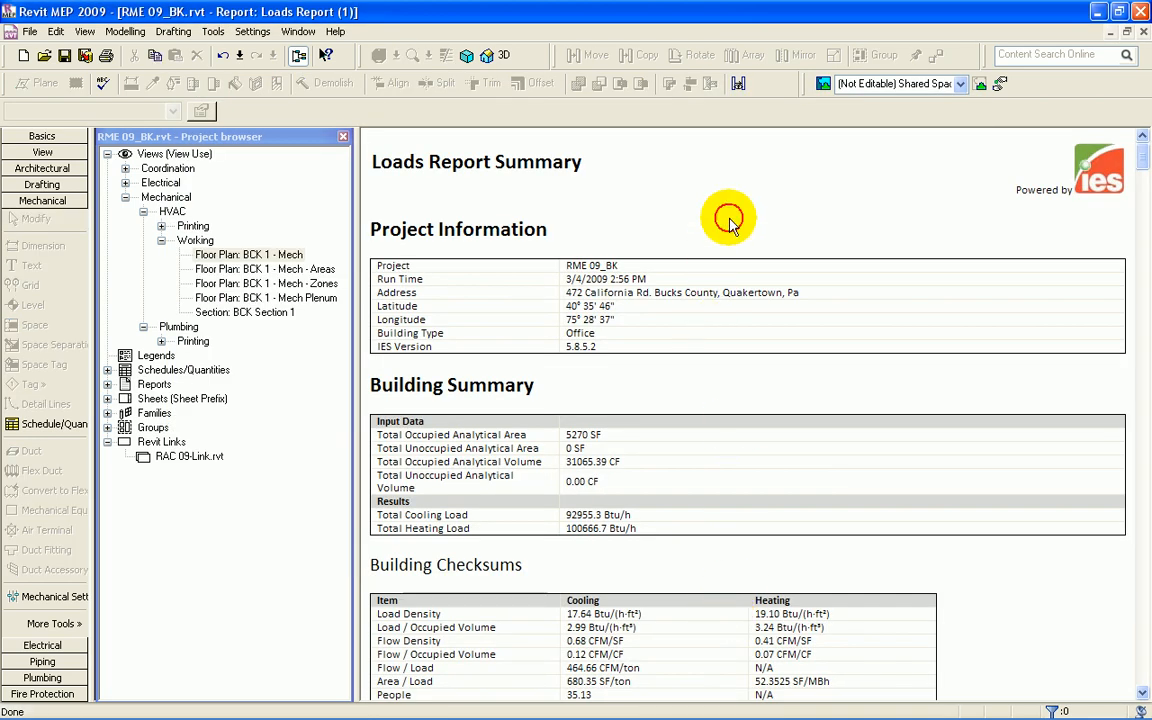
{"action": "scroll", "coordinate": [733, 216], "scroll_direction": "down", "scroll_amount": 1}
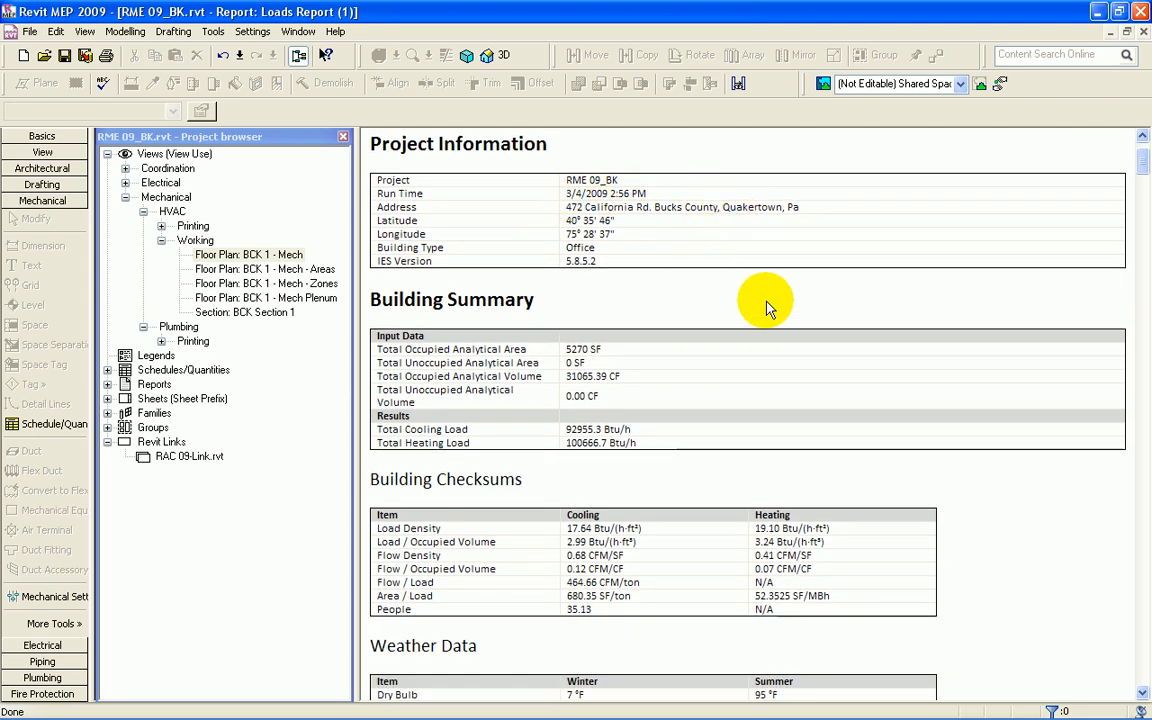
{"action": "scroll", "coordinate": [718, 293], "scroll_direction": "down", "scroll_amount": 1}
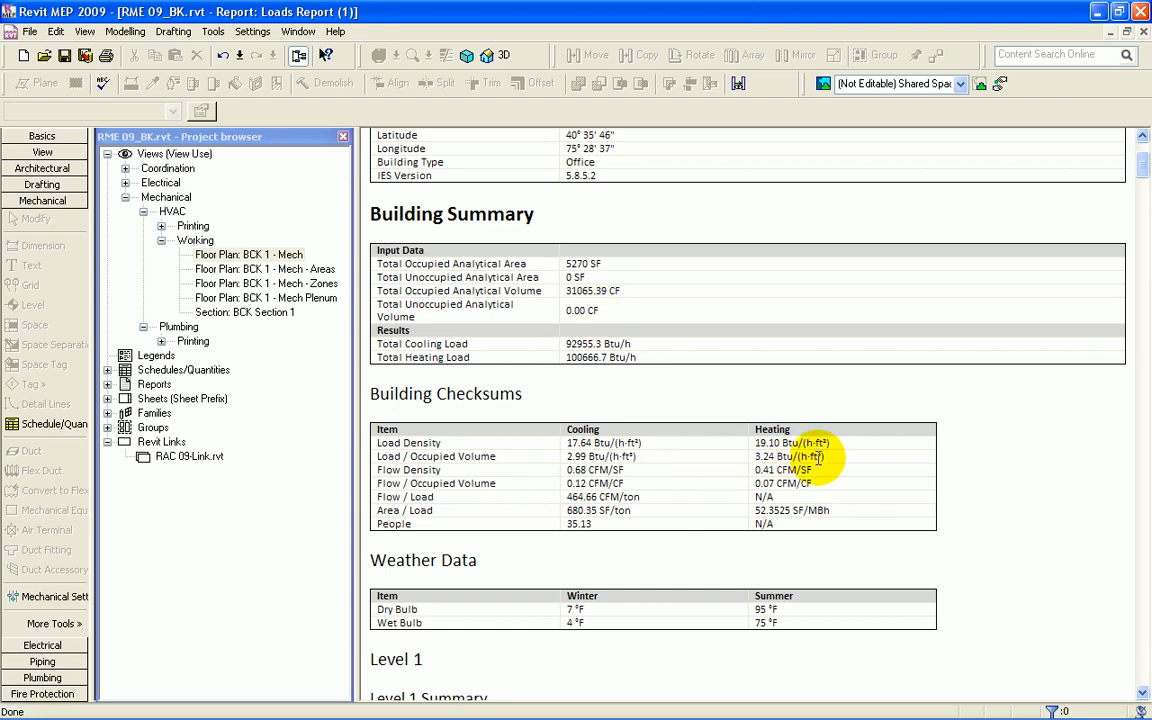
{"action": "scroll", "coordinate": [887, 463], "scroll_direction": "down", "scroll_amount": 2}
{"action": "scroll", "coordinate": [893, 465], "scroll_direction": "down", "scroll_amount": 4}
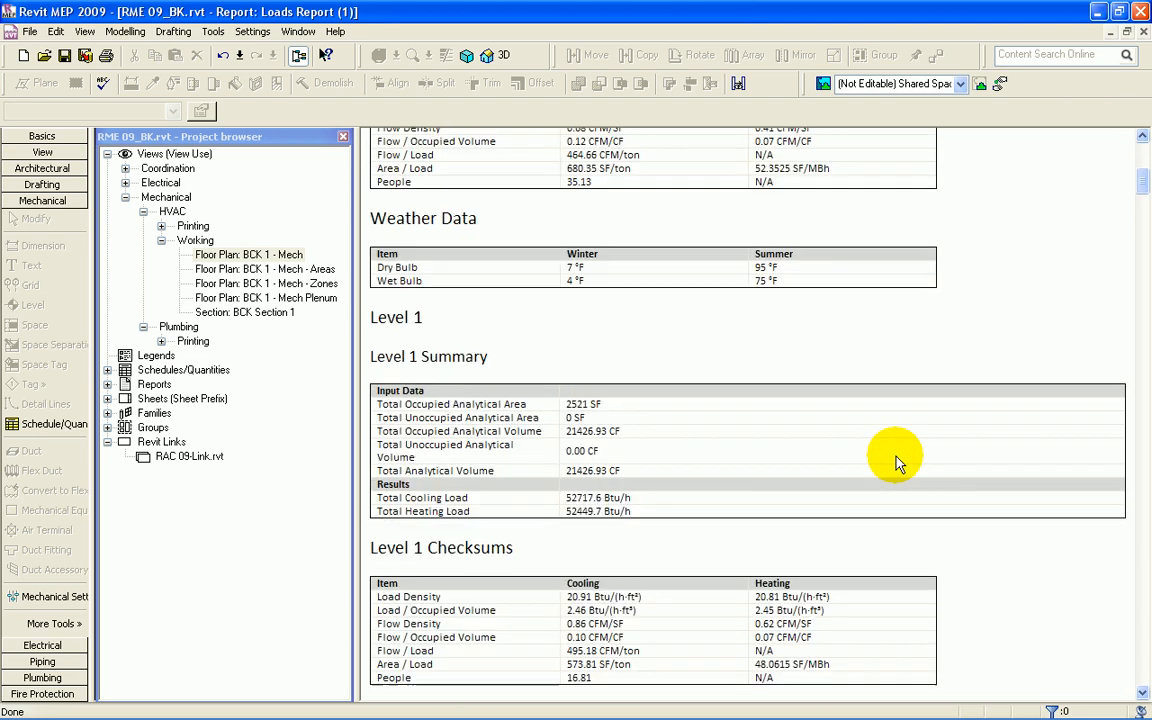
{"action": "scroll", "coordinate": [897, 462], "scroll_direction": "down", "scroll_amount": 1}
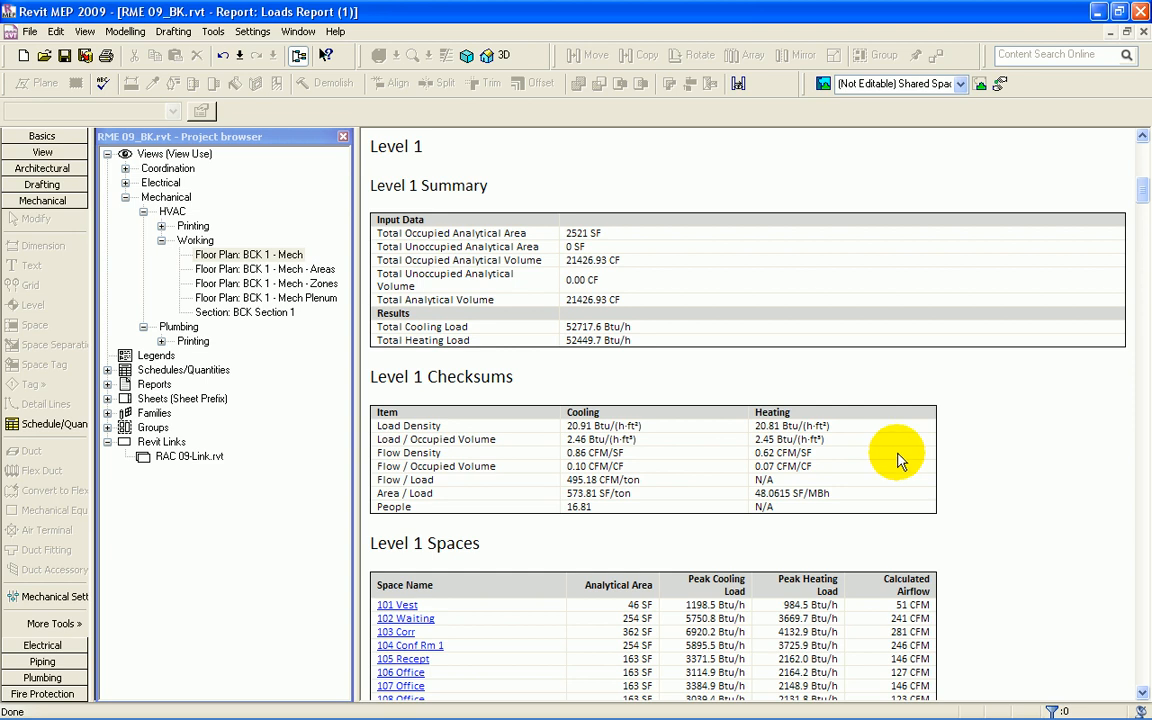
{"action": "scroll", "coordinate": [982, 450], "scroll_direction": "down", "scroll_amount": 3}
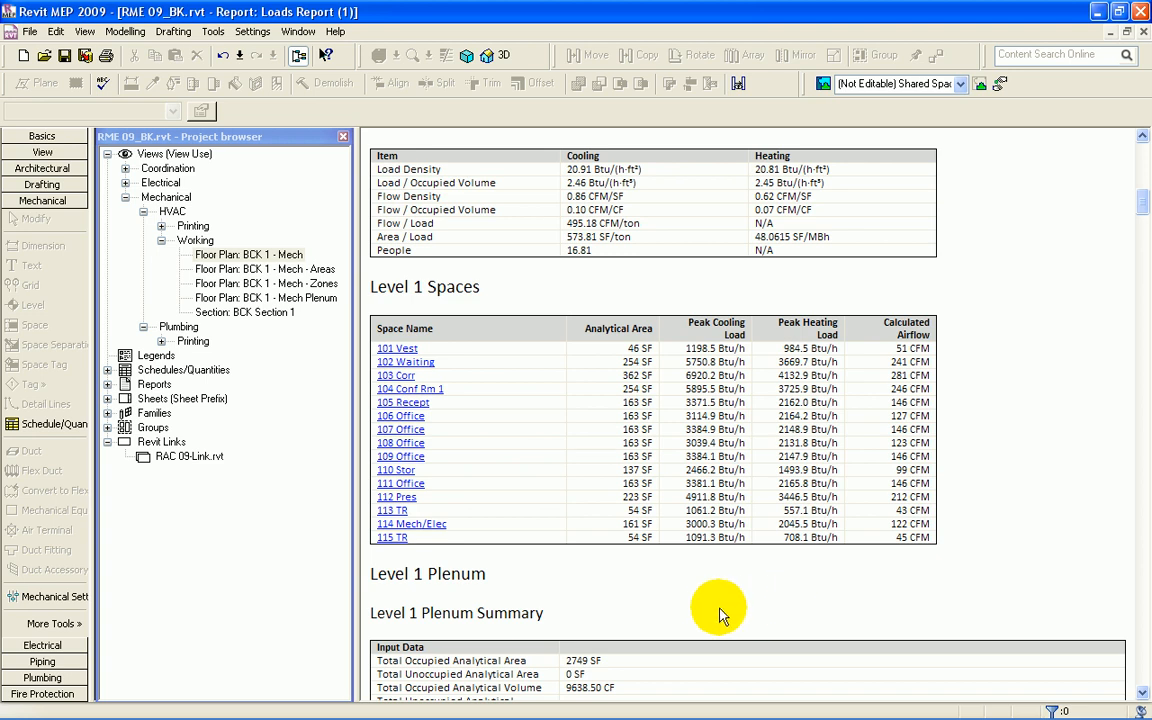
{"action": "left_click_drag", "start_coordinate": [1141, 202], "coordinate": [1146, 374]}
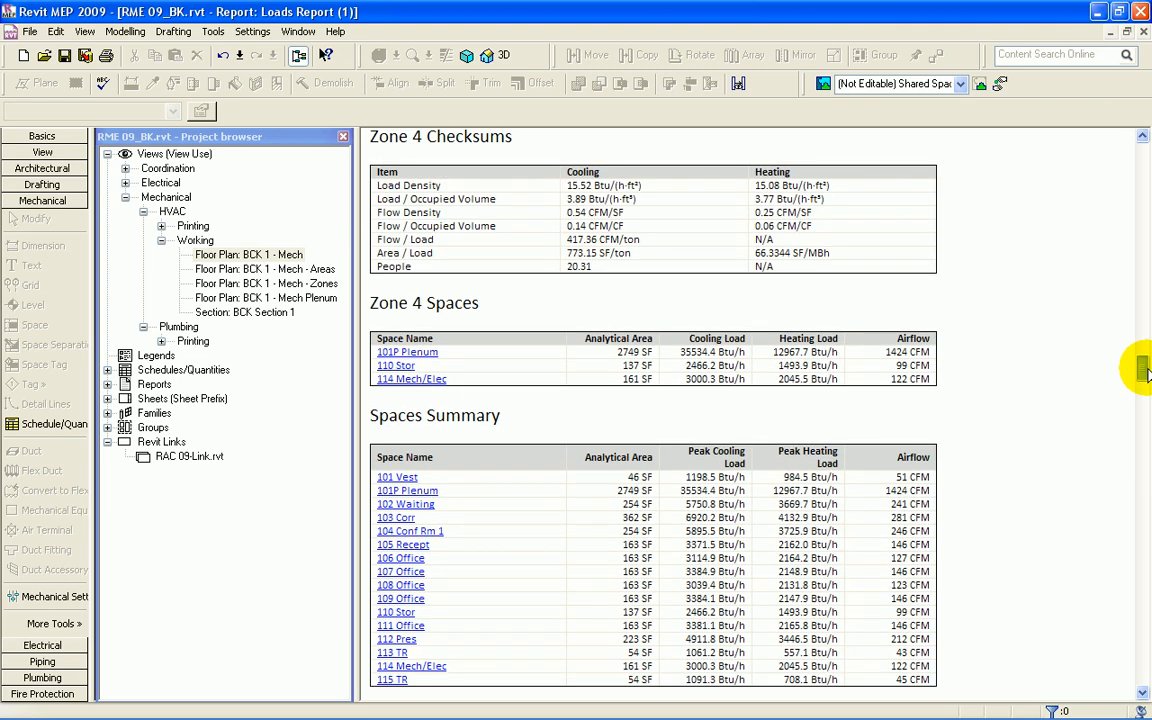
{"action": "left_click_drag", "start_coordinate": [1146, 374], "coordinate": [1140, 540]}
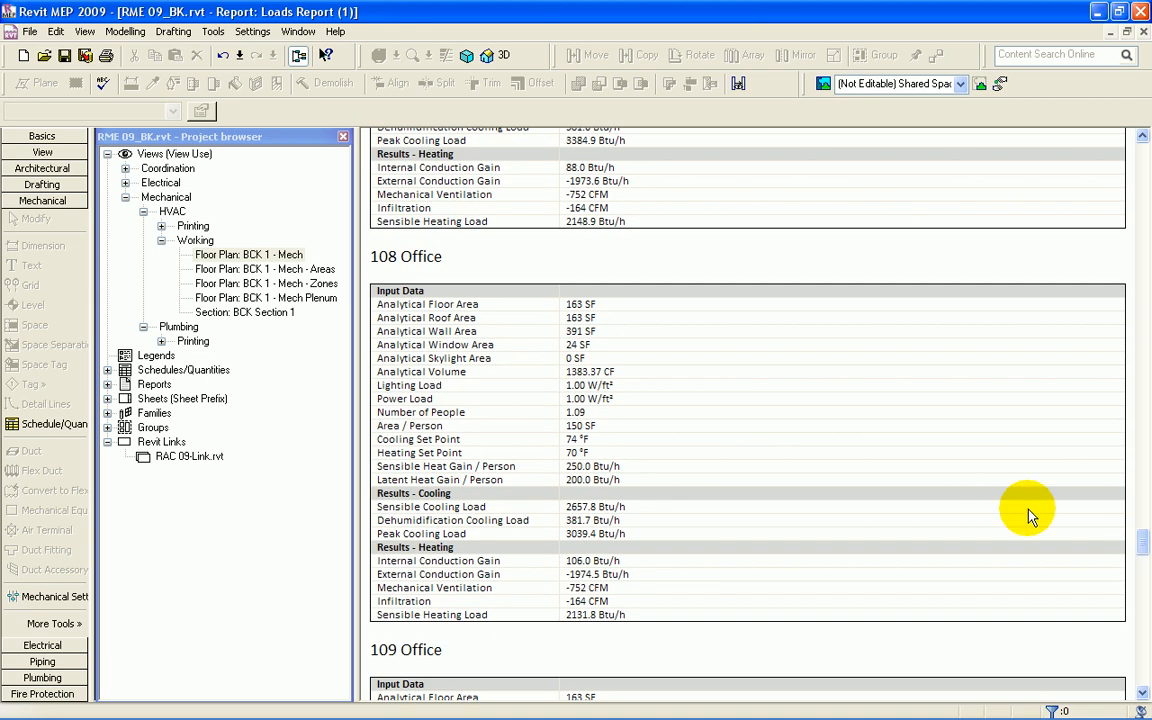
Step: Rename the new loads report as Loads Report (13 Degrees - Building) and close it
{"action": "left_click", "coordinate": [107, 384]}
{"action": "left_click", "coordinate": [125, 398]}
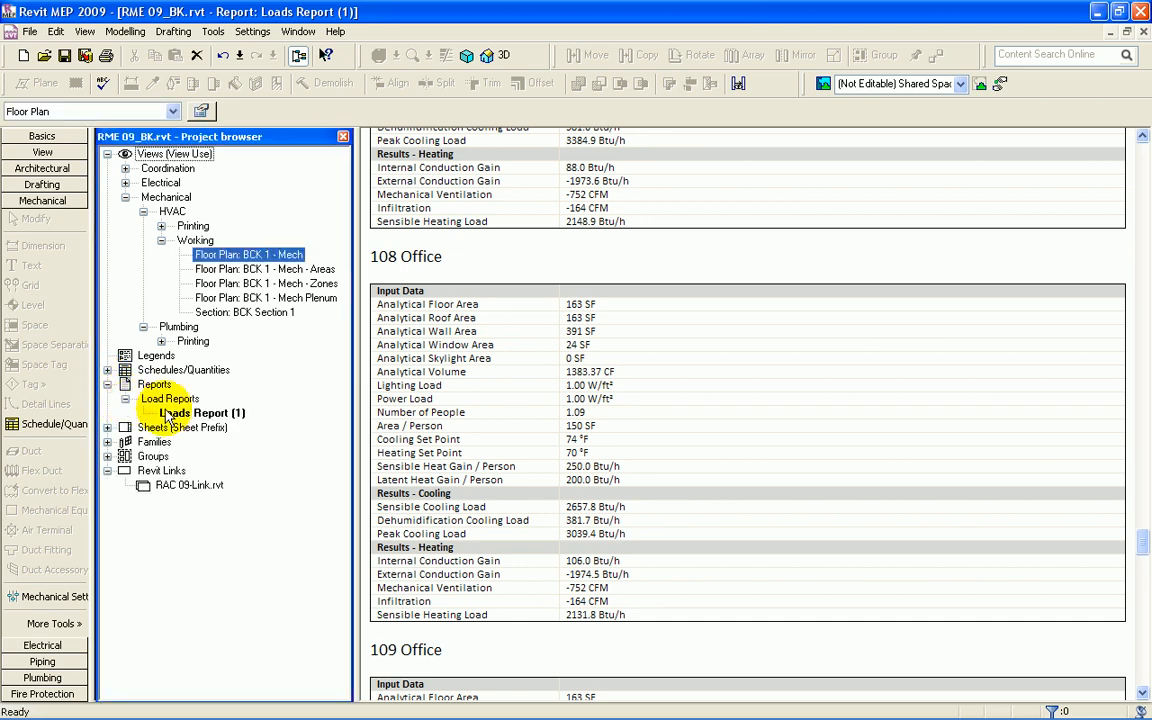
{"action": "left_click", "coordinate": [195, 413]}
{"action": "right_click", "coordinate": [205, 416]}
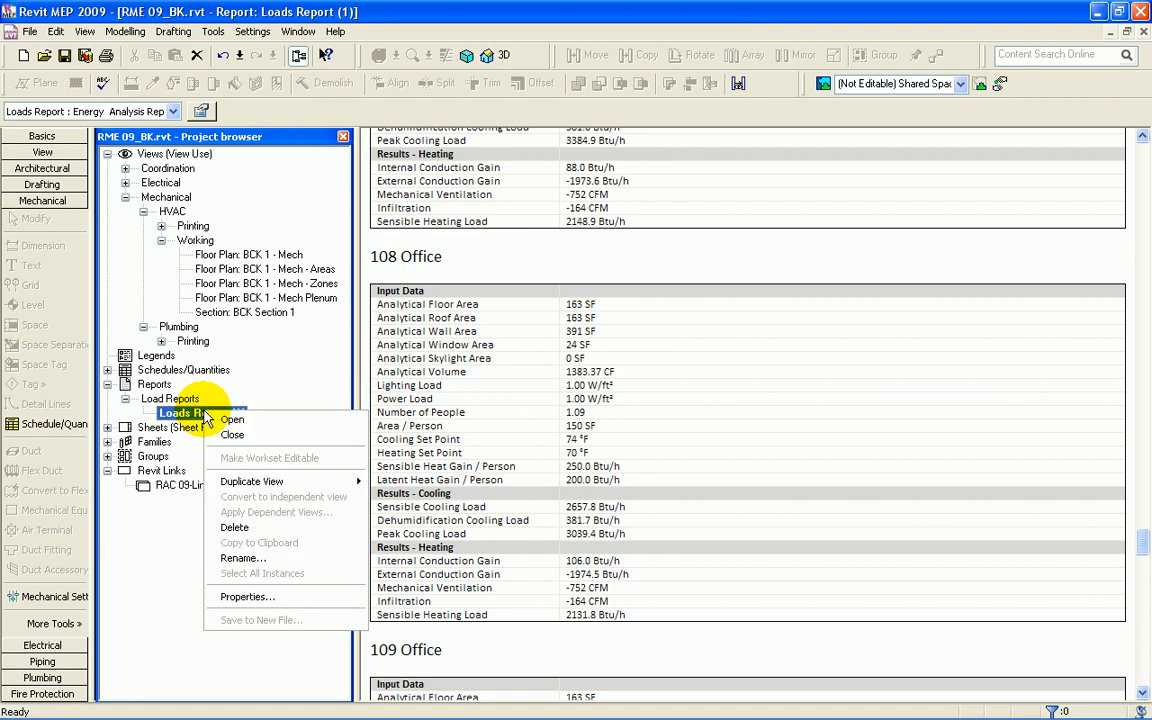
{"action": "left_click", "coordinate": [238, 557]}
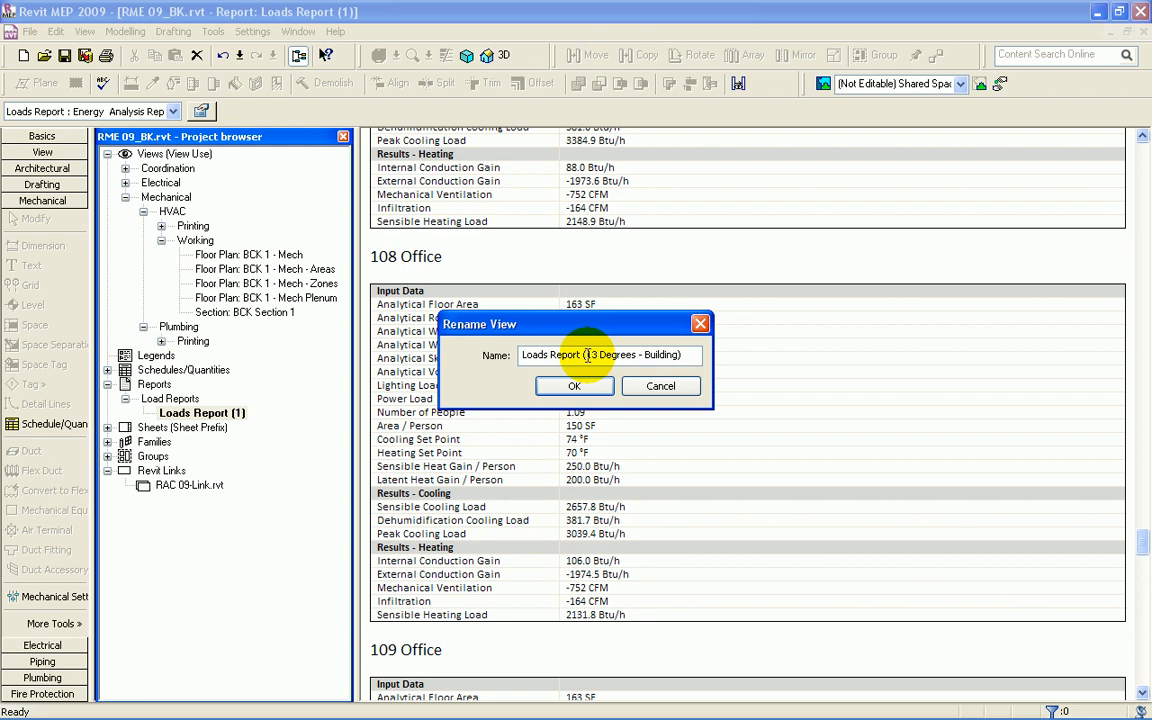
{"action": "left_click", "coordinate": [573, 385]}
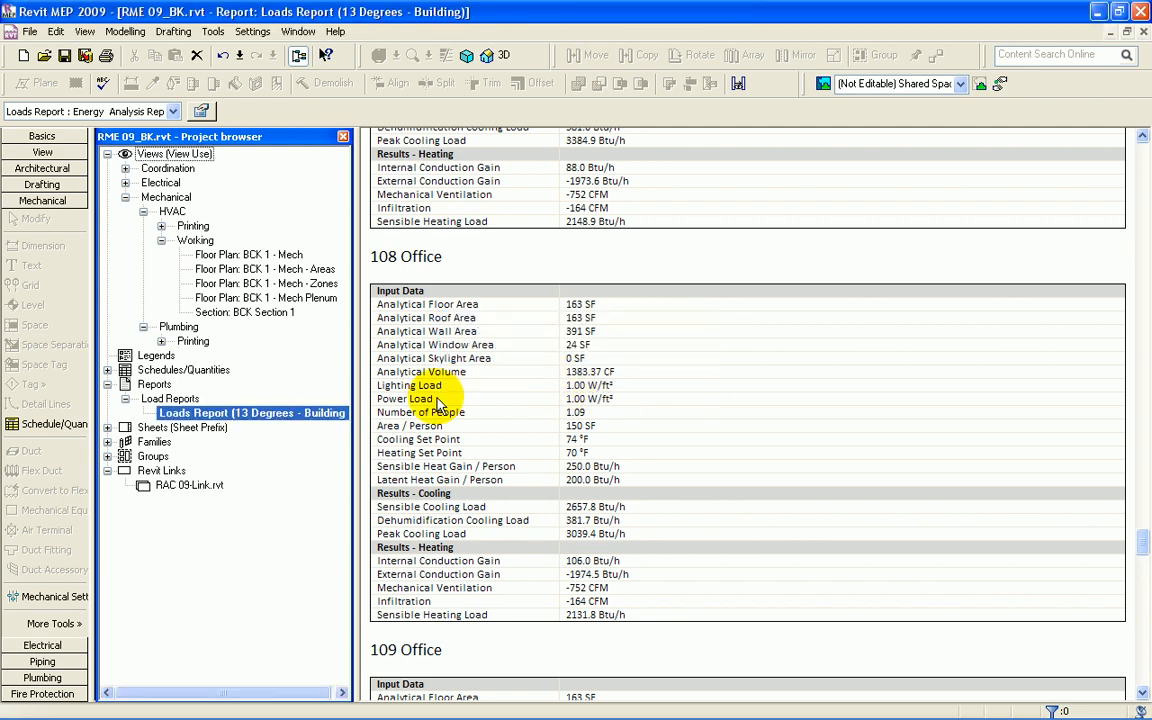
{"action": "left_click", "coordinate": [1143, 31]}
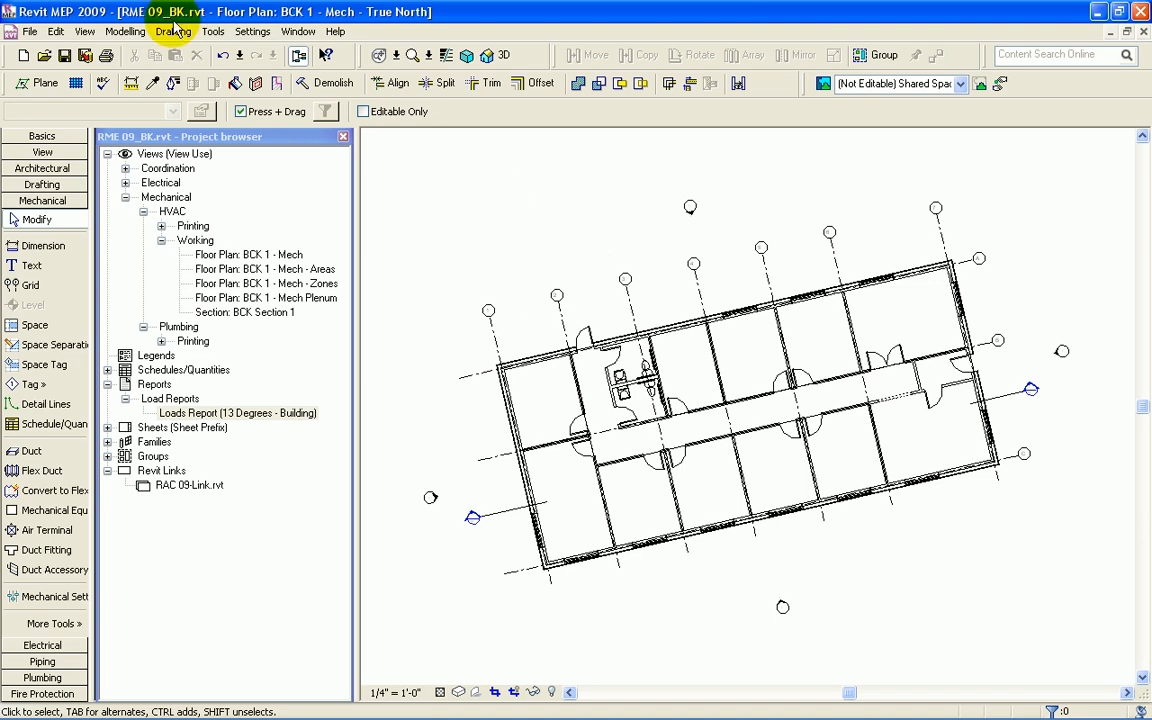
Step: Rotate true north to an angle of 22 degrees East from project north
{"action": "left_click", "coordinate": [213, 31]}
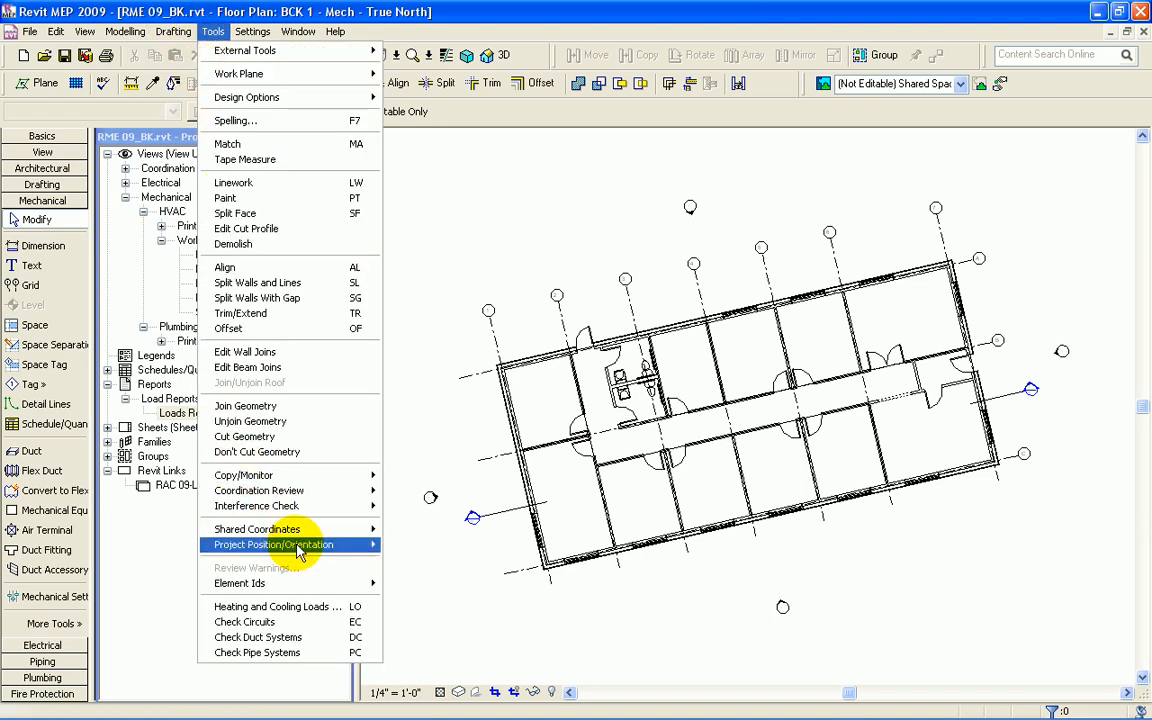
{"action": "mouse_move", "coordinate": [300, 544]}
{"action": "left_click", "coordinate": [433, 561]}
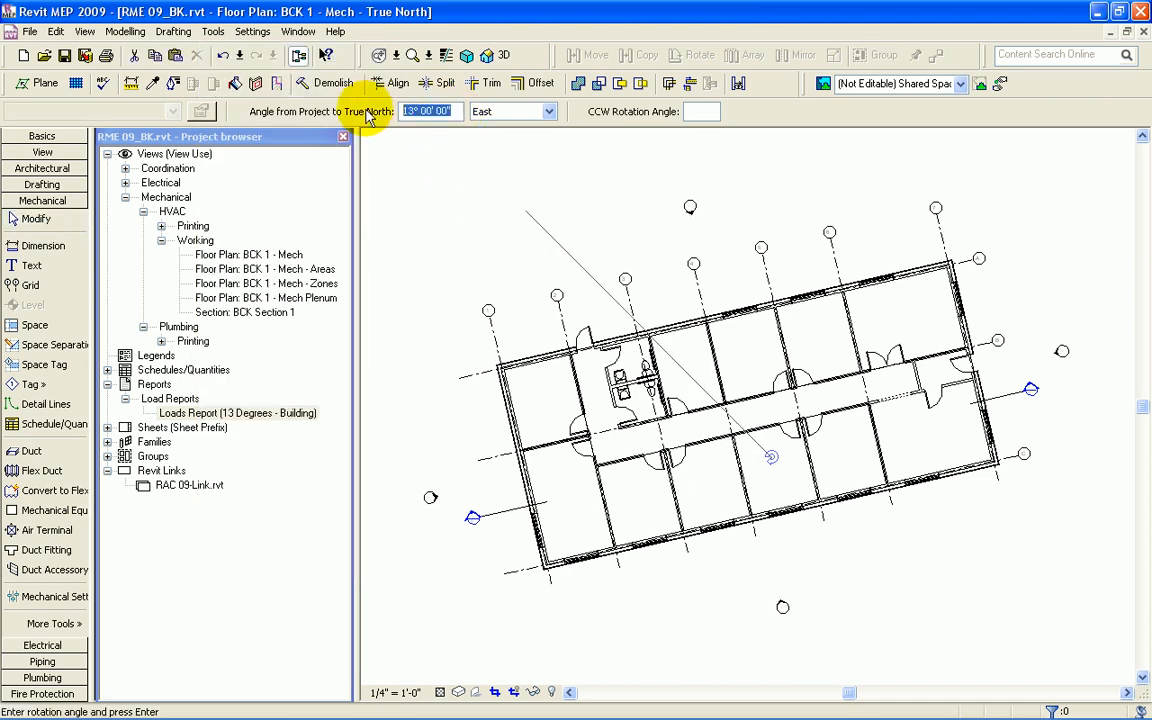
{"action": "key", "text": "Return"}
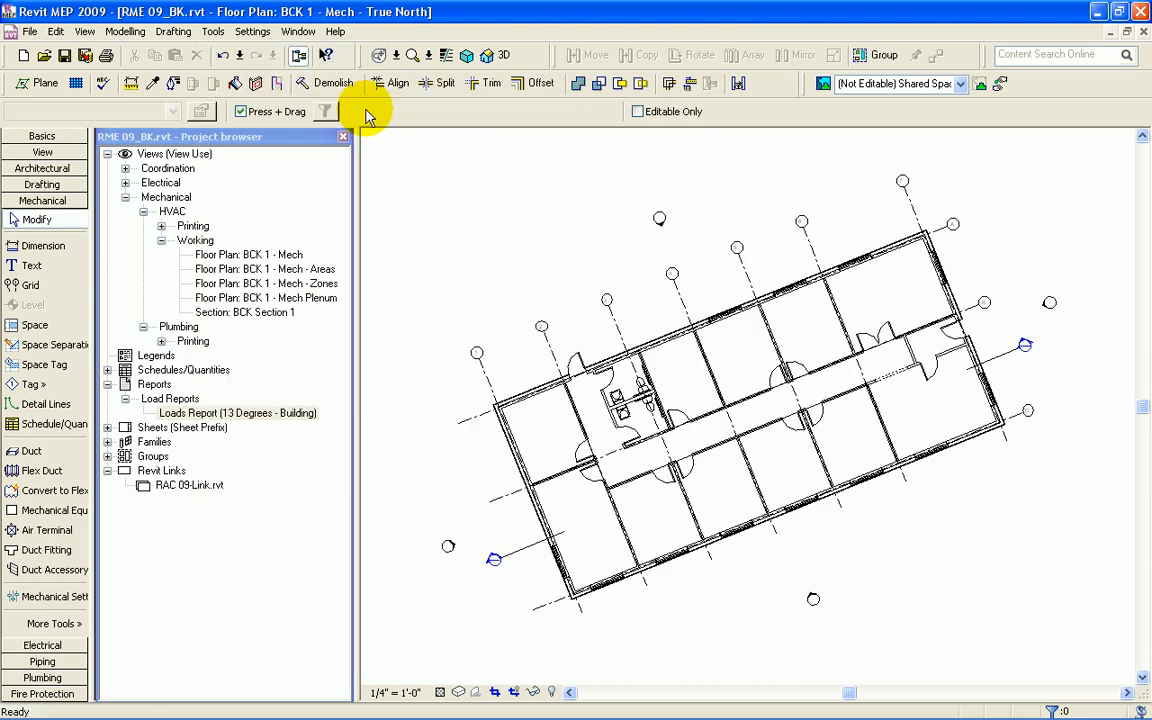
Step: Run the Heating and Cooling Loads calculation again for the rotated building with the existing building settings
{"action": "left_click", "coordinate": [55, 623]}
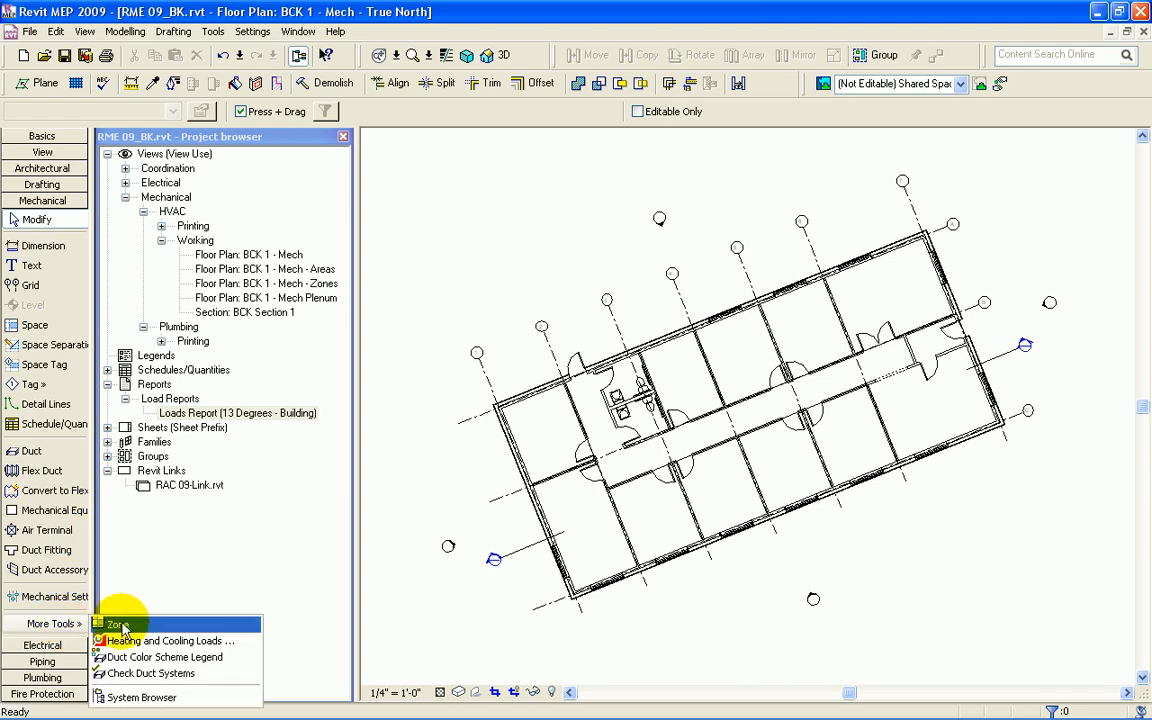
{"action": "left_click", "coordinate": [125, 640]}
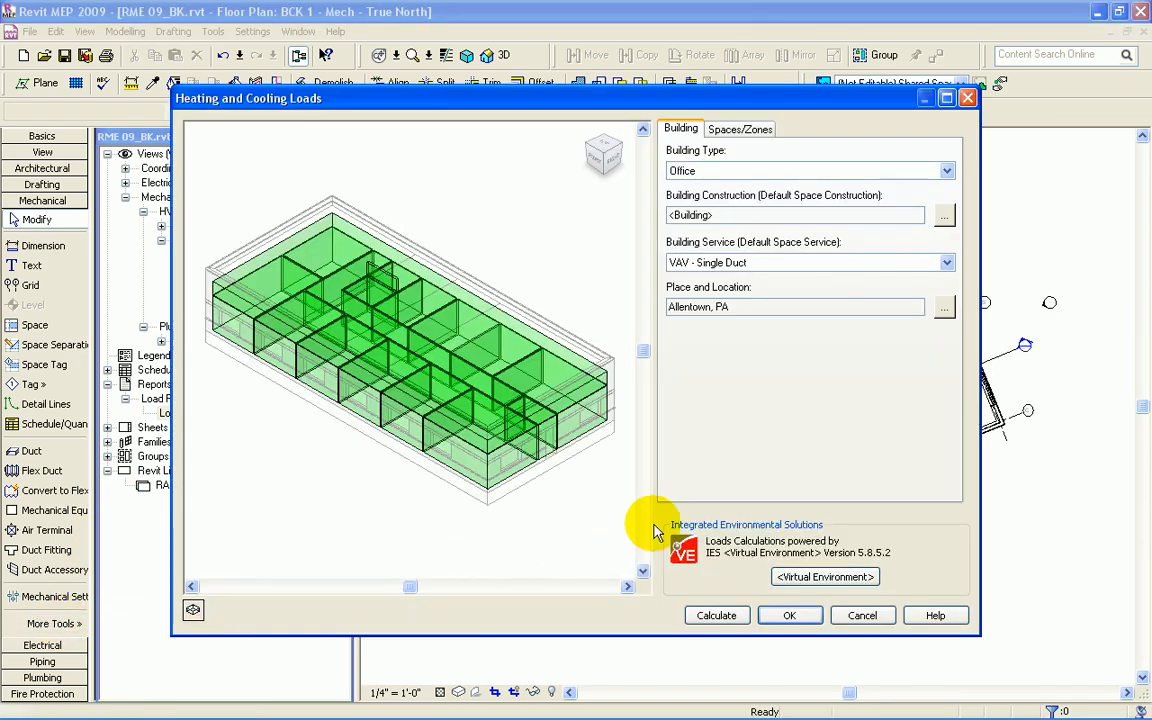
{"action": "left_click", "coordinate": [720, 615]}
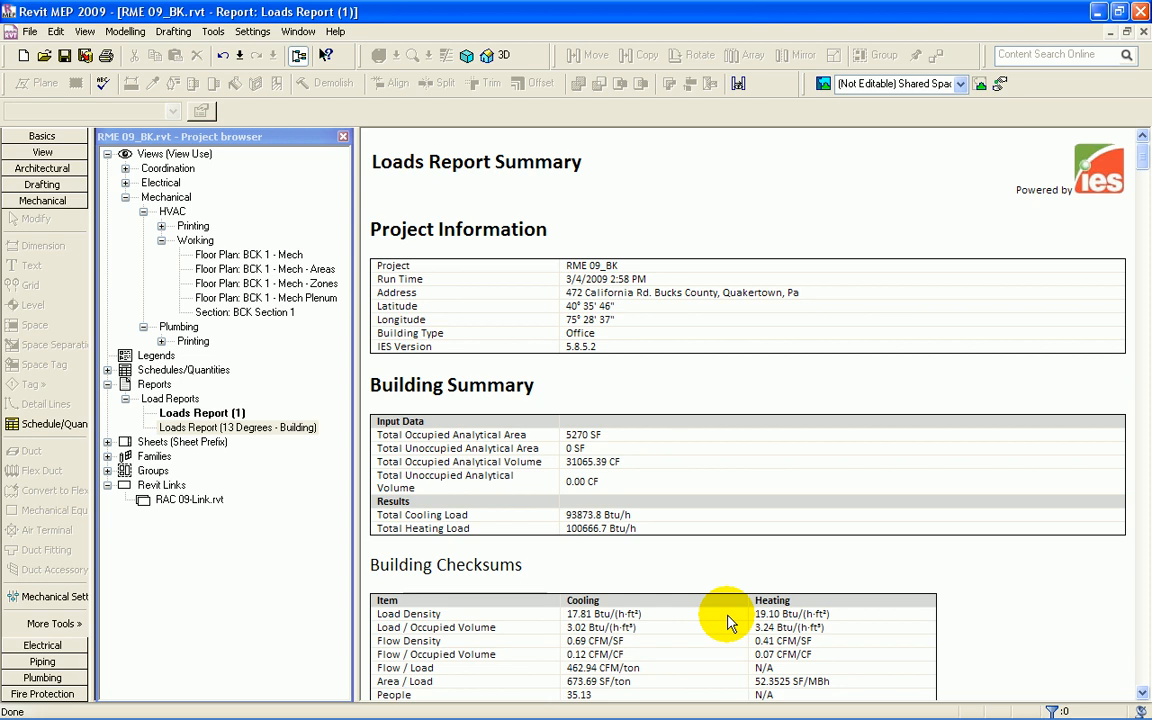
Step: Rename the newly generated loads report as Loads Report (22 Degrees - Building)
{"action": "right_click", "coordinate": [232, 413]}
{"action": "left_click", "coordinate": [266, 561]}
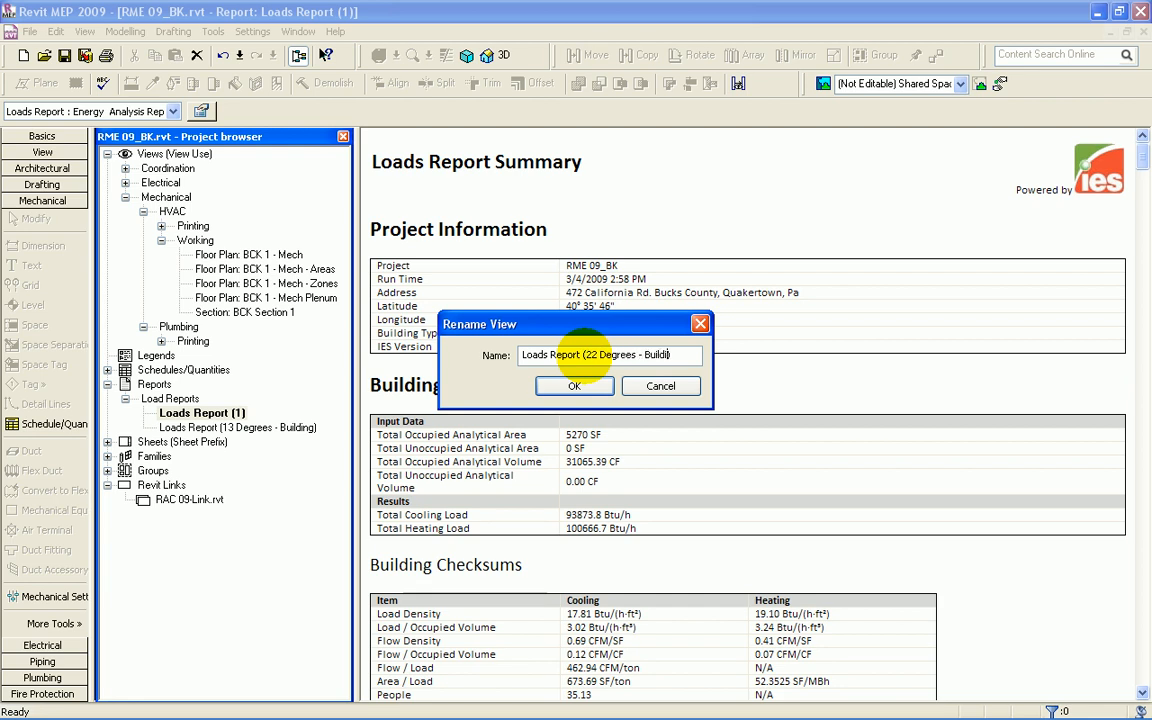
{"action": "left_click", "coordinate": [574, 386]}
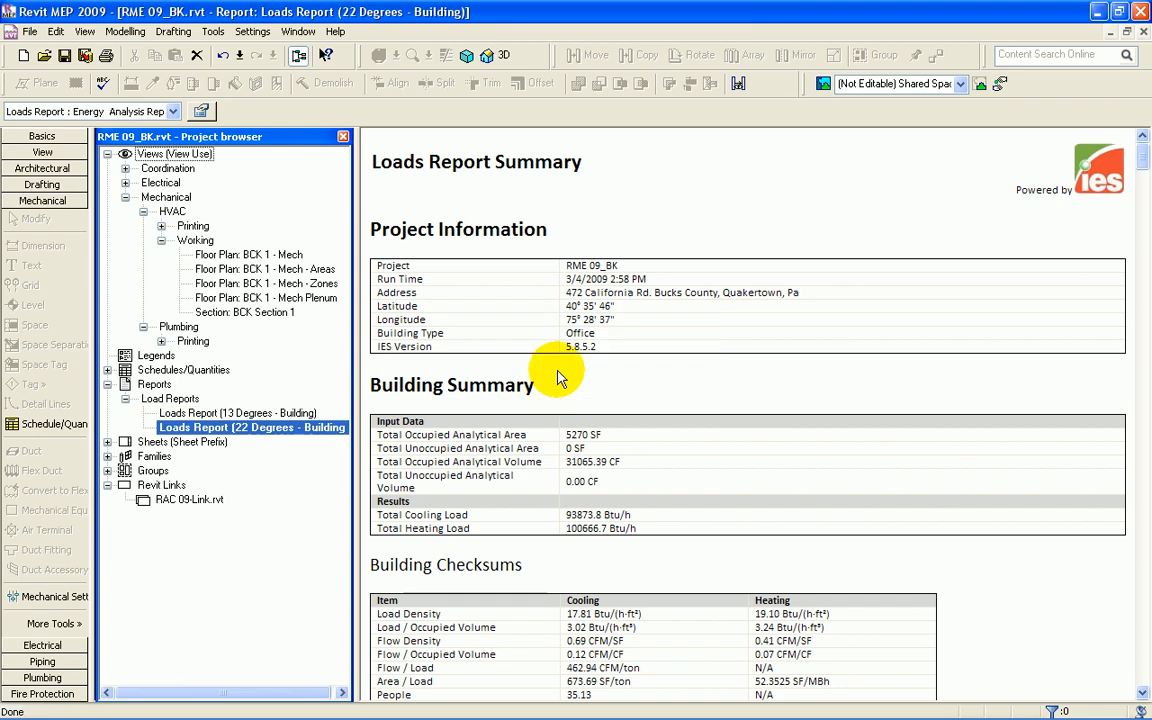
{"action": "left_click", "coordinate": [298, 31]}
{"action": "left_click", "coordinate": [300, 81]}
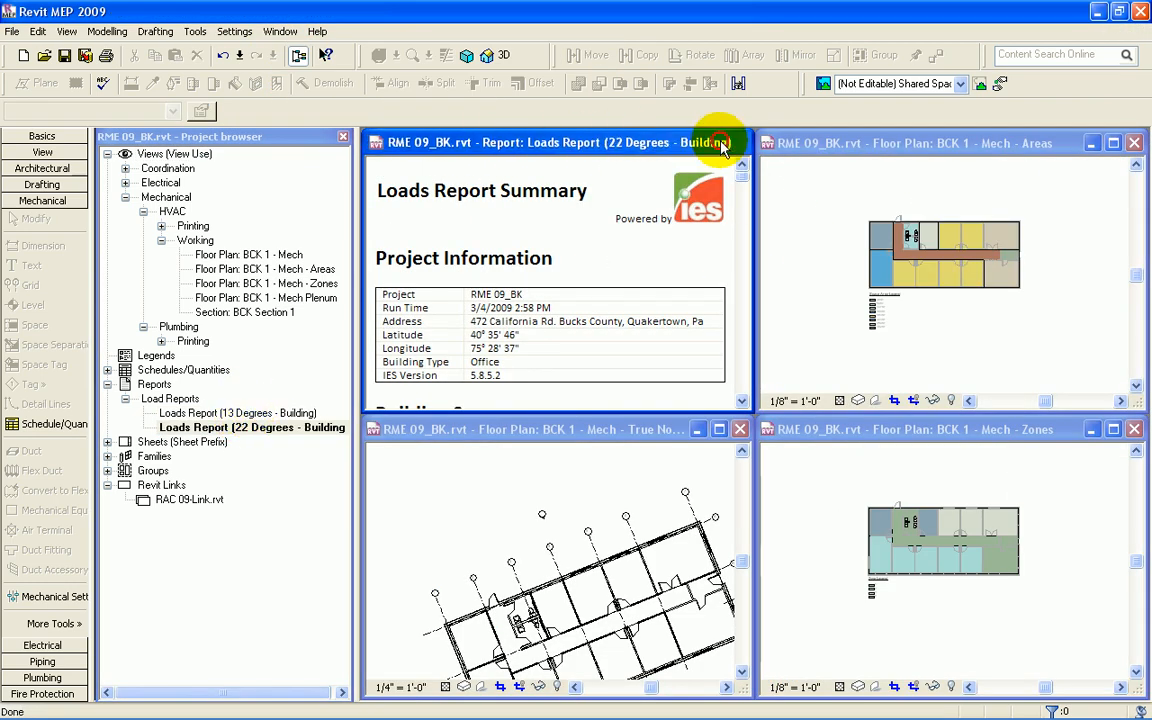
{"action": "left_click", "coordinate": [718, 143]}
Step: Close the hidden windows, then open the 13 Degrees loads report and tile it side by side with the 22 Degrees report
{"action": "left_click", "coordinate": [296, 33]}
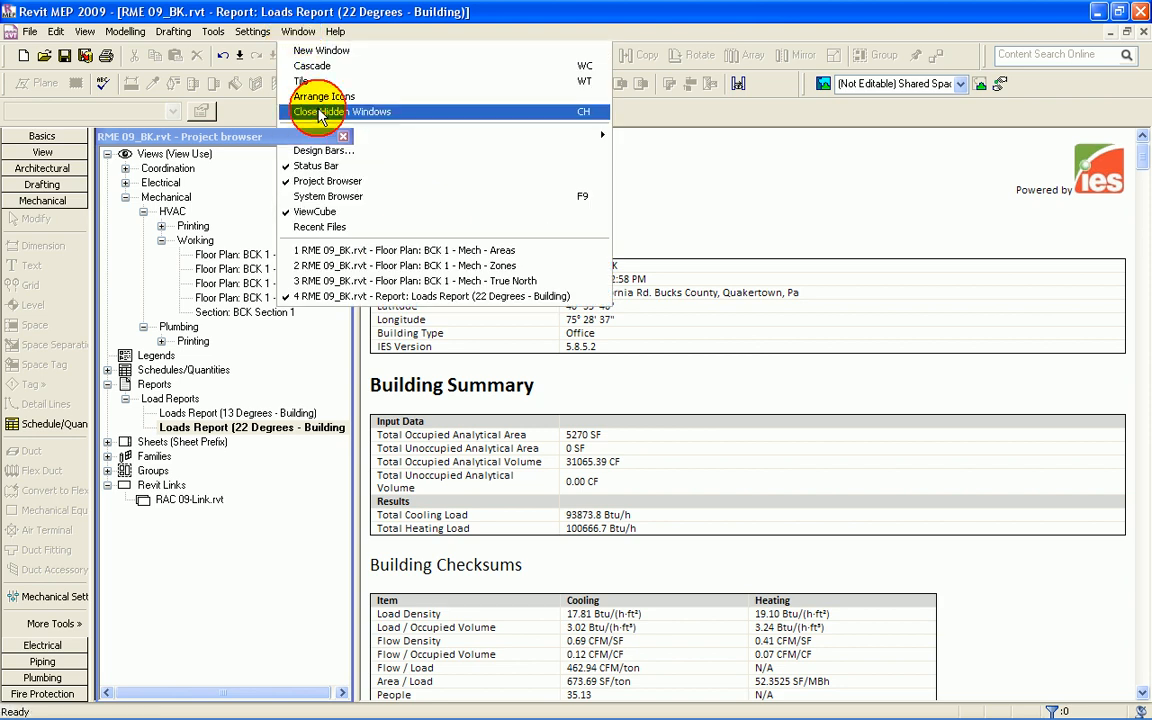
{"action": "left_click", "coordinate": [320, 112]}
{"action": "double_click", "coordinate": [230, 412]}
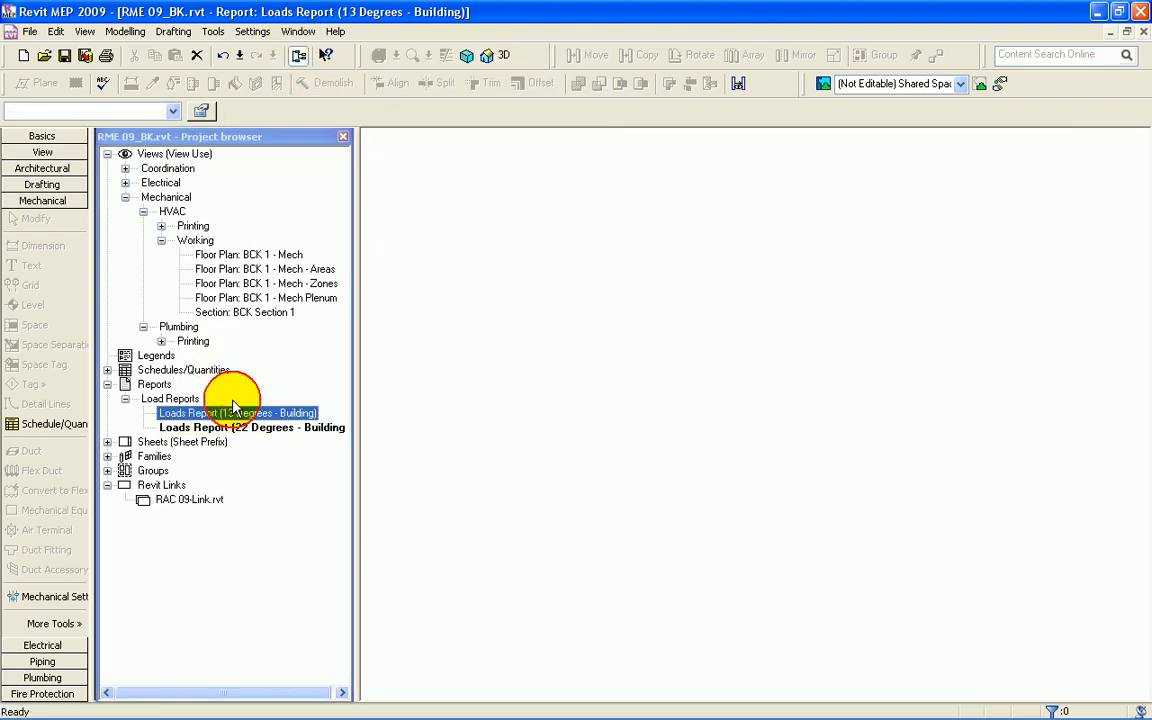
{"action": "left_click", "coordinate": [298, 31]}
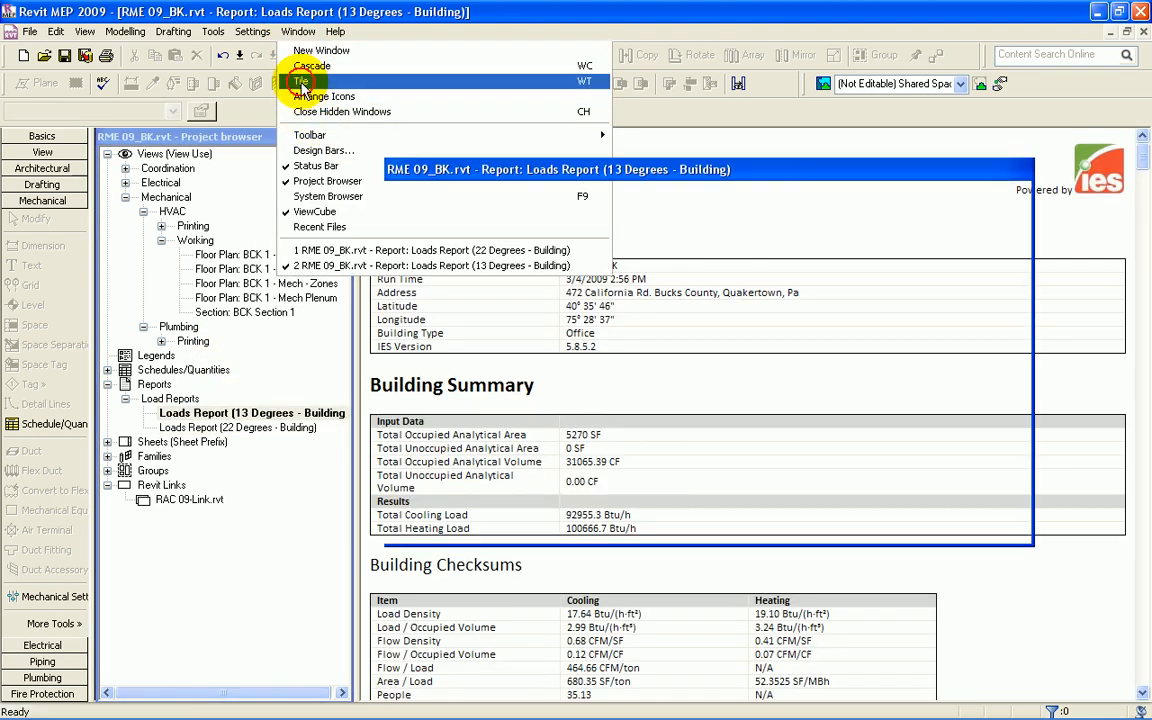
{"action": "left_click", "coordinate": [300, 82]}
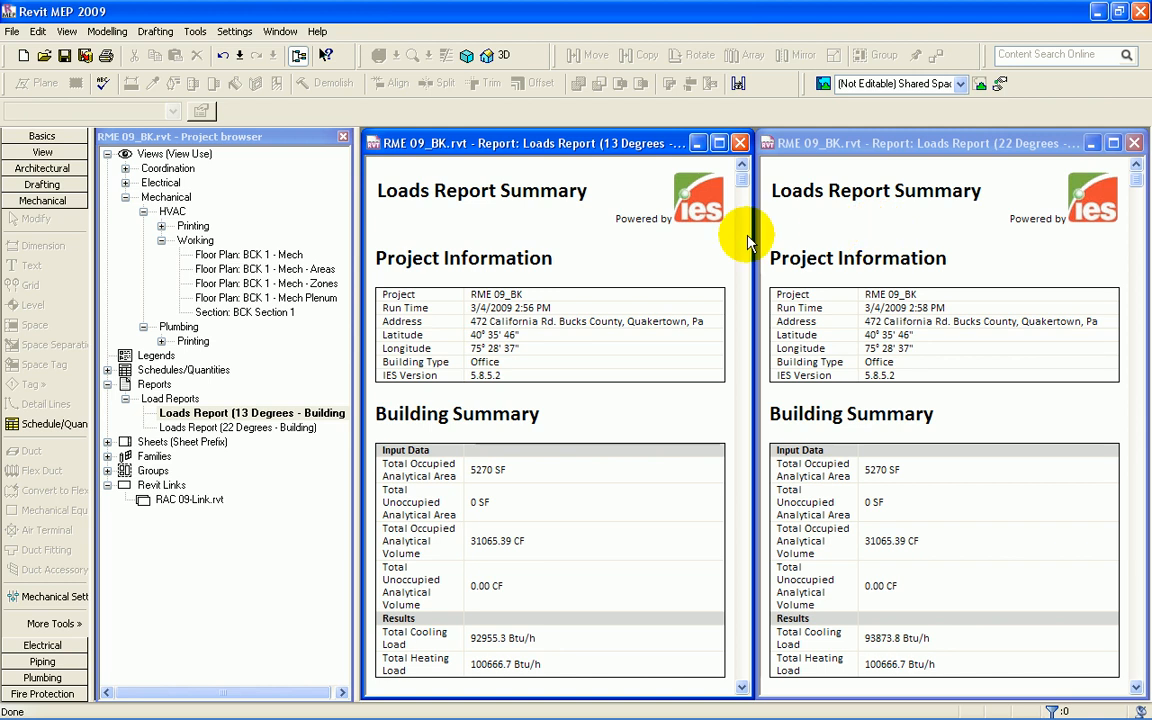
Step: Compare the building checksums and the Level 1 Spaces tables in the 13 Degrees and 22 Degrees loads reports
{"action": "scroll", "coordinate": [681, 249], "scroll_direction": "down", "scroll_amount": 10}
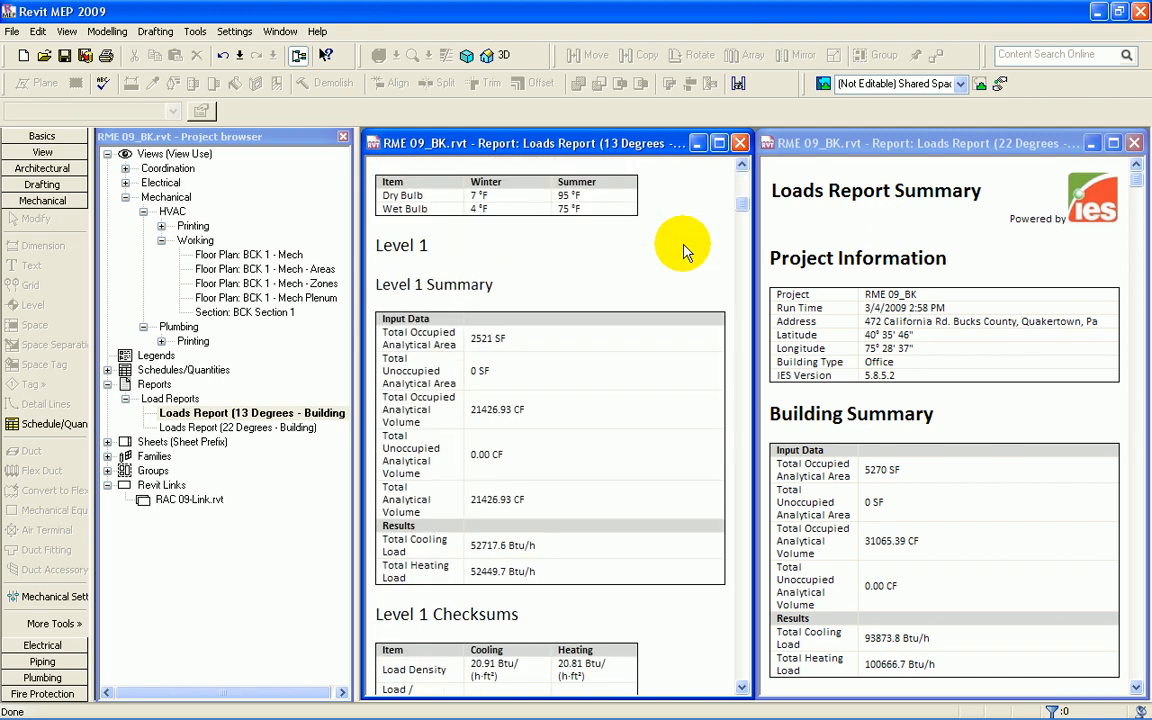
{"action": "scroll", "coordinate": [681, 245], "scroll_direction": "up", "scroll_amount": 5}
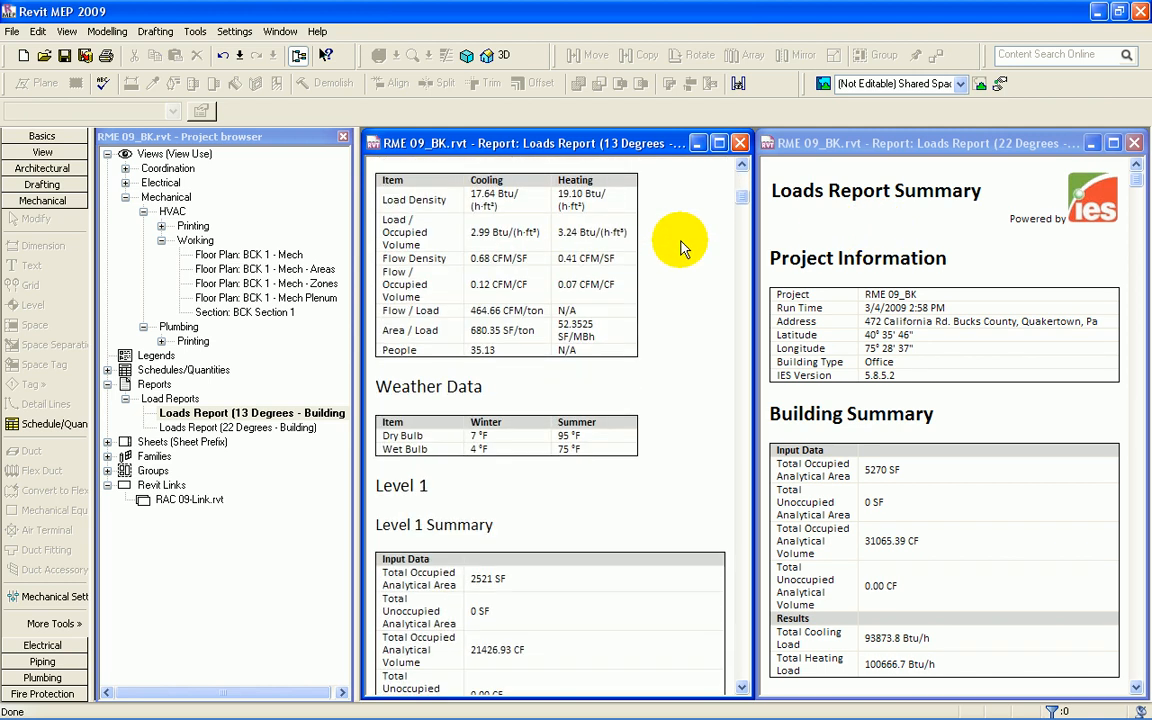
{"action": "left_click", "coordinate": [1007, 260]}
{"action": "scroll", "coordinate": [1005, 255], "scroll_direction": "down", "scroll_amount": 10}
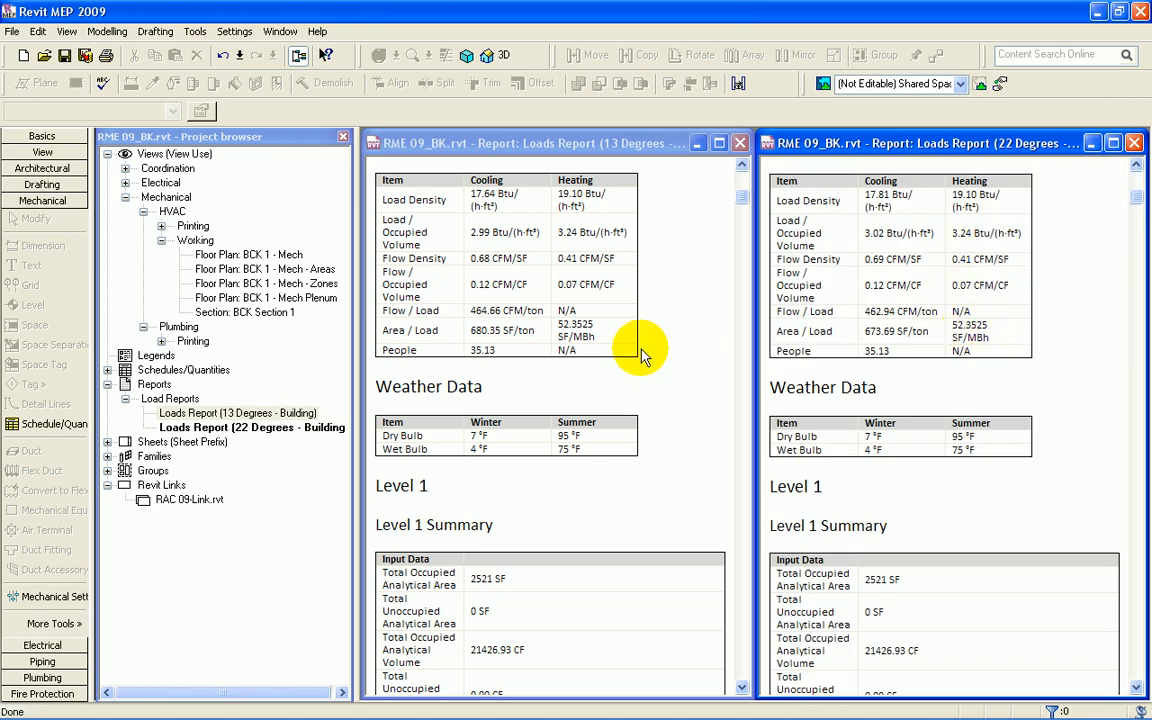
{"action": "left_click", "coordinate": [668, 455]}
{"action": "scroll", "coordinate": [670, 445], "scroll_direction": "down", "scroll_amount": 4}
{"action": "scroll", "coordinate": [668, 445], "scroll_direction": "down", "scroll_amount": 10}
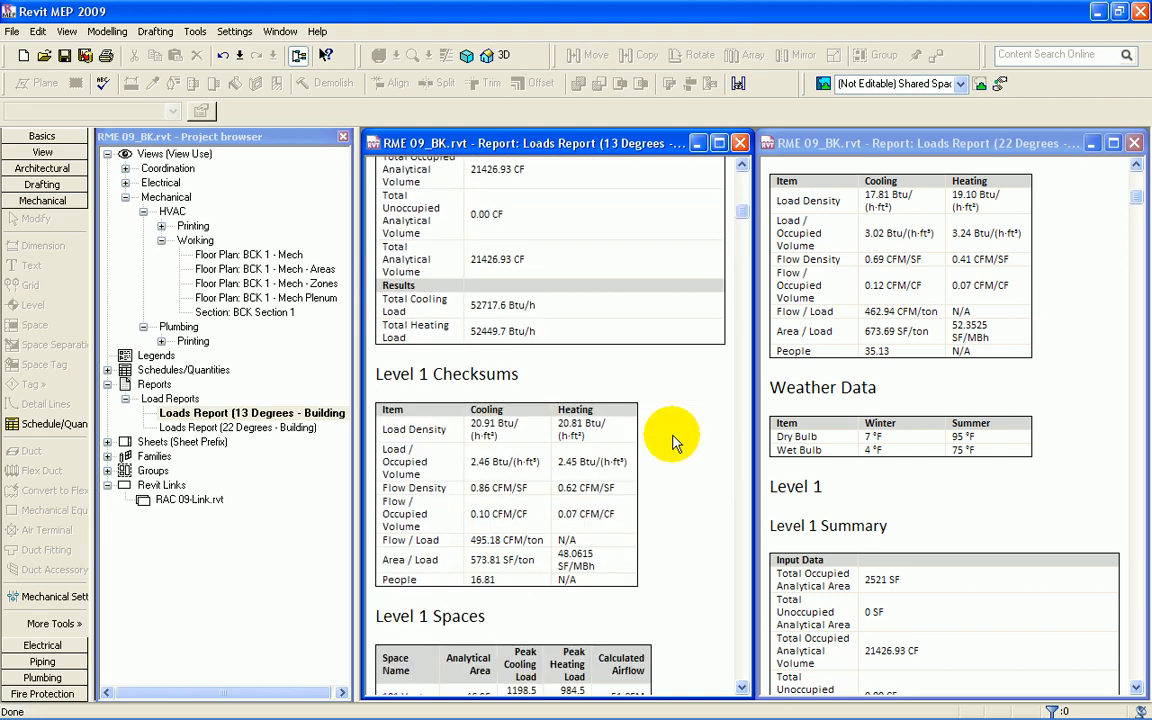
{"action": "scroll", "coordinate": [672, 440], "scroll_direction": "down", "scroll_amount": 10}
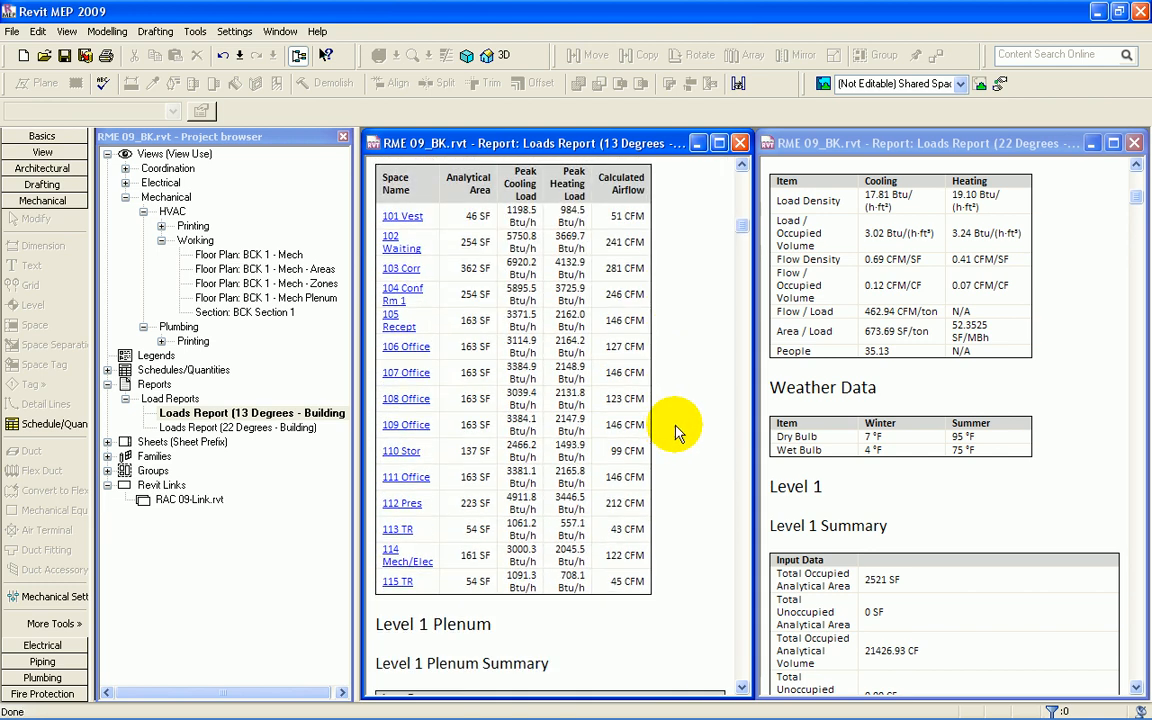
{"action": "left_click", "coordinate": [1092, 479]}
{"action": "scroll", "coordinate": [1080, 470], "scroll_direction": "down", "scroll_amount": 20}
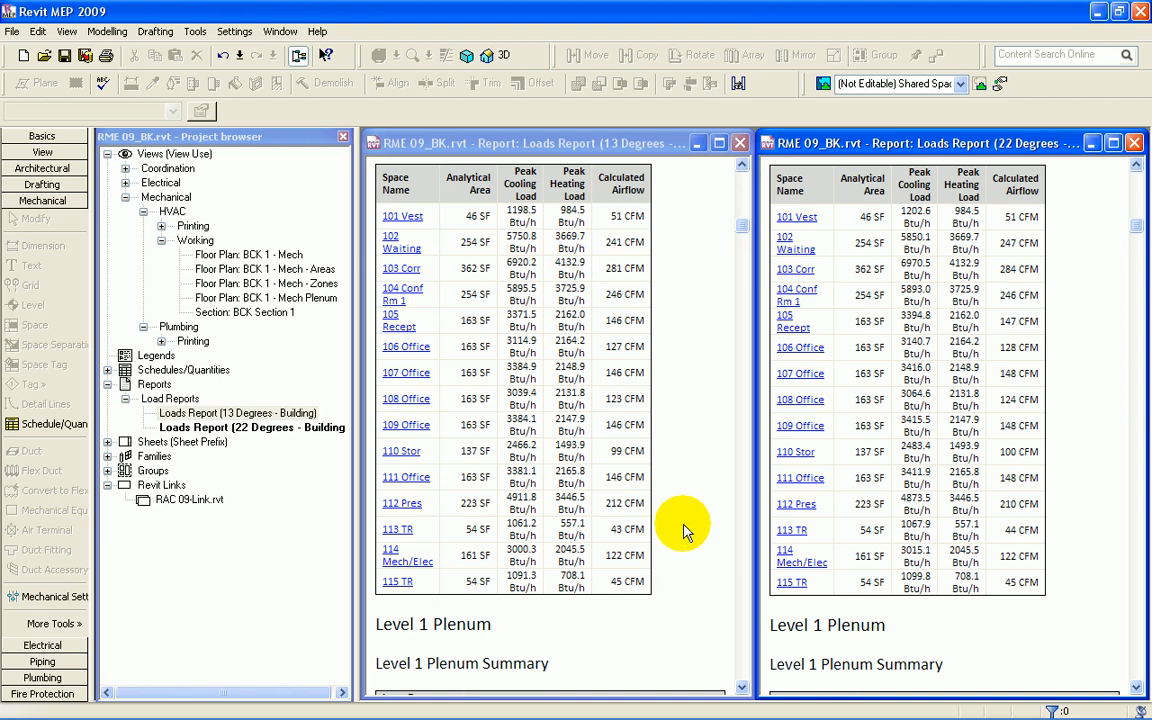
Step: Open the BCK 1 - Mech - True North floor plan from the Coordination analysis views and close both loads reports
{"action": "left_click", "coordinate": [125, 168]}
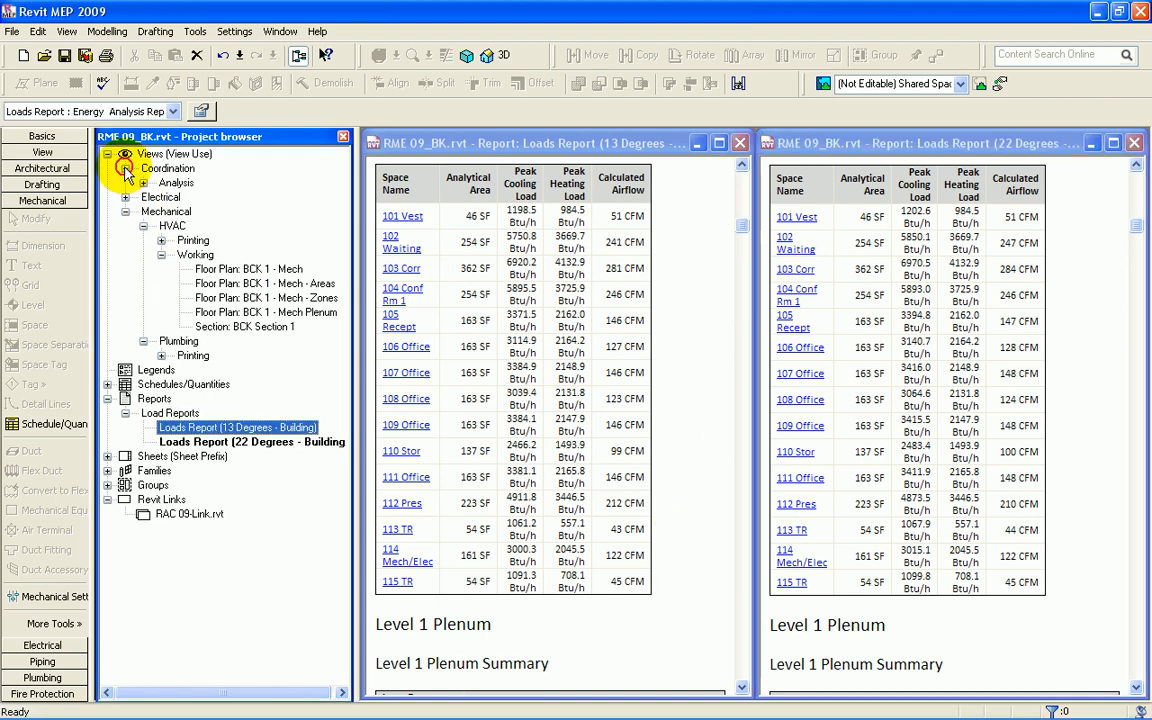
{"action": "left_click", "coordinate": [143, 183]}
{"action": "left_click", "coordinate": [161, 197]}
{"action": "left_click", "coordinate": [220, 212]}
{"action": "double_click", "coordinate": [220, 215]}
{"action": "left_click", "coordinate": [740, 143]}
{"action": "left_click", "coordinate": [1134, 143]}
{"action": "left_click", "coordinate": [1016, 197]}
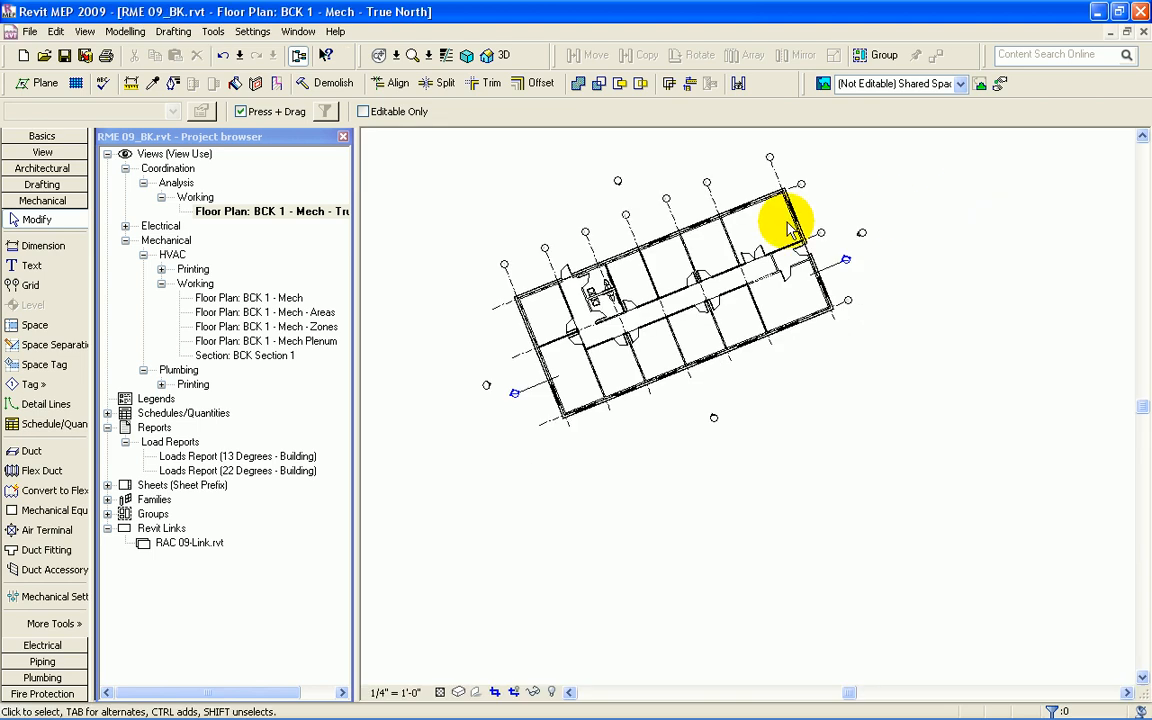
Step: Place a color scheme legend below the building's lower-right corner, using space type Spaces and the Names color scheme
{"action": "middle_click_drag", "start_coordinate": [411, 244], "coordinate": [506, 355]}
{"action": "scroll", "coordinate": [815, 411], "scroll_direction": "up", "scroll_amount": 4}
{"action": "middle_click_drag", "start_coordinate": [805, 411], "coordinate": [848, 442]}
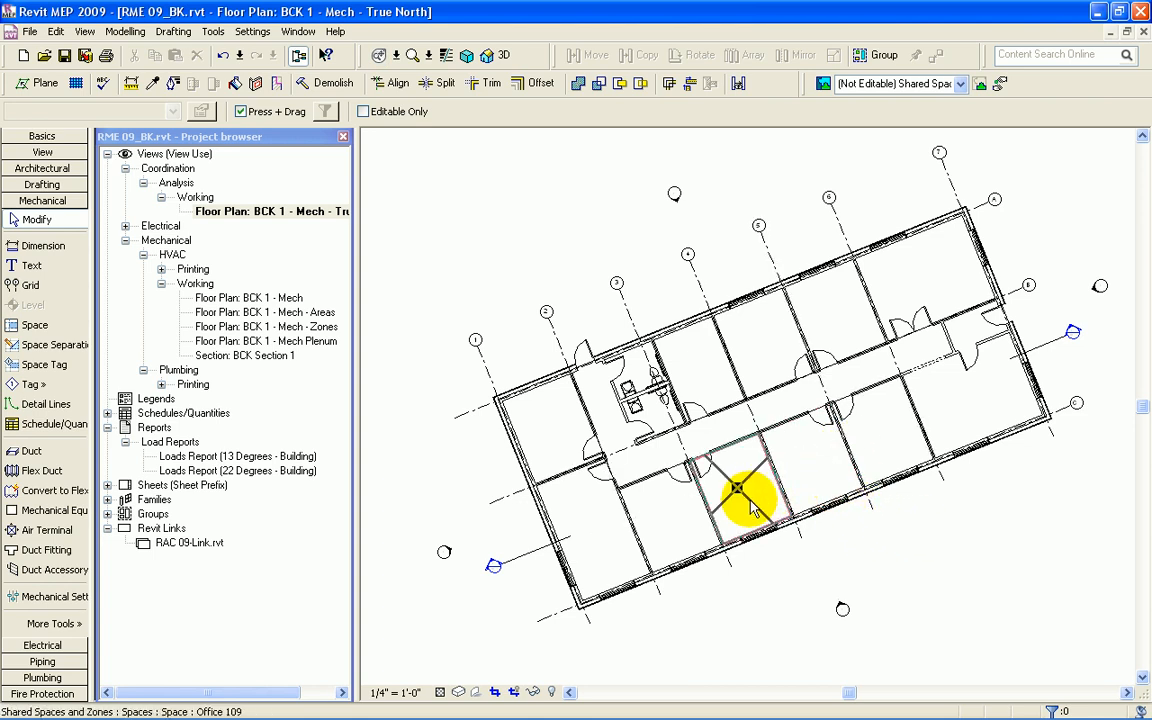
{"action": "scroll", "coordinate": [609, 355], "scroll_direction": "down", "scroll_amount": 1}
{"action": "middle_click_drag", "start_coordinate": [609, 355], "coordinate": [618, 337]}
{"action": "left_click", "coordinate": [42, 184]}
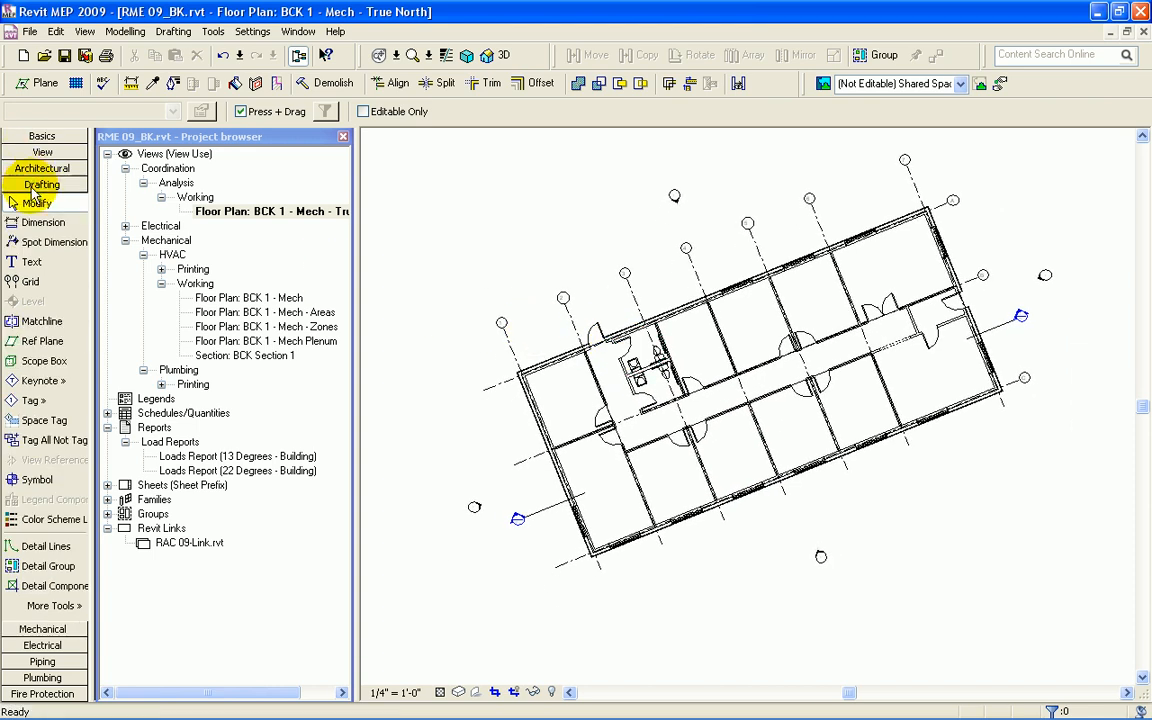
{"action": "left_click", "coordinate": [55, 519]}
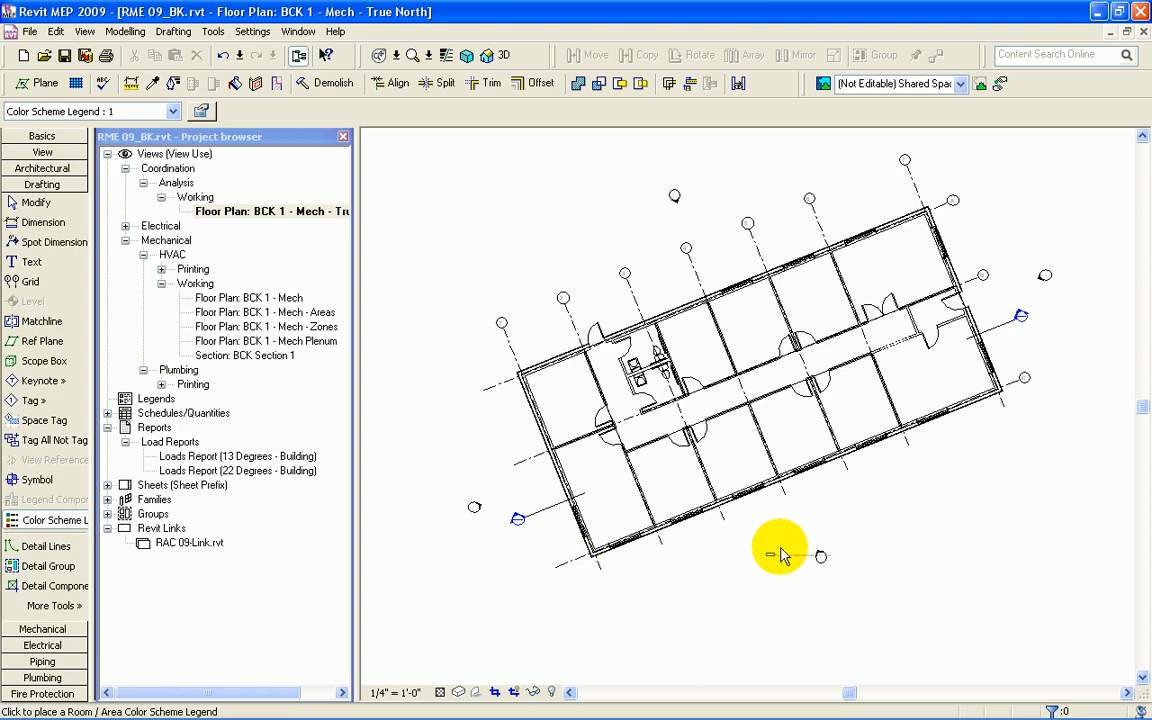
{"action": "left_click", "coordinate": [930, 450]}
{"action": "left_click", "coordinate": [585, 365]}
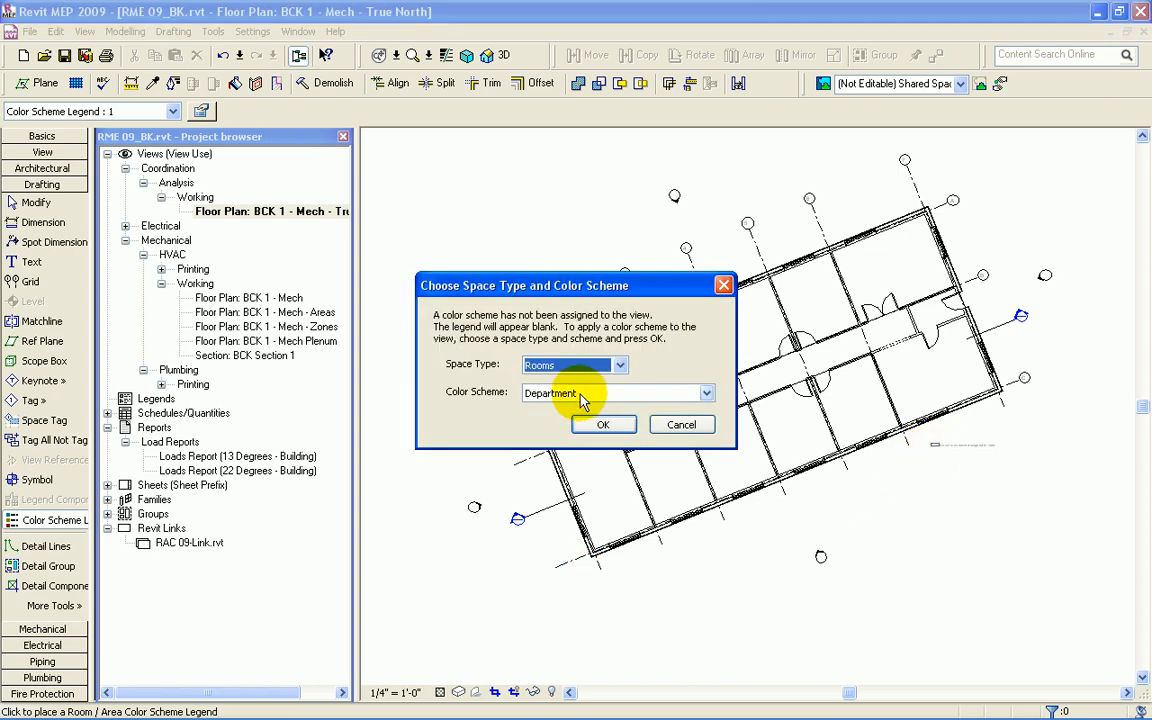
{"action": "left_click", "coordinate": [545, 405]}
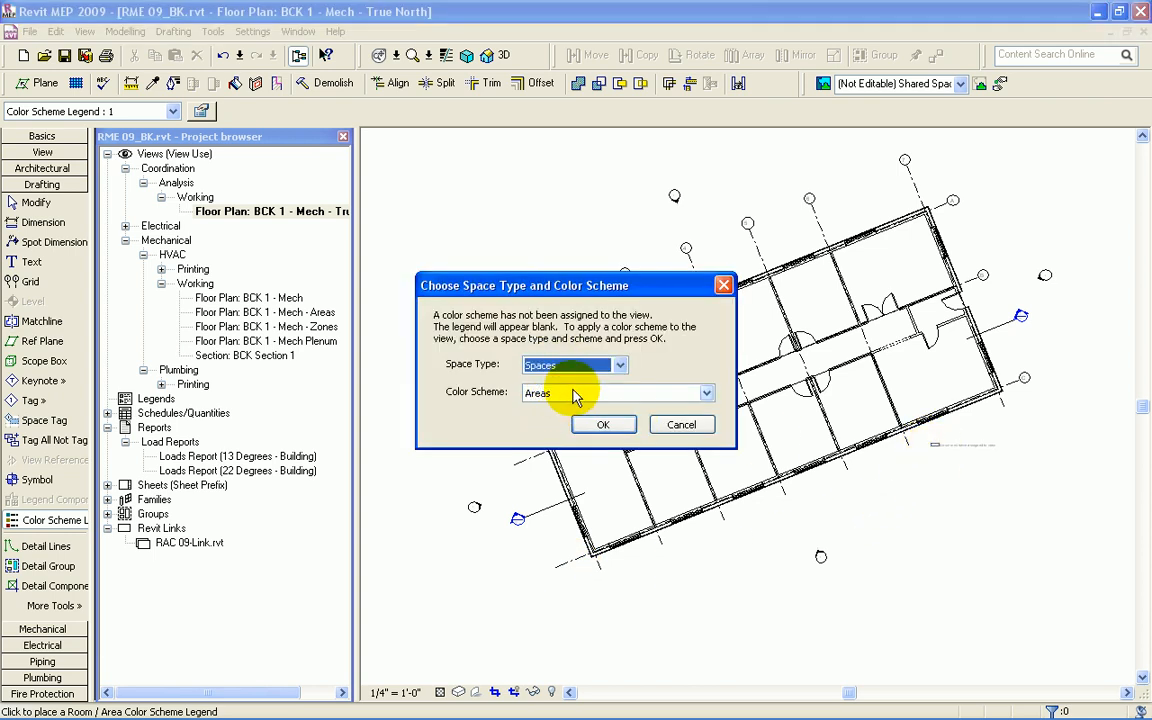
{"action": "left_click", "coordinate": [565, 397]}
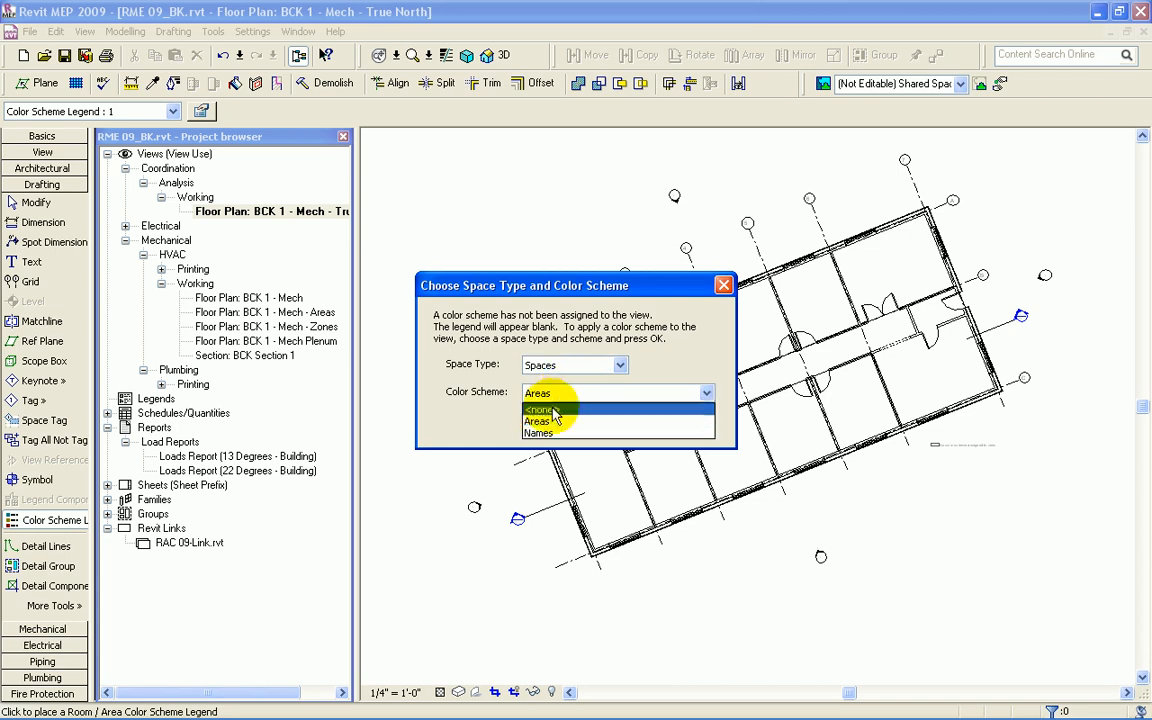
{"action": "left_click", "coordinate": [537, 431]}
{"action": "left_click", "coordinate": [603, 424]}
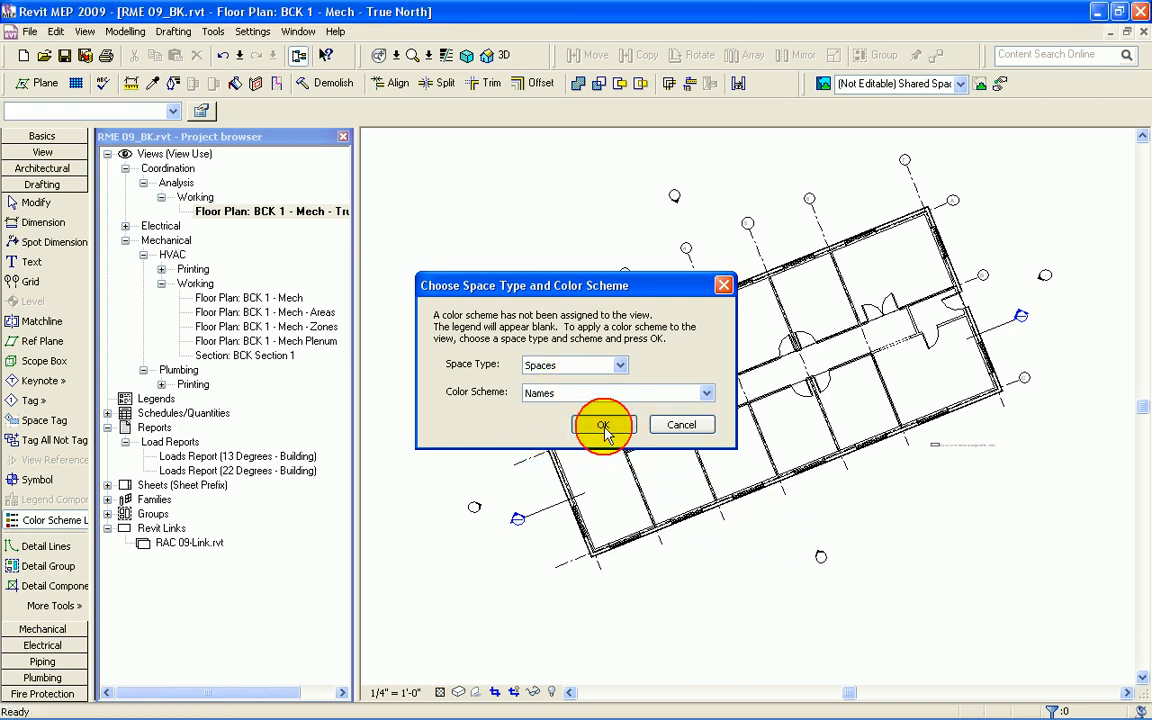
Step: Set the condition type of the office space beside the reception space to Heated and cooled in its element properties
{"action": "scroll", "coordinate": [990, 490], "scroll_direction": "up", "scroll_amount": 5}
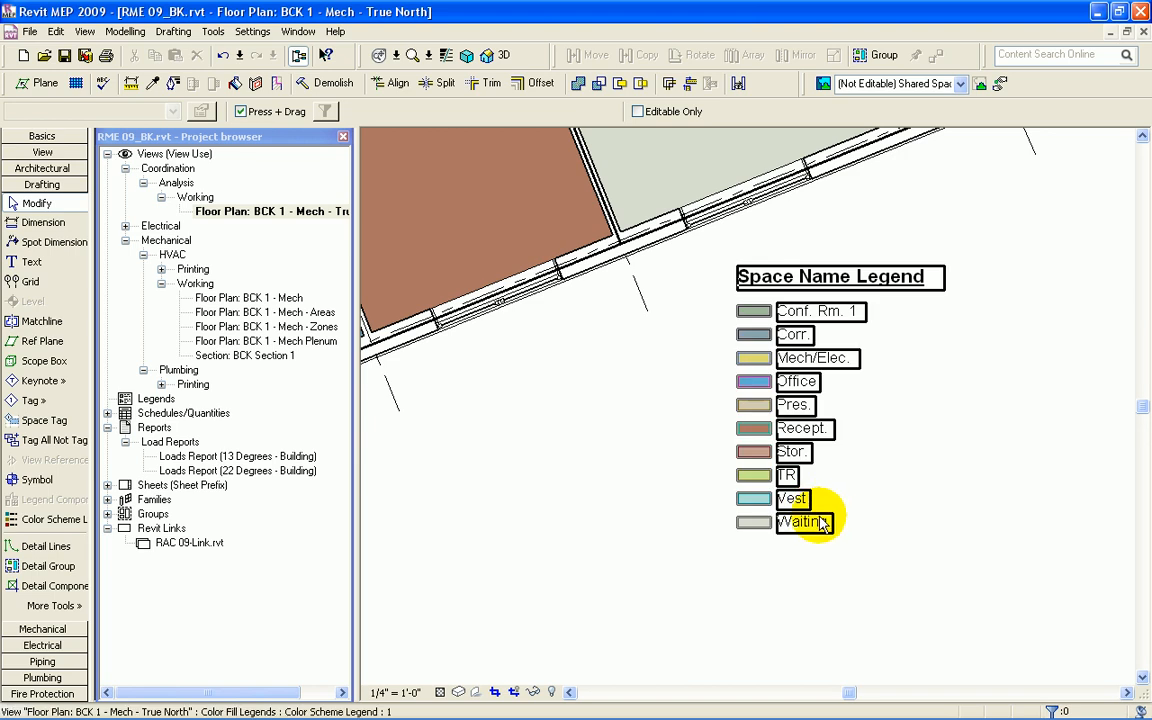
{"action": "scroll", "coordinate": [935, 458], "scroll_direction": "down", "scroll_amount": 6}
{"action": "middle_click_drag", "start_coordinate": [810, 485], "coordinate": [835, 540]}
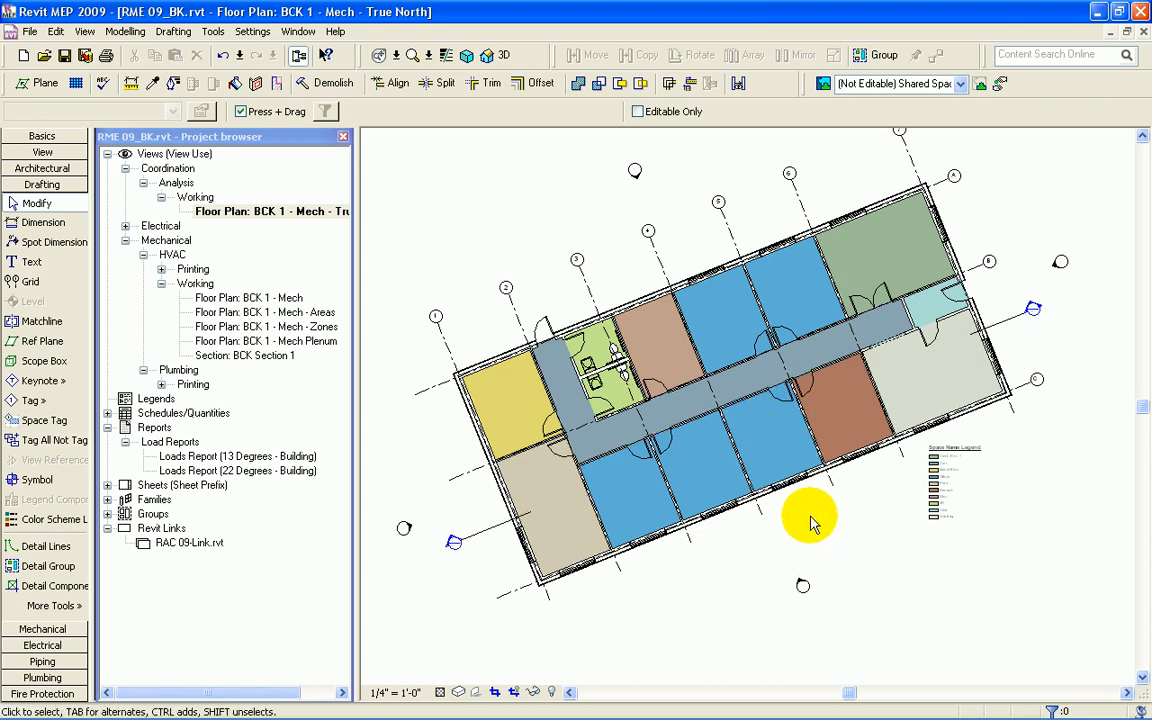
{"action": "left_click", "coordinate": [787, 458]}
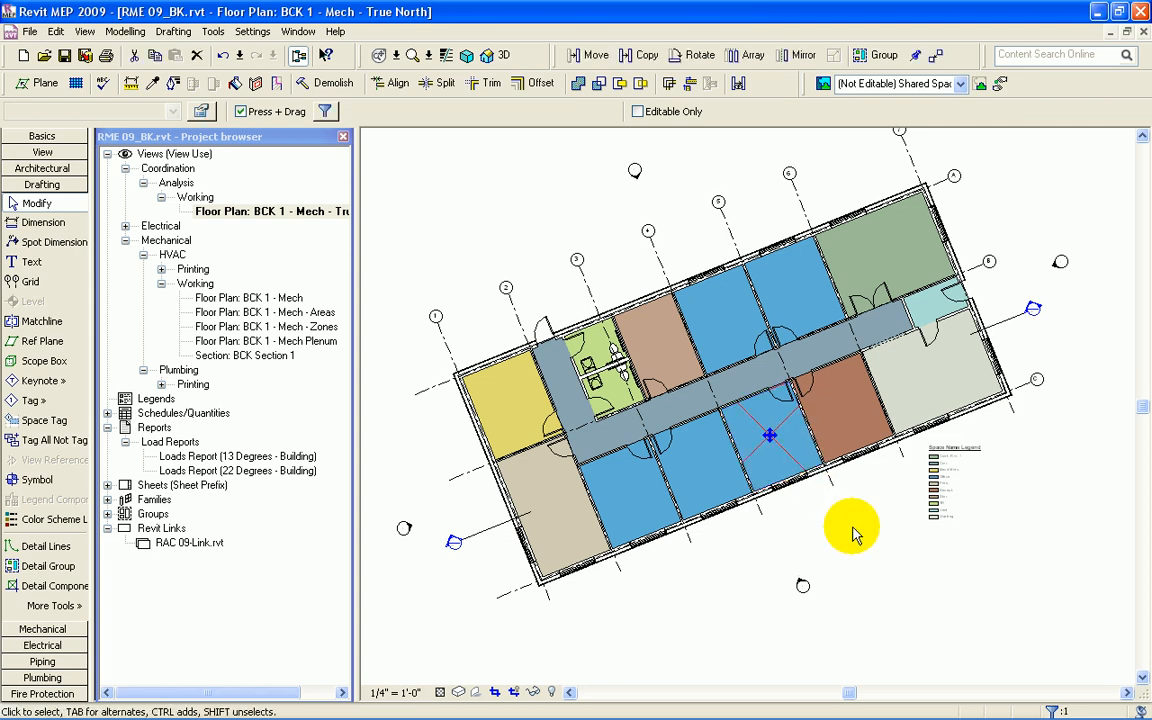
{"action": "right_click", "coordinate": [848, 520]}
{"action": "left_click", "coordinate": [890, 506]}
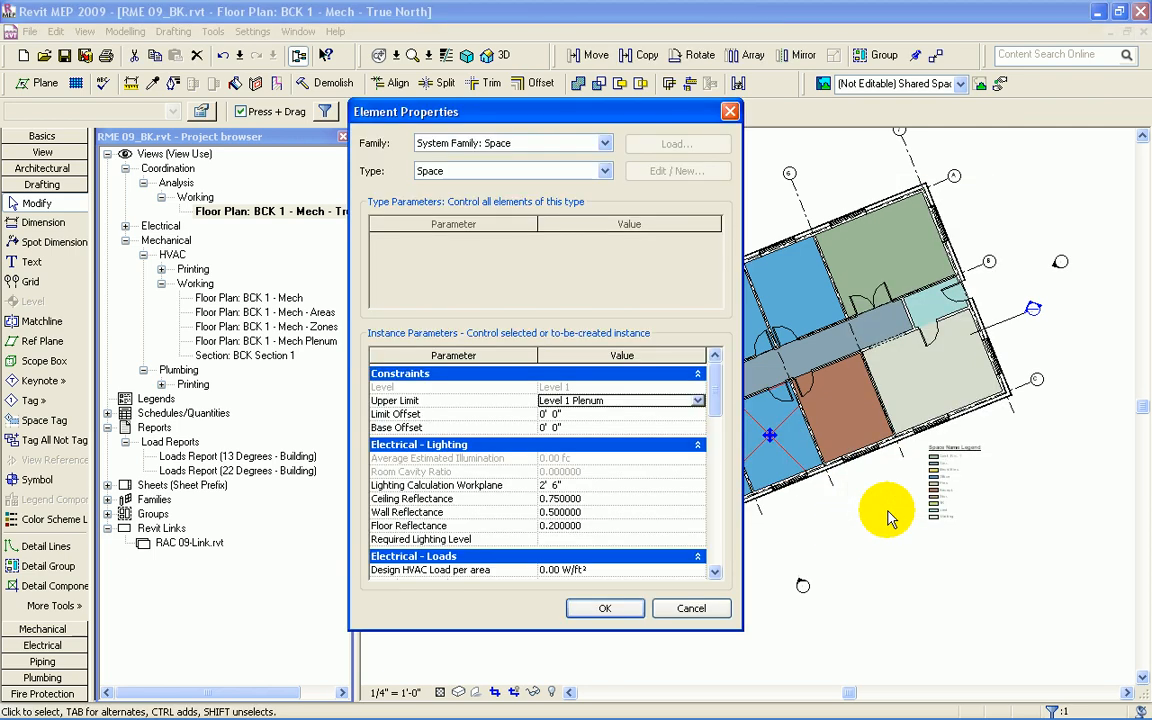
{"action": "left_click_drag", "start_coordinate": [724, 386], "coordinate": [722, 556]}
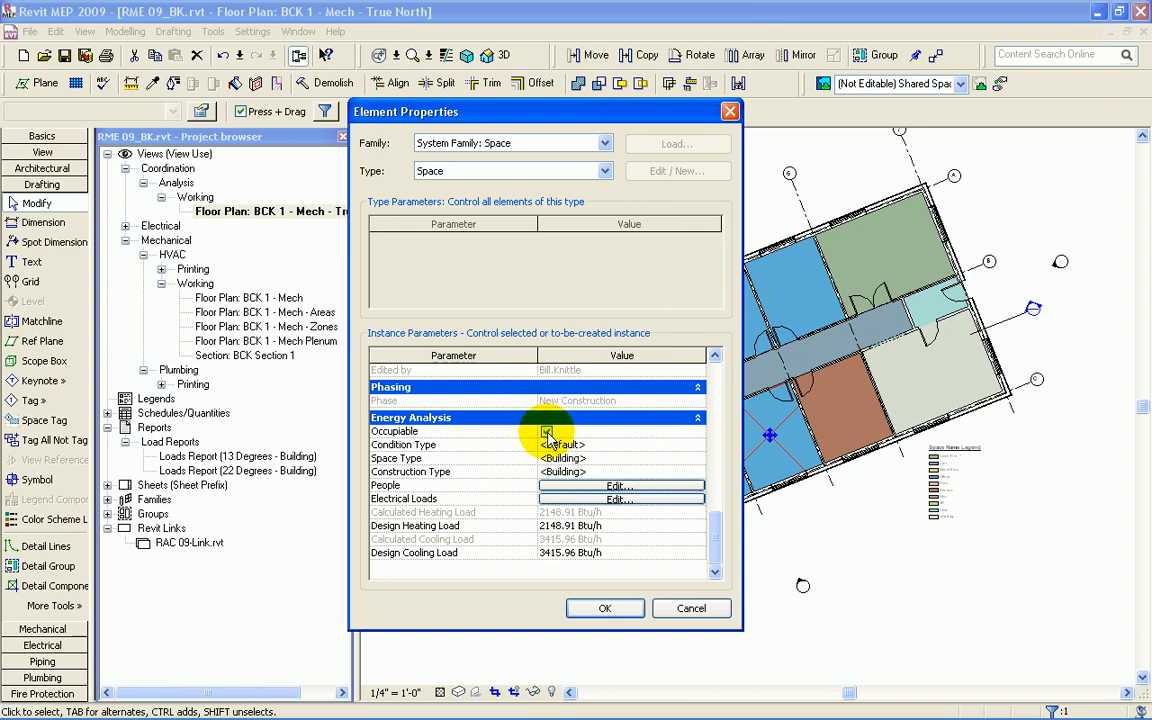
{"action": "left_click", "coordinate": [700, 446]}
{"action": "left_click", "coordinate": [700, 446]}
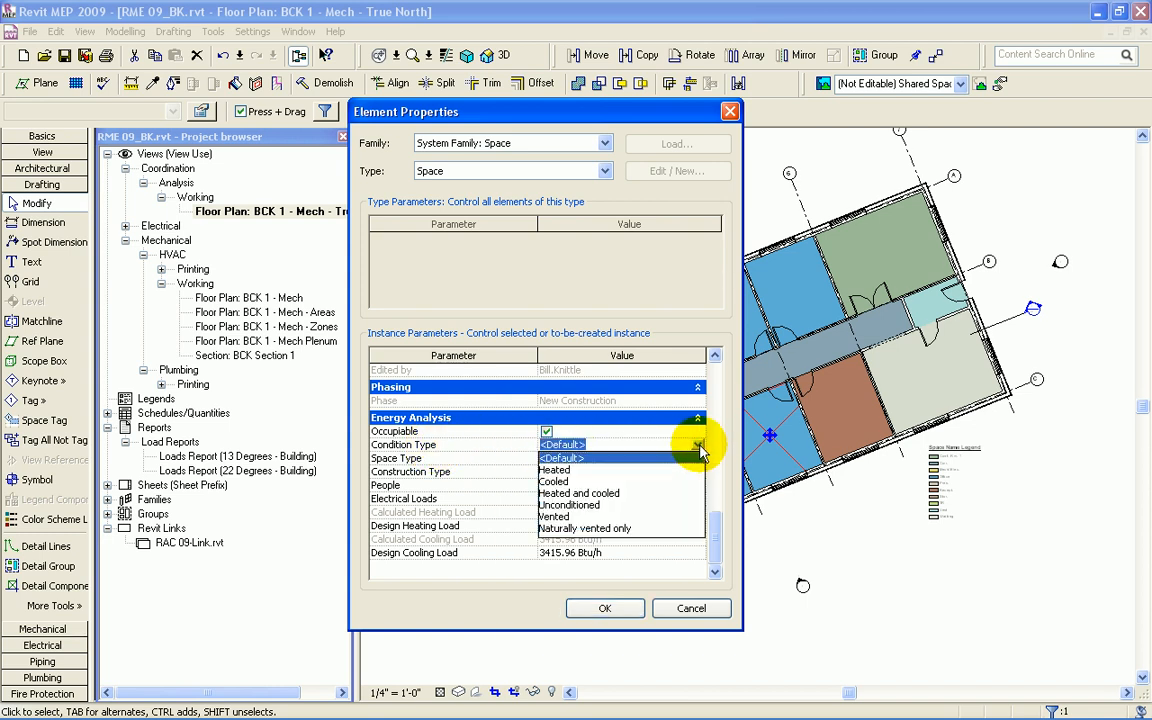
{"action": "left_click", "coordinate": [609, 494]}
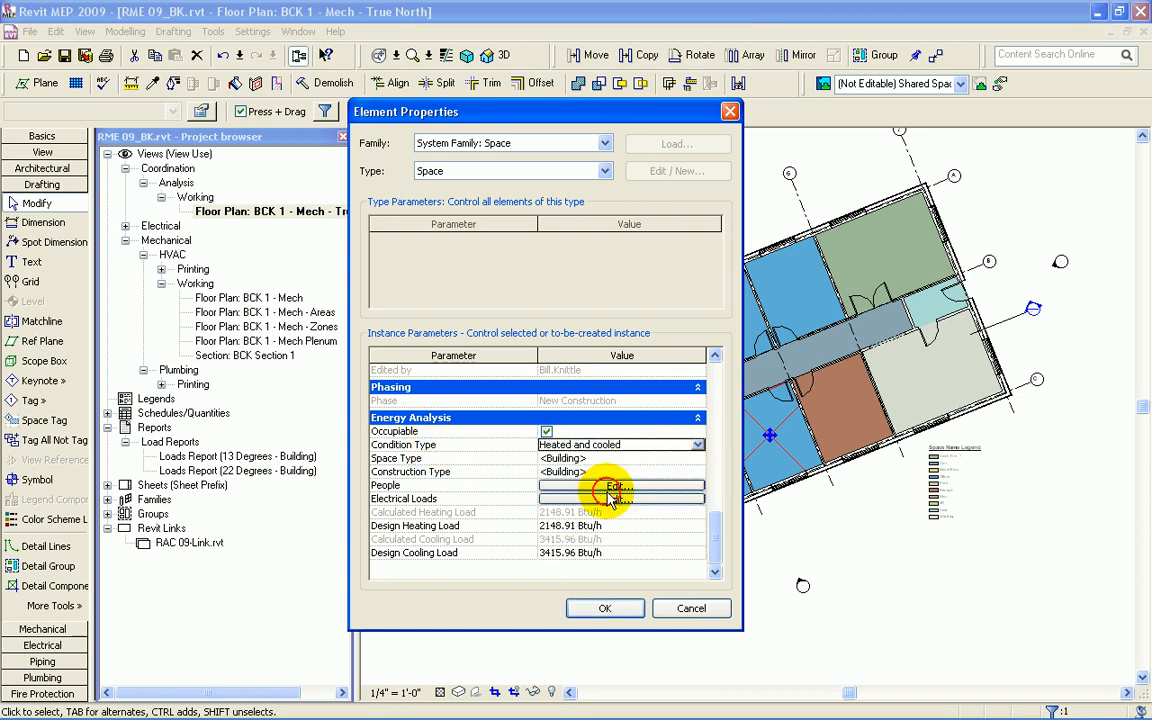
Step: Set the selected office's space type to Office - enclosed
{"action": "left_click", "coordinate": [698, 458]}
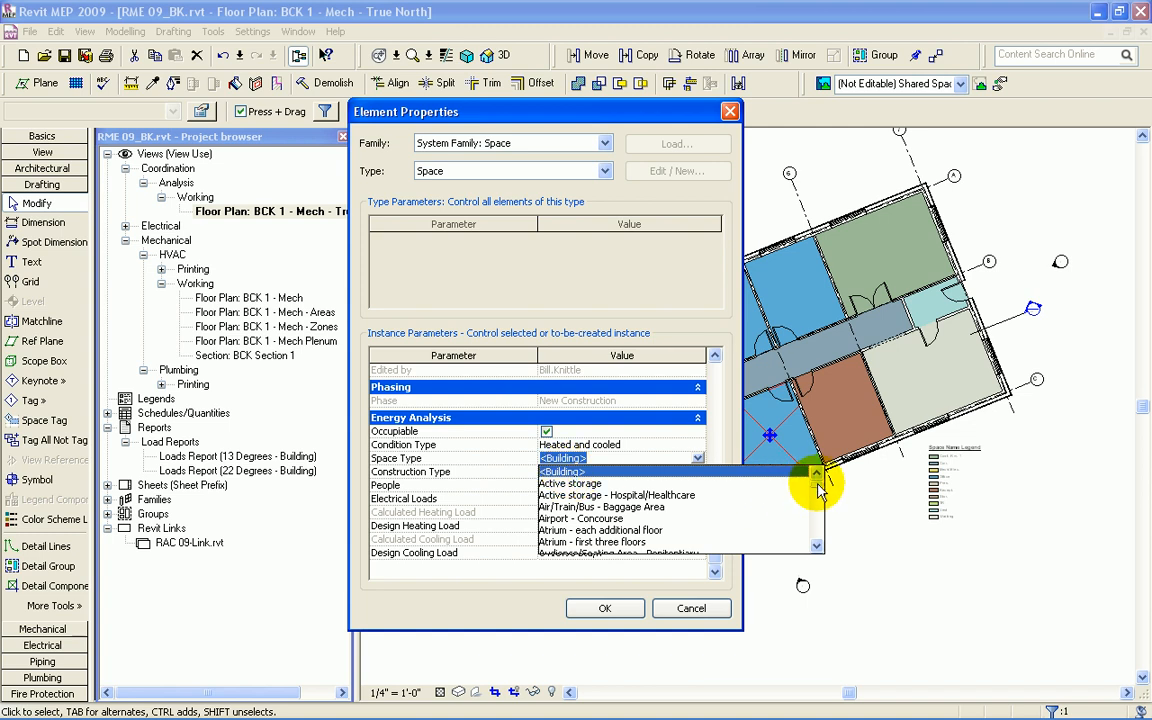
{"action": "scroll", "coordinate": [818, 488], "scroll_direction": "down", "scroll_amount": 1}
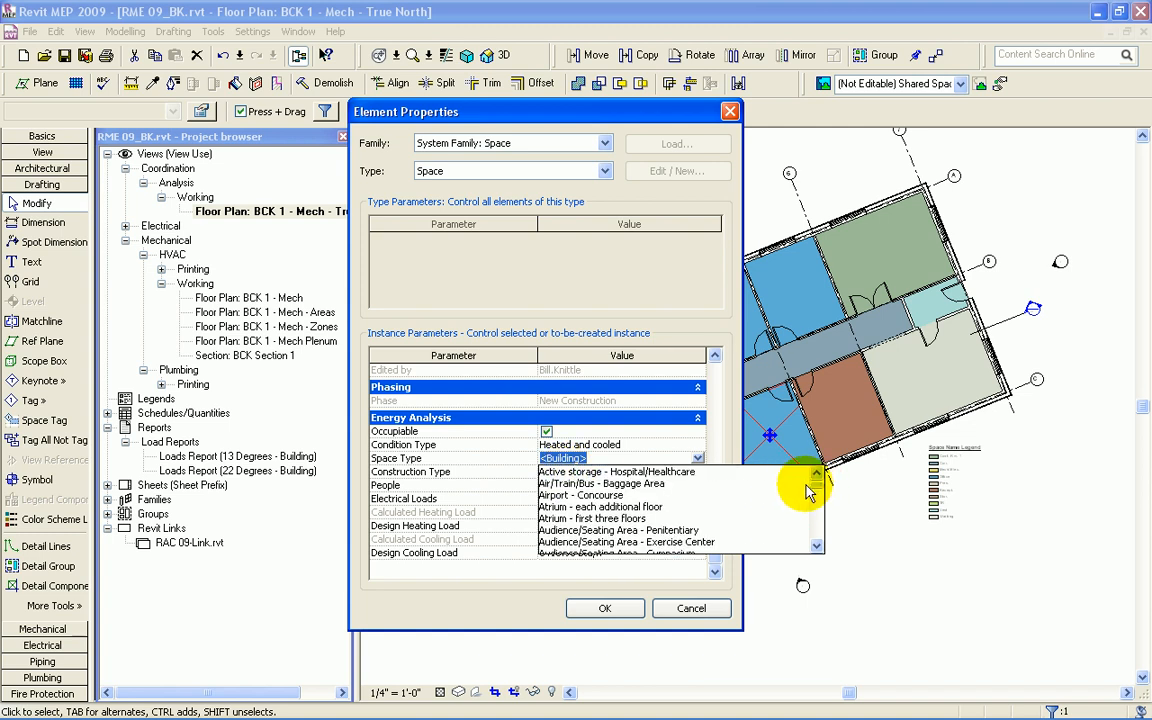
{"action": "key", "text": "o"}
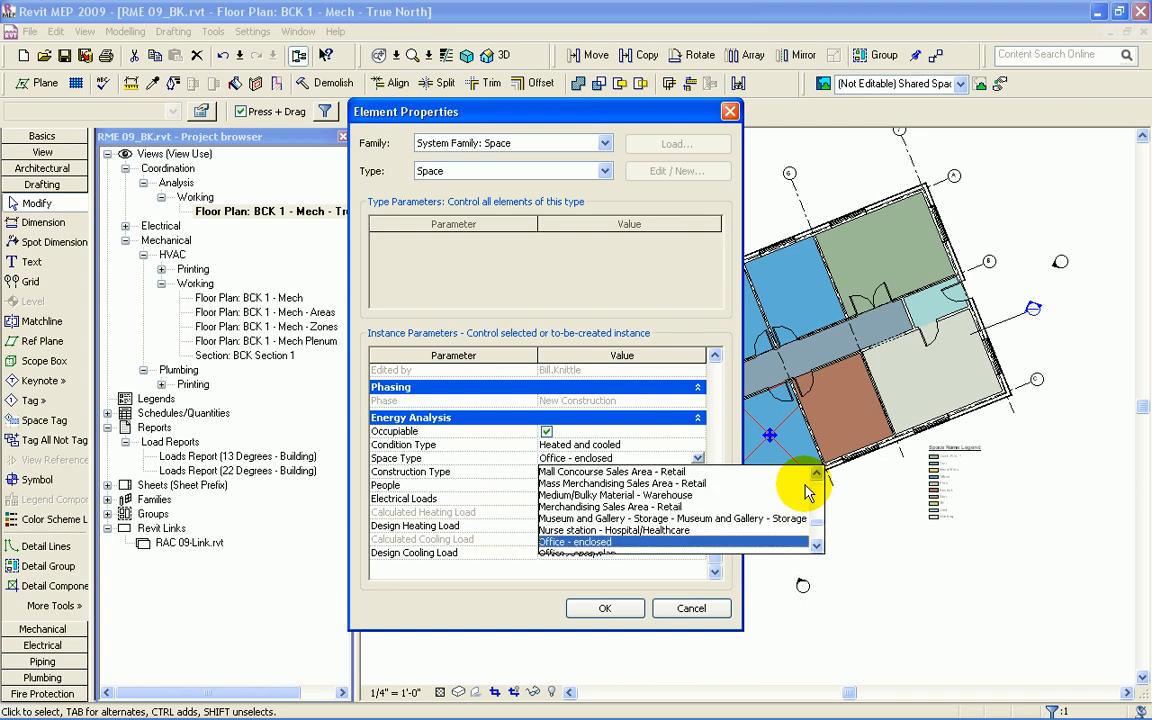
{"action": "key", "text": "Return"}
Step: Review the office's construction type, people loads and electrical loads, leaving the Building construction and default load values in place
{"action": "left_click", "coordinate": [587, 470]}
{"action": "left_click", "coordinate": [698, 473]}
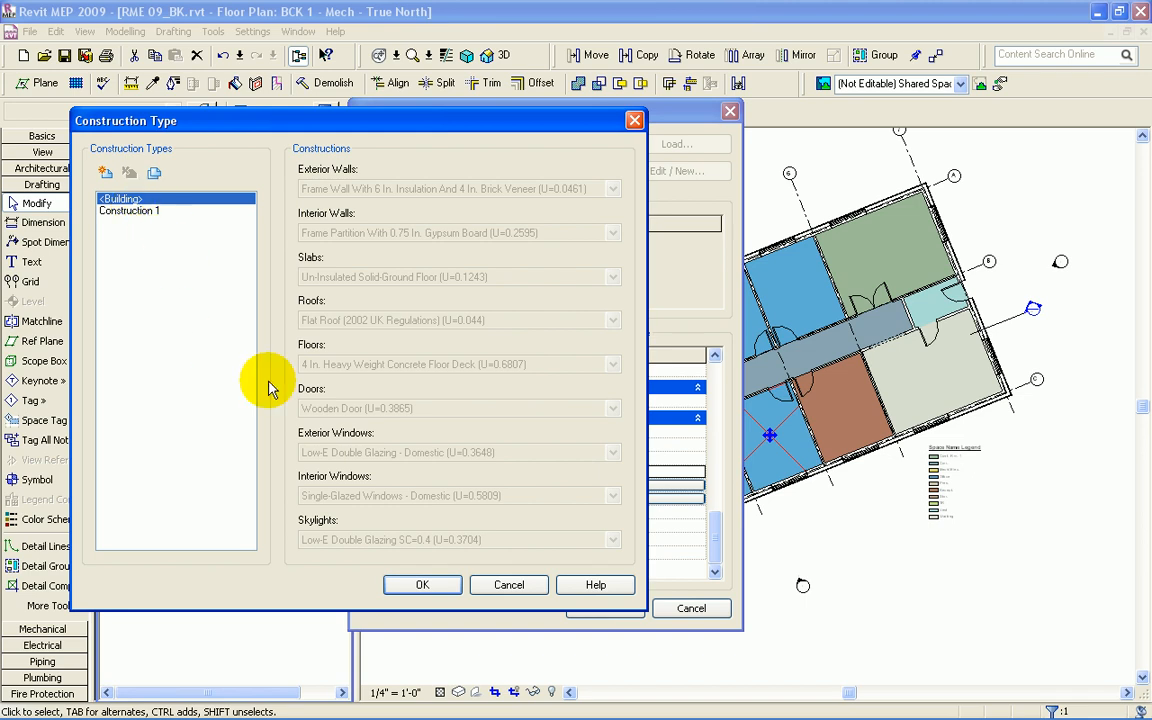
{"action": "left_click", "coordinate": [424, 585]}
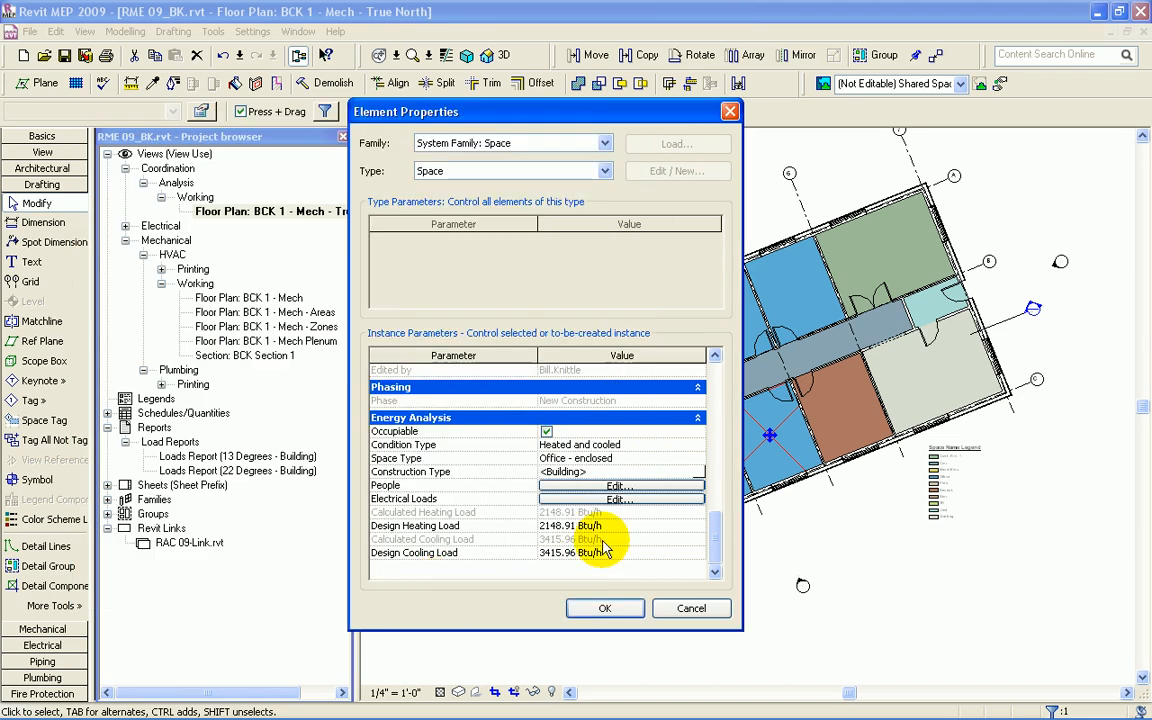
{"action": "left_click", "coordinate": [612, 486]}
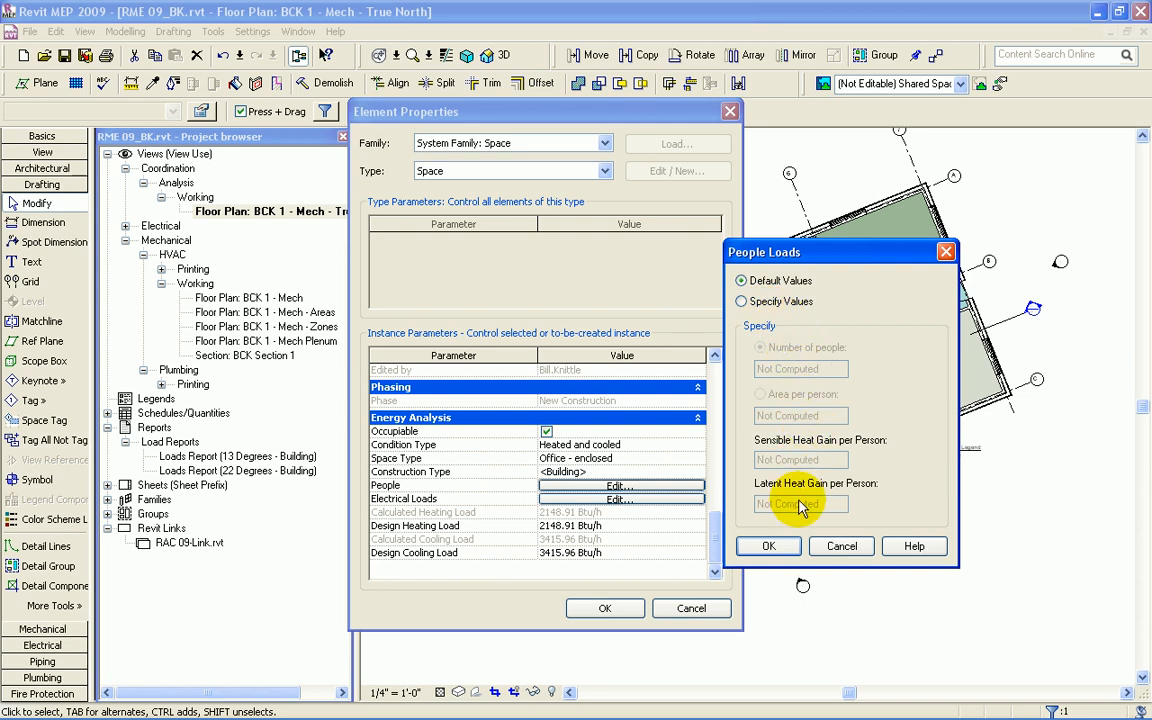
{"action": "left_click", "coordinate": [766, 547]}
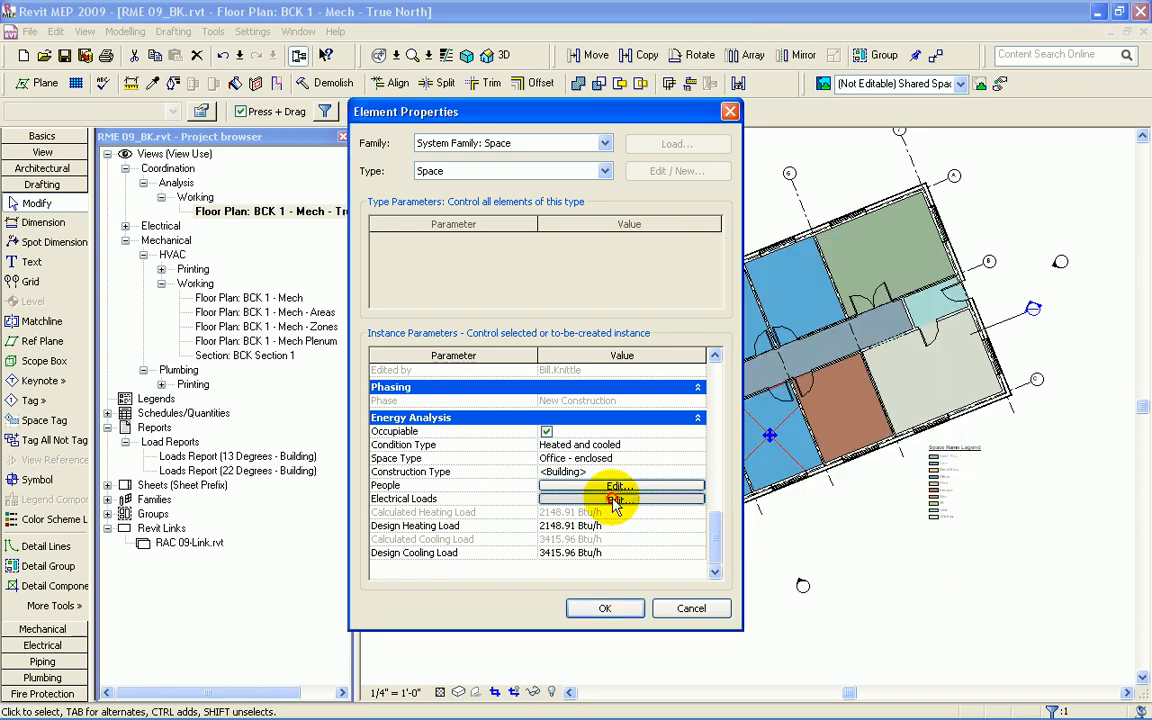
{"action": "left_click", "coordinate": [614, 499]}
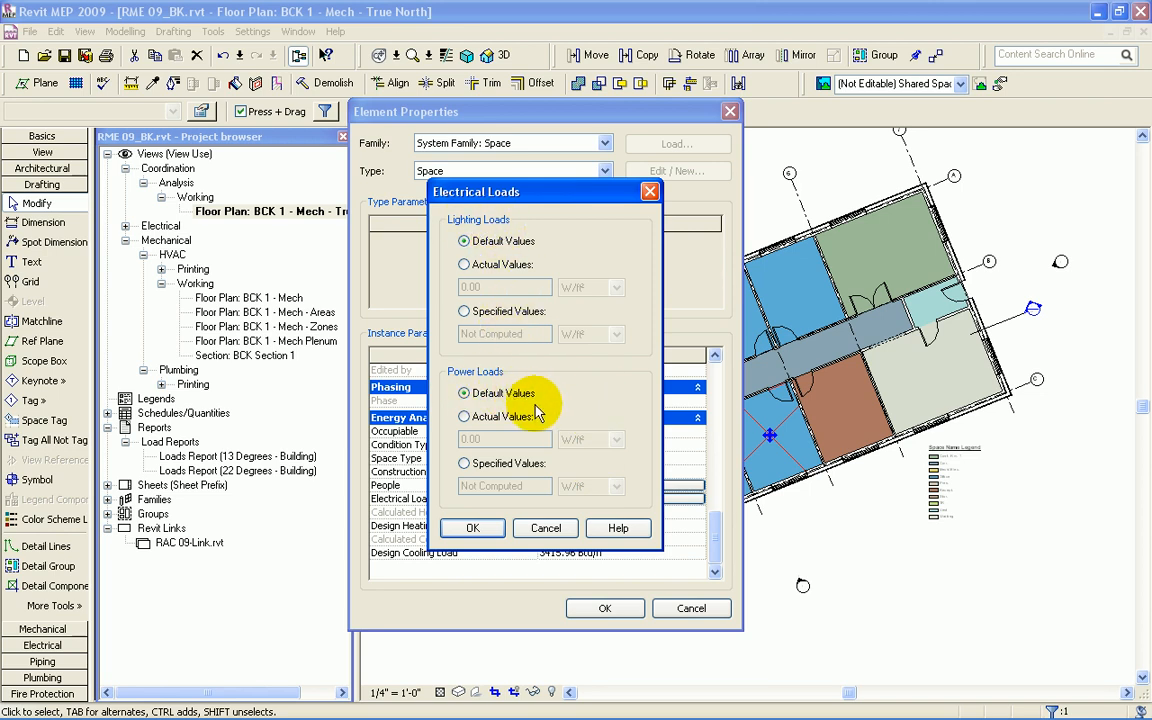
{"action": "left_click", "coordinate": [548, 527]}
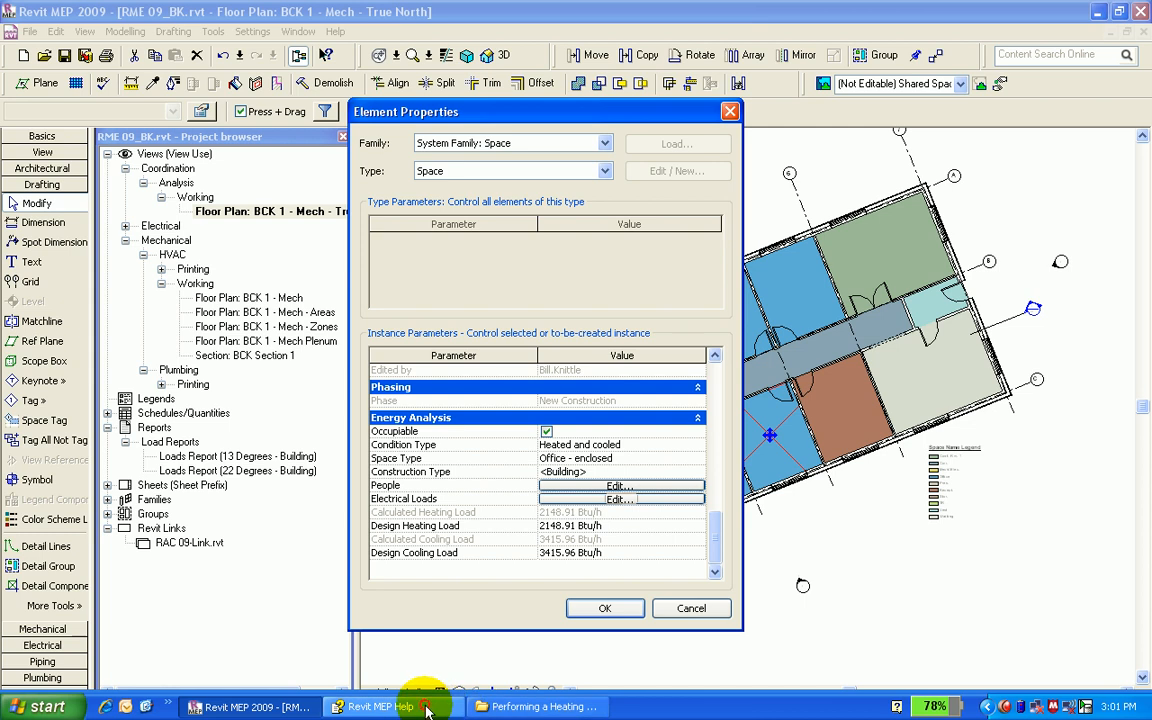
Step: Switch to Revit MEP Help and examine the Office - Enclosed entry in the Appendix C Space Type Data
{"action": "left_click", "coordinate": [427, 708]}
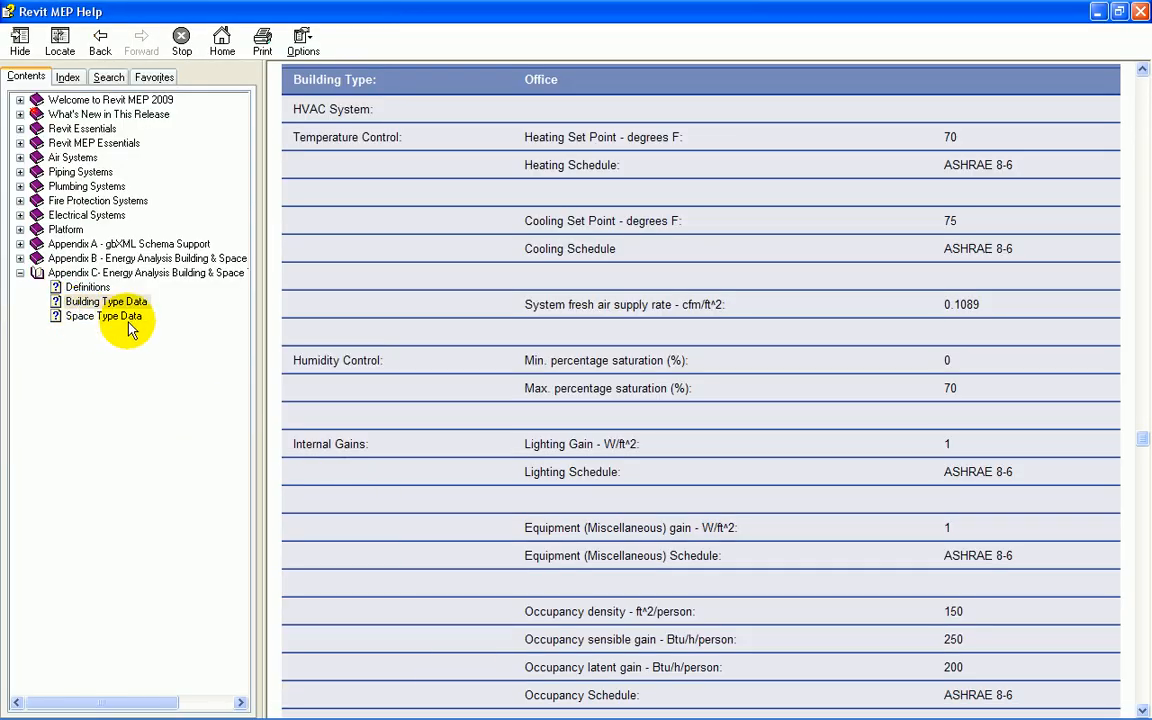
{"action": "left_click", "coordinate": [101, 316]}
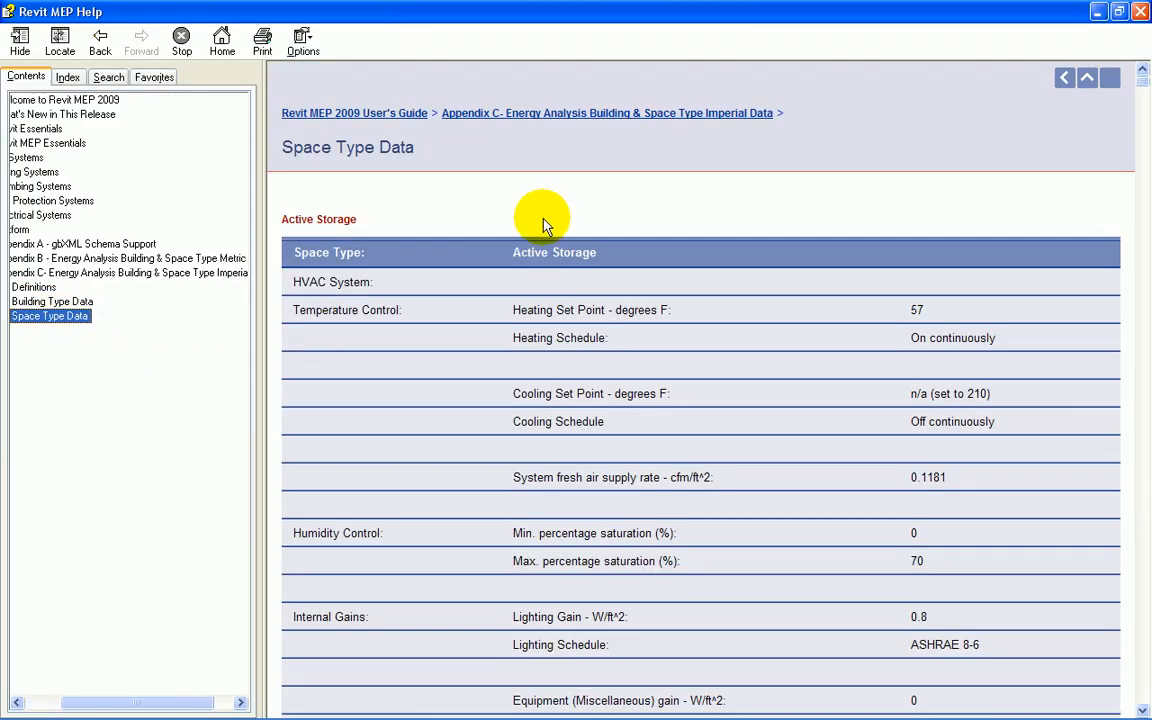
{"action": "scroll", "coordinate": [540, 228], "scroll_direction": "down", "scroll_amount": 20}
{"action": "scroll", "coordinate": [540, 232], "scroll_direction": "down", "scroll_amount": 20}
{"action": "scroll", "coordinate": [555, 230], "scroll_direction": "down", "scroll_amount": 20}
{"action": "scroll", "coordinate": [556, 234], "scroll_direction": "down", "scroll_amount": 20}
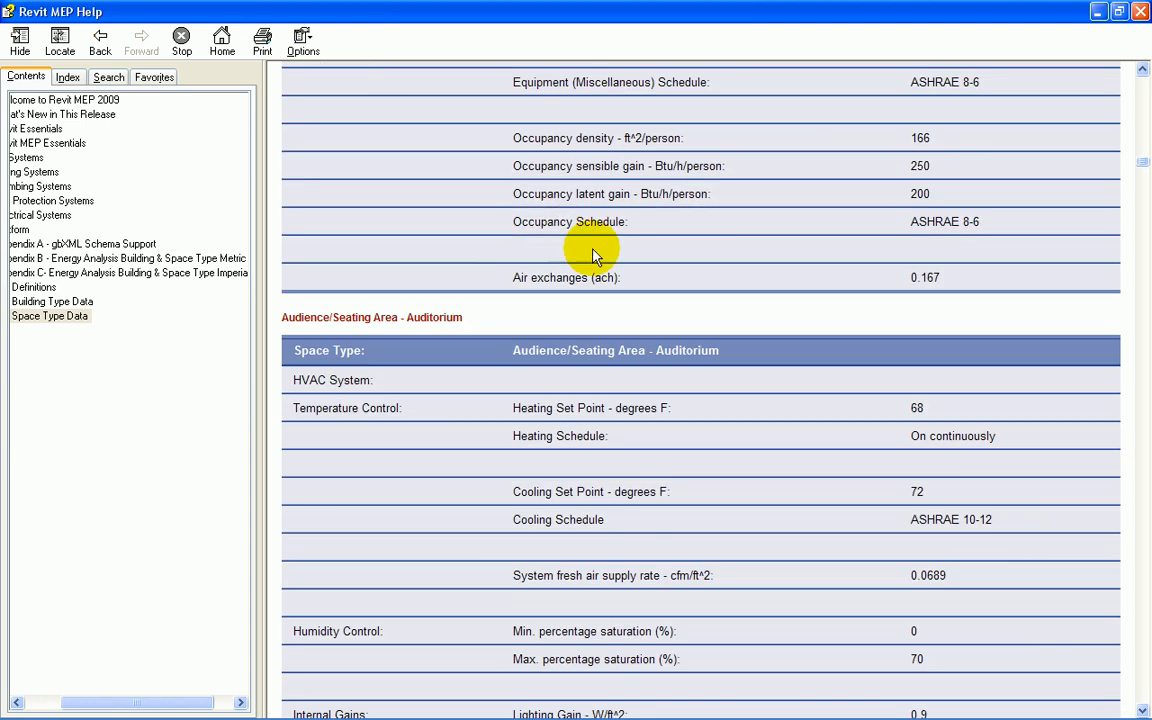
{"action": "left_click_drag", "start_coordinate": [1143, 162], "coordinate": [1144, 548]}
{"action": "scroll", "coordinate": [964, 445], "scroll_direction": "down", "scroll_amount": 4}
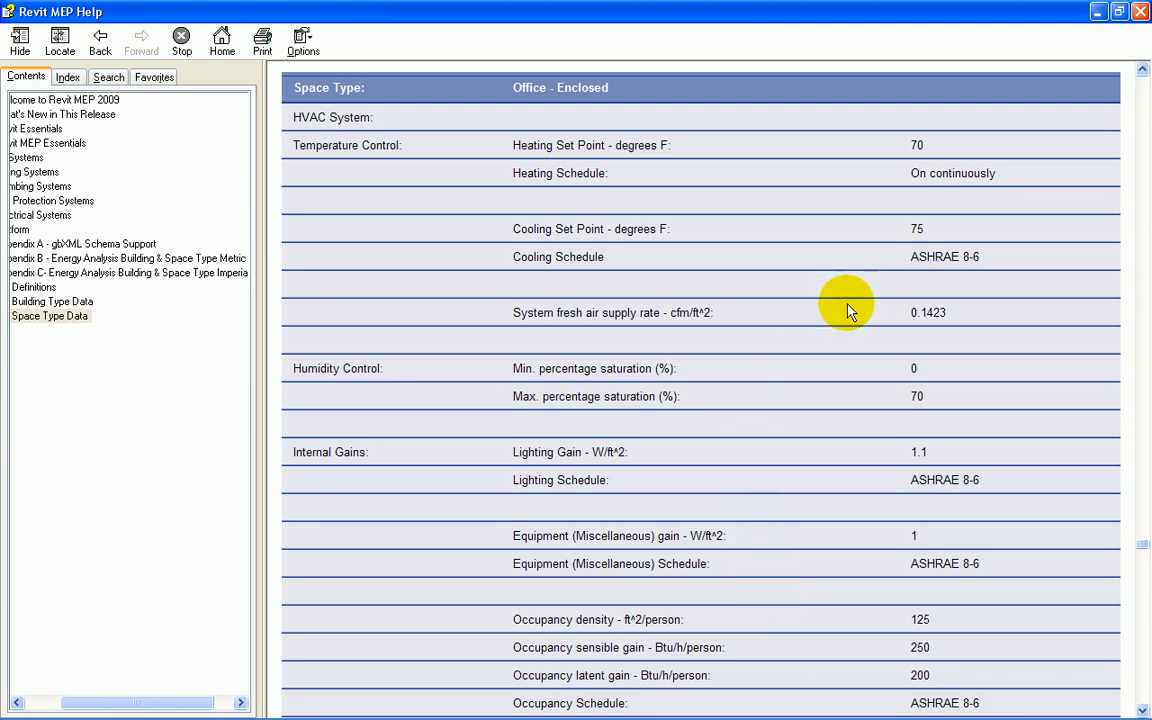
Step: Switch back to Revit MEP, accept the office's element properties and clear the selection
{"action": "left_click", "coordinate": [1097, 13]}
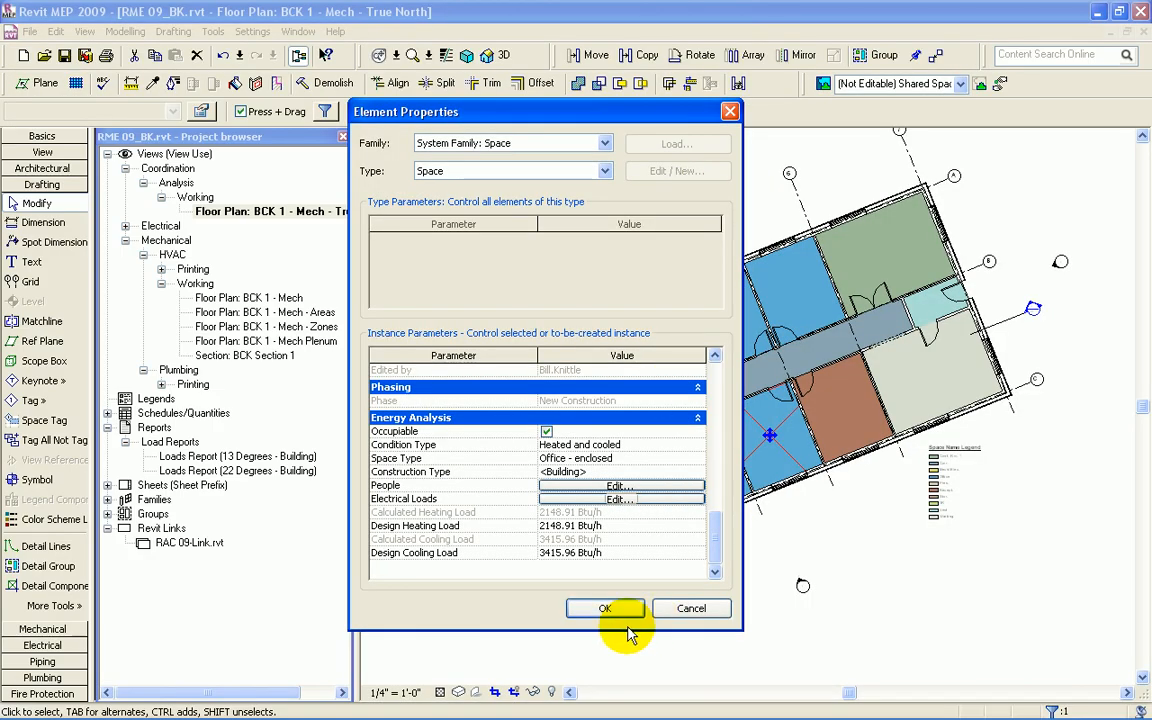
{"action": "left_click", "coordinate": [601, 609]}
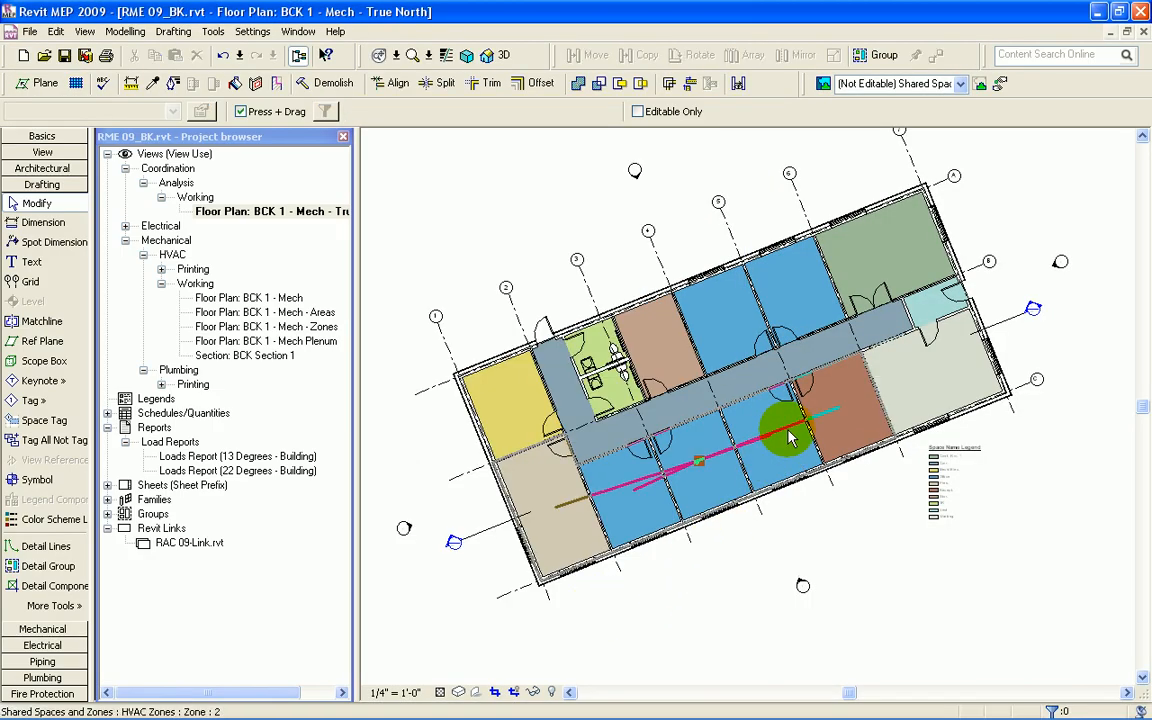
{"action": "left_click", "coordinate": [762, 472]}
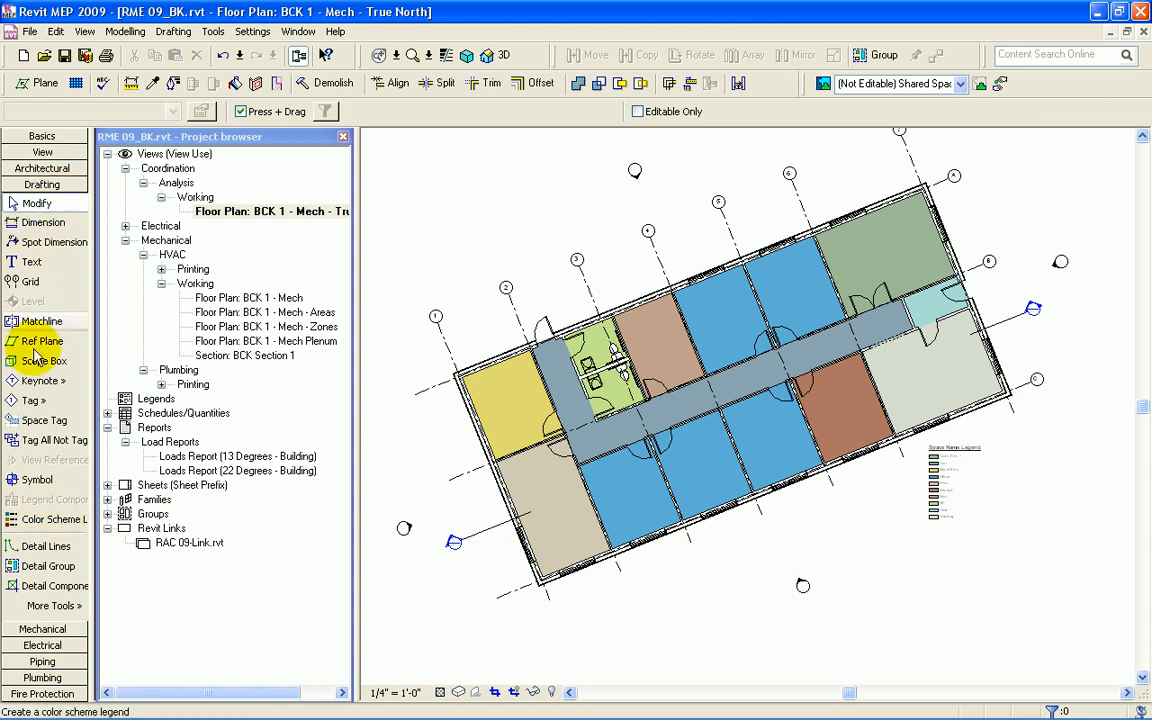
Step: Start a new building component schedule for the Spaces category, named Space Energy Analysis Schedule, in the New Construction phase
{"action": "left_click", "coordinate": [42, 152]}
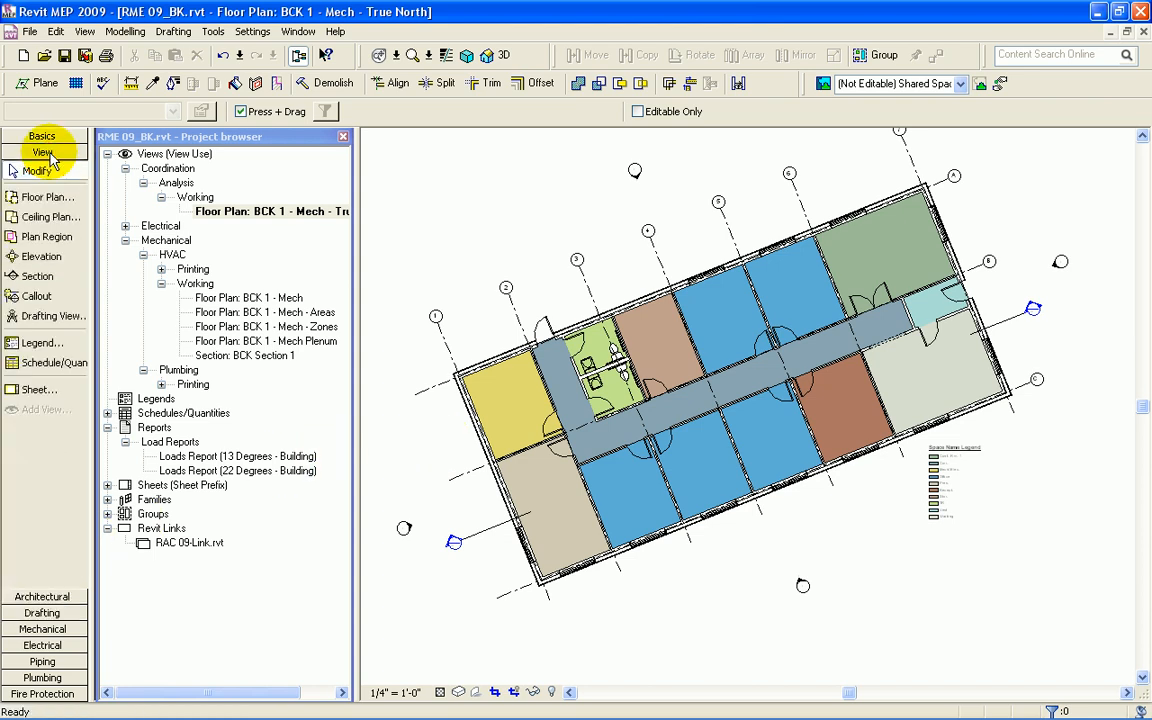
{"action": "left_click", "coordinate": [47, 364]}
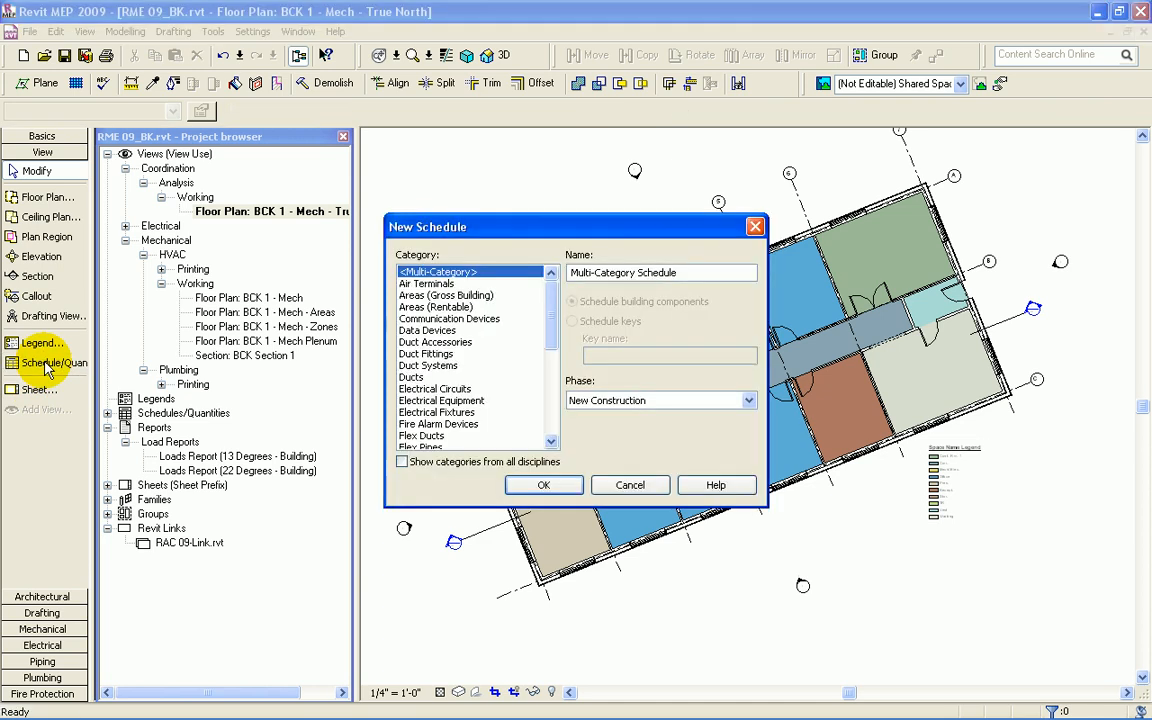
{"action": "left_click_drag", "start_coordinate": [550, 314], "coordinate": [560, 417]}
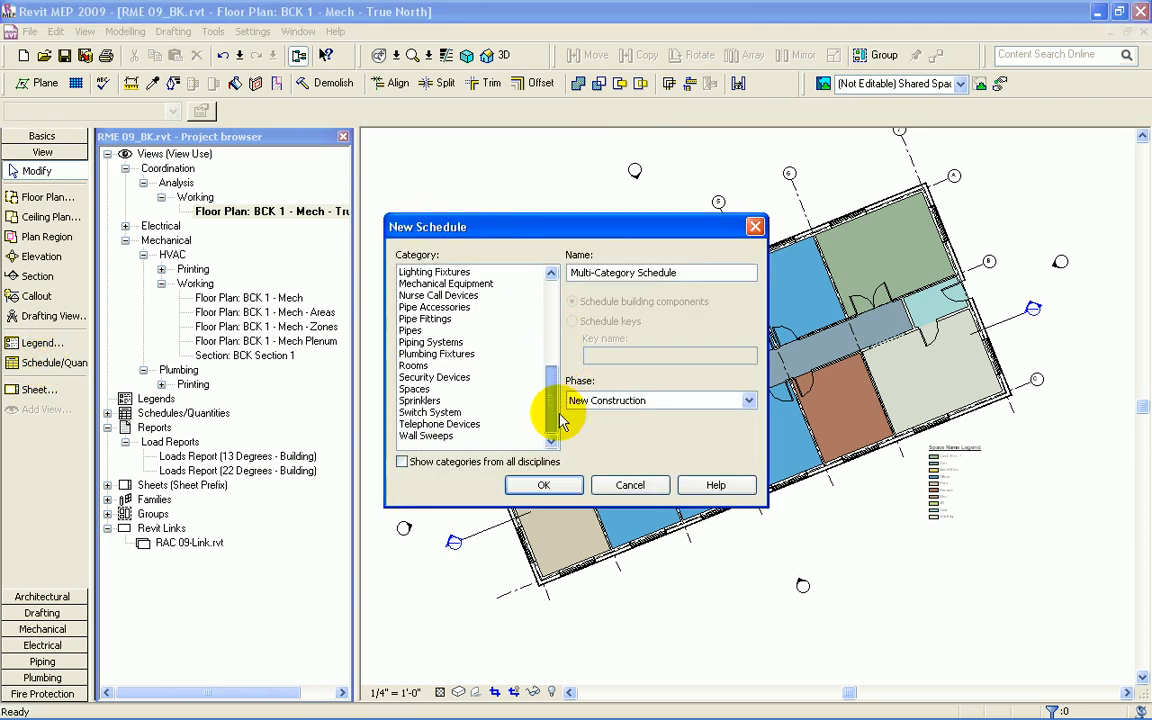
{"action": "left_click", "coordinate": [415, 389]}
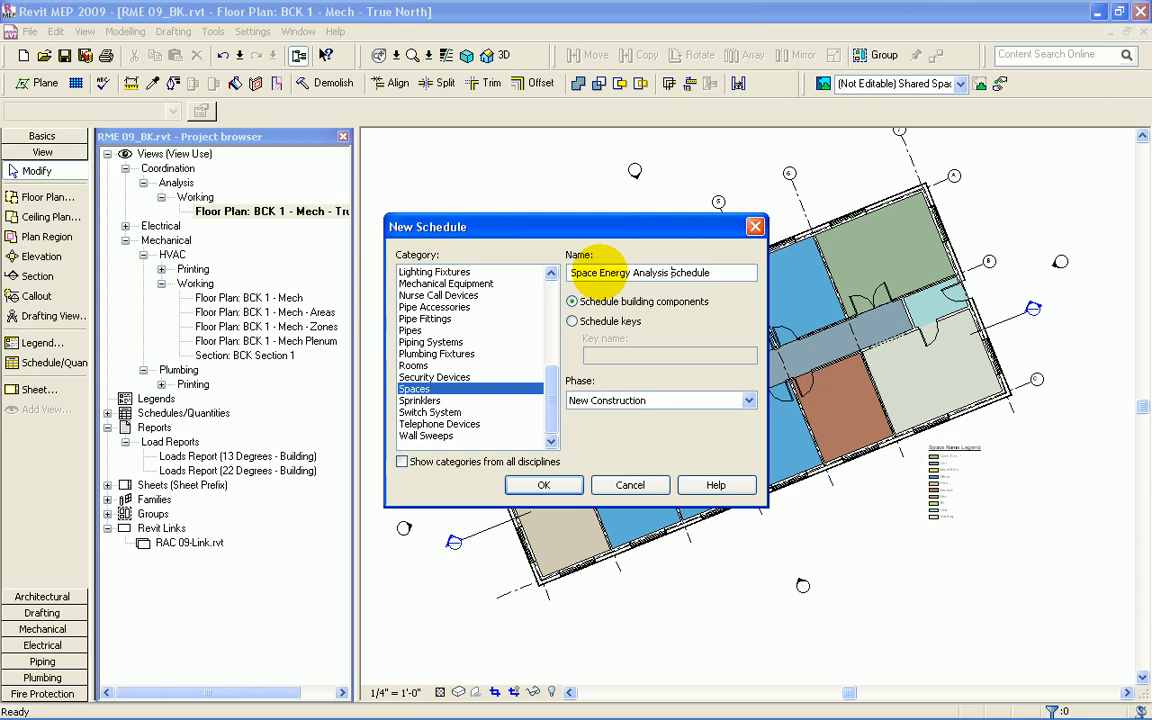
{"action": "left_click", "coordinate": [551, 485]}
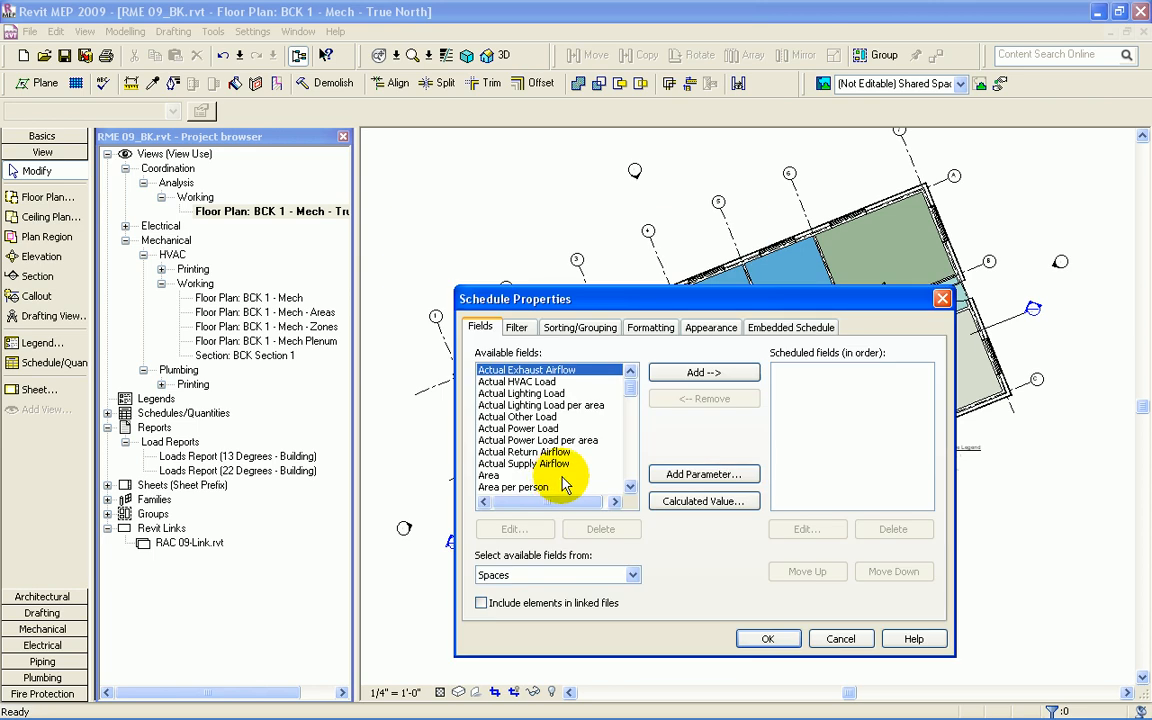
Step: Add the Level, Number, Name, Occupiable and Space Type fields to the schedule in that order
{"action": "left_click_drag", "start_coordinate": [632, 388], "coordinate": [630, 436]}
{"action": "double_click", "coordinate": [490, 417]}
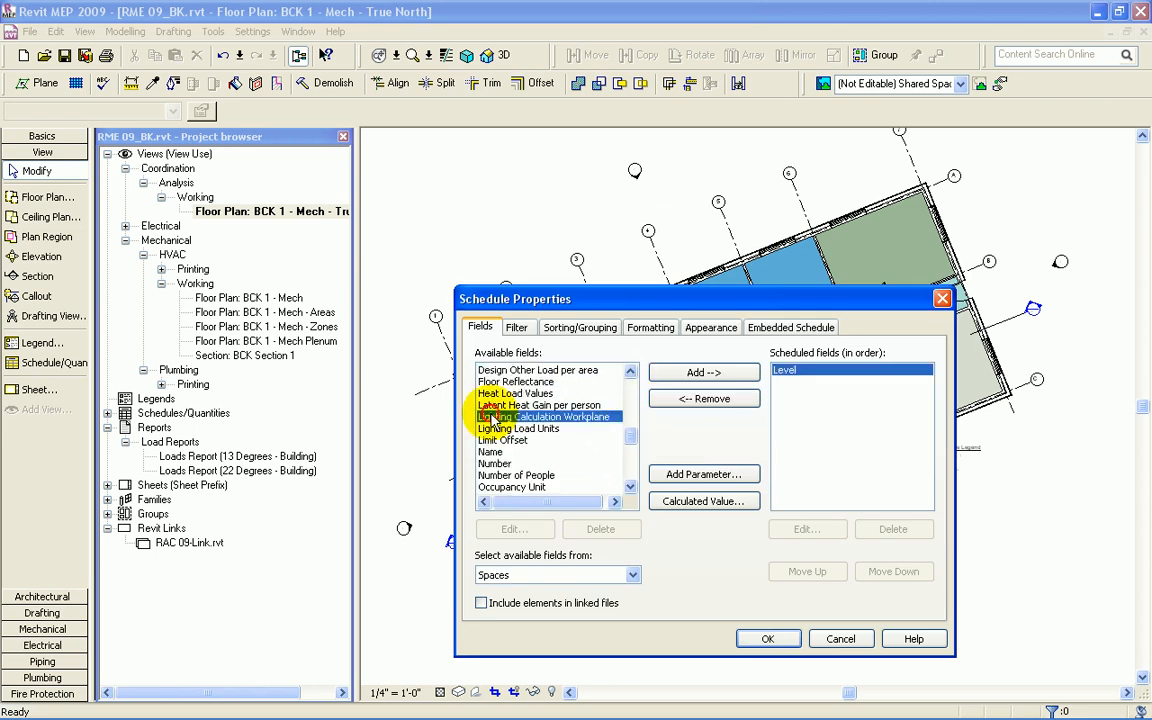
{"action": "double_click", "coordinate": [493, 464]}
{"action": "double_click", "coordinate": [490, 452]}
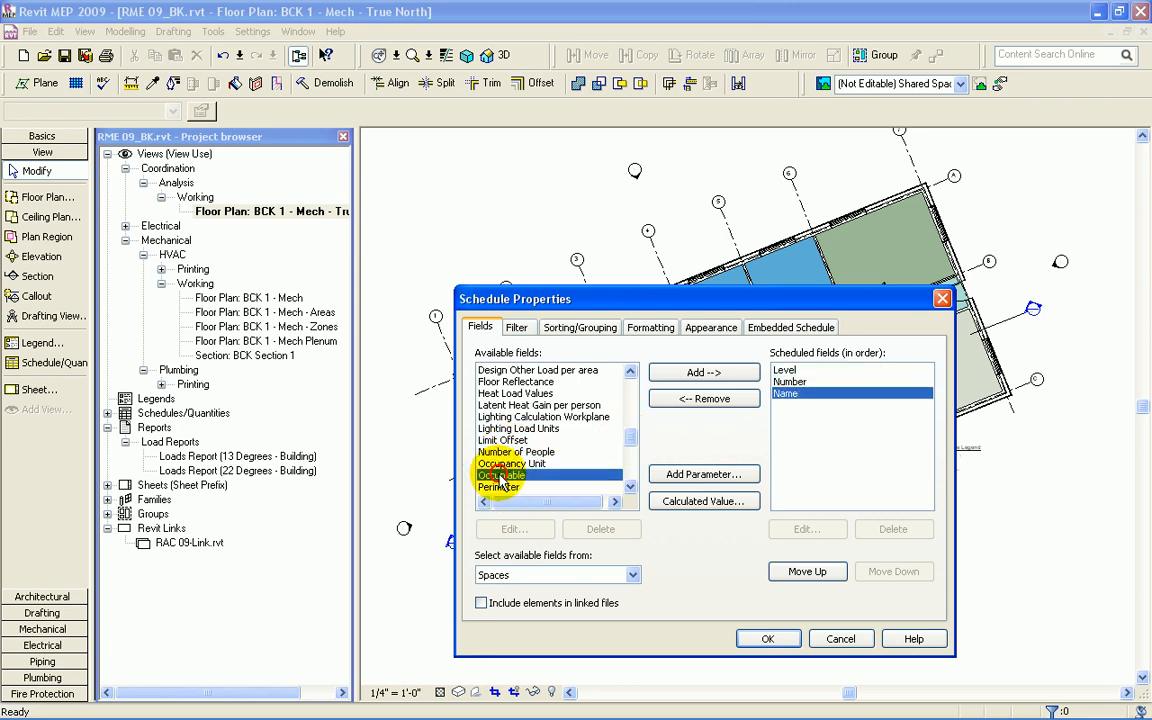
{"action": "double_click", "coordinate": [502, 475]}
{"action": "left_click_drag", "start_coordinate": [630, 441], "coordinate": [632, 452]}
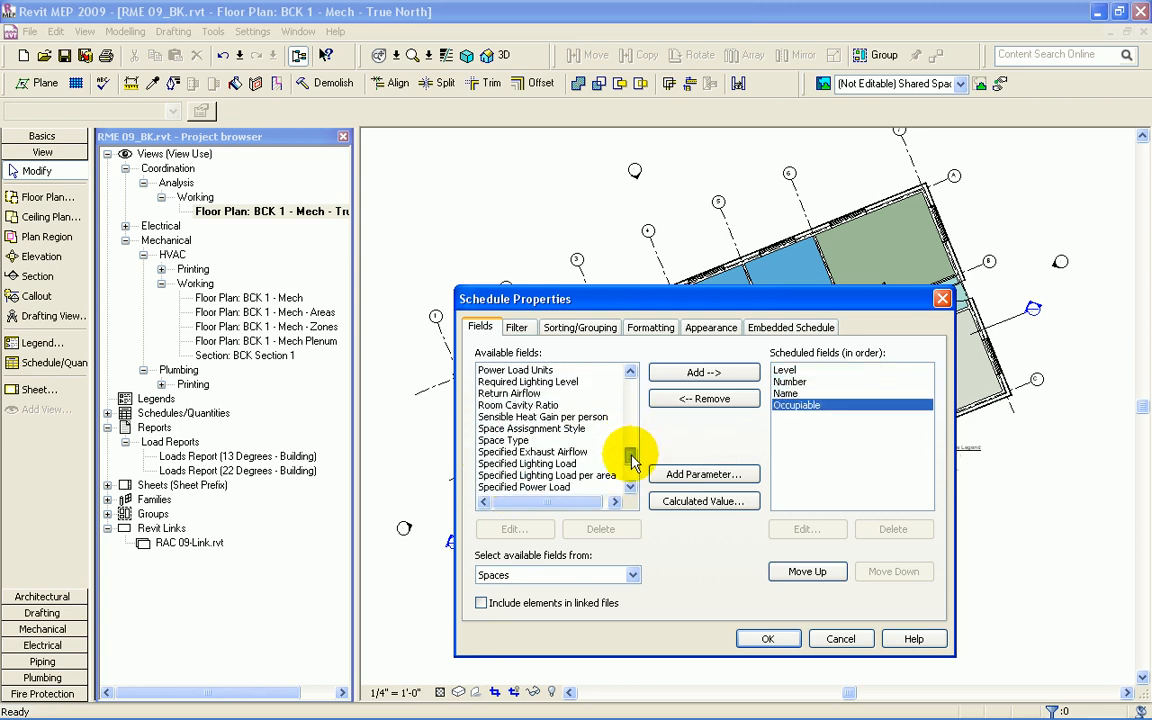
{"action": "double_click", "coordinate": [500, 440]}
Step: Add the Condition Type, Construction Type, Area and Volume fields after Space Type in the schedule
{"action": "scroll", "coordinate": [530, 440], "scroll_direction": "up", "scroll_amount": 14}
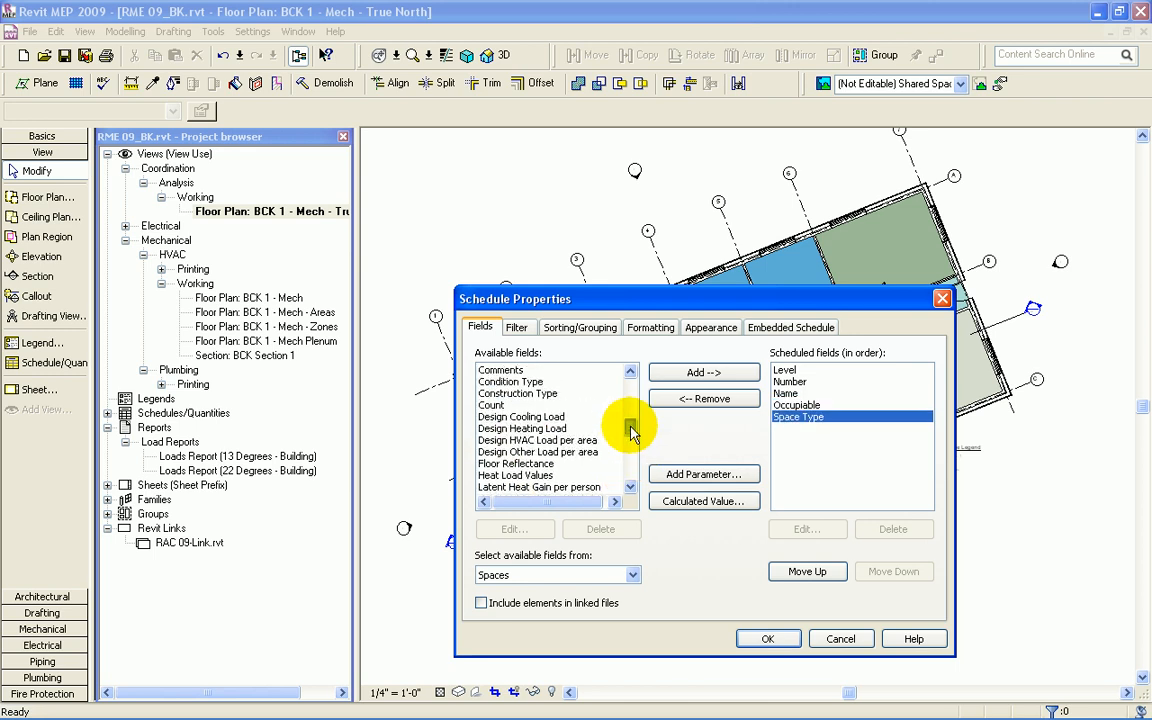
{"action": "left_click", "coordinate": [505, 417]}
{"action": "double_click", "coordinate": [505, 417]}
{"action": "double_click", "coordinate": [505, 417]}
{"action": "left_click_drag", "start_coordinate": [636, 427], "coordinate": [630, 468]}
{"action": "left_click", "coordinate": [493, 465]}
{"action": "double_click", "coordinate": [493, 465]}
{"action": "left_click", "coordinate": [495, 476]}
{"action": "double_click", "coordinate": [495, 476]}
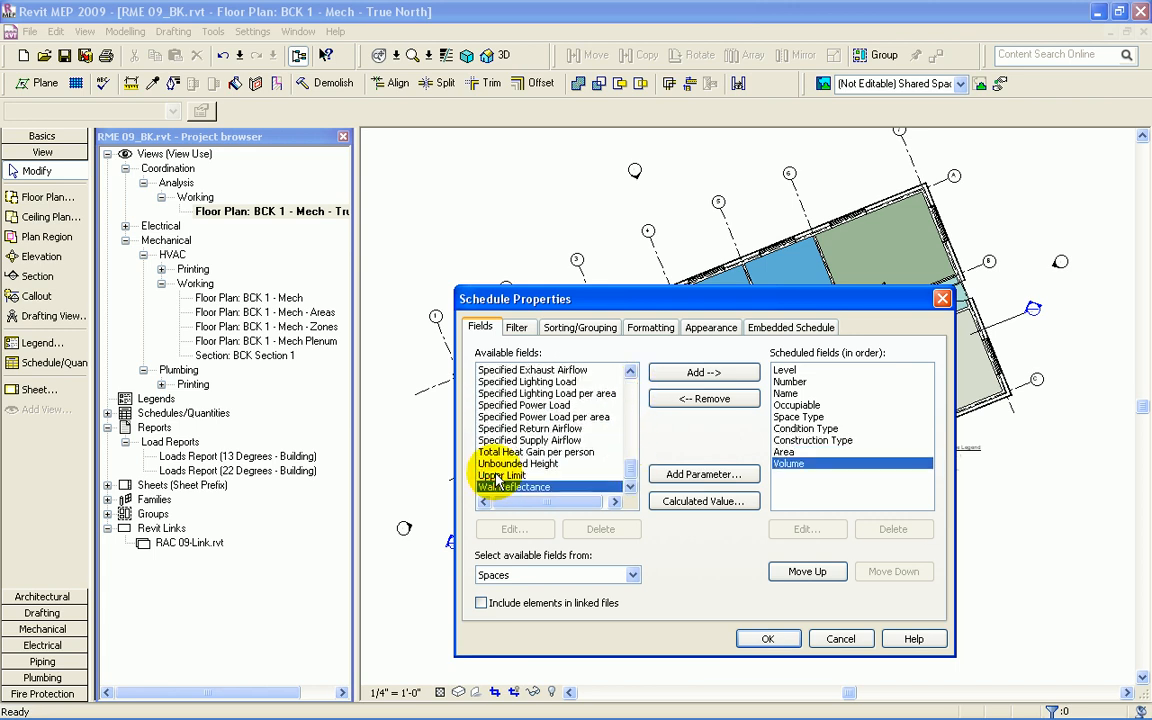
Step: Sort the schedule by Level in ascending order, with a Title and totals footer and a blank line after each level
{"action": "left_click", "coordinate": [571, 328]}
{"action": "left_click", "coordinate": [604, 356]}
{"action": "left_click", "coordinate": [590, 385]}
{"action": "left_click", "coordinate": [579, 380]}
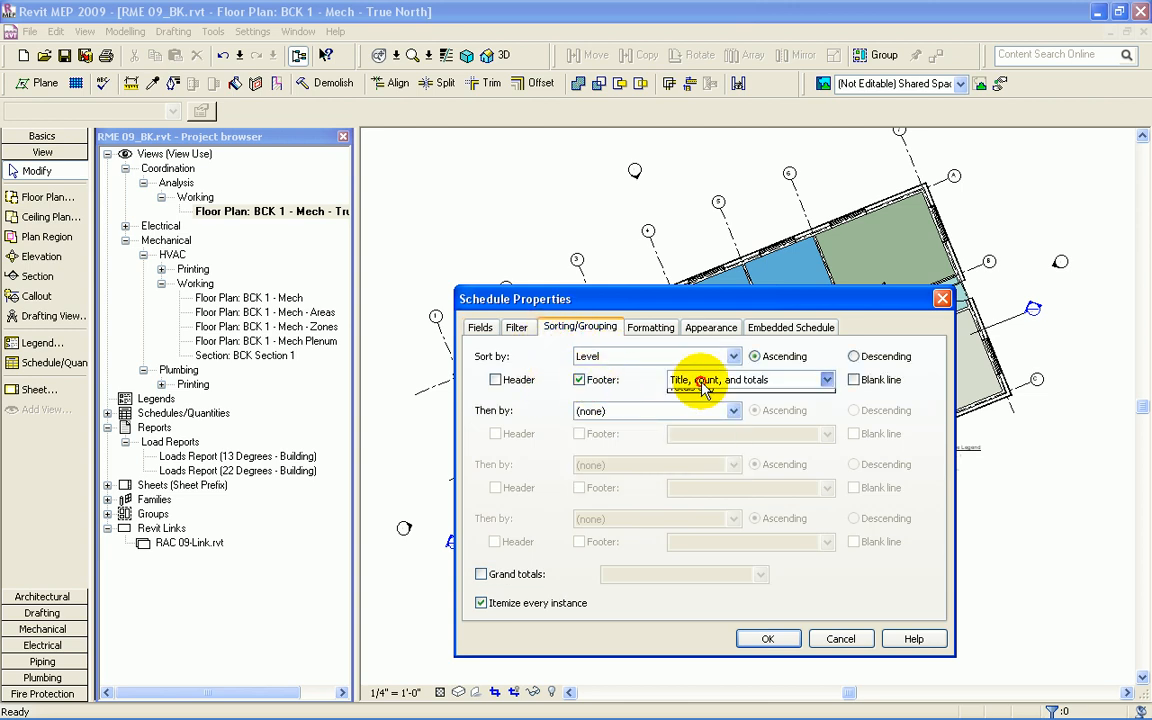
{"action": "left_click", "coordinate": [753, 380]}
{"action": "left_click", "coordinate": [700, 408]}
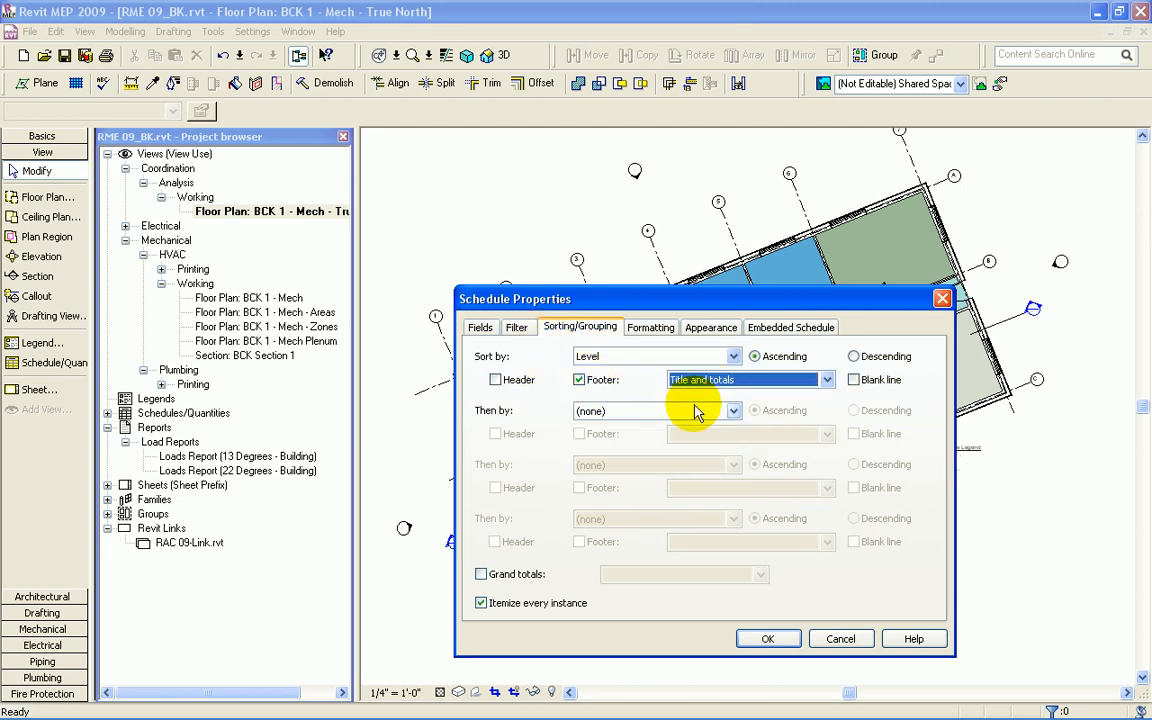
{"action": "left_click", "coordinate": [853, 380]}
Step: Enable grand totals showing Title and totals, and set Number as the schedule's second sorting field
{"action": "left_click", "coordinate": [481, 574]}
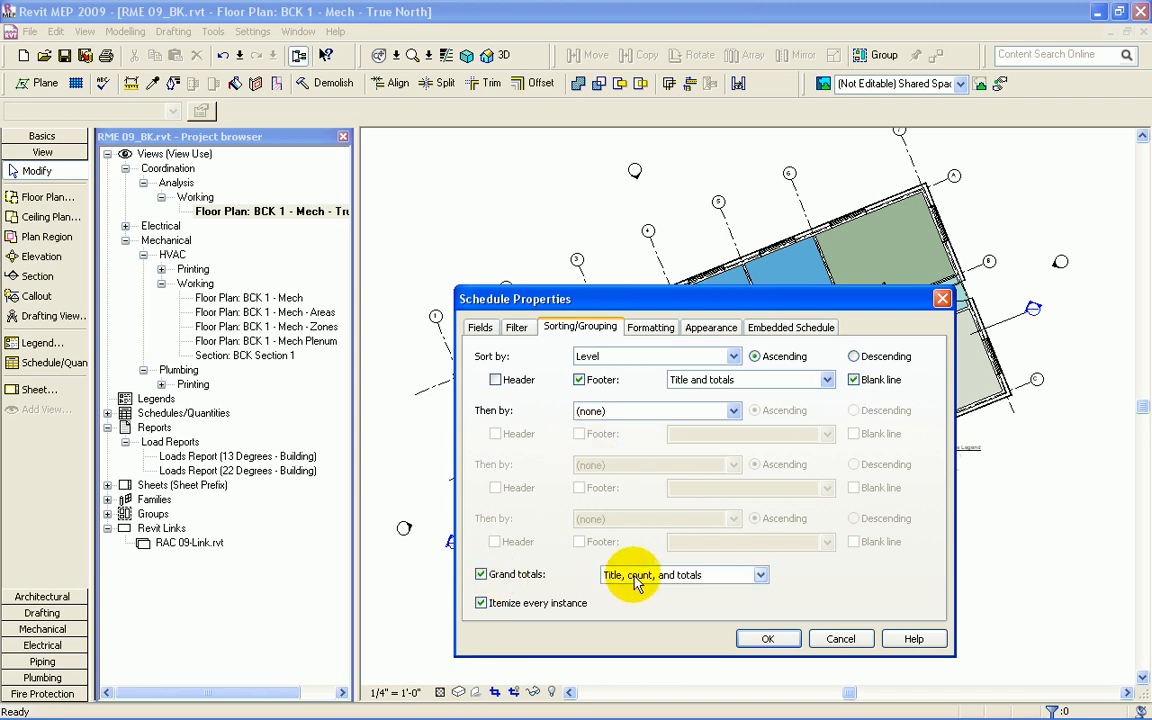
{"action": "left_click", "coordinate": [625, 575]}
{"action": "left_click", "coordinate": [632, 604]}
{"action": "left_click", "coordinate": [620, 412]}
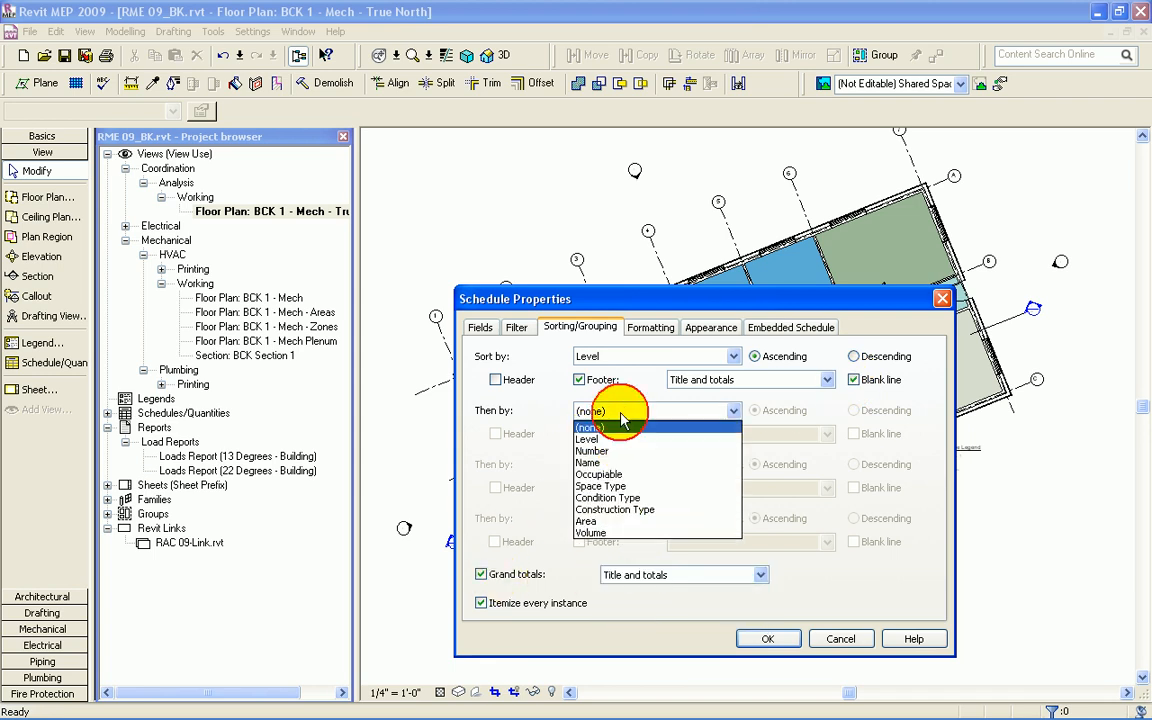
{"action": "left_click", "coordinate": [592, 451]}
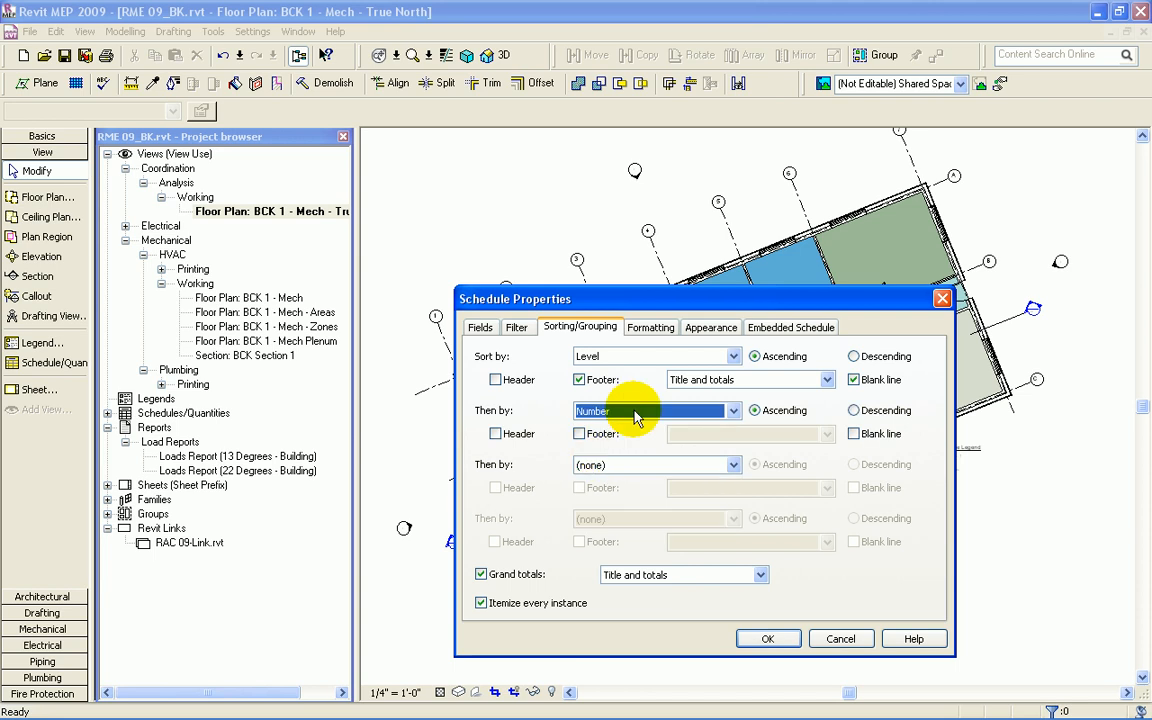
Step: Hide the Level field and center-align the fields from Number through Construction Type
{"action": "left_click", "coordinate": [648, 328]}
{"action": "left_click", "coordinate": [671, 551]}
{"action": "left_click", "coordinate": [496, 380]}
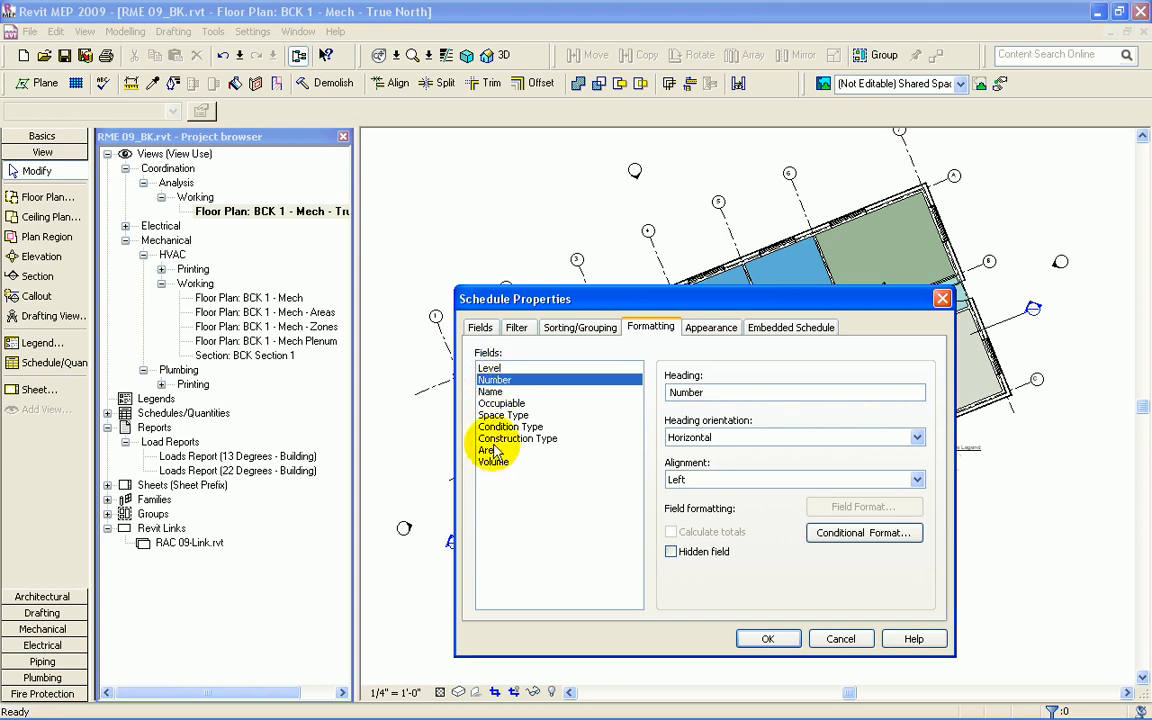
{"action": "left_click", "coordinate": [490, 438], "text": "shift"}
{"action": "left_click", "coordinate": [712, 480]}
{"action": "left_click", "coordinate": [690, 506]}
Step: Right-align Area and Volume with calculated totals, and widen the Space Type, Condition Type and Construction Type columns in the finished schedule
{"action": "left_click", "coordinate": [489, 450]}
{"action": "left_click", "coordinate": [493, 461], "text": "shift"}
{"action": "left_click", "coordinate": [690, 482]}
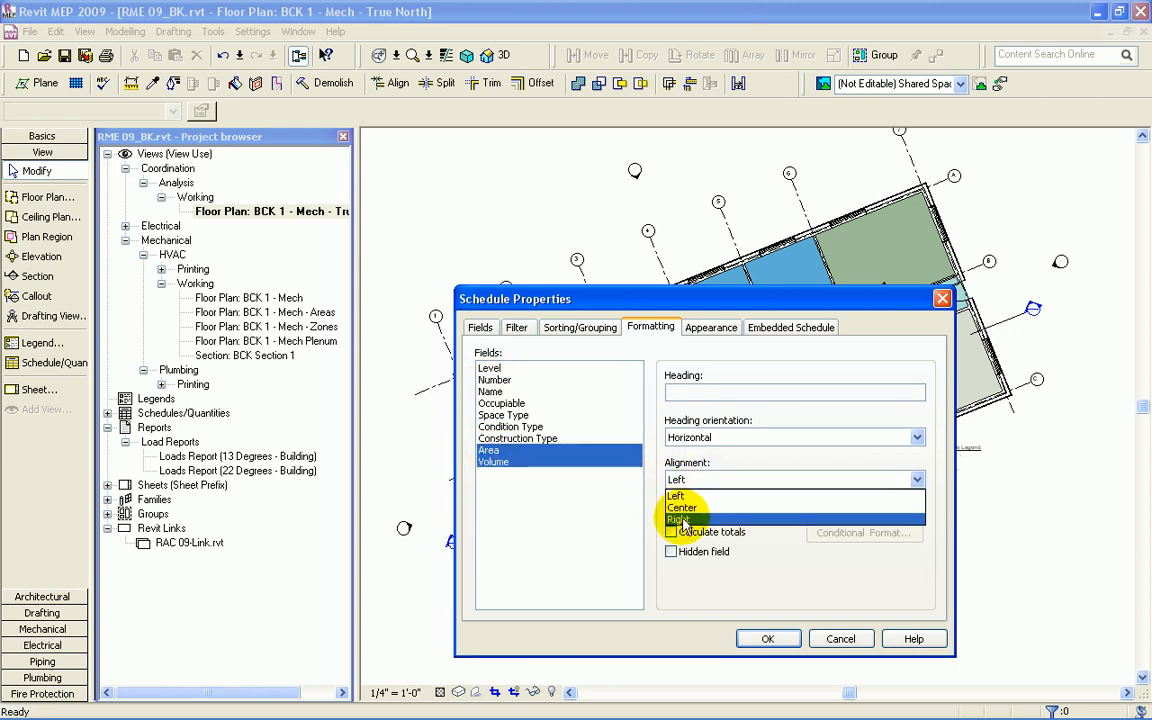
{"action": "left_click", "coordinate": [686, 519]}
{"action": "left_click", "coordinate": [670, 532]}
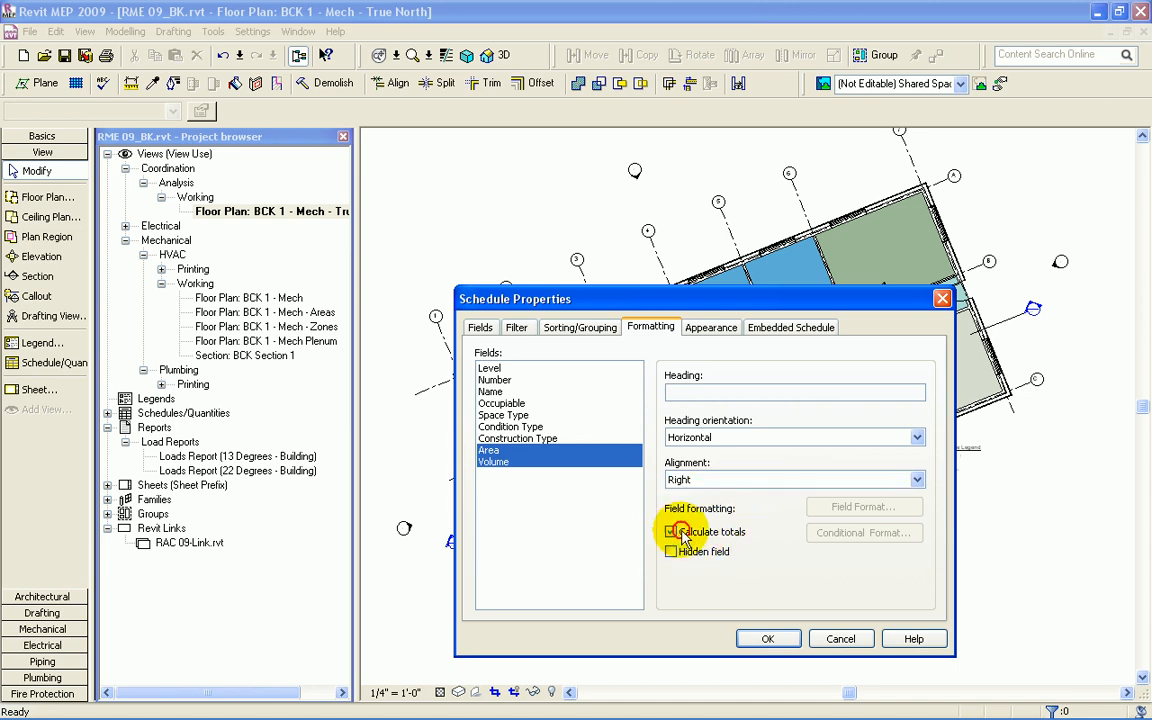
{"action": "left_click", "coordinate": [766, 640]}
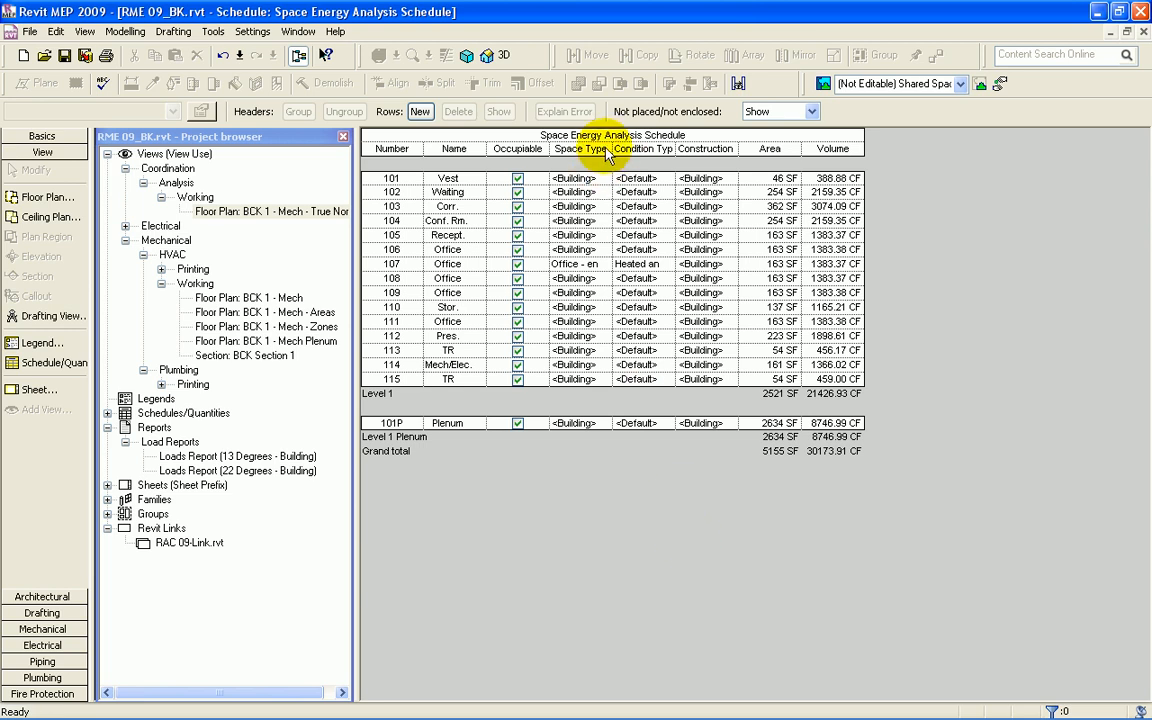
{"action": "left_click_drag", "start_coordinate": [612, 148], "coordinate": [828, 150]}
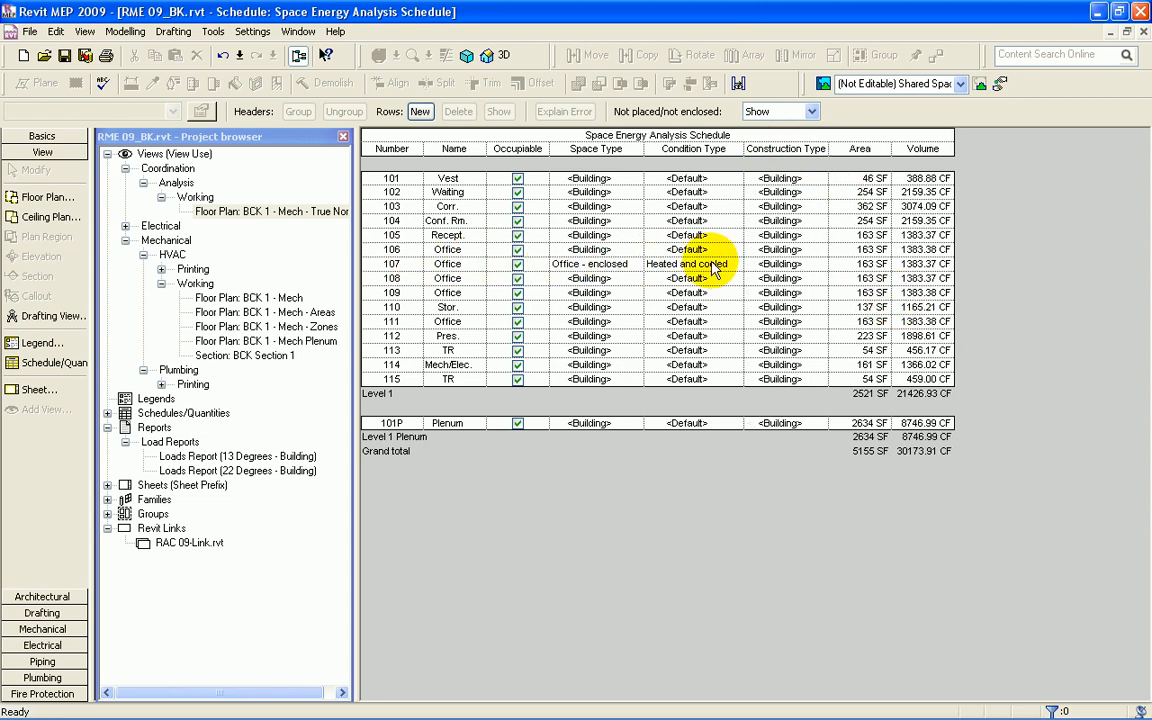
Step: Tile the schedule beside the True North floor plan, locate space 107 from its schedule row, and maximize the schedule again
{"action": "left_click", "coordinate": [298, 31]}
{"action": "left_click", "coordinate": [313, 84]}
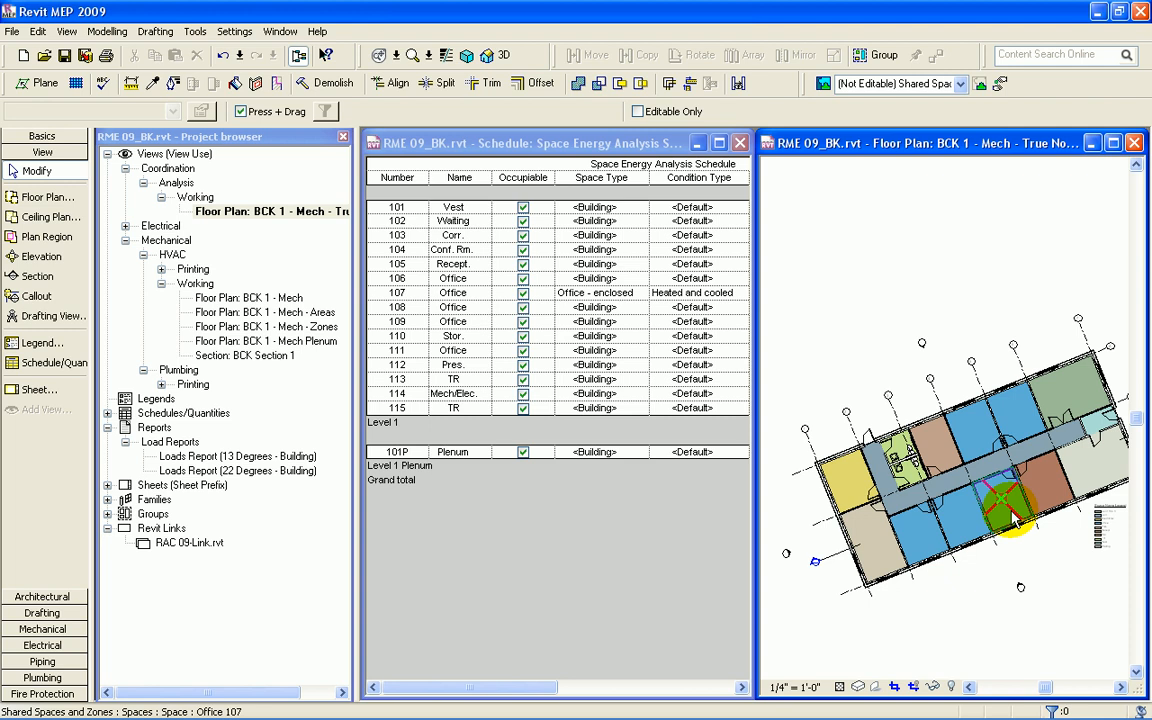
{"action": "left_click", "coordinate": [396, 292]}
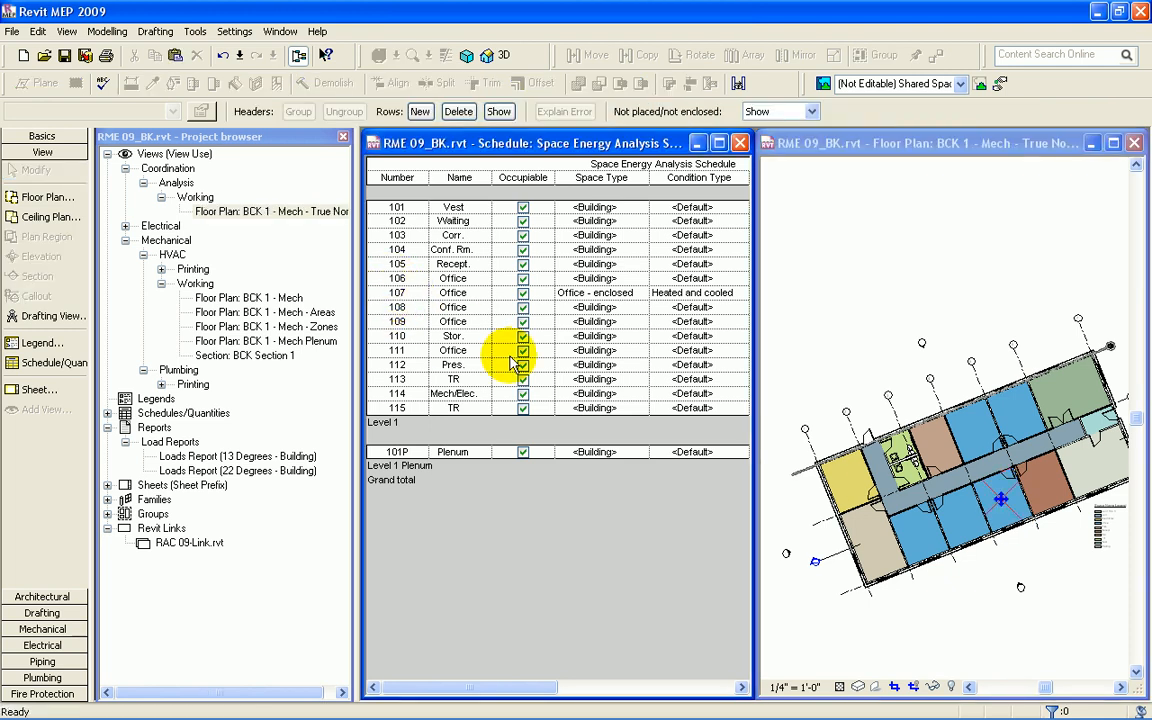
{"action": "left_click", "coordinate": [719, 144]}
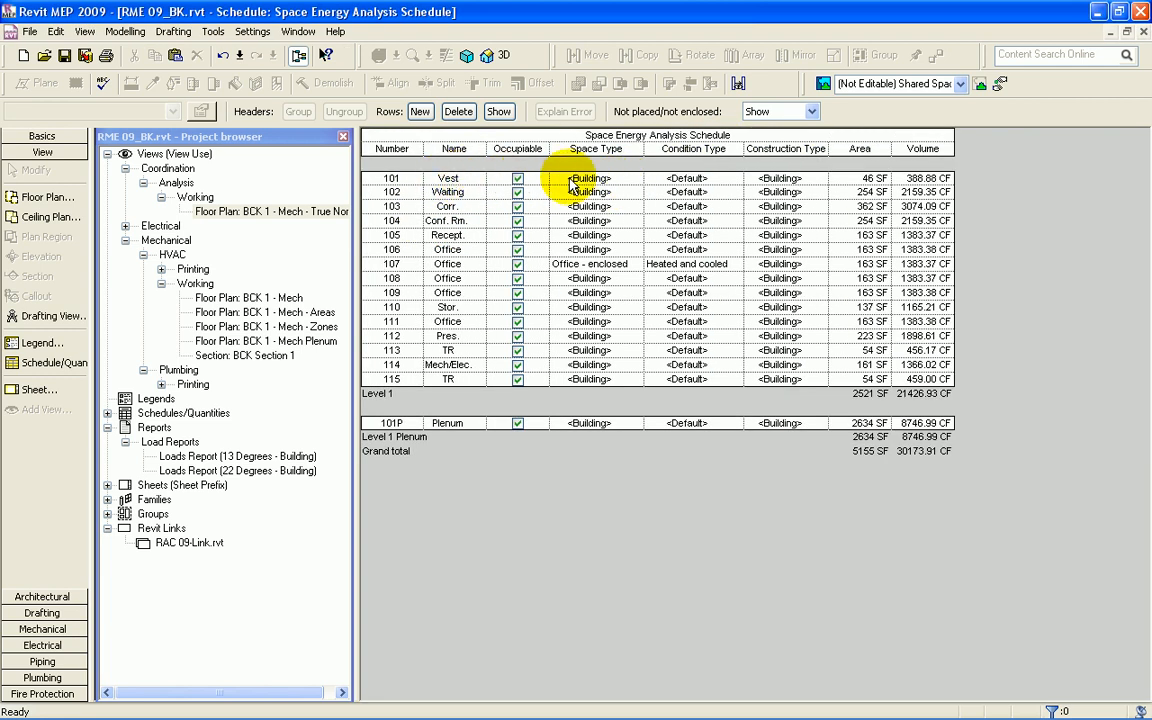
Step: Set the space type of vestibule 101 to Corridor/Transition and its condition type to Heated and cooled in the schedule
{"action": "left_click", "coordinate": [636, 180]}
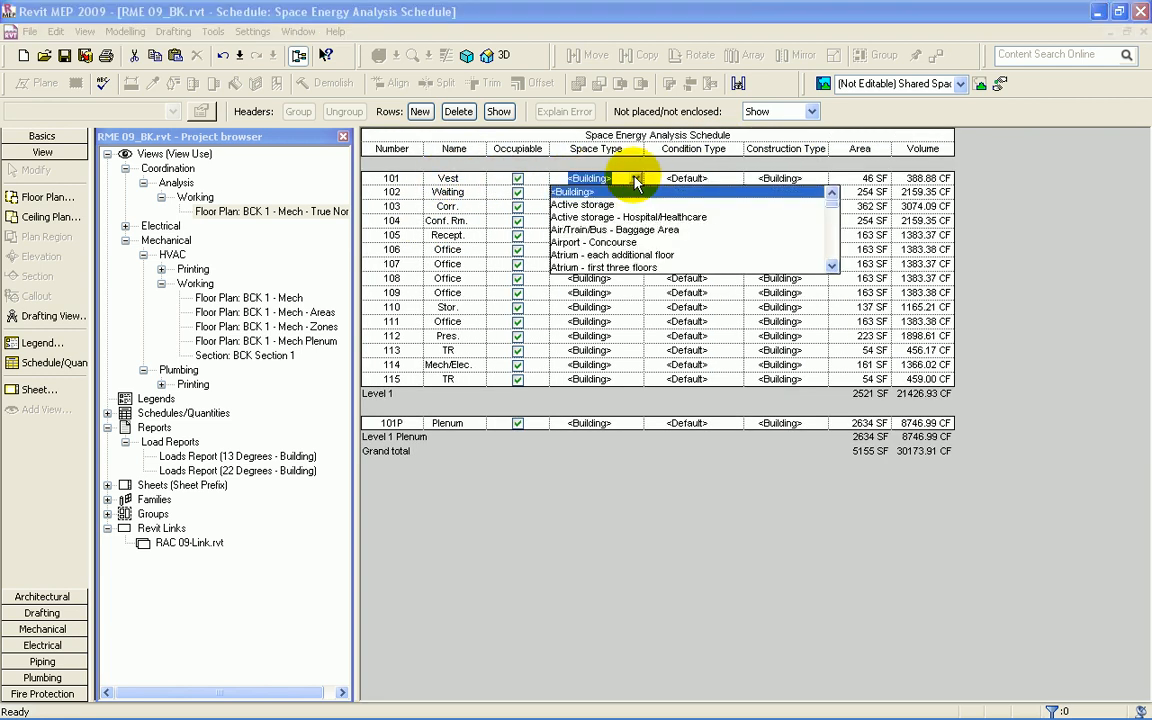
{"action": "key", "text": "c"}
{"action": "scroll", "coordinate": [612, 250], "scroll_direction": "down", "scroll_amount": 2}
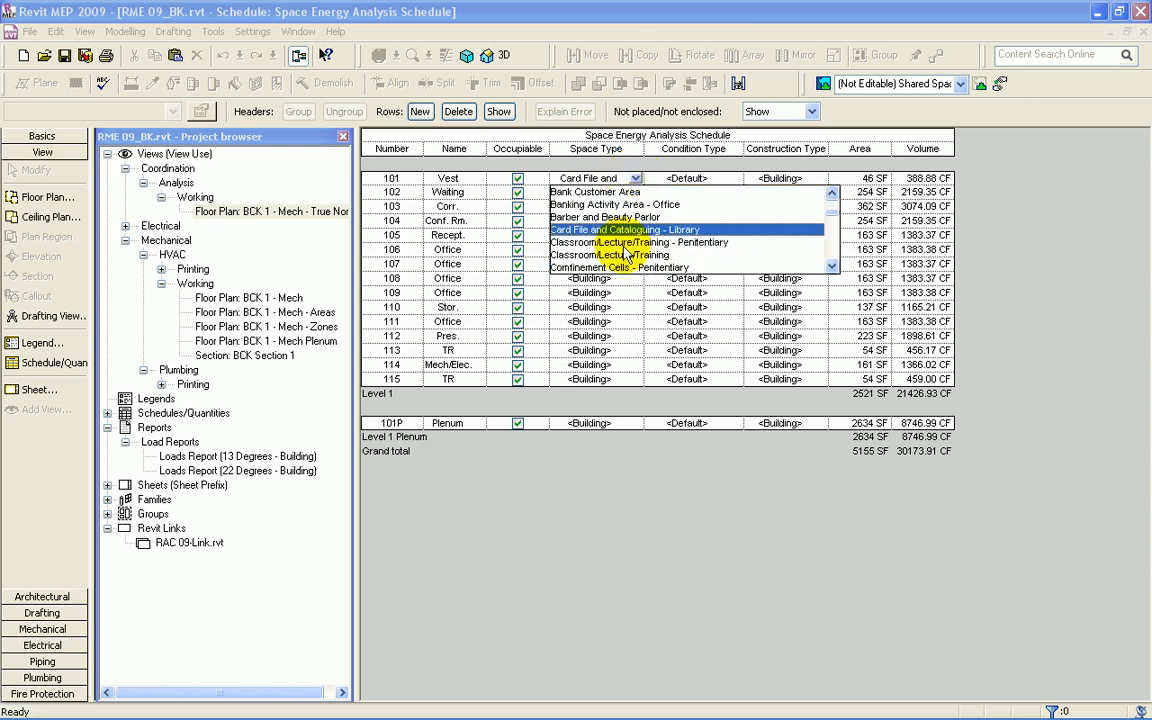
{"action": "left_click", "coordinate": [587, 268]}
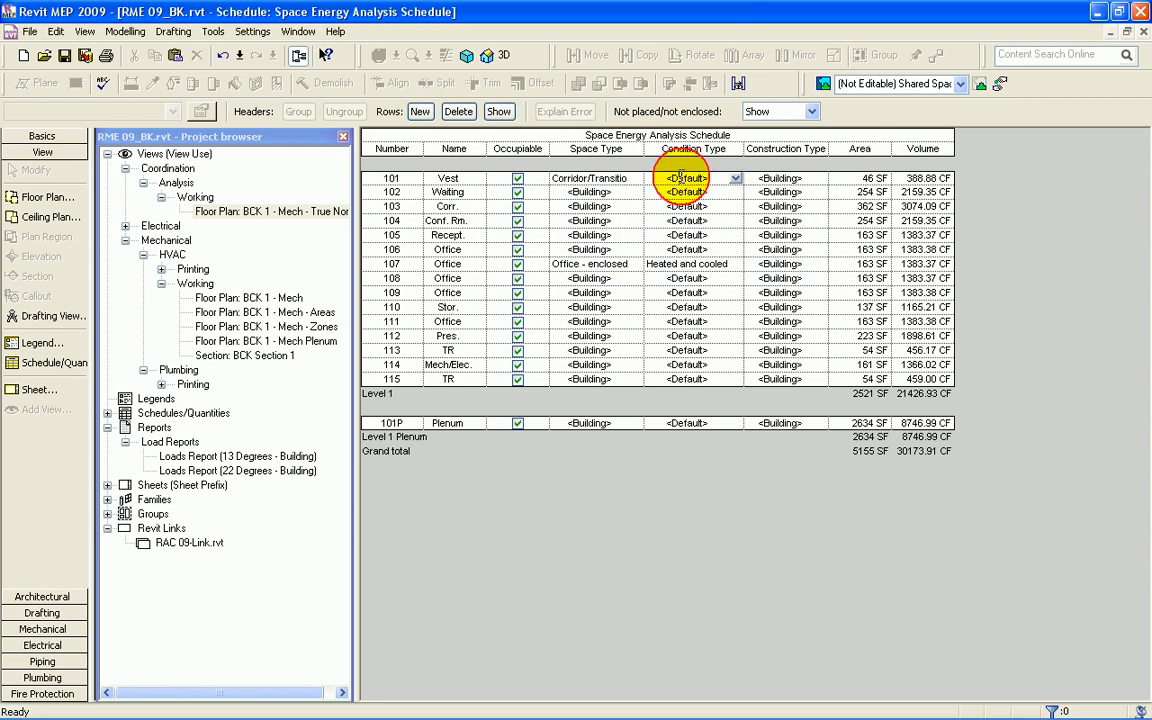
{"action": "left_click", "coordinate": [736, 179]}
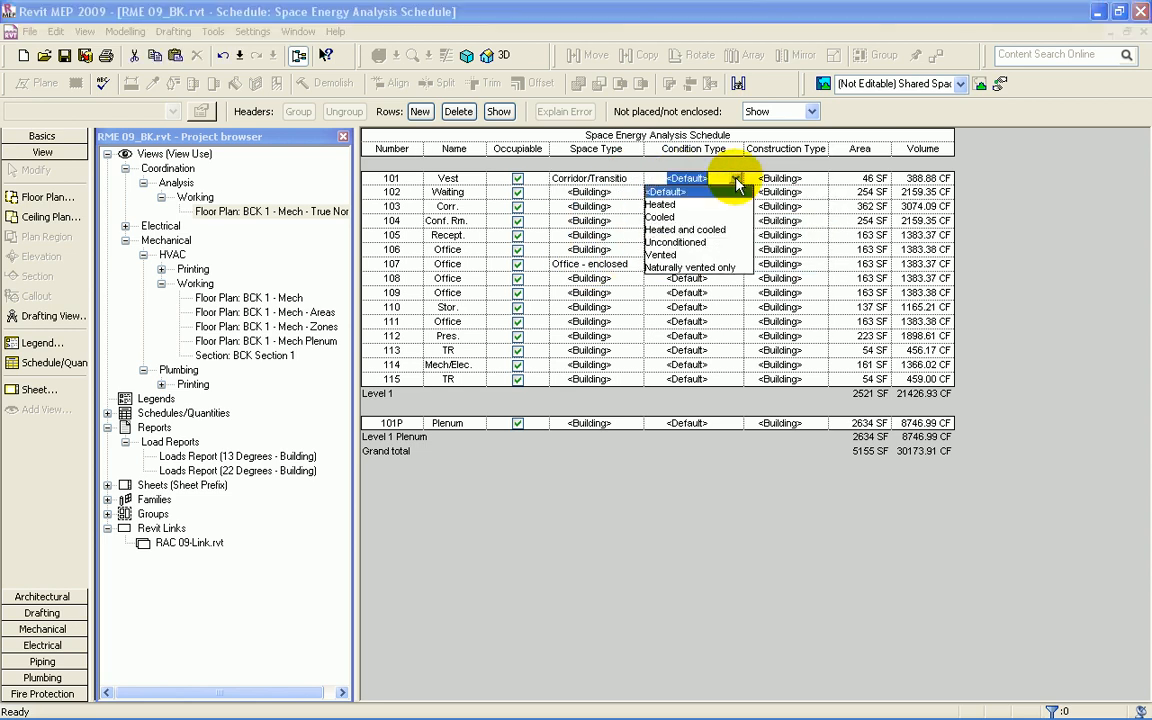
{"action": "left_click", "coordinate": [690, 229]}
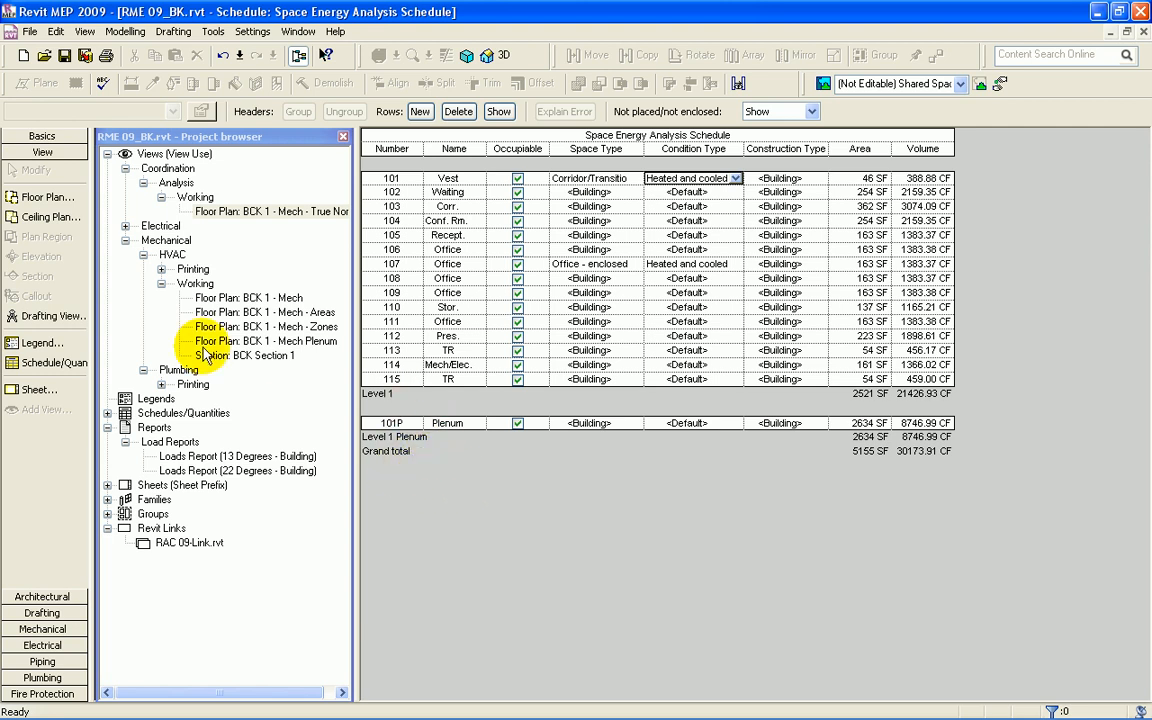
{"action": "left_click", "coordinate": [298, 31]}
{"action": "left_click", "coordinate": [313, 112]}
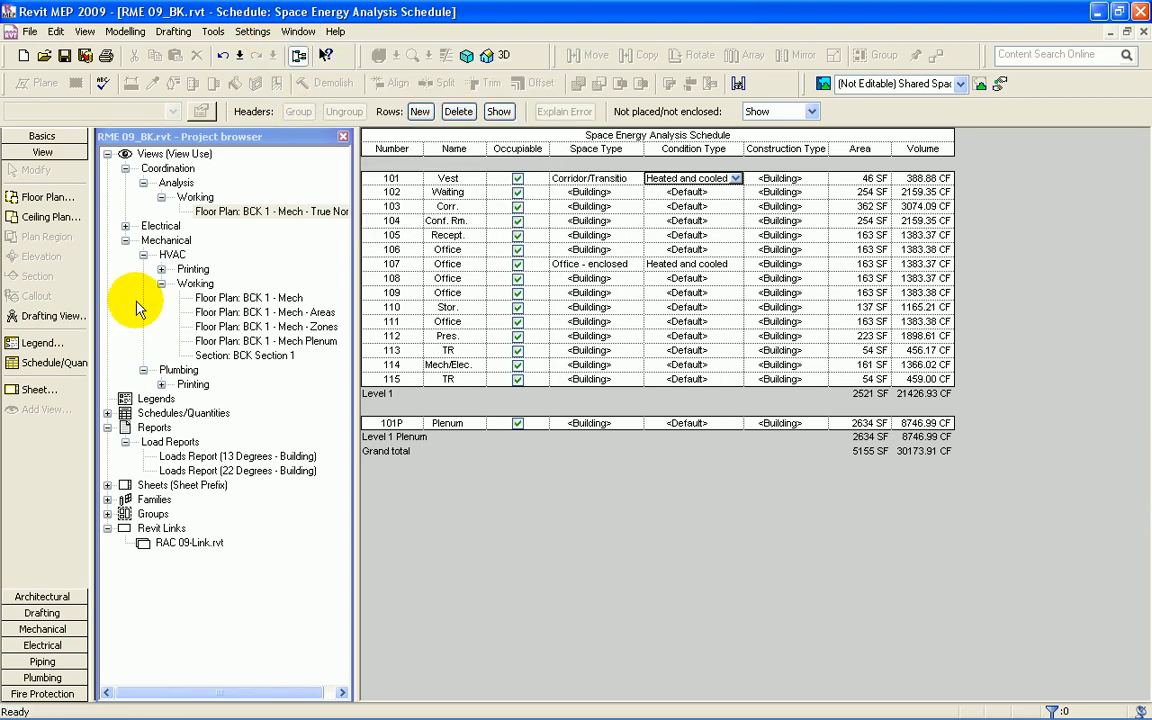
Step: Create a new Spaces key schedule named Space Legend with the key name Space Type Key
{"action": "left_click", "coordinate": [46, 364]}
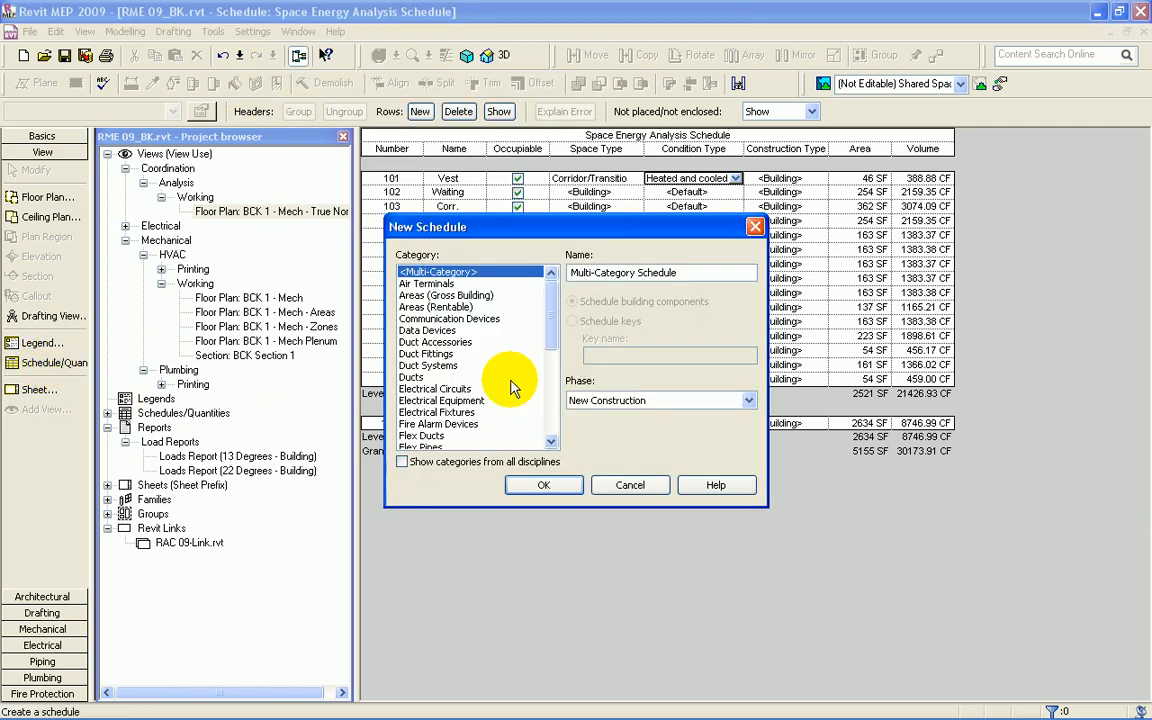
{"action": "left_click_drag", "start_coordinate": [552, 329], "coordinate": [500, 395]}
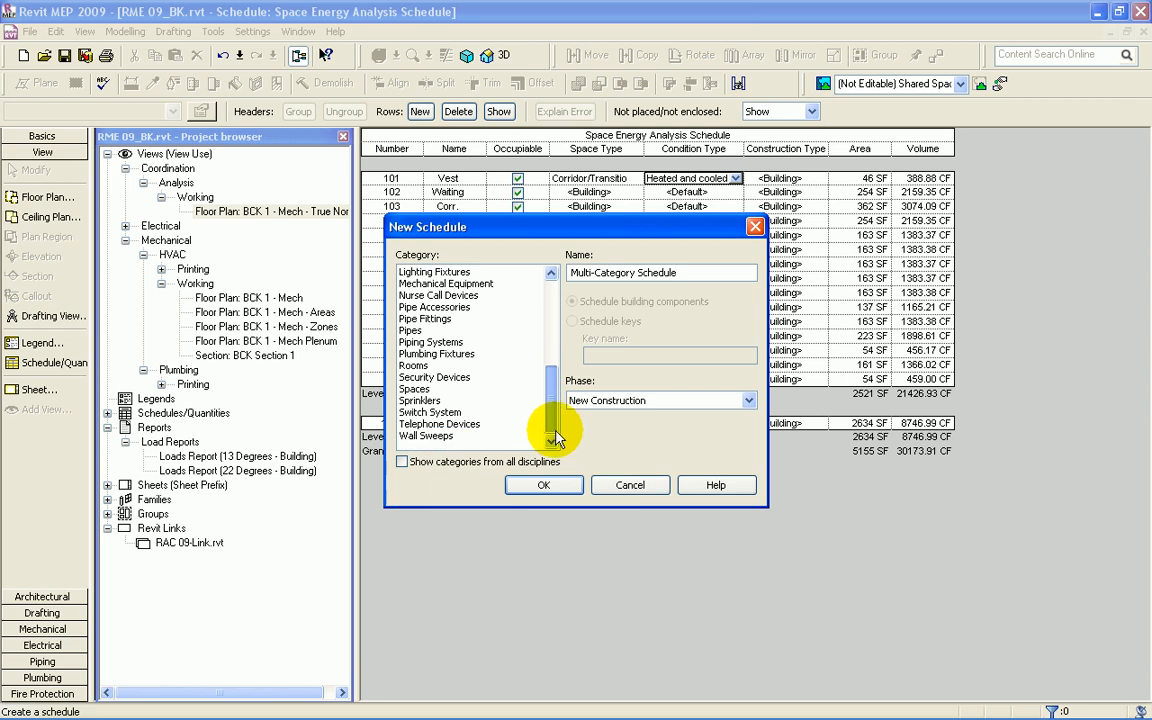
{"action": "left_click", "coordinate": [416, 389]}
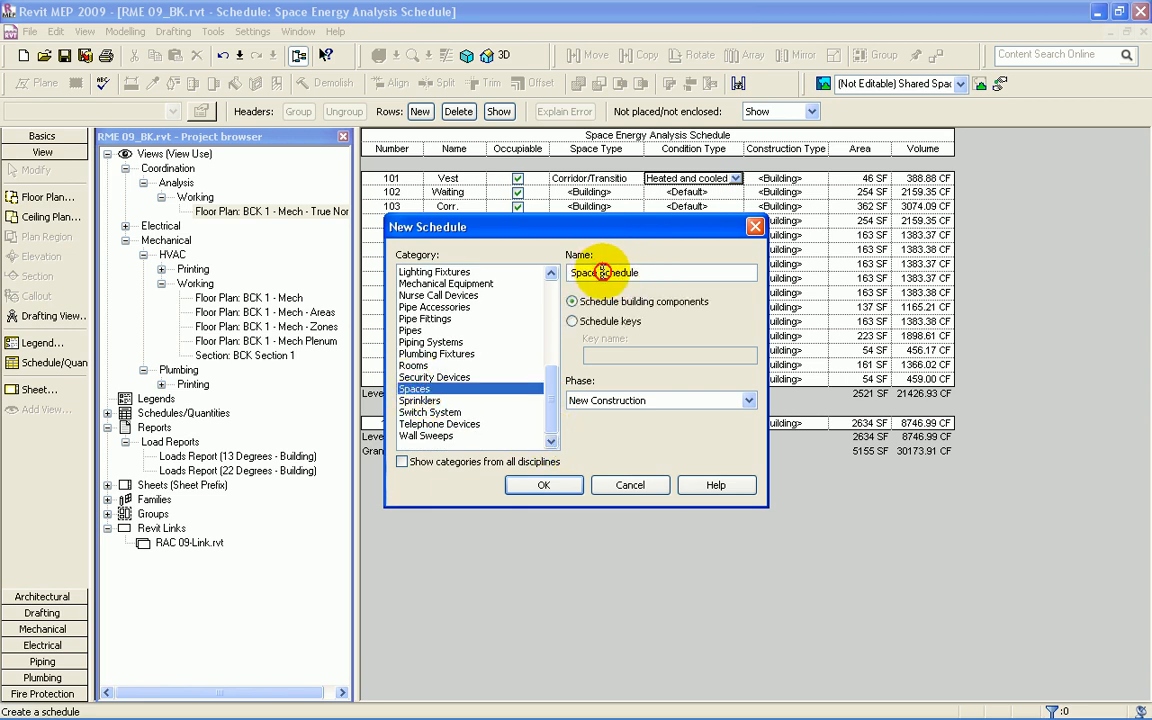
{"action": "left_click_drag", "start_coordinate": [599, 272], "coordinate": [665, 274]}
{"action": "type", "text": "Legen"}
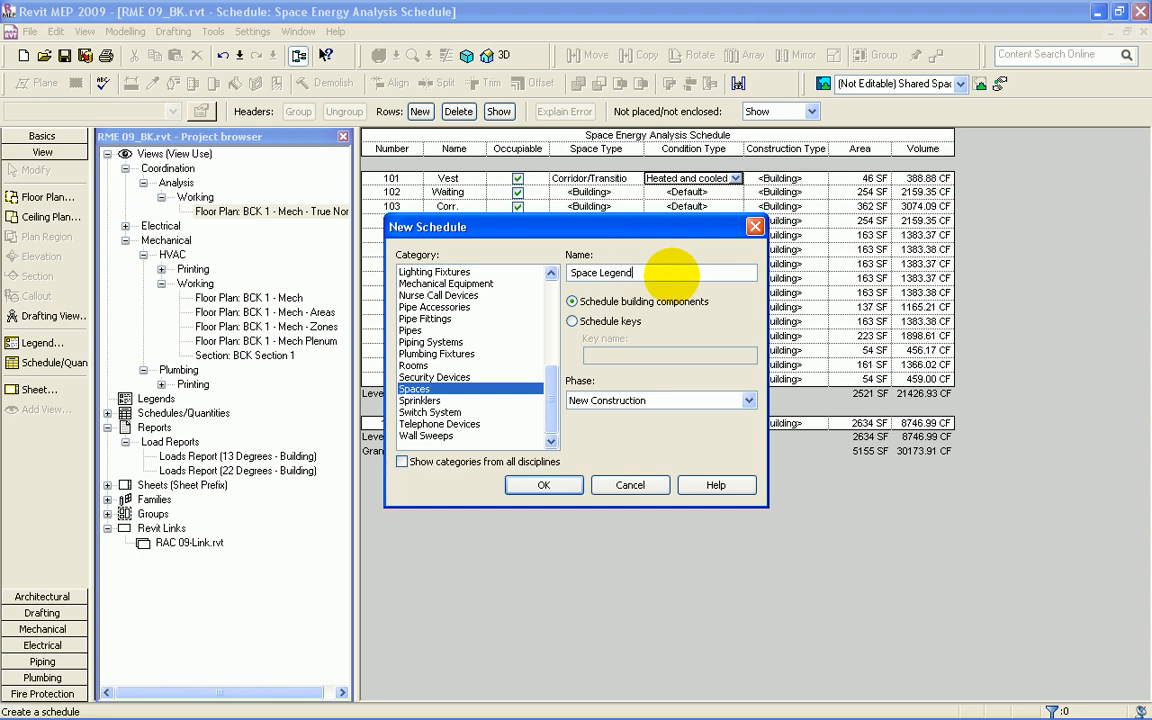
{"action": "type", "text": "d"}
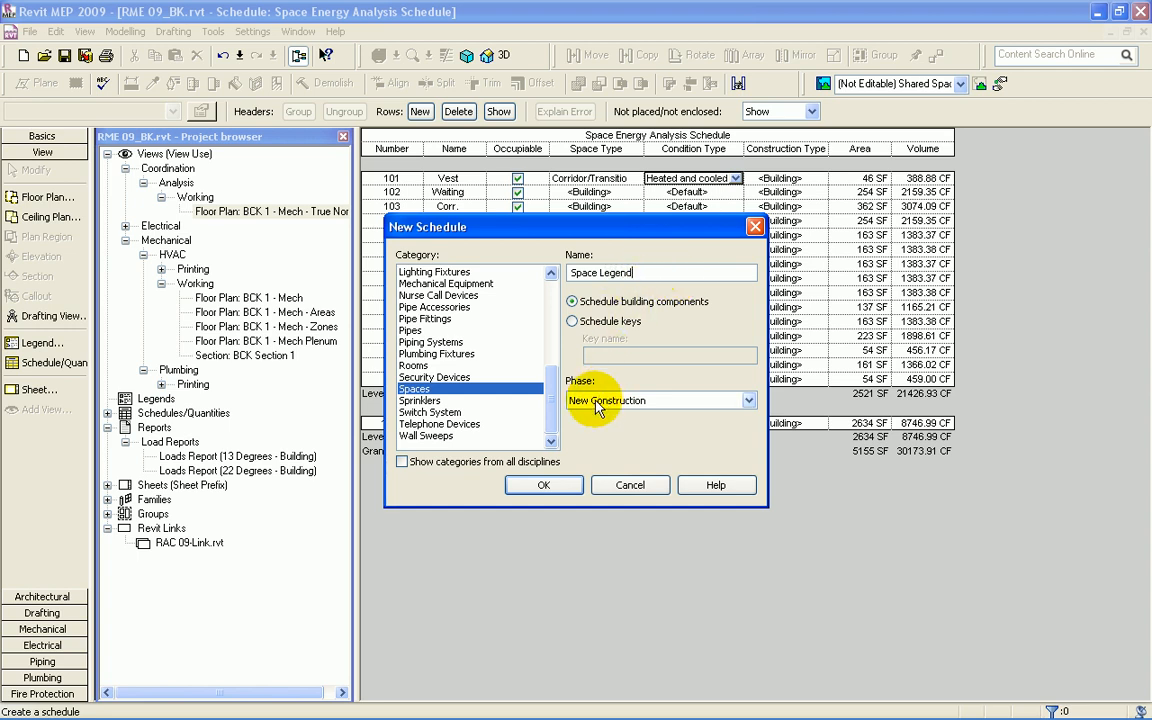
{"action": "left_click", "coordinate": [572, 321]}
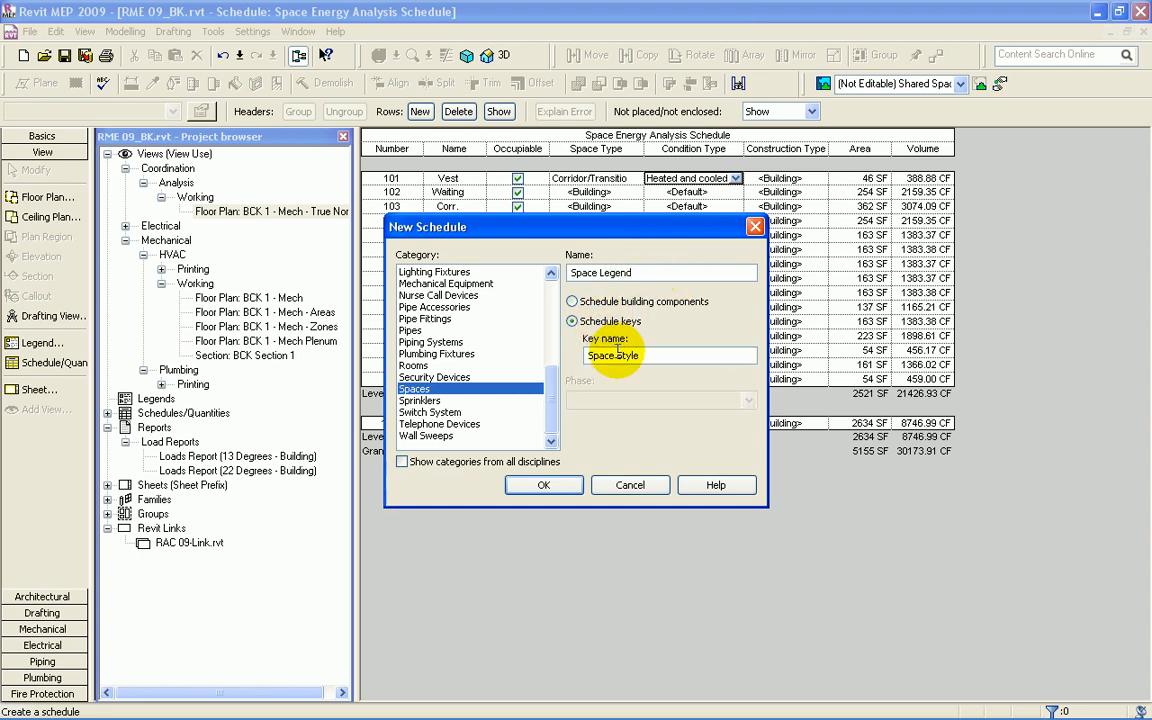
{"action": "left_click_drag", "start_coordinate": [641, 356], "coordinate": [617, 357]}
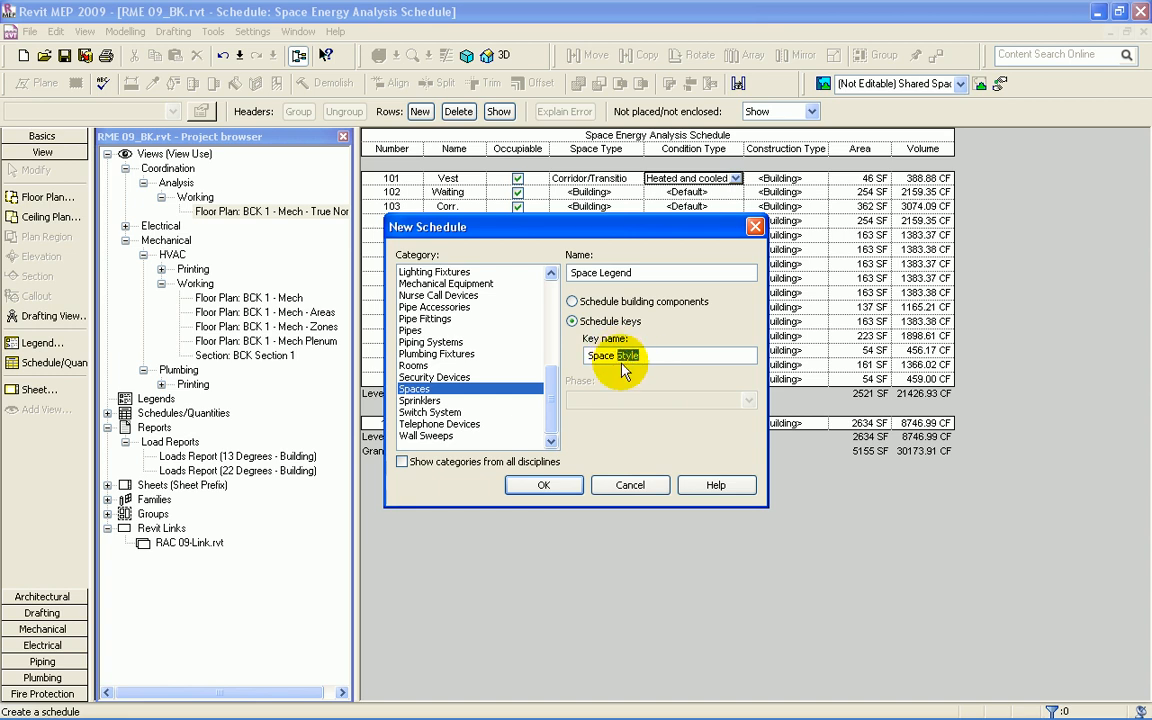
{"action": "type", "text": "Type Key"}
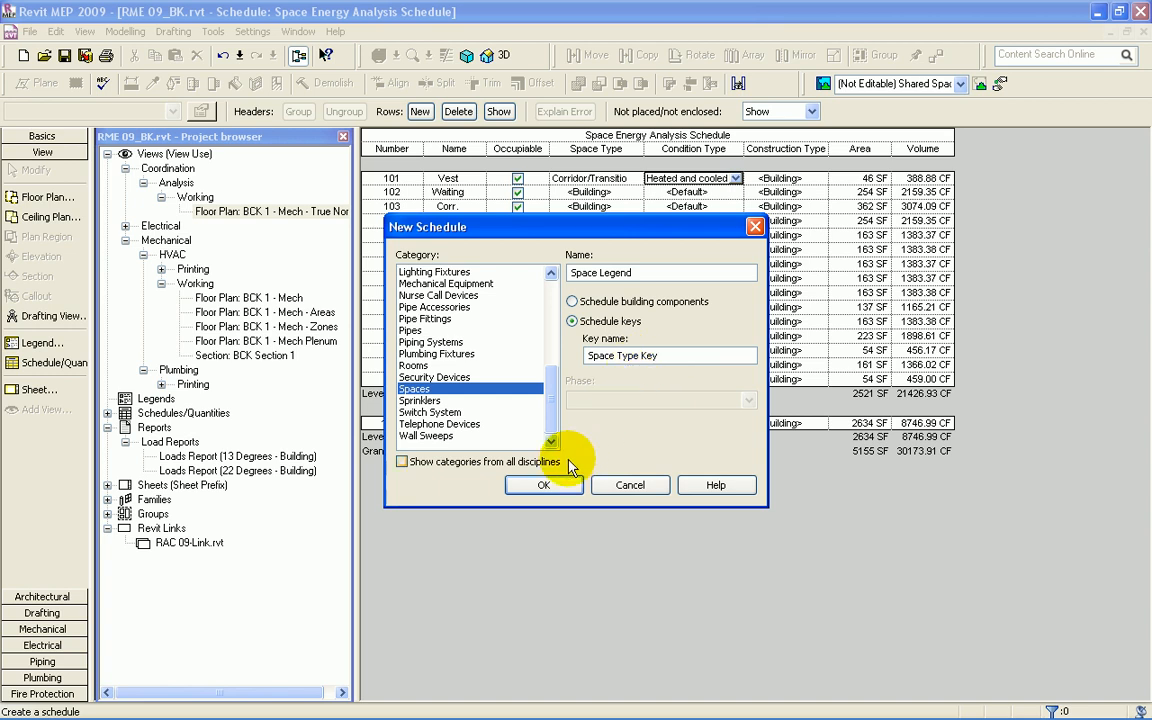
{"action": "left_click", "coordinate": [543, 487]}
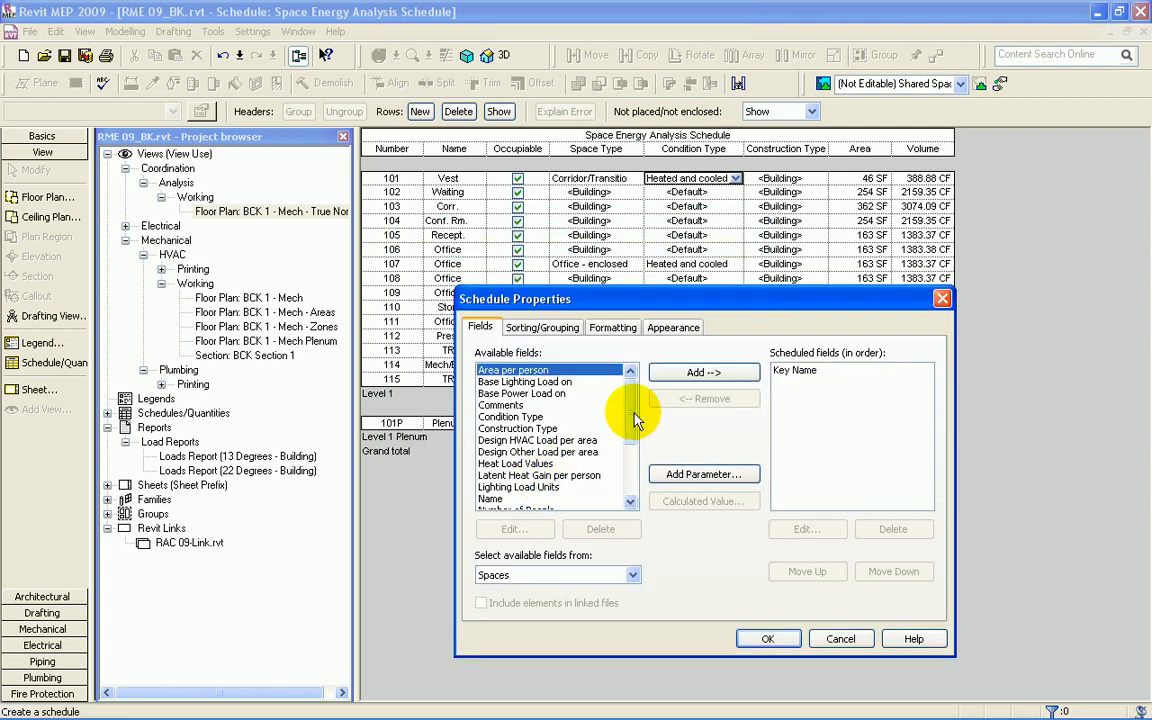
Step: Add the Space Type, Condition Type and Construction Type fields to the key schedule and finish its setup
{"action": "mouse_move", "coordinate": [632, 418]}
{"action": "left_mouse_down"}
{"action": "mouse_move", "coordinate": [632, 436]}
{"action": "mouse_move", "coordinate": [632, 400]}
{"action": "left_mouse_up"}
{"action": "scroll", "coordinate": [632, 415], "scroll_direction": "down", "scroll_amount": 3}
{"action": "double_click", "coordinate": [525, 452]}
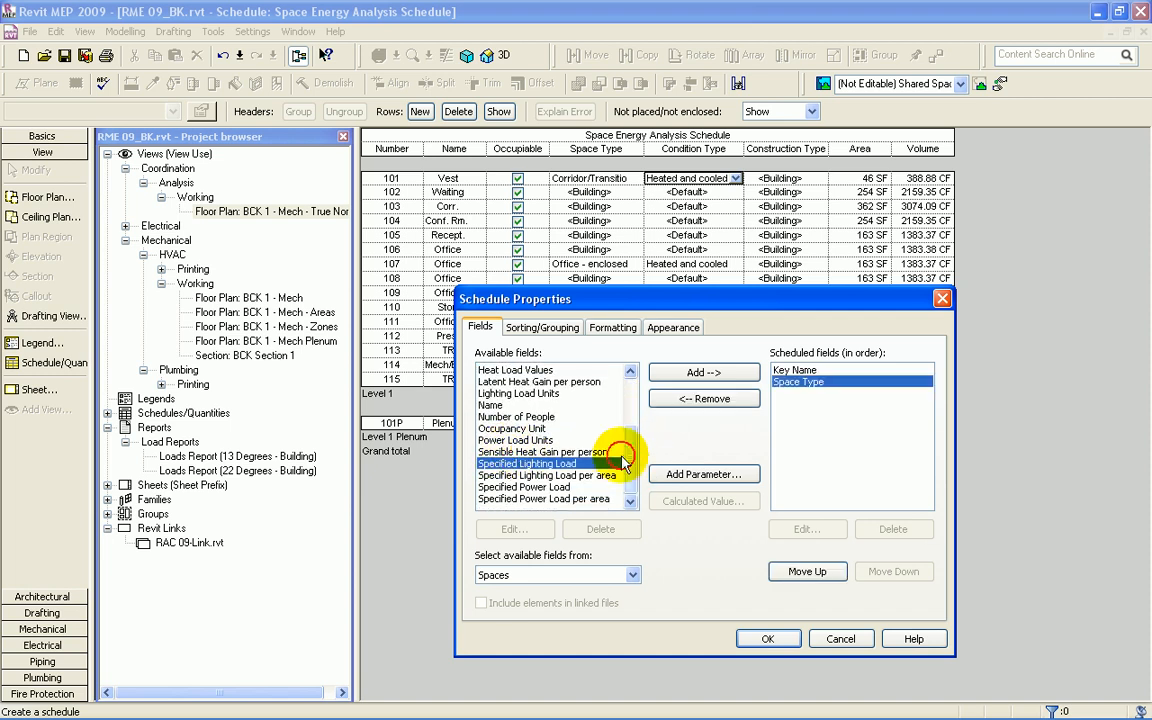
{"action": "left_click_drag", "start_coordinate": [636, 457], "coordinate": [630, 375]}
{"action": "double_click", "coordinate": [512, 418]}
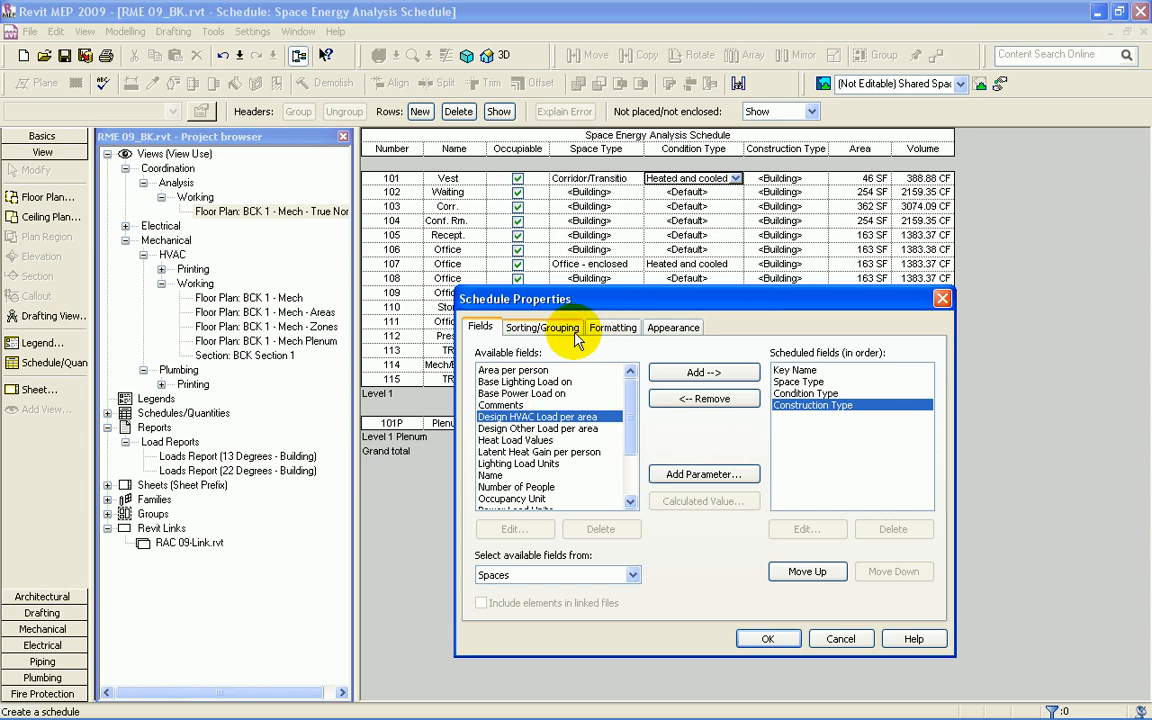
{"action": "left_click", "coordinate": [556, 330]}
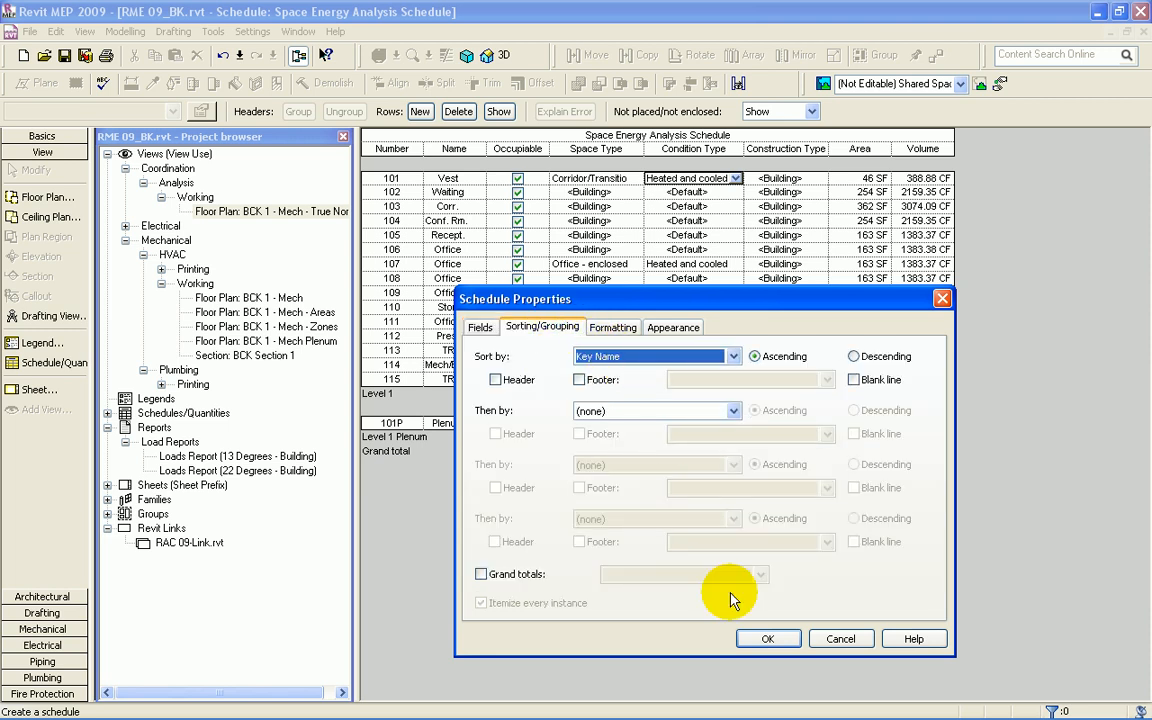
{"action": "left_click", "coordinate": [766, 637]}
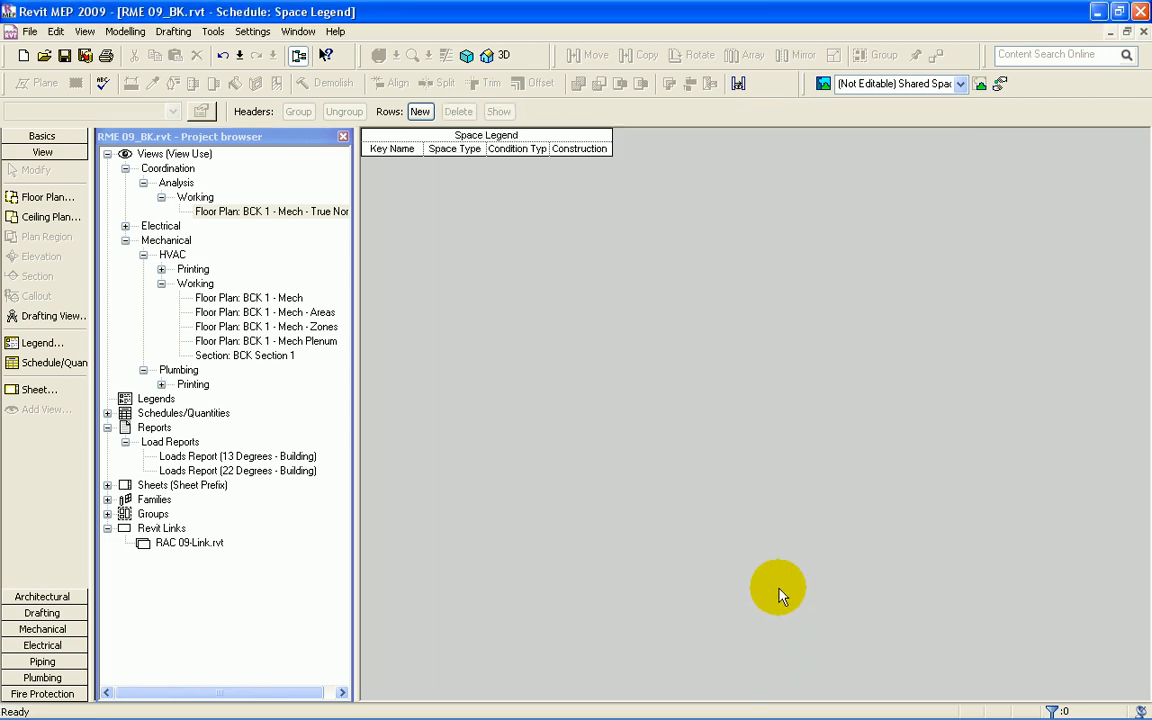
Step: Widen the Space Type, Condition Type and Construction Type columns and add eight empty key rows to the Space Legend
{"action": "double_click", "coordinate": [485, 148]}
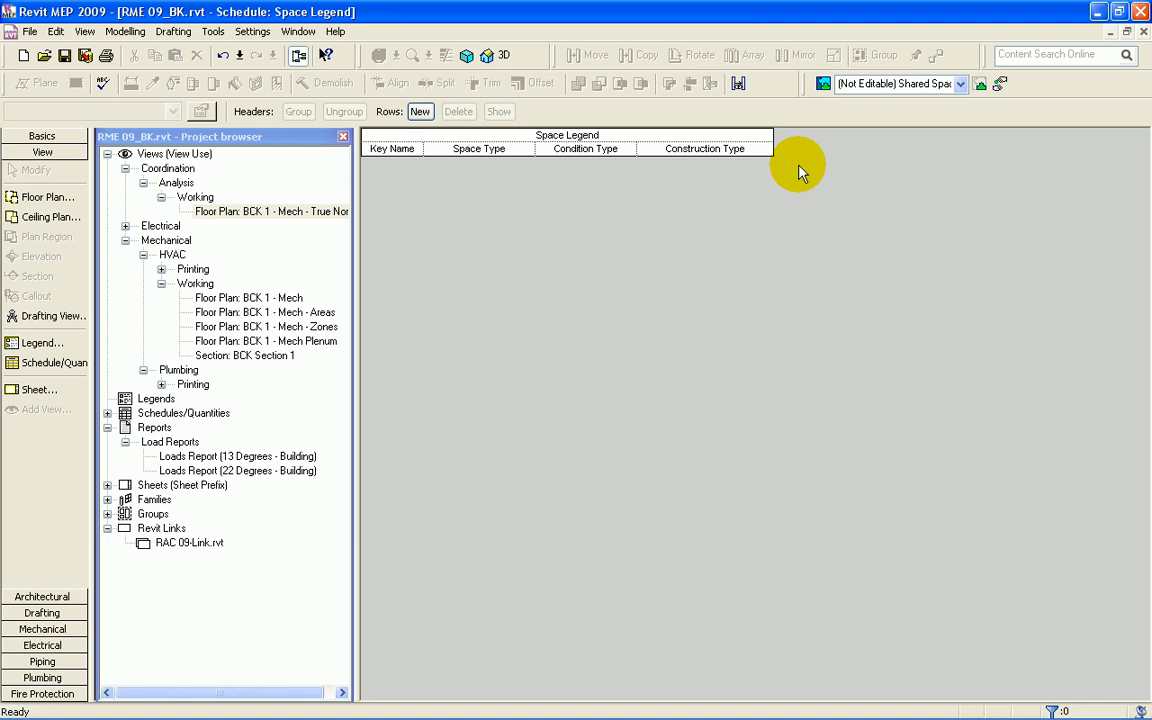
{"action": "left_click", "coordinate": [421, 111]}
{"action": "left_click", "coordinate": [421, 111]}
{"action": "left_click", "coordinate": [422, 112]}
{"action": "left_click", "coordinate": [423, 112]}
{"action": "left_click", "coordinate": [424, 112]}
{"action": "left_click", "coordinate": [421, 111]}
{"action": "left_click", "coordinate": [421, 111]}
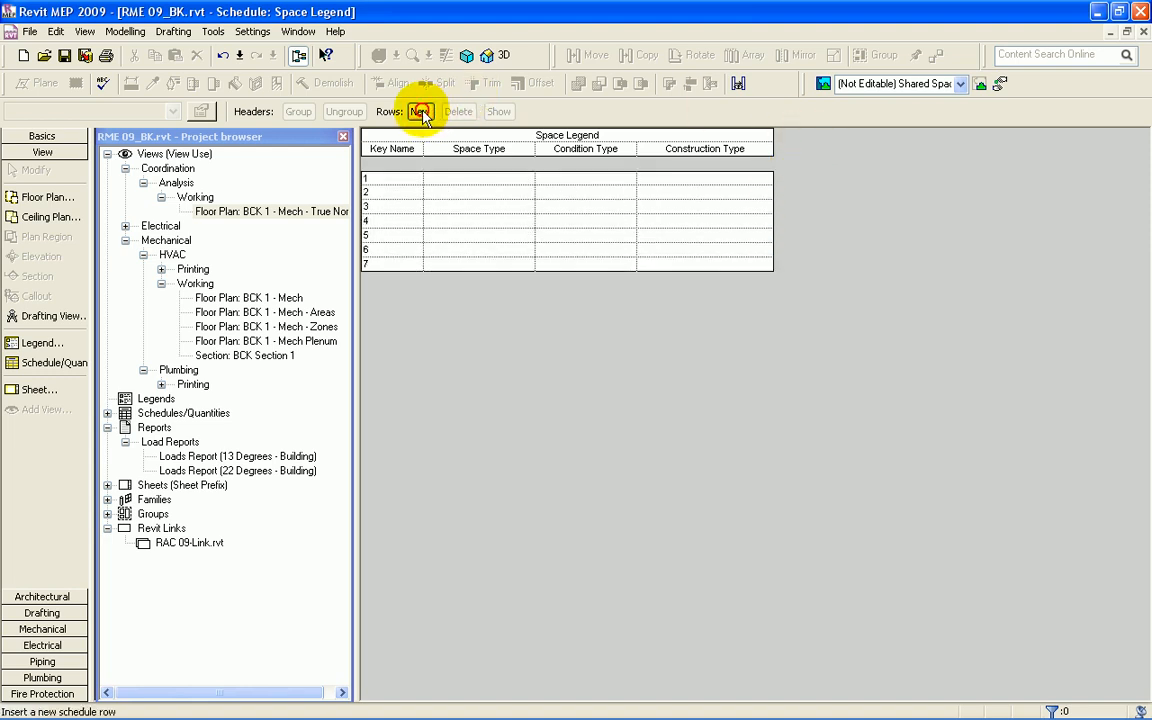
{"action": "left_click", "coordinate": [421, 112]}
Step: Name the first two keys Common and Offices in the Space Legend
{"action": "left_click", "coordinate": [381, 180]}
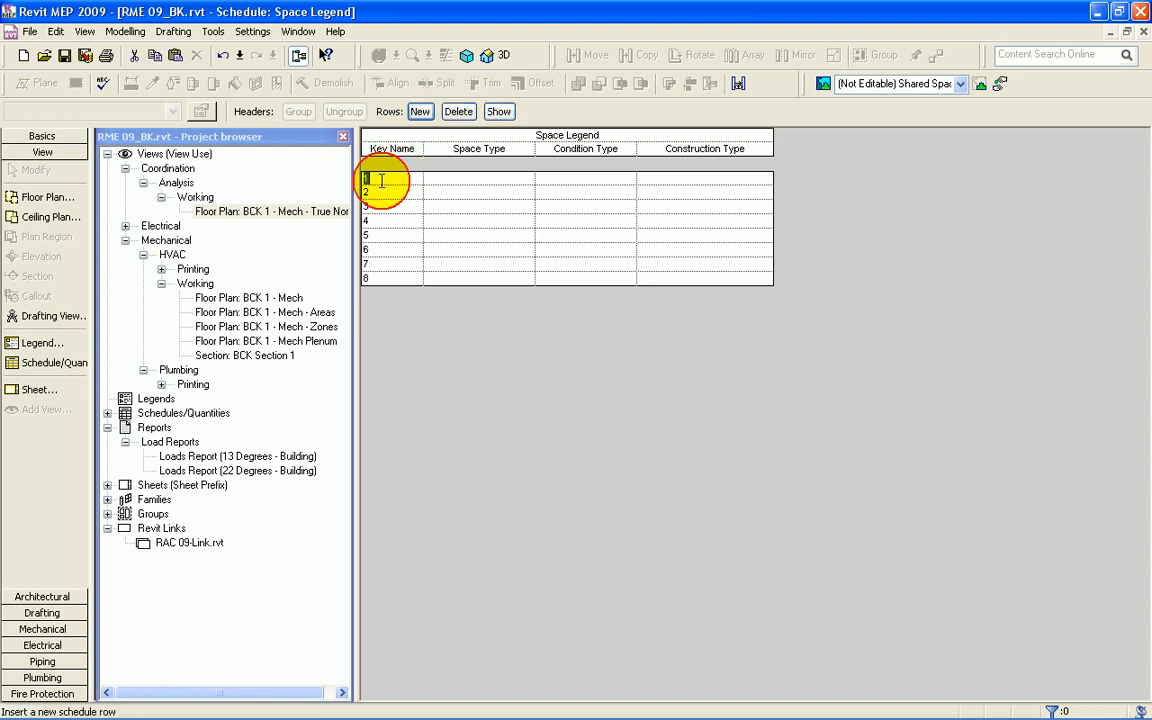
{"action": "type", "text": "Common"}
{"action": "left_click", "coordinate": [377, 178]}
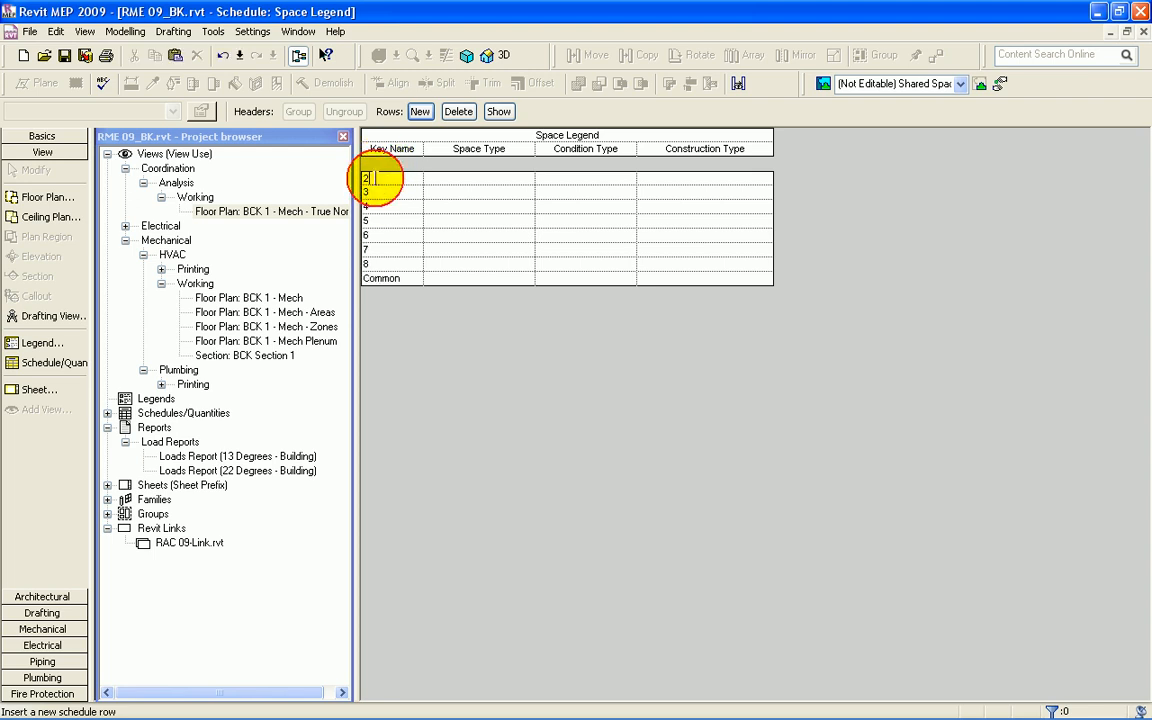
{"action": "key", "text": "BackSpace"}
{"action": "type", "text": "Office"}
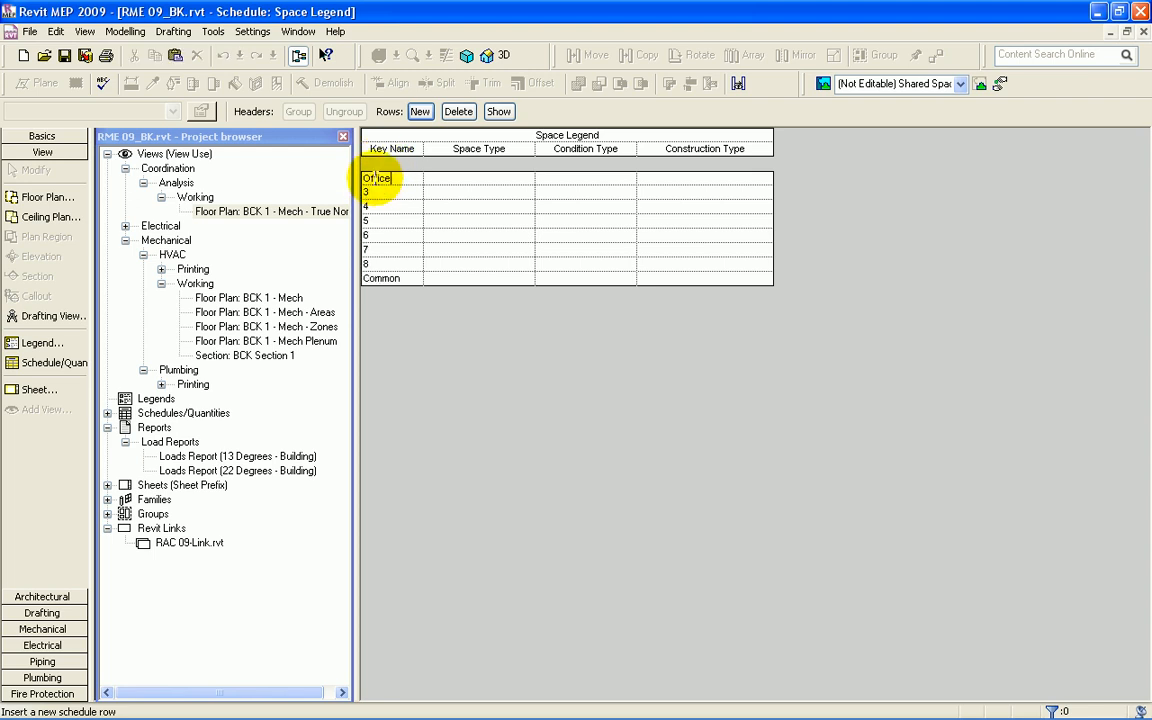
{"action": "type", "text": "s"}
Step: Name three more numbered keys Restrooms, Storage and Break Areas
{"action": "left_click", "coordinate": [378, 186]}
{"action": "type", "text": "Restrooms"}
{"action": "key", "text": "Return"}
{"action": "type", "text": "Storage"}
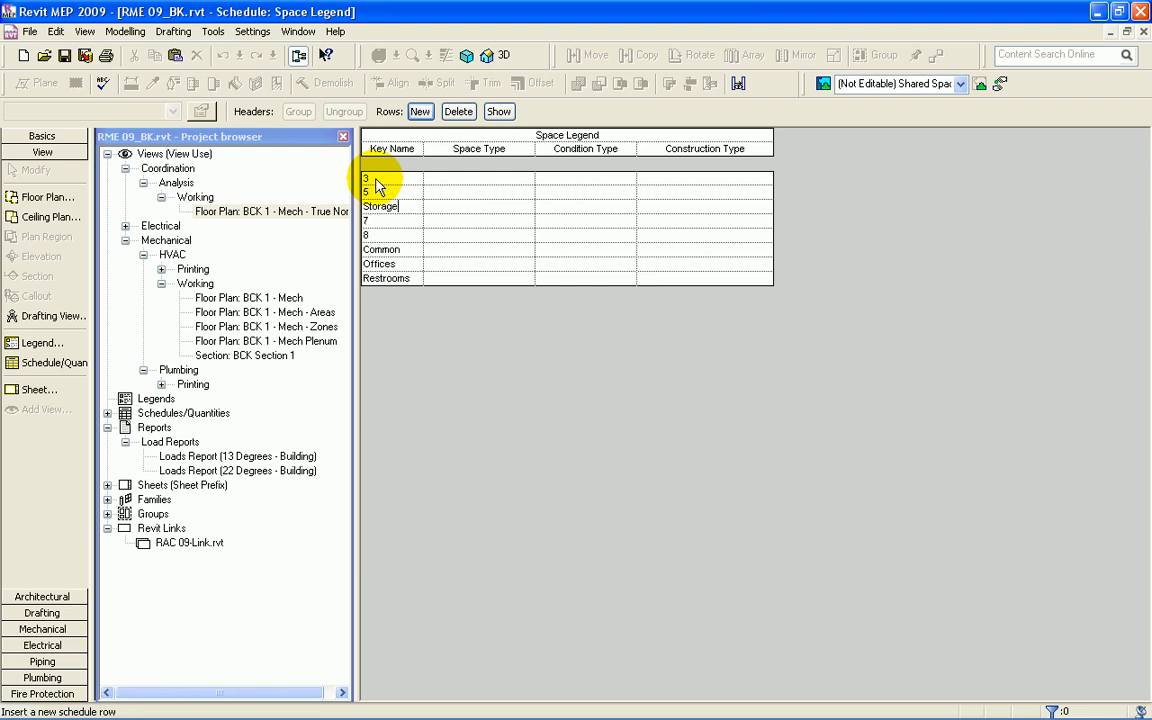
{"action": "key", "text": "Return"}
{"action": "type", "text": "Break Areas"}
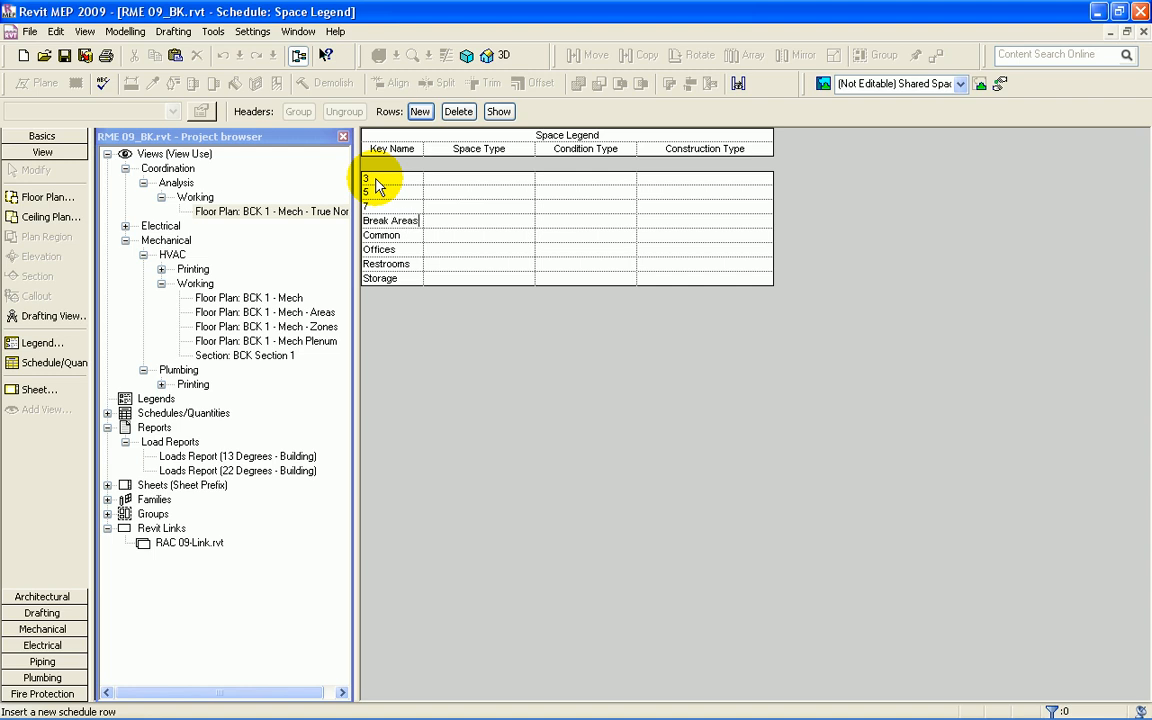
{"action": "key", "text": "Return"}
Step: Name the three remaining numbered keys Conference, Mech/Elect and Plenum
{"action": "left_click", "coordinate": [388, 177]}
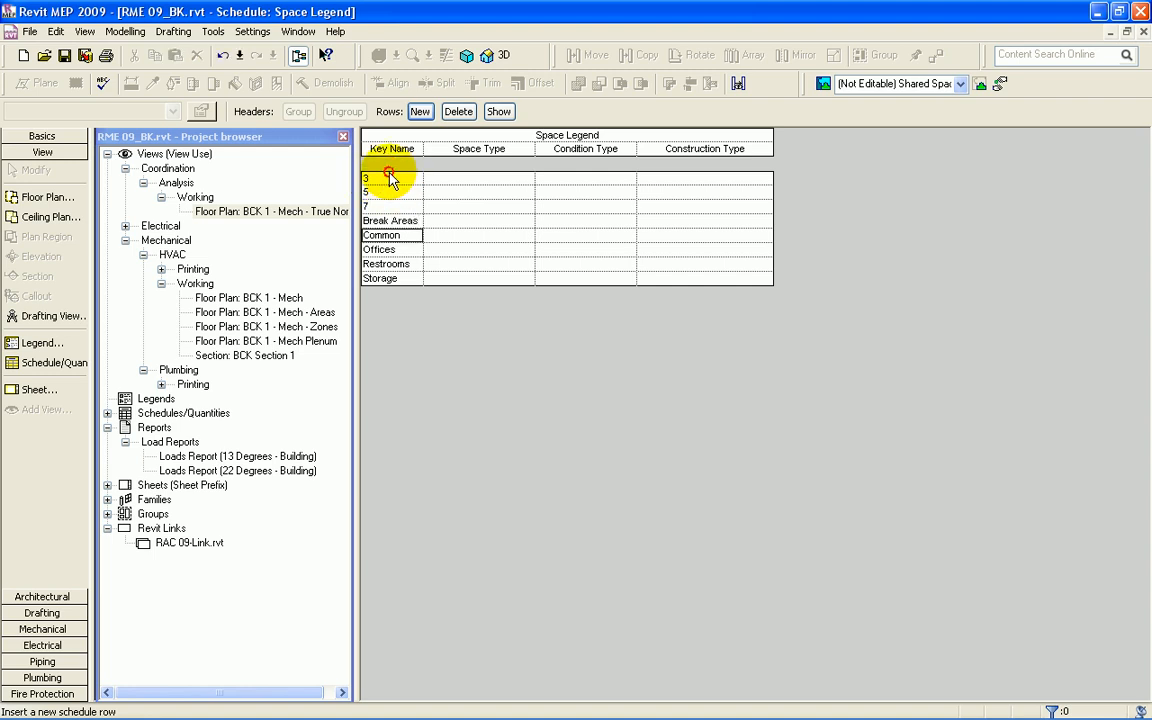
{"action": "type", "text": "Conference"}
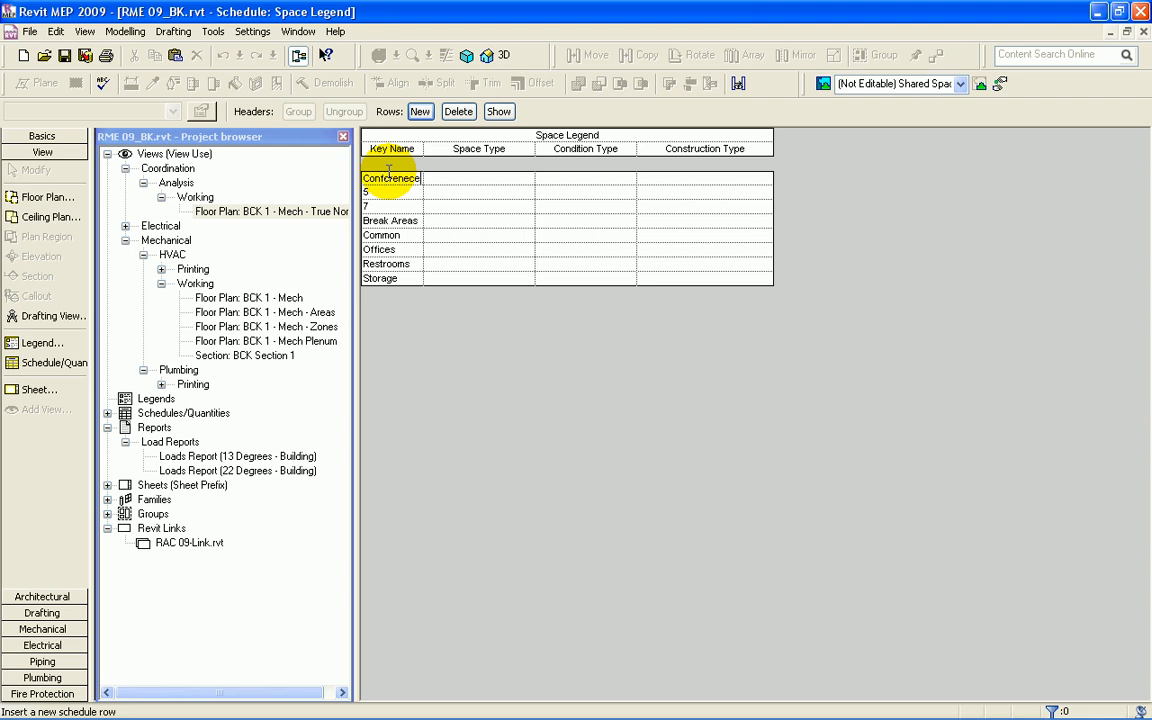
{"action": "key", "text": "BackSpace"}
{"action": "key", "text": "Return"}
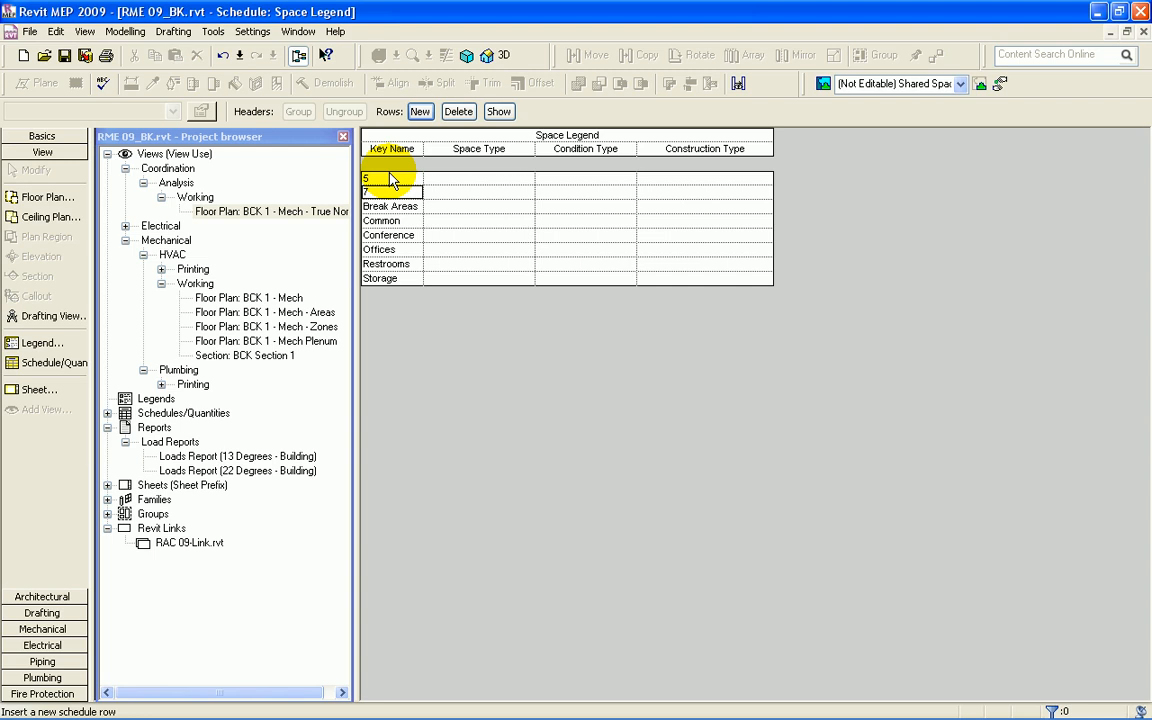
{"action": "type", "text": "ME"}
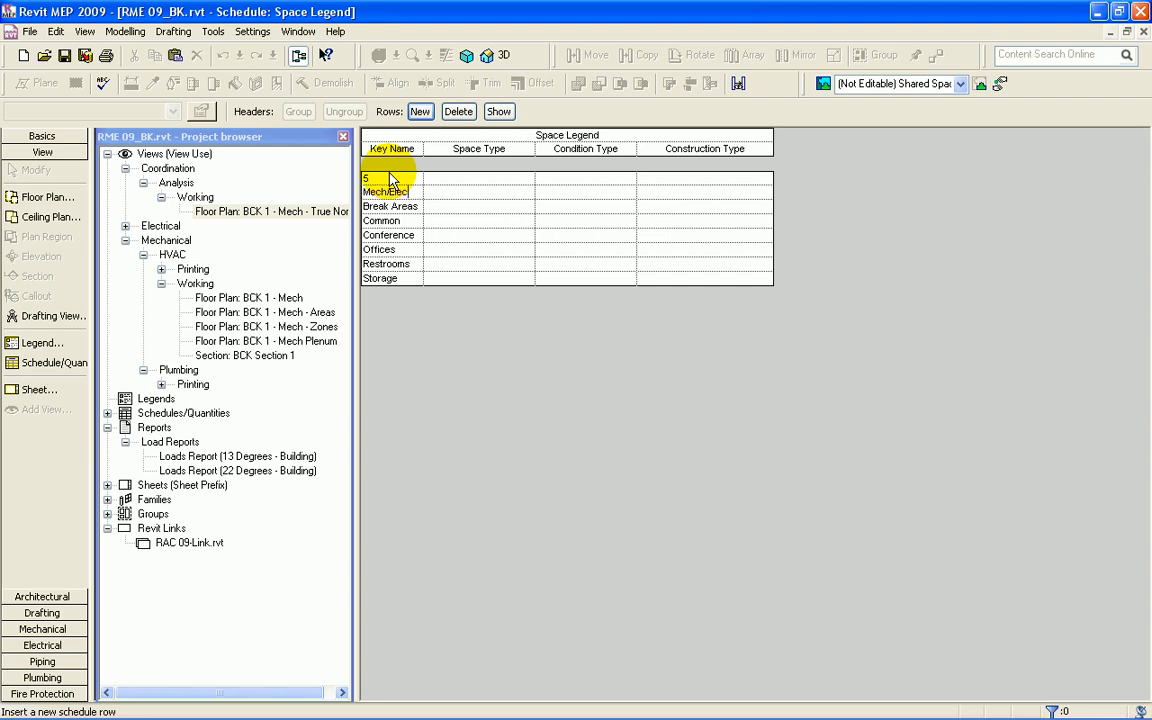
{"action": "key", "text": "Return"}
{"action": "type", "text": "Plenum"}
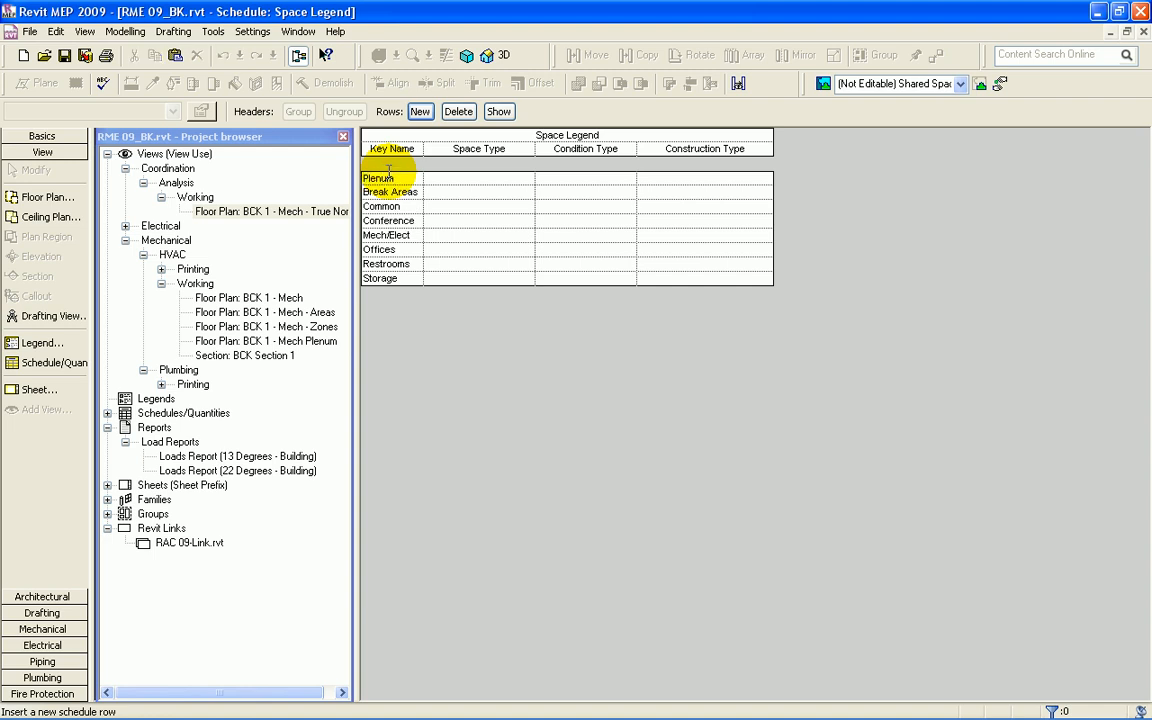
{"action": "left_click", "coordinate": [520, 181]}
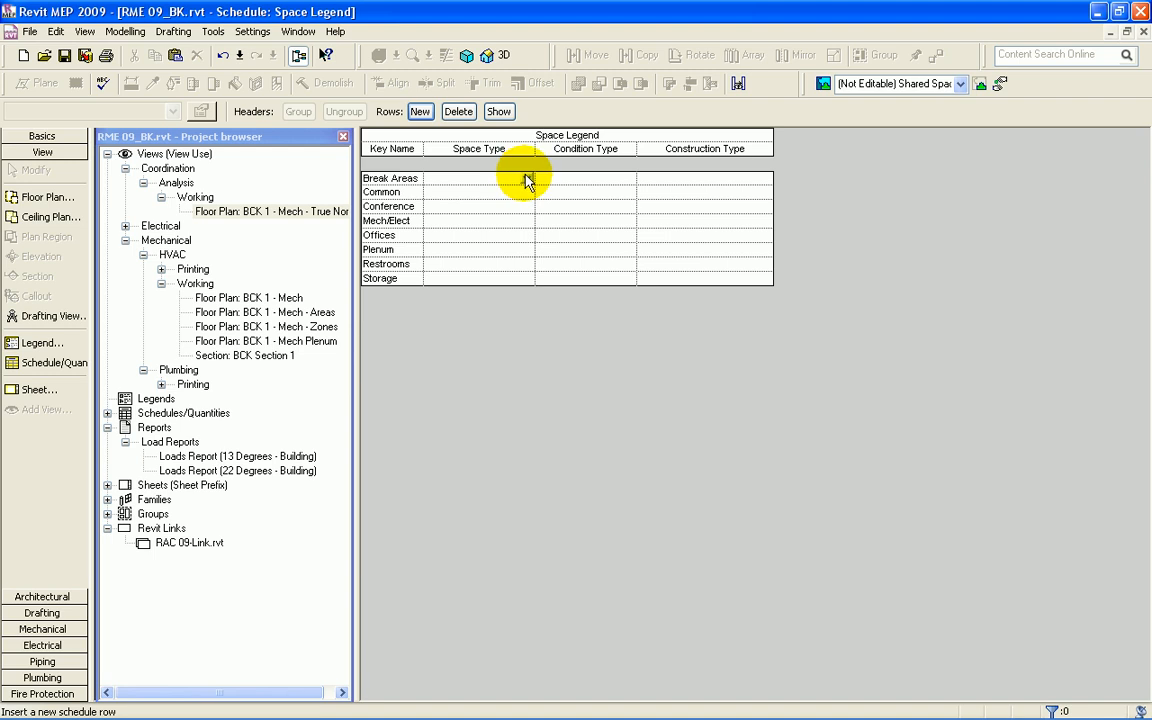
Step: Set the Break Areas key to space type Dining Area, condition type Heated and cooled, and construction type <Building>
{"action": "left_click", "coordinate": [527, 180]}
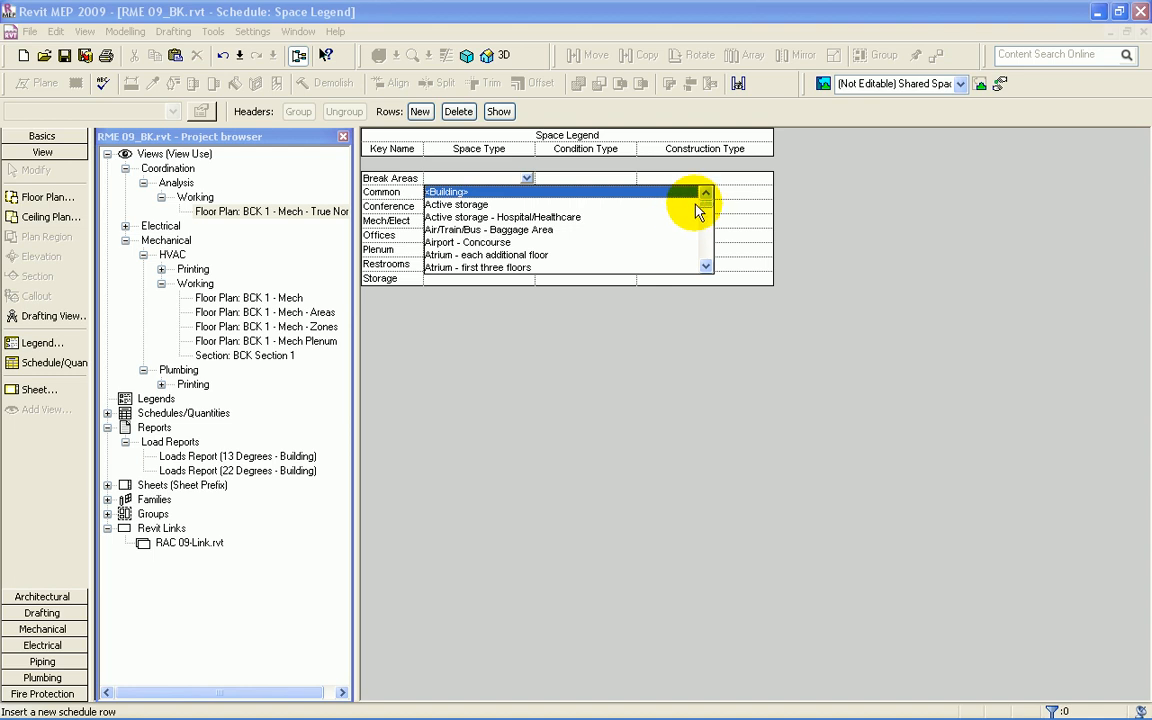
{"action": "key", "text": "d"}
{"action": "scroll", "coordinate": [528, 252], "scroll_direction": "down", "scroll_amount": 2}
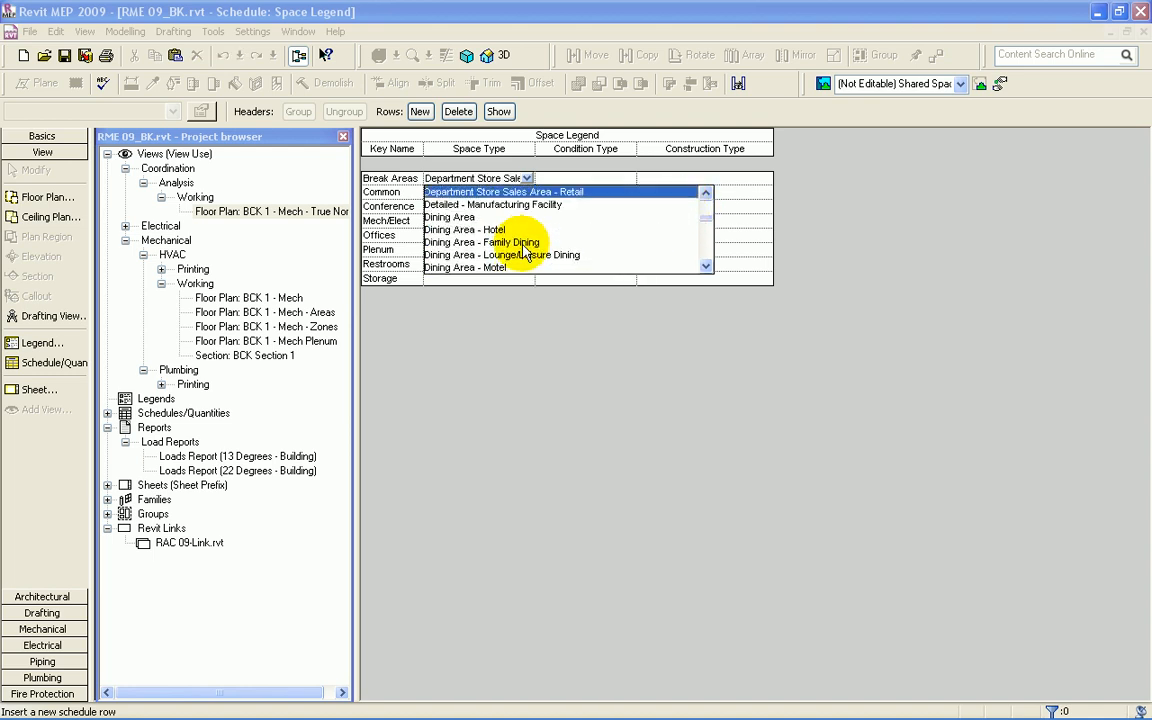
{"action": "left_click", "coordinate": [437, 217]}
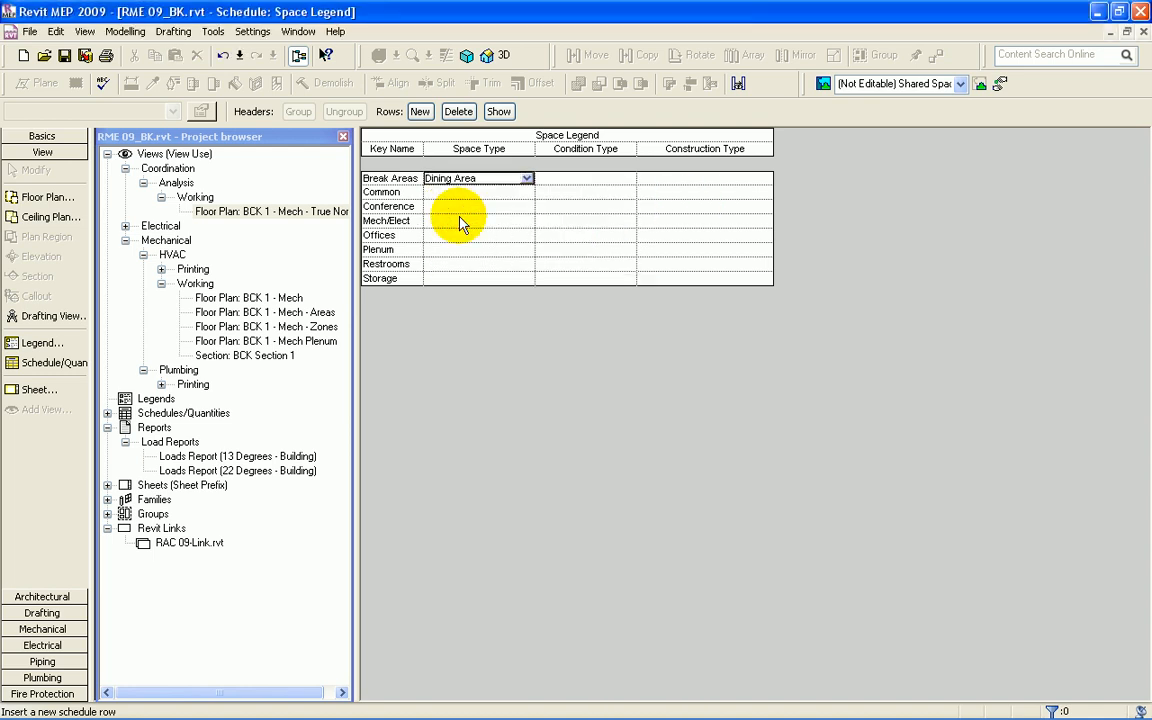
{"action": "left_click", "coordinate": [630, 180]}
{"action": "left_click", "coordinate": [585, 229]}
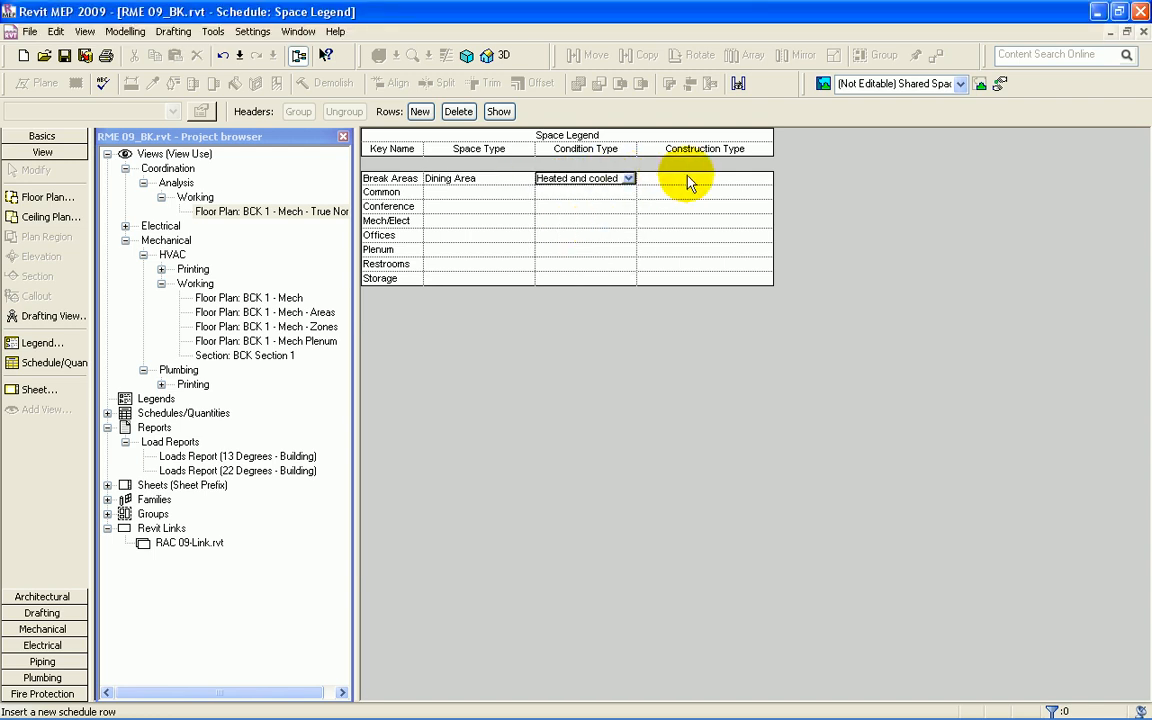
{"action": "left_click", "coordinate": [763, 182]}
{"action": "left_click", "coordinate": [767, 180]}
{"action": "key", "text": "Return"}
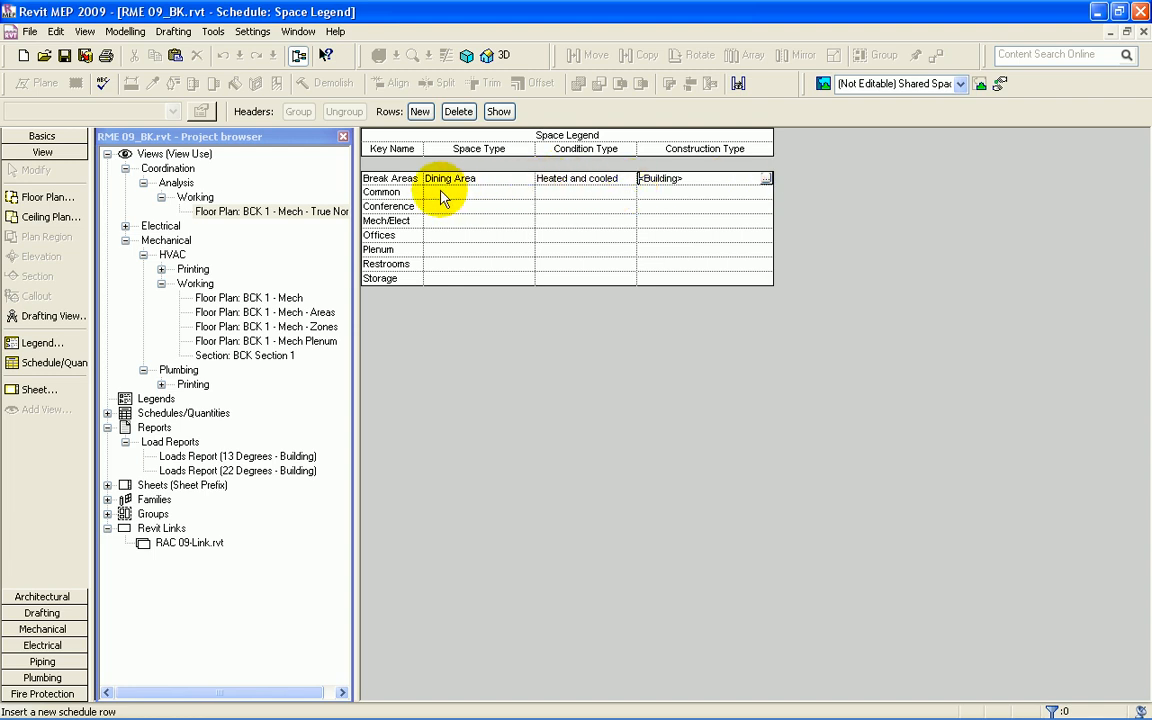
Step: Set the Common key to space type Corridor/Transition, condition type Heated and cooled, and construction type <Building>
{"action": "left_click", "coordinate": [500, 192]}
{"action": "left_click", "coordinate": [527, 192]}
{"action": "key", "text": "c"}
{"action": "scroll", "coordinate": [514, 252], "scroll_direction": "down", "scroll_amount": 2}
{"action": "left_click", "coordinate": [472, 283]}
{"action": "left_click", "coordinate": [579, 192]}
{"action": "left_click", "coordinate": [627, 192]}
{"action": "left_click", "coordinate": [566, 244]}
{"action": "left_click", "coordinate": [680, 192]}
{"action": "left_click", "coordinate": [765, 192]}
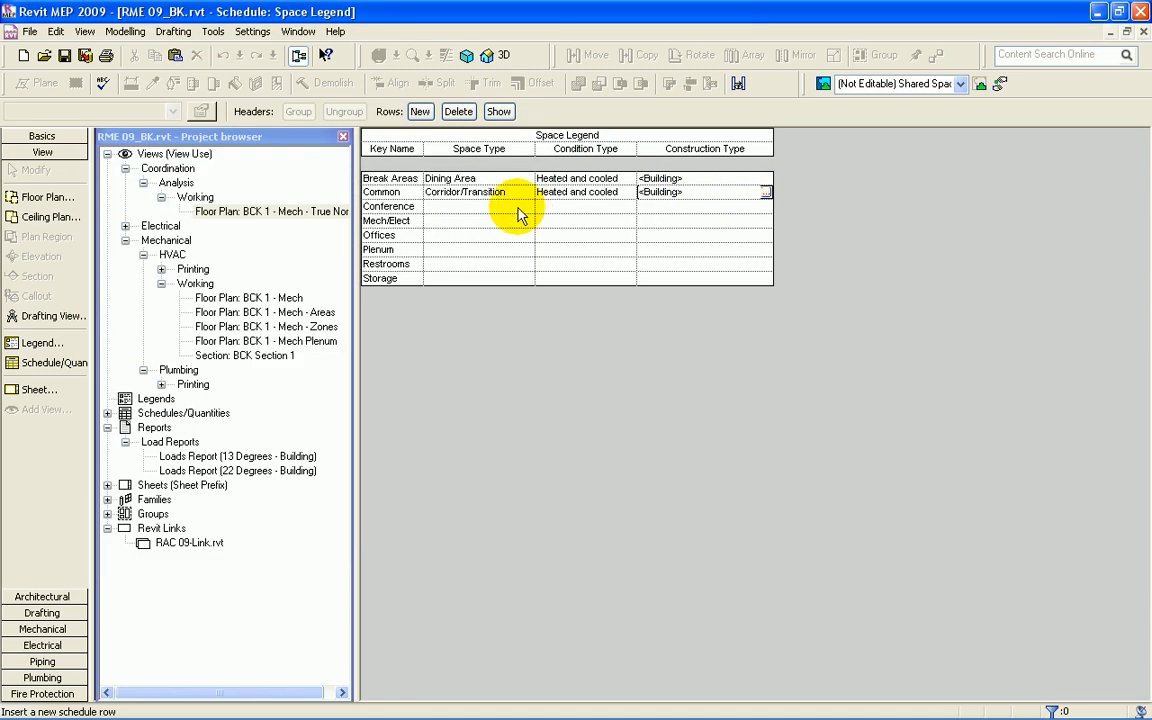
Step: Set the Conference key's space type to Conference Meeting/Multipurpose and the Mech/Elect key's to Electrical/Mechanical
{"action": "left_click", "coordinate": [527, 206]}
{"action": "scroll", "coordinate": [500, 255], "scroll_direction": "down", "scroll_amount": 8}
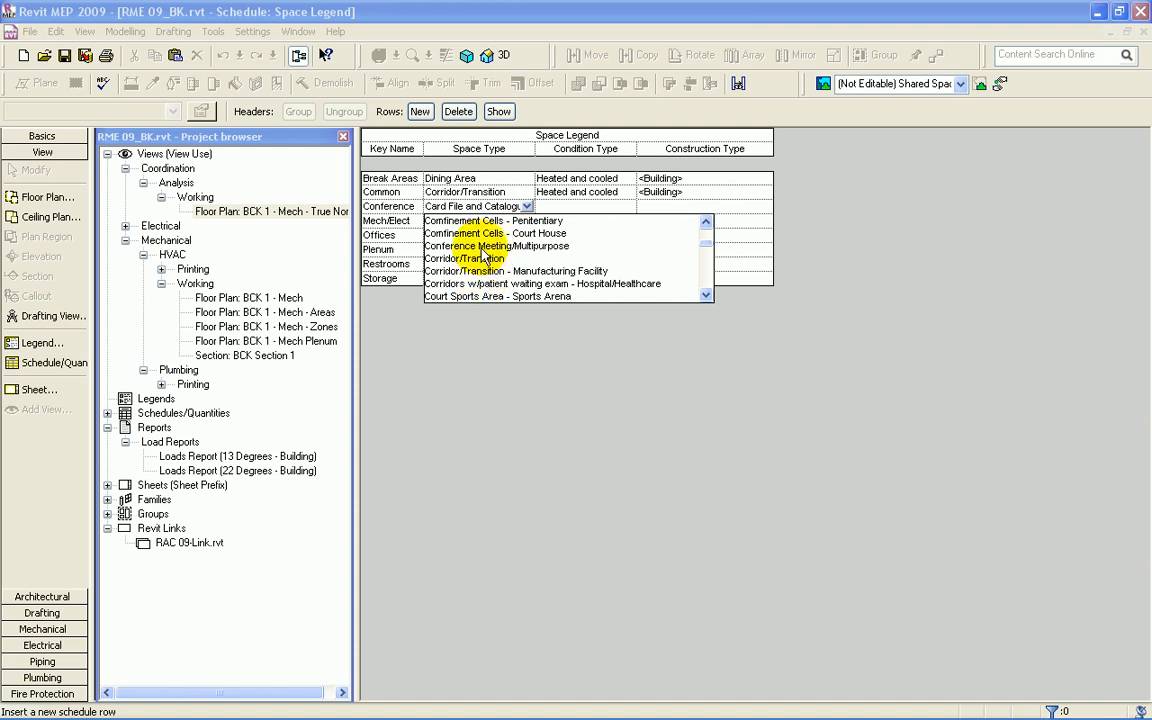
{"action": "left_click", "coordinate": [465, 246]}
{"action": "left_click", "coordinate": [527, 220]}
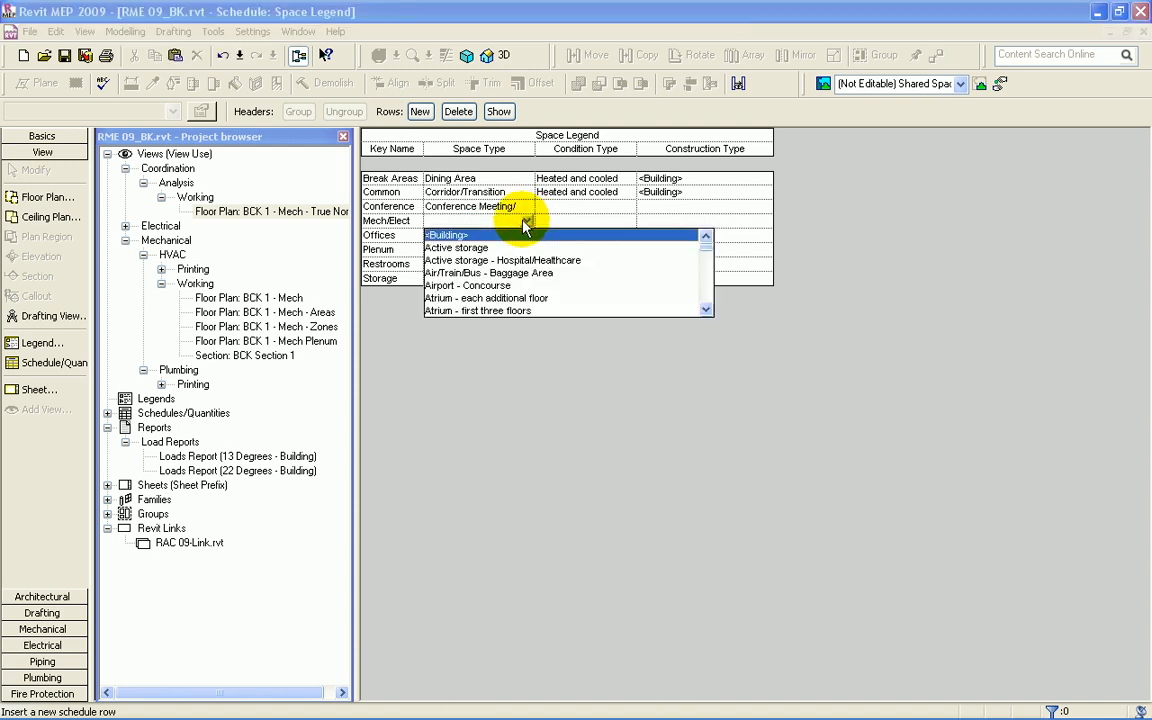
{"action": "key", "text": "e"}
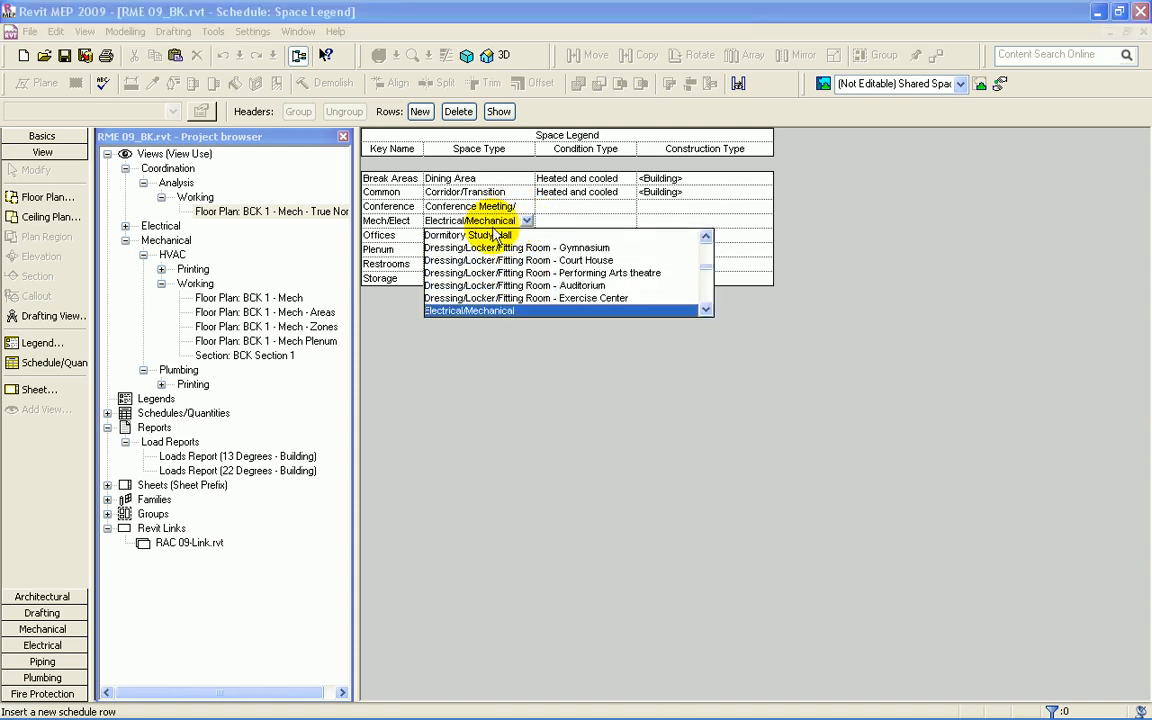
{"action": "left_click", "coordinate": [571, 221]}
Step: Set the Offices key's space type to Office - enclosed and the Plenum key's to Electrical/Mechanical
{"action": "left_click", "coordinate": [527, 234]}
{"action": "key", "text": "o"}
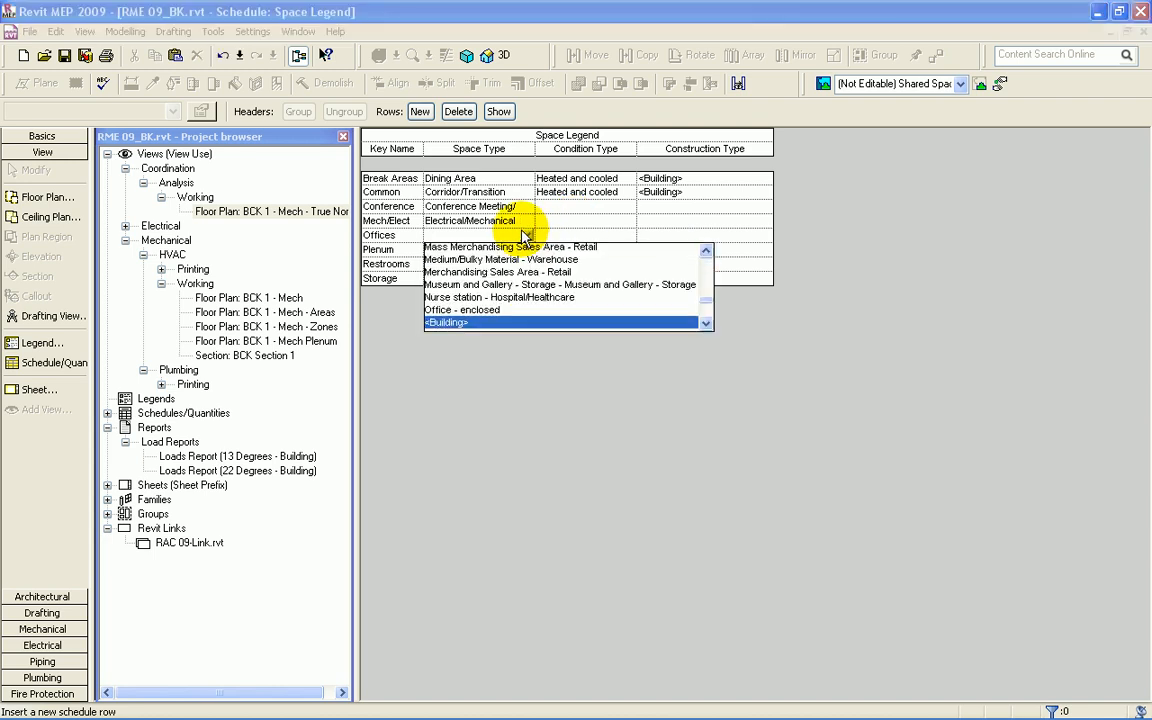
{"action": "key", "text": "Return"}
{"action": "left_click", "coordinate": [522, 248]}
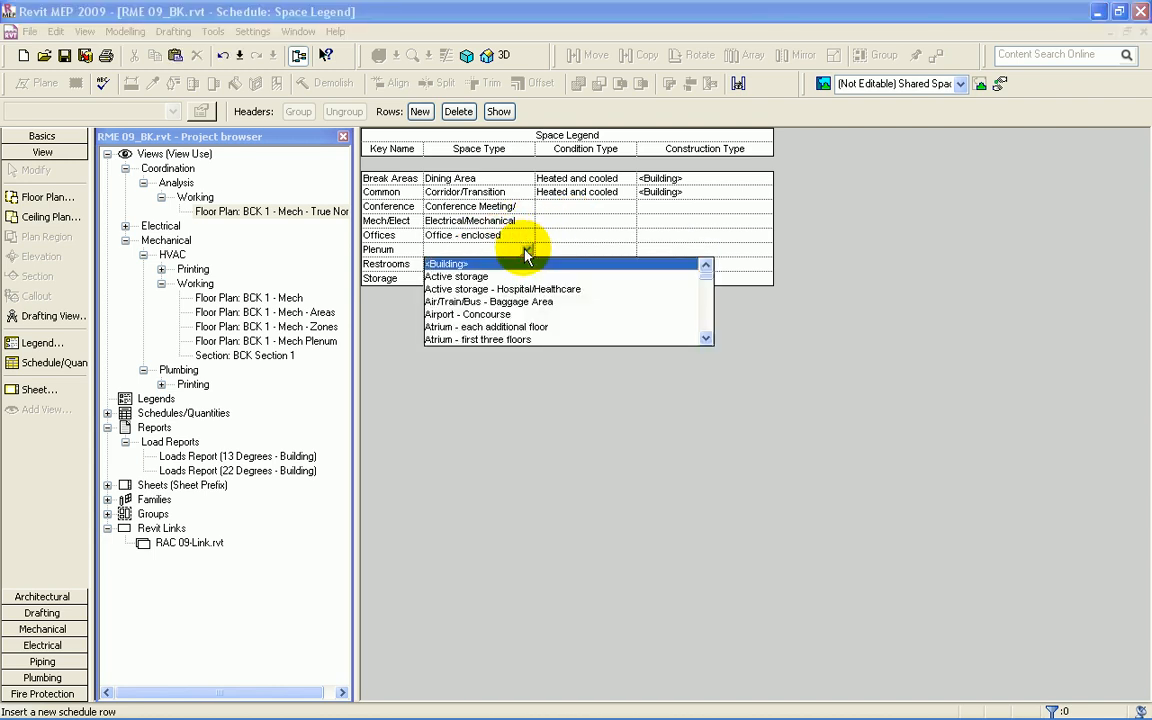
{"action": "left_click", "coordinate": [524, 251]}
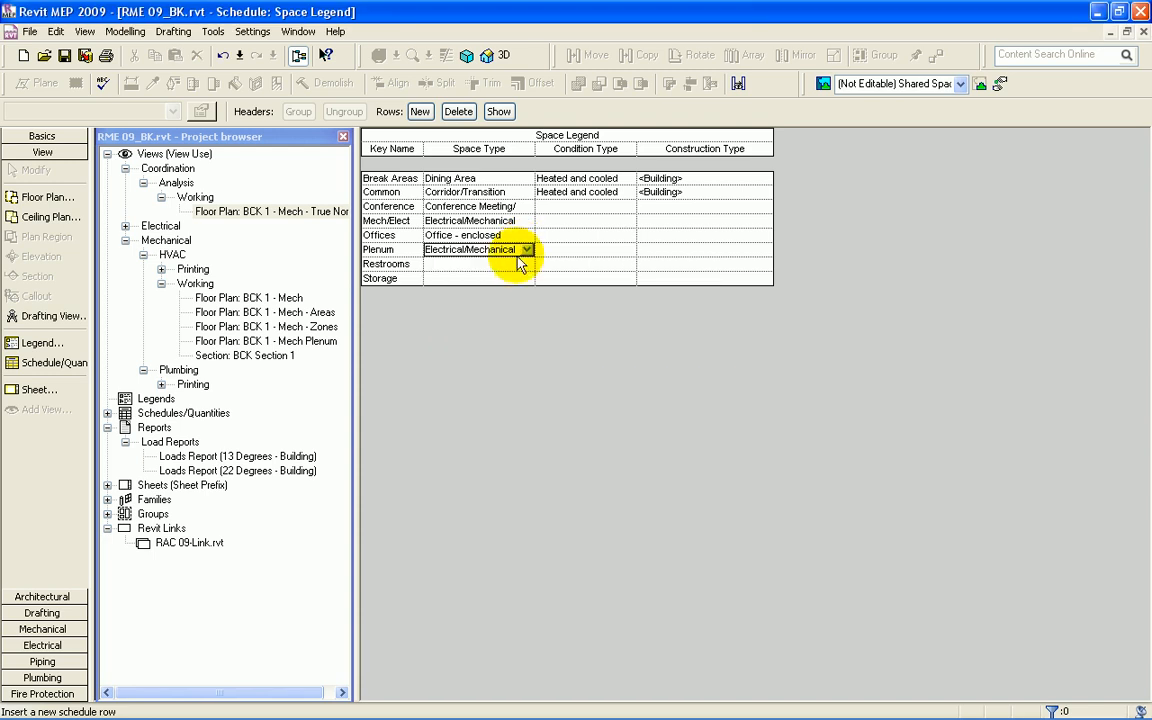
Step: Set the Restrooms key's space type to Restrooms and the Storage key's to Inactive storage
{"action": "left_click", "coordinate": [526, 262]}
{"action": "key", "text": "r"}
{"action": "key", "text": "e"}
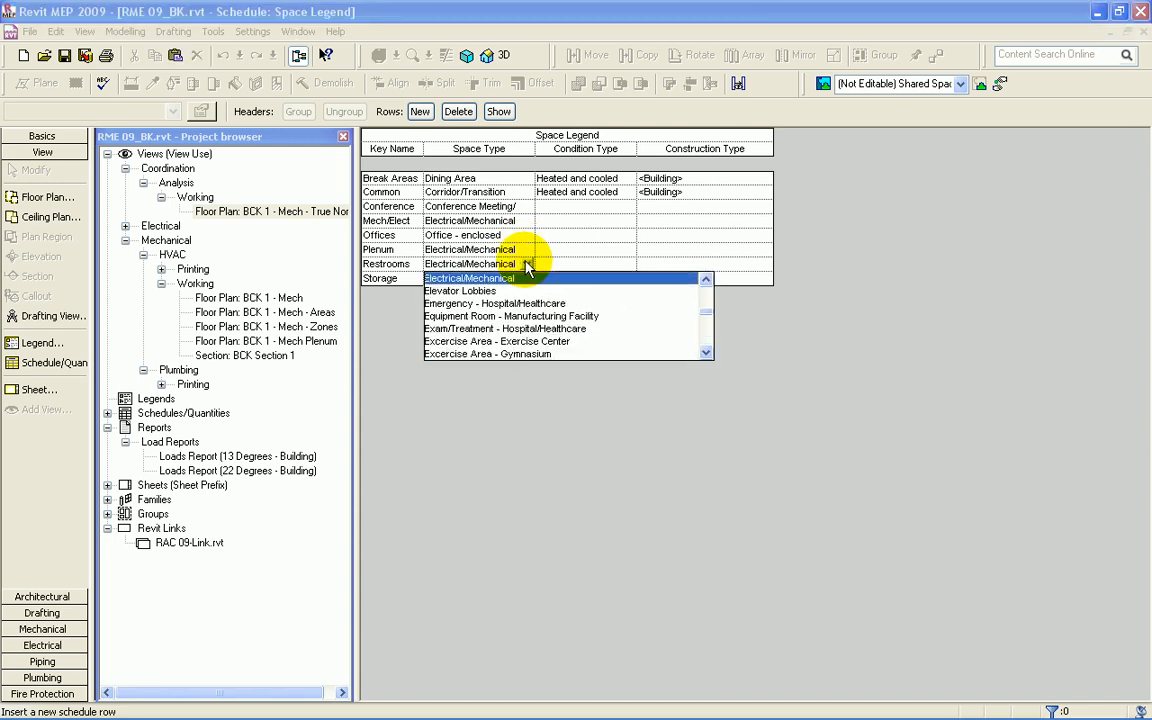
{"action": "key", "text": "r"}
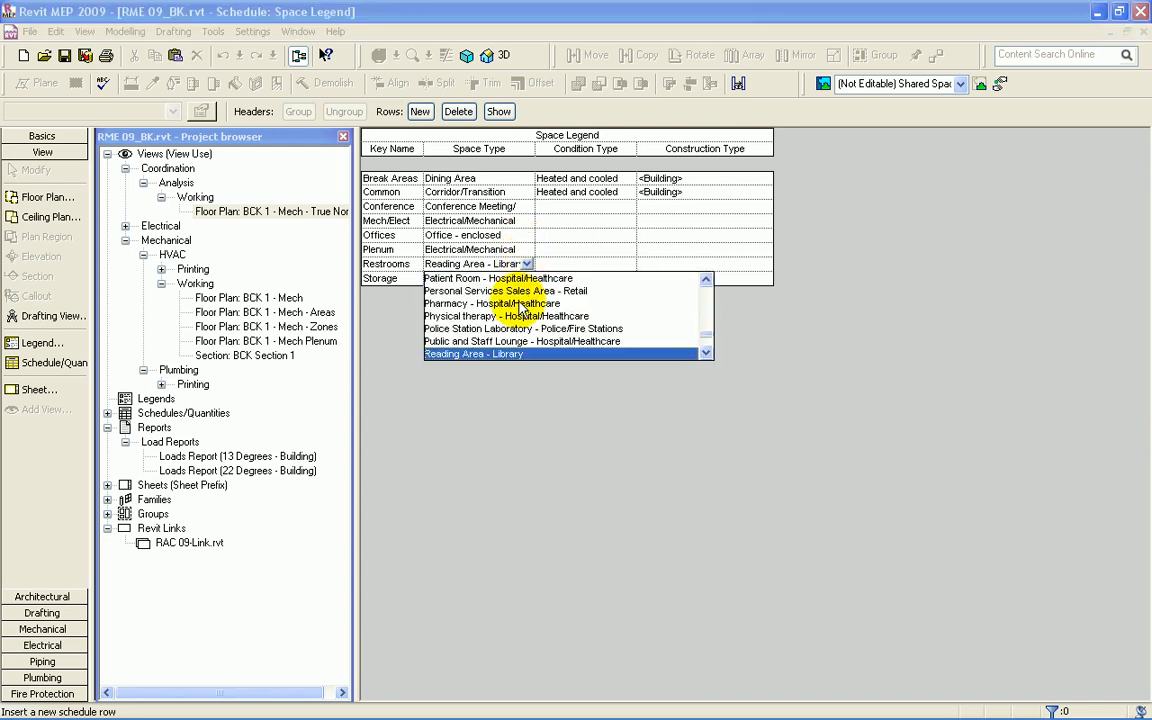
{"action": "scroll", "coordinate": [527, 314], "scroll_direction": "down", "scroll_amount": 3}
{"action": "scroll", "coordinate": [507, 327], "scroll_direction": "up", "scroll_amount": 5}
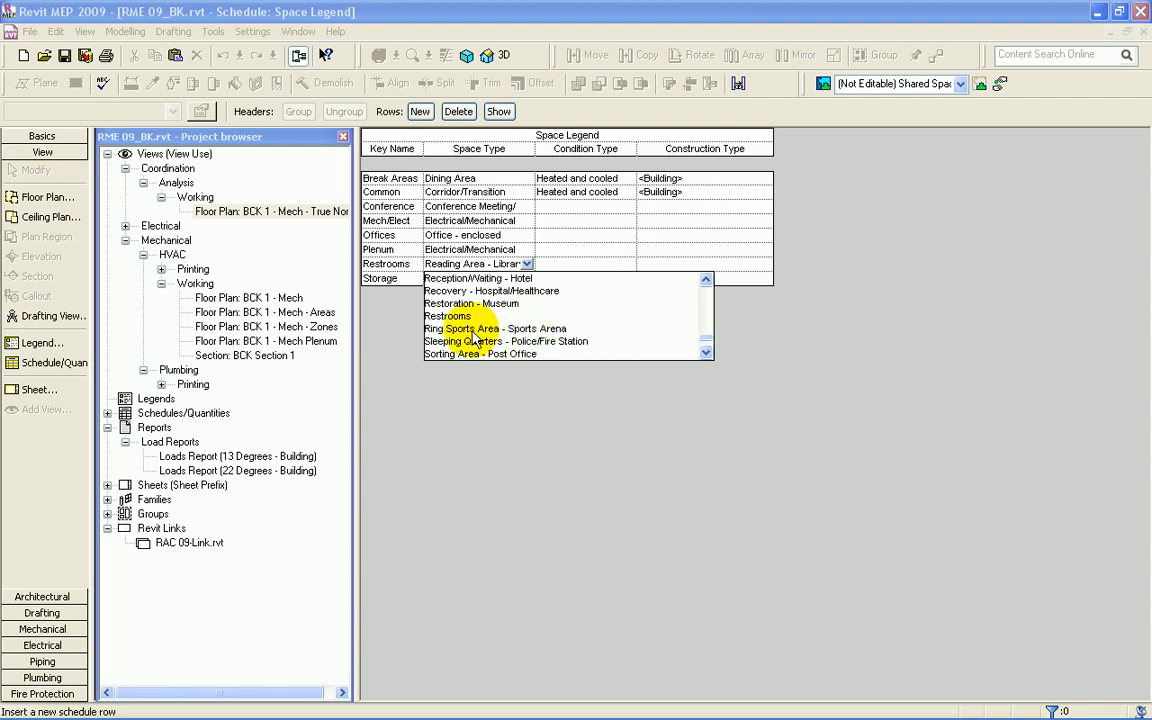
{"action": "left_click", "coordinate": [460, 314]}
{"action": "left_click", "coordinate": [508, 279]}
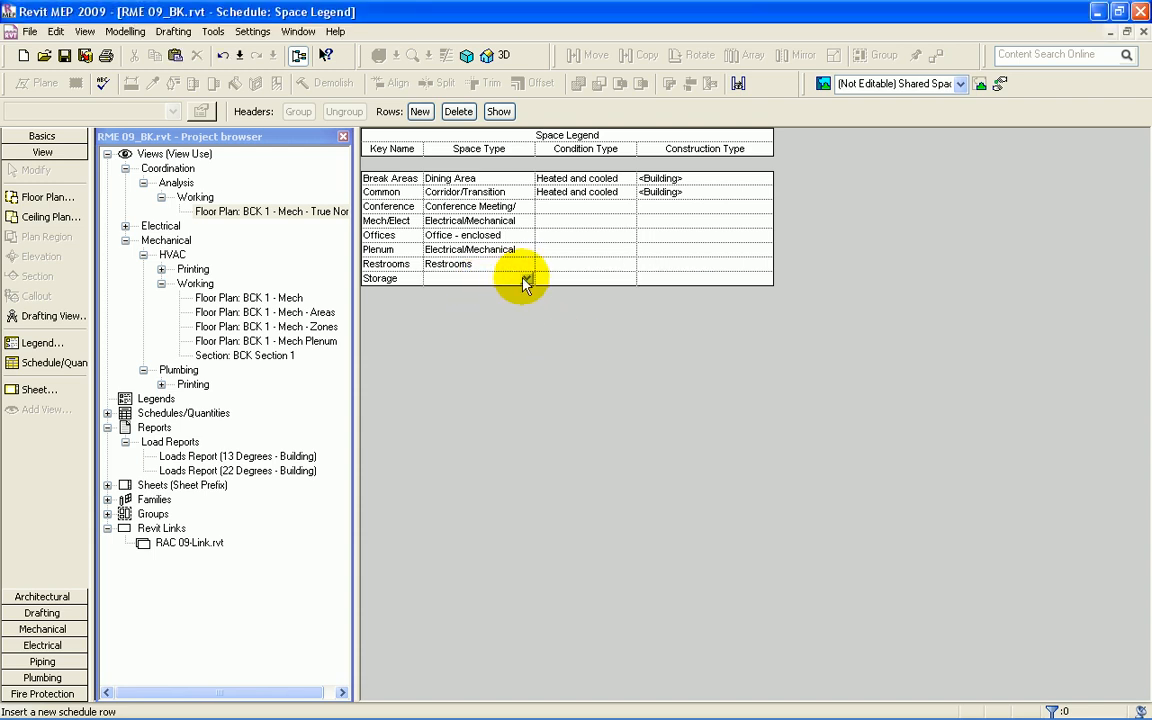
Step: Set the condition type to Heated and cooled for the Conference key and Vented for Mech/Elect
{"action": "left_click", "coordinate": [624, 206]}
{"action": "left_click", "coordinate": [628, 207]}
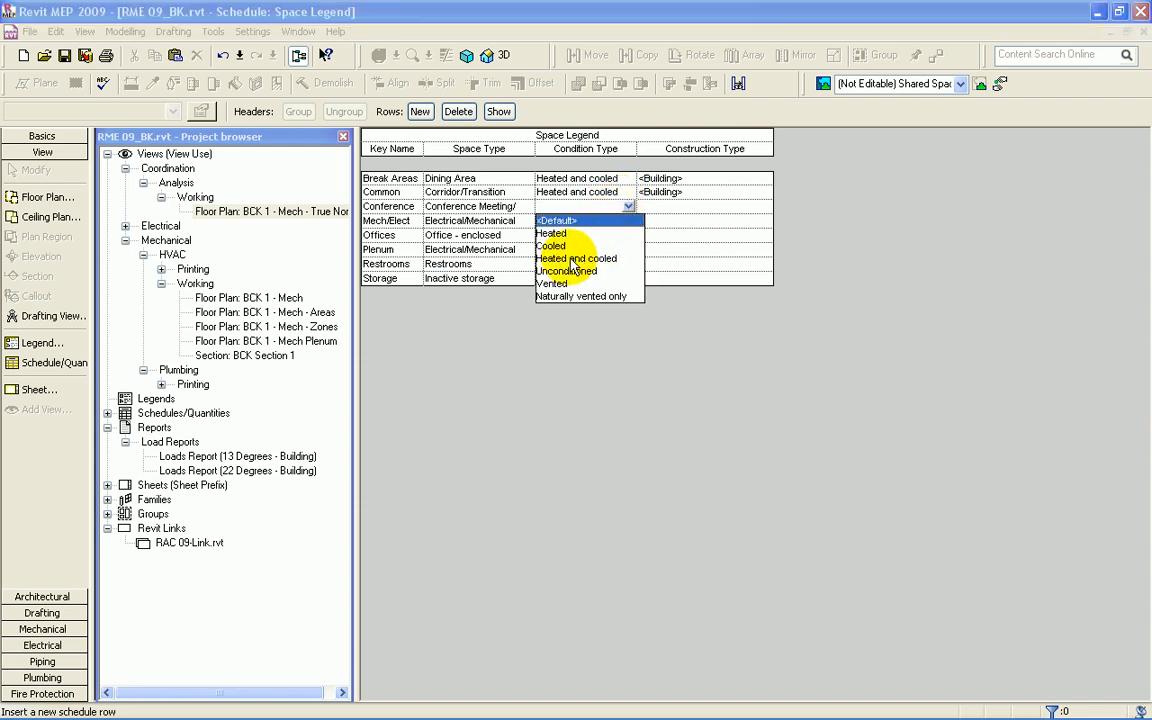
{"action": "left_click", "coordinate": [572, 259]}
{"action": "left_click", "coordinate": [622, 222]}
{"action": "left_click", "coordinate": [628, 221]}
{"action": "left_click", "coordinate": [553, 296]}
Step: Set the condition type to Heated and cooled for the Offices key and Vented for Plenum
{"action": "left_click", "coordinate": [624, 233]}
{"action": "left_click", "coordinate": [628, 235]}
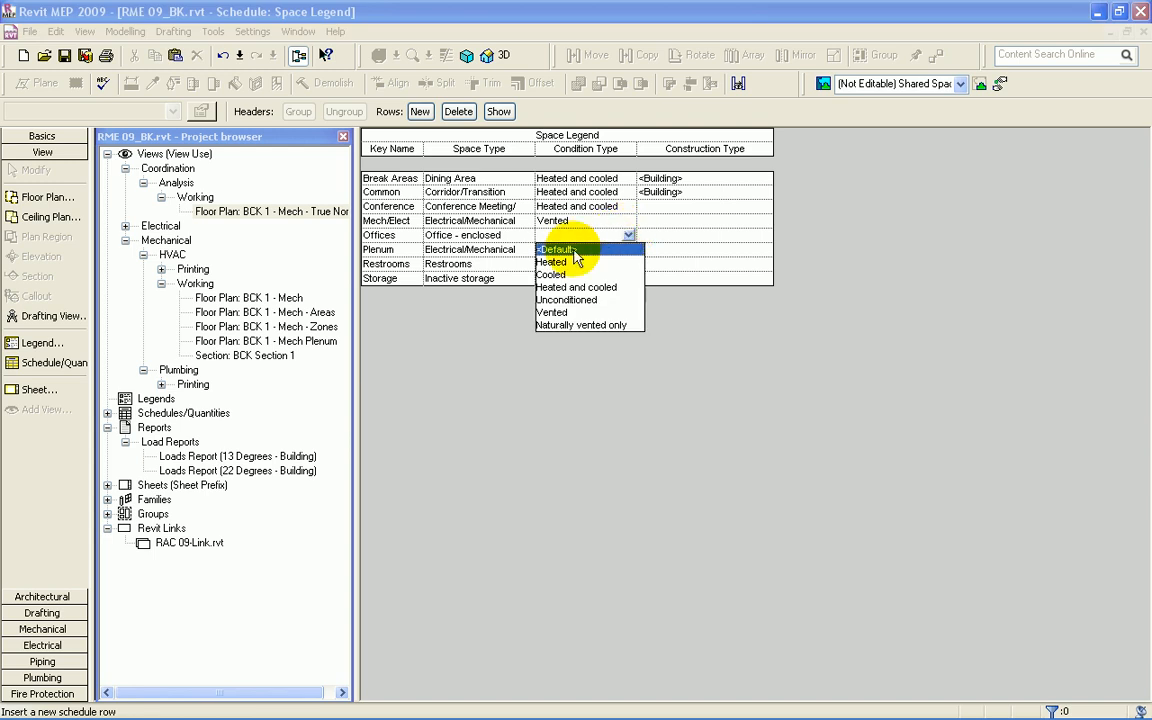
{"action": "left_click", "coordinate": [576, 287]}
{"action": "left_click", "coordinate": [600, 249]}
{"action": "left_click", "coordinate": [628, 249]}
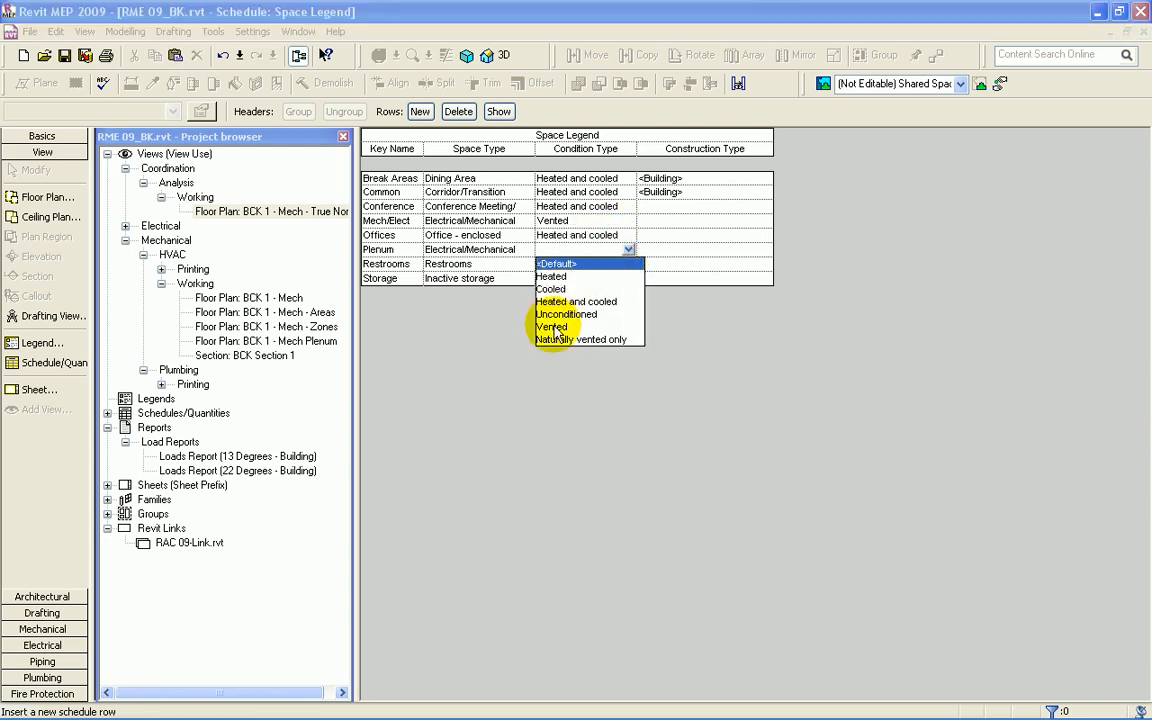
{"action": "left_click", "coordinate": [553, 327]}
Step: Set the condition type of the Restrooms and Storage keys to Heated and cooled
{"action": "left_click", "coordinate": [600, 264]}
{"action": "left_click", "coordinate": [628, 264]}
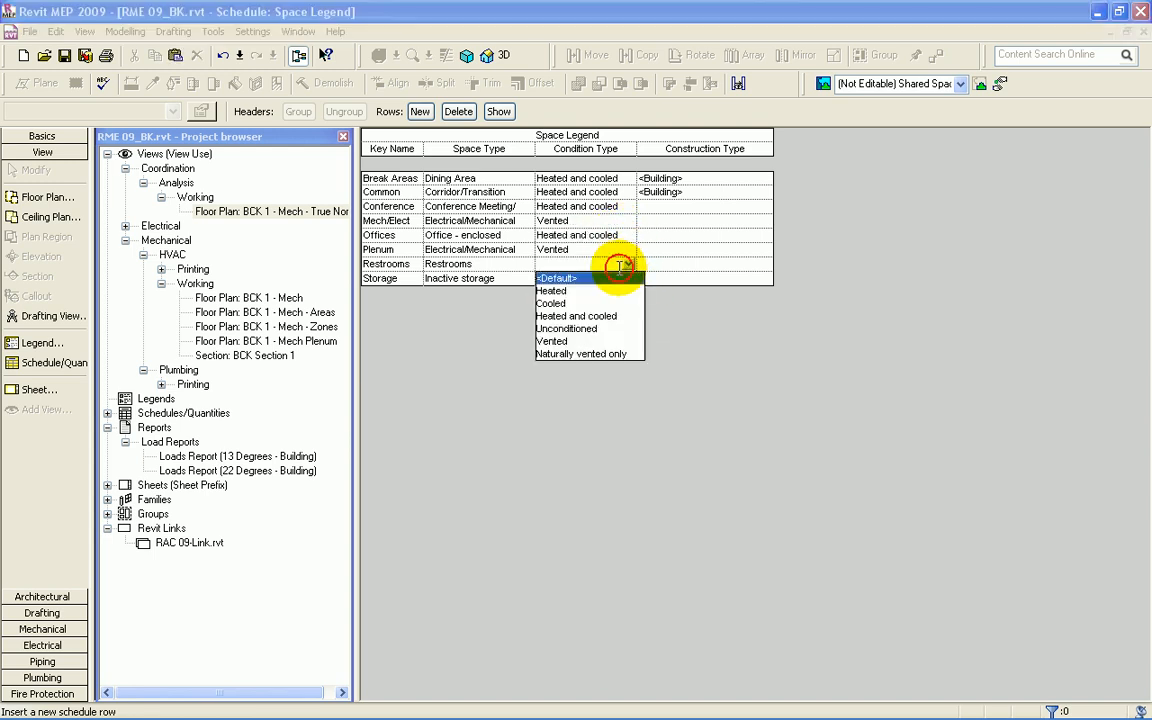
{"action": "left_click", "coordinate": [581, 312]}
{"action": "left_click", "coordinate": [627, 279]}
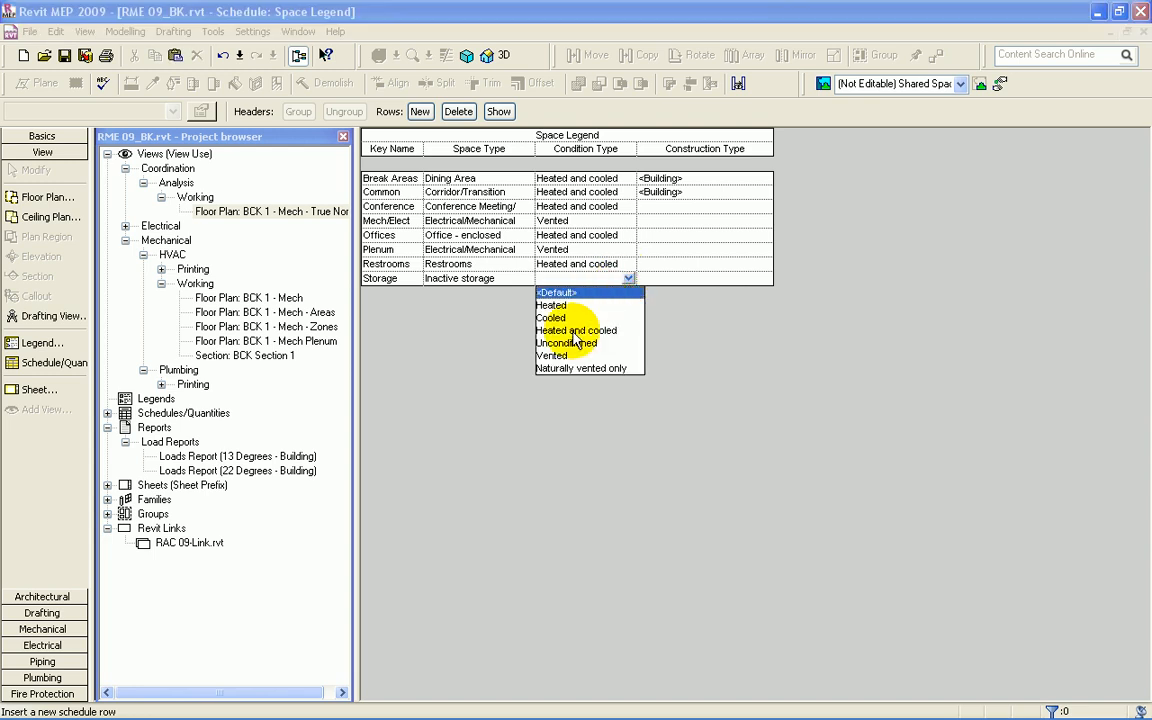
{"action": "left_click", "coordinate": [583, 330]}
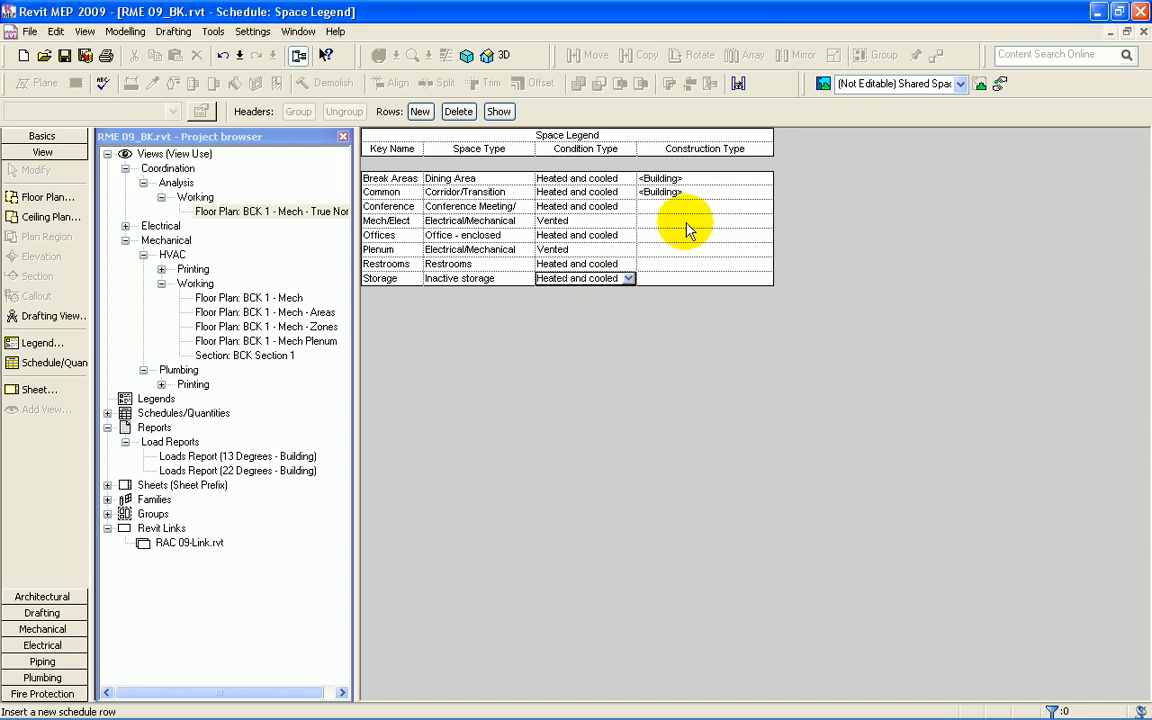
Step: Set the construction type to <Building> for all remaining keys, from Conference through Storage
{"action": "left_click", "coordinate": [766, 206]}
{"action": "left_click", "coordinate": [766, 220]}
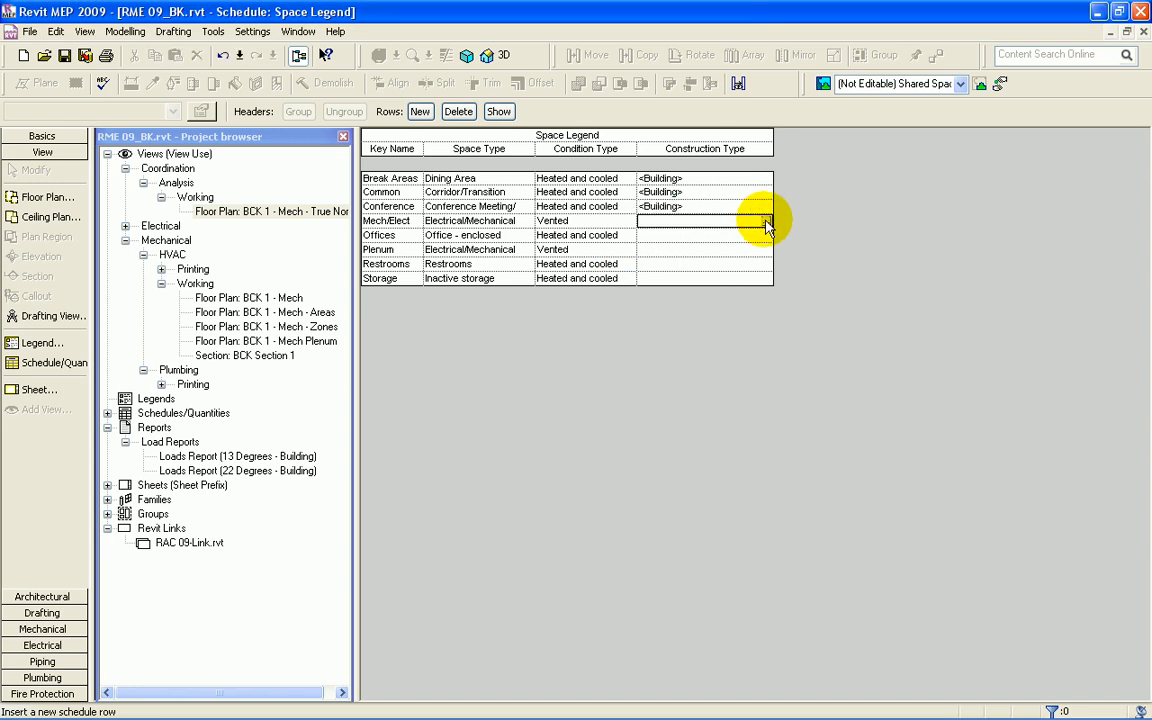
{"action": "left_click", "coordinate": [766, 235]}
{"action": "left_click", "coordinate": [766, 264]}
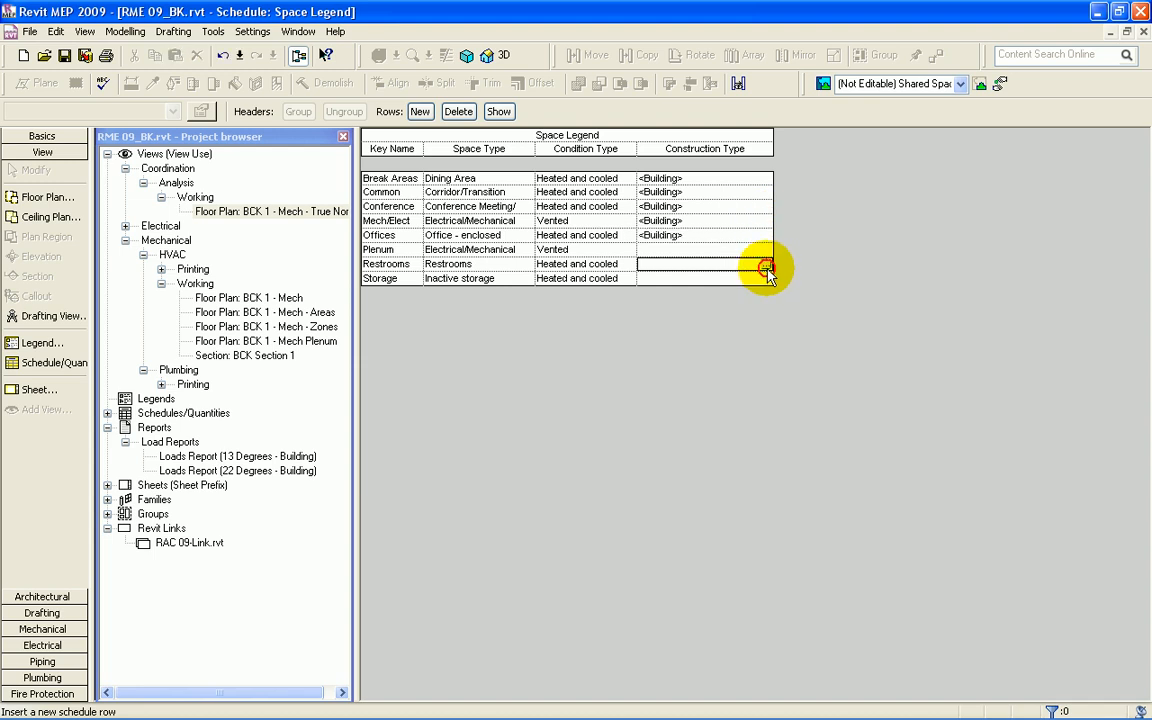
{"action": "left_click", "coordinate": [766, 278]}
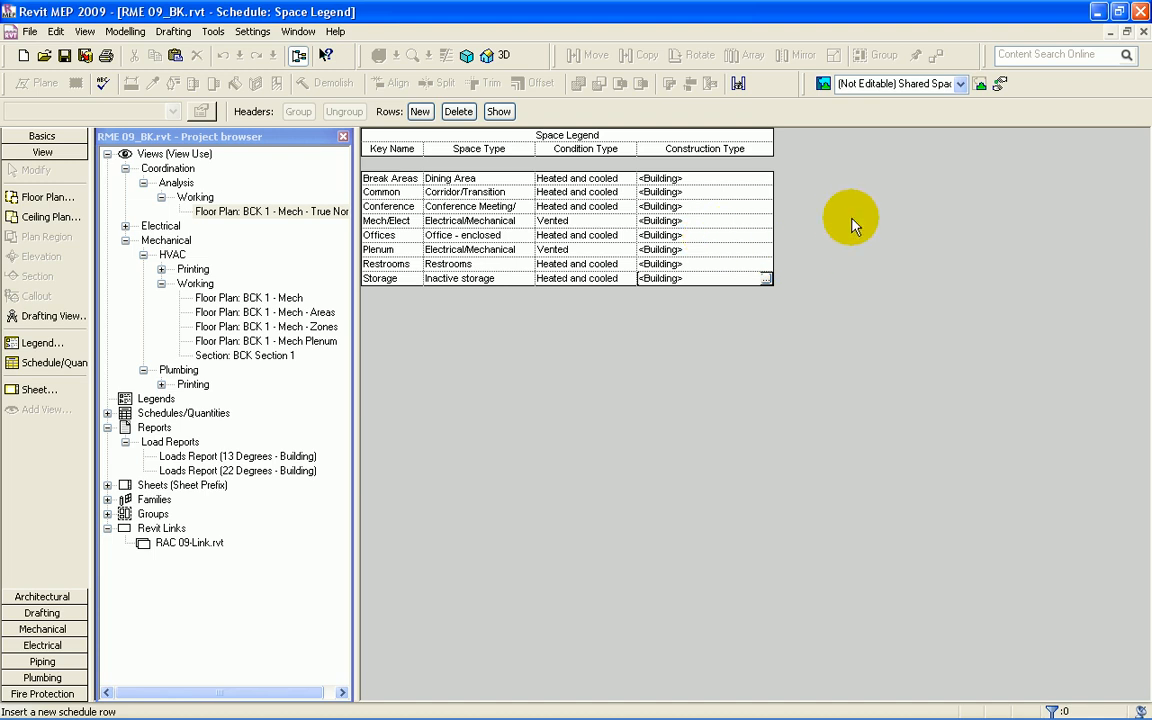
Step: Tile the two schedule windows and resize them so the Space Legend sits full width above the Space Energy Analysis Schedule
{"action": "left_click", "coordinate": [298, 32]}
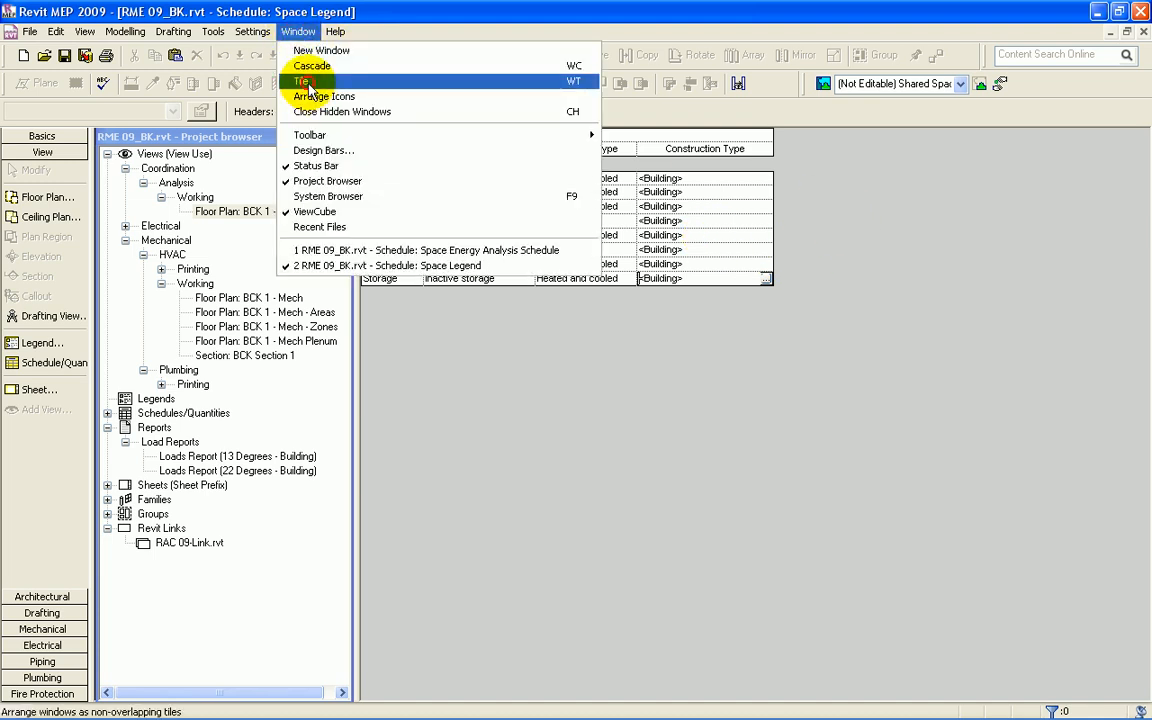
{"action": "left_click", "coordinate": [302, 81]}
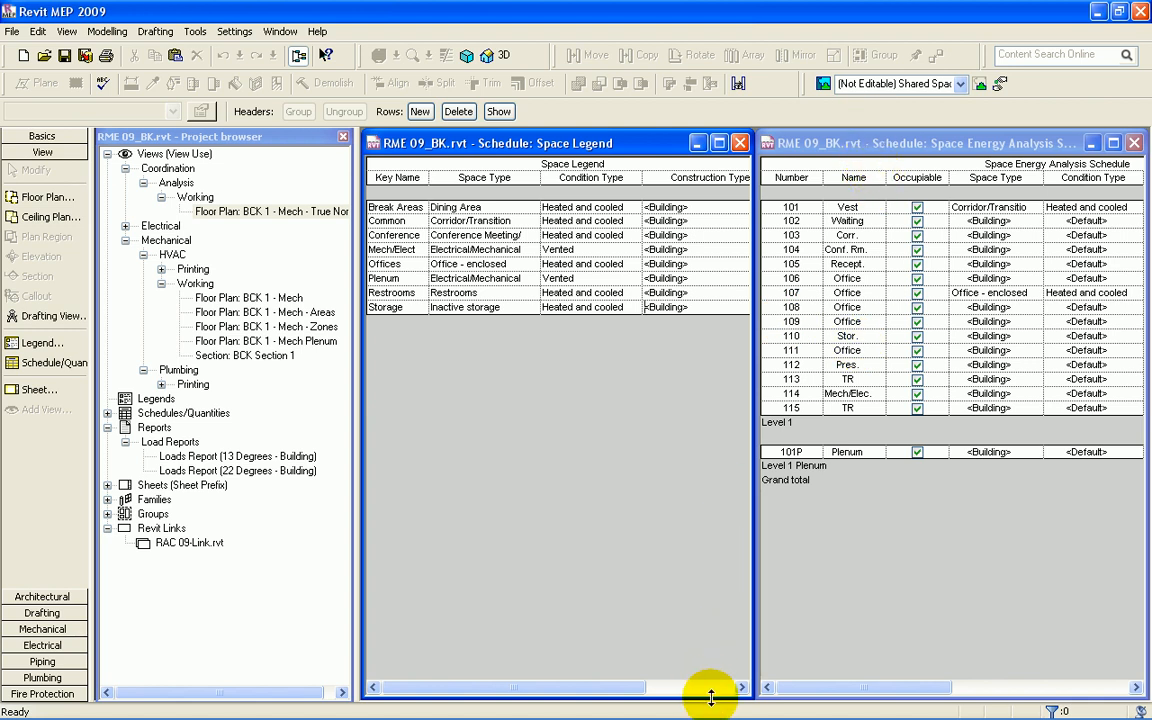
{"action": "left_click_drag", "start_coordinate": [700, 696], "coordinate": [725, 332]}
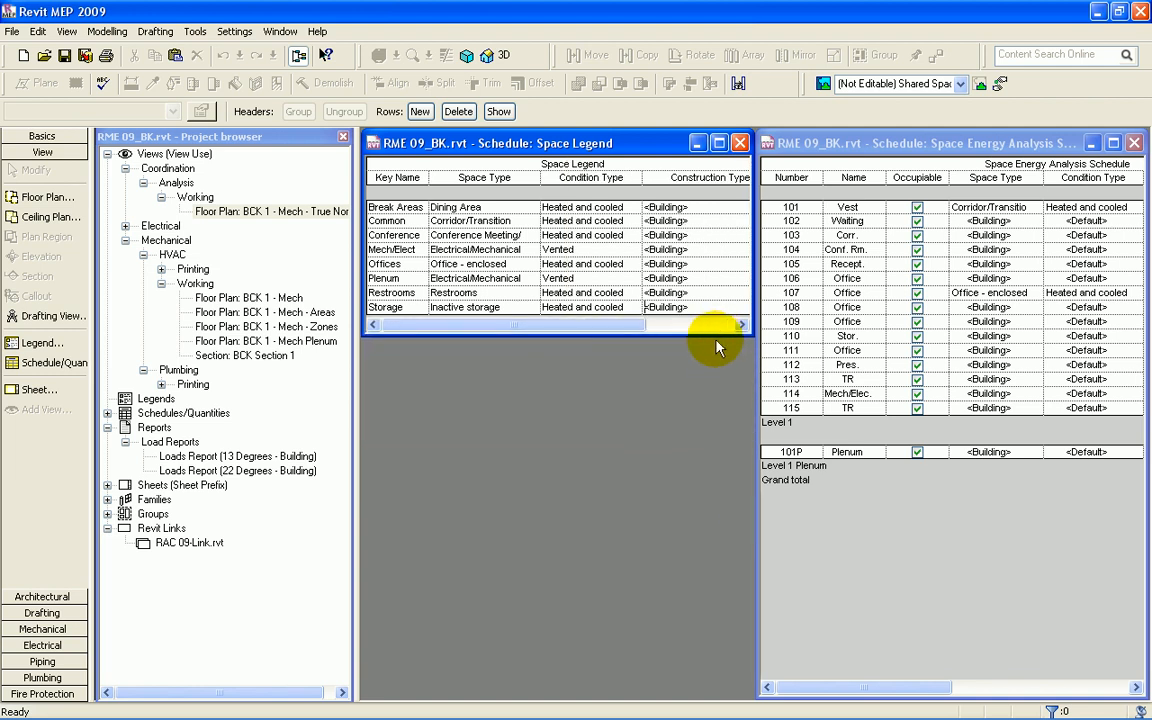
{"action": "left_click_drag", "start_coordinate": [859, 128], "coordinate": [855, 344]}
{"action": "left_click_drag", "start_coordinate": [758, 397], "coordinate": [363, 392]}
{"action": "left_click_drag", "start_coordinate": [752, 273], "coordinate": [1145, 267]}
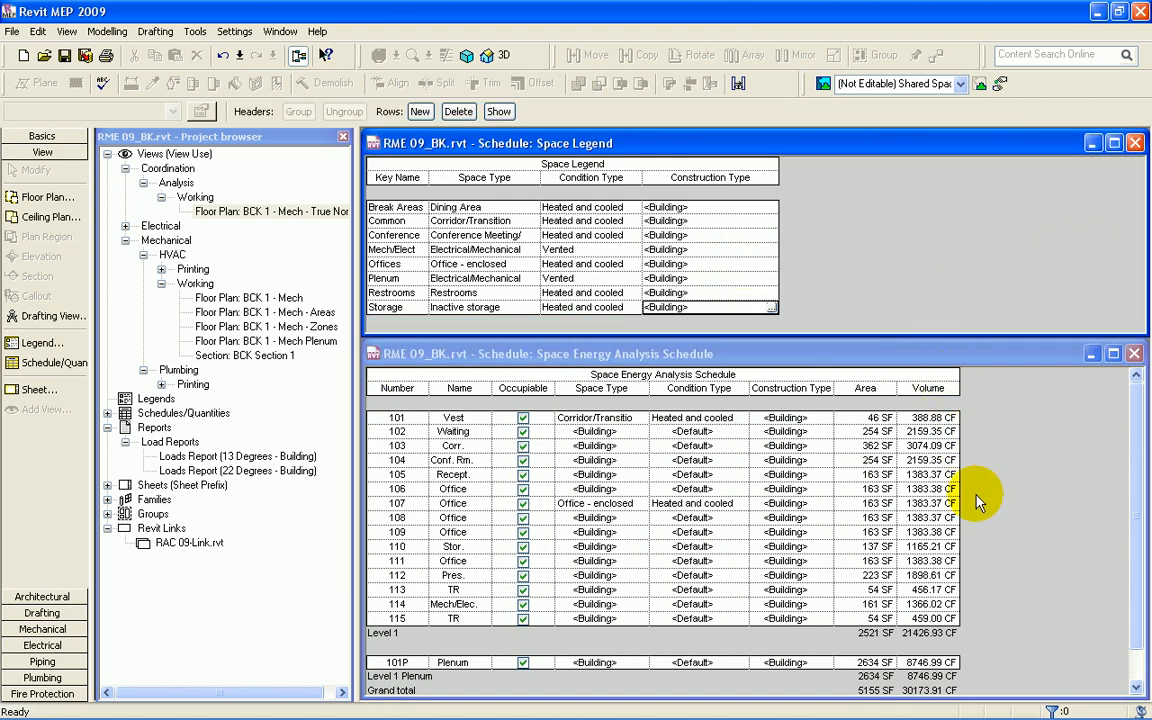
Step: Add the Space Type Key field to the Space Energy Analysis Schedule's scheduled fields
{"action": "right_click", "coordinate": [993, 455]}
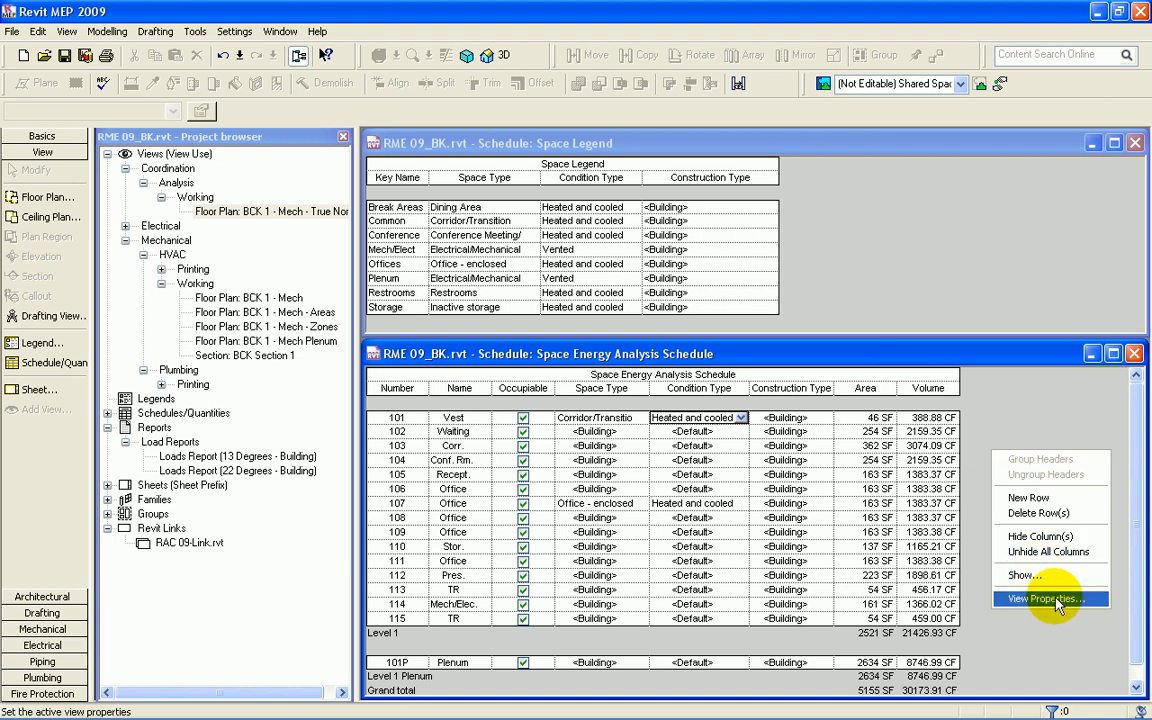
{"action": "left_click", "coordinate": [1045, 599]}
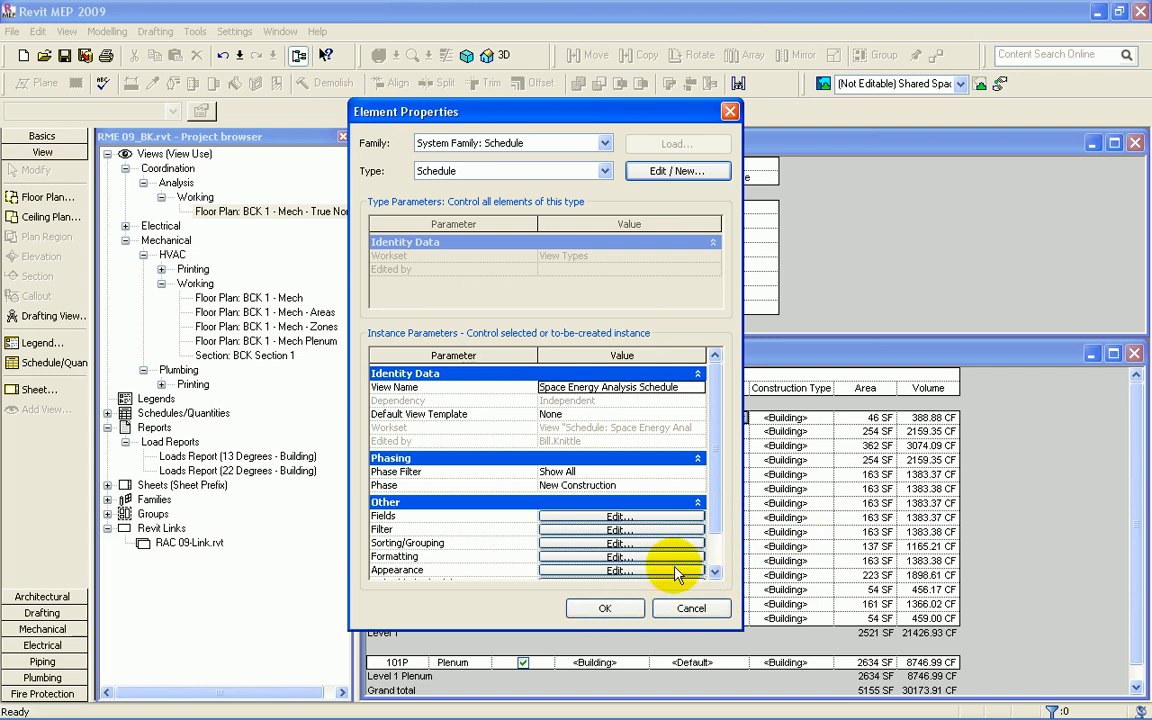
{"action": "left_click", "coordinate": [655, 521]}
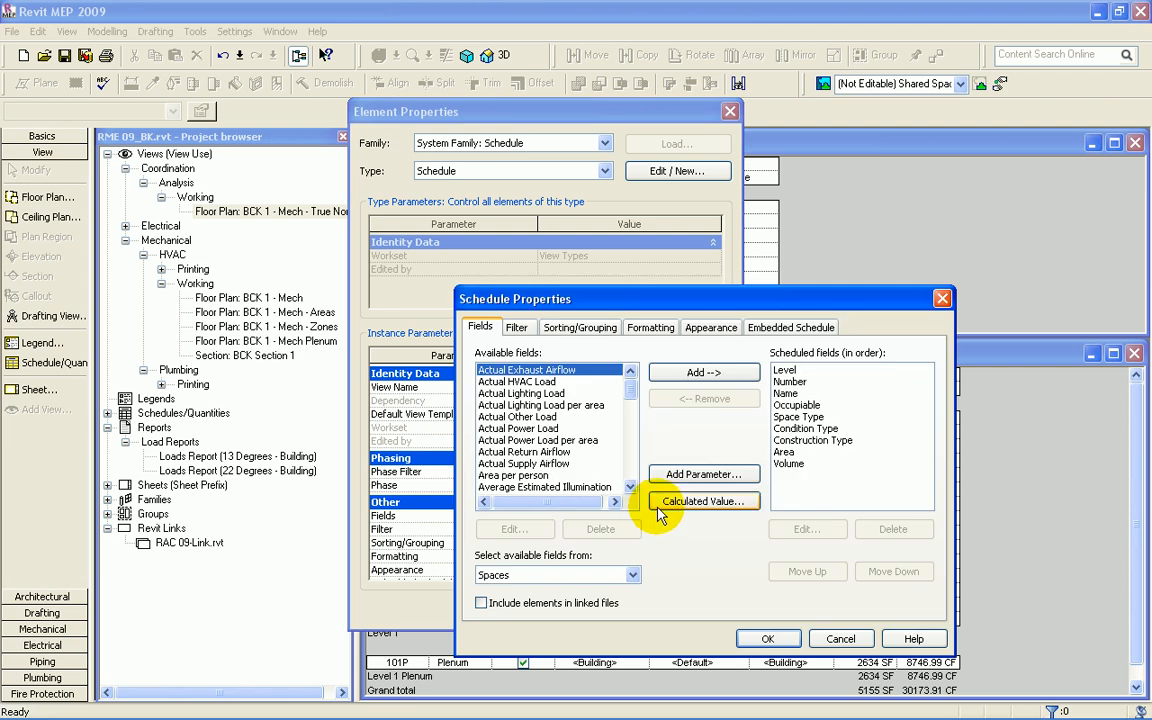
{"action": "left_click_drag", "start_coordinate": [631, 378], "coordinate": [632, 456]}
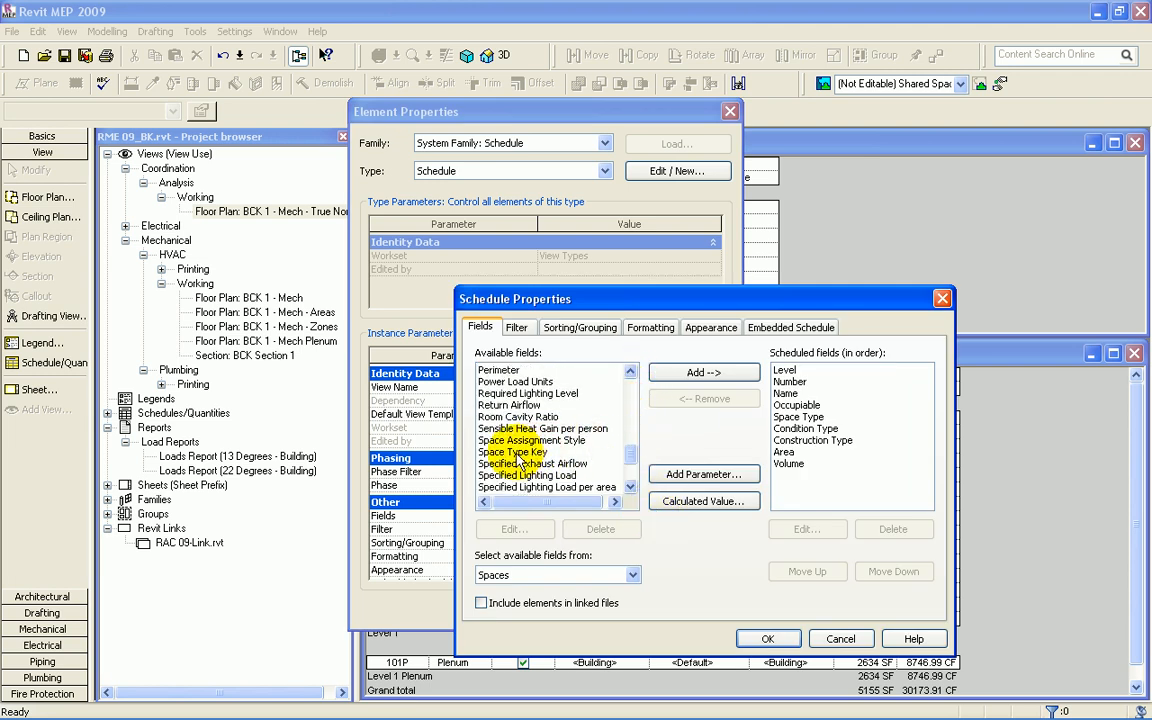
{"action": "left_click", "coordinate": [571, 453]}
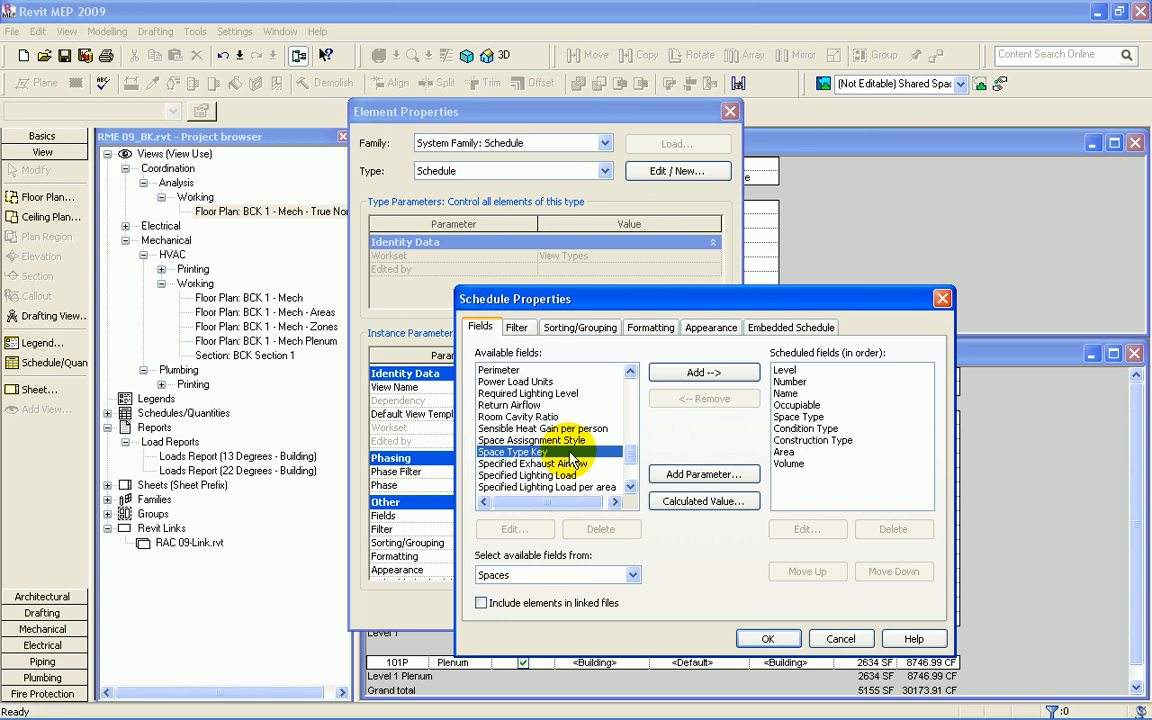
{"action": "double_click", "coordinate": [508, 452]}
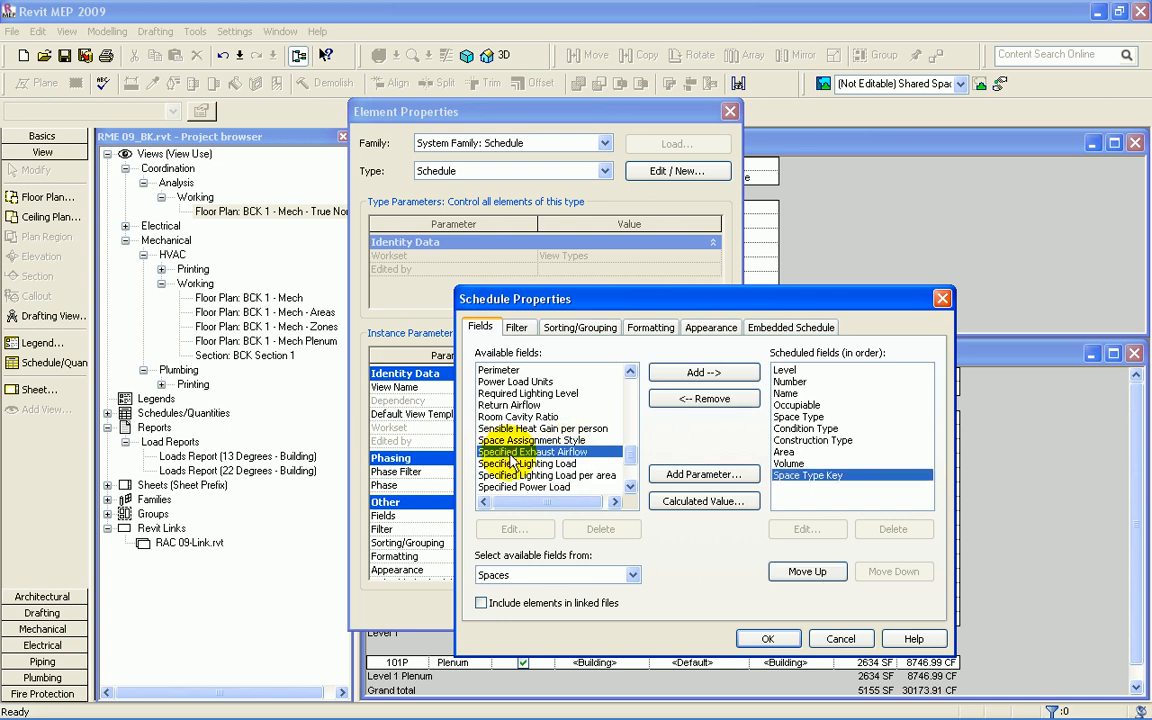
Step: Reorder the scheduled fields so Space Type Key directly follows Name, and apply the schedule properties
{"action": "left_click", "coordinate": [806, 571]}
{"action": "left_click", "coordinate": [806, 571]}
{"action": "left_click", "coordinate": [806, 571]}
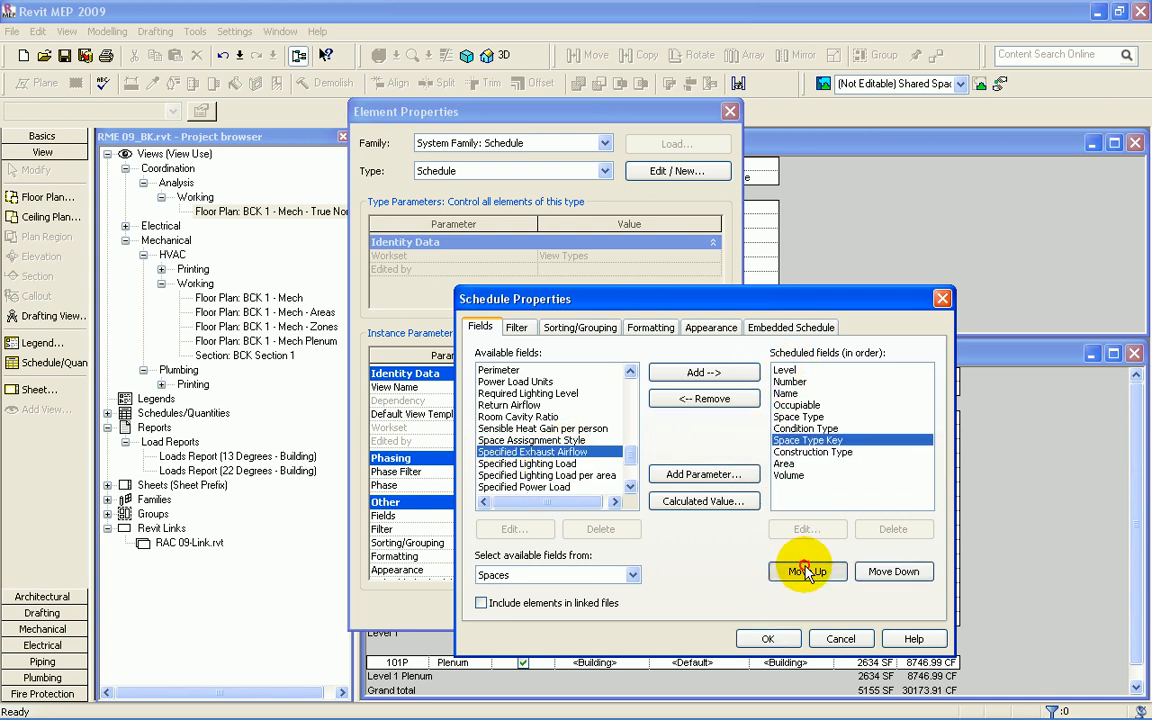
{"action": "left_click", "coordinate": [806, 571]}
{"action": "left_click", "coordinate": [806, 571]}
{"action": "left_click", "coordinate": [806, 571]}
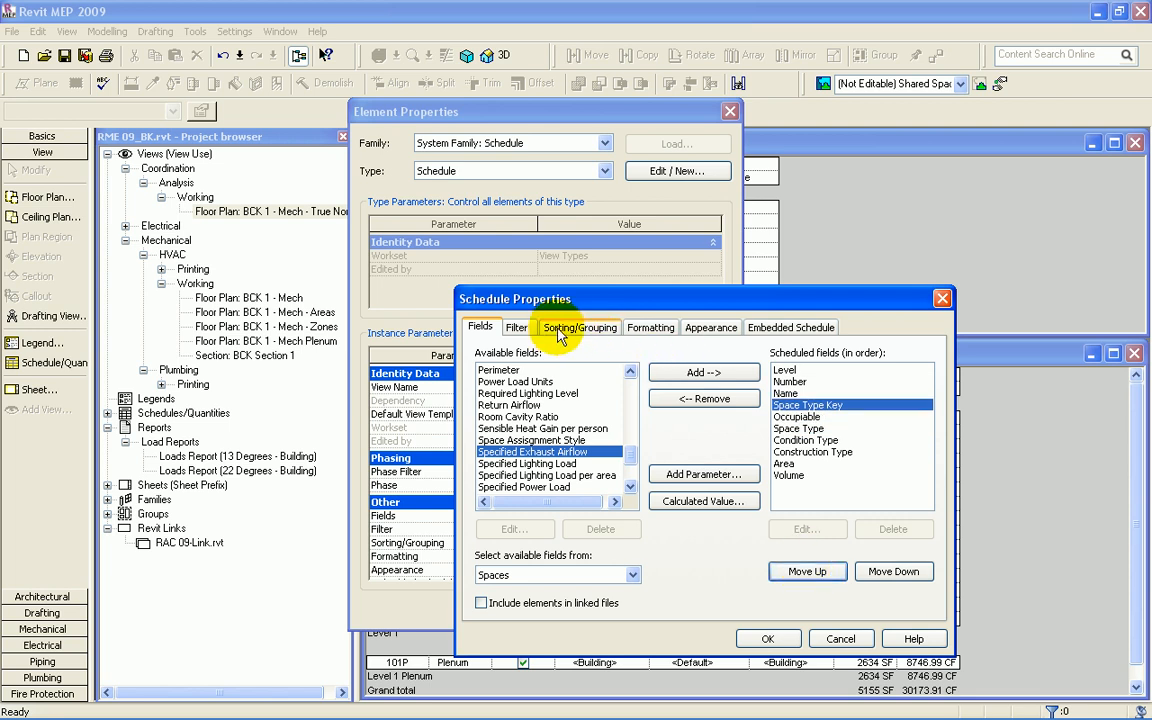
{"action": "left_click", "coordinate": [767, 638]}
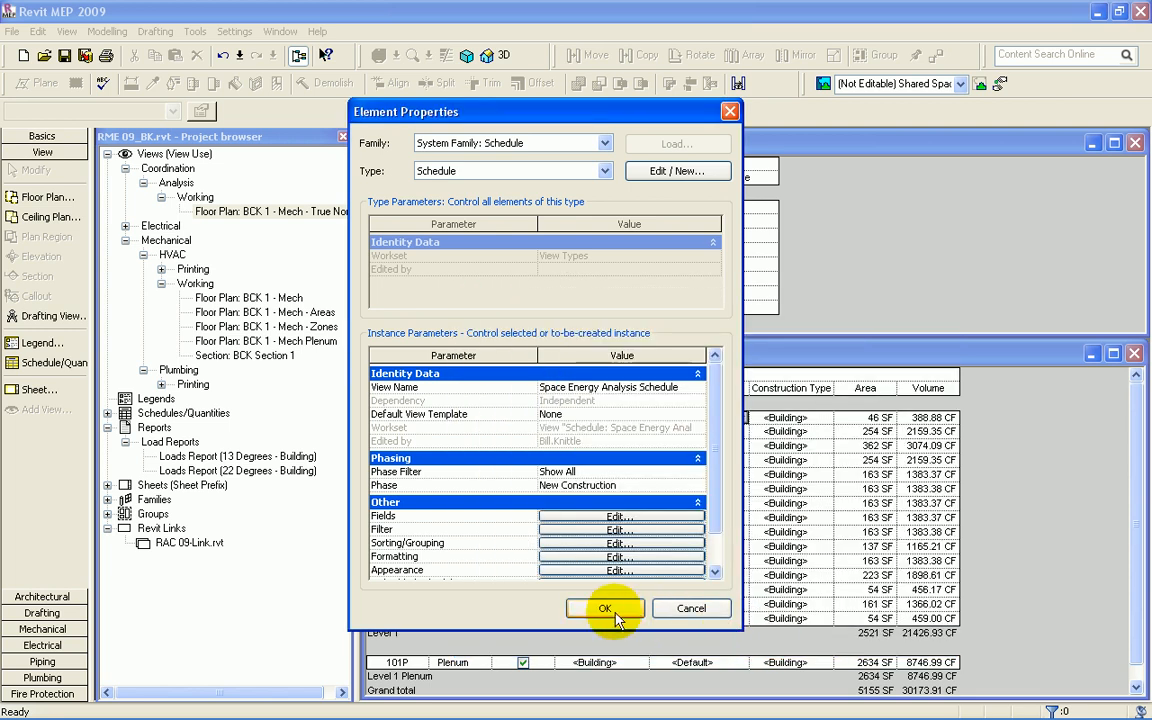
{"action": "left_click", "coordinate": [586, 609]}
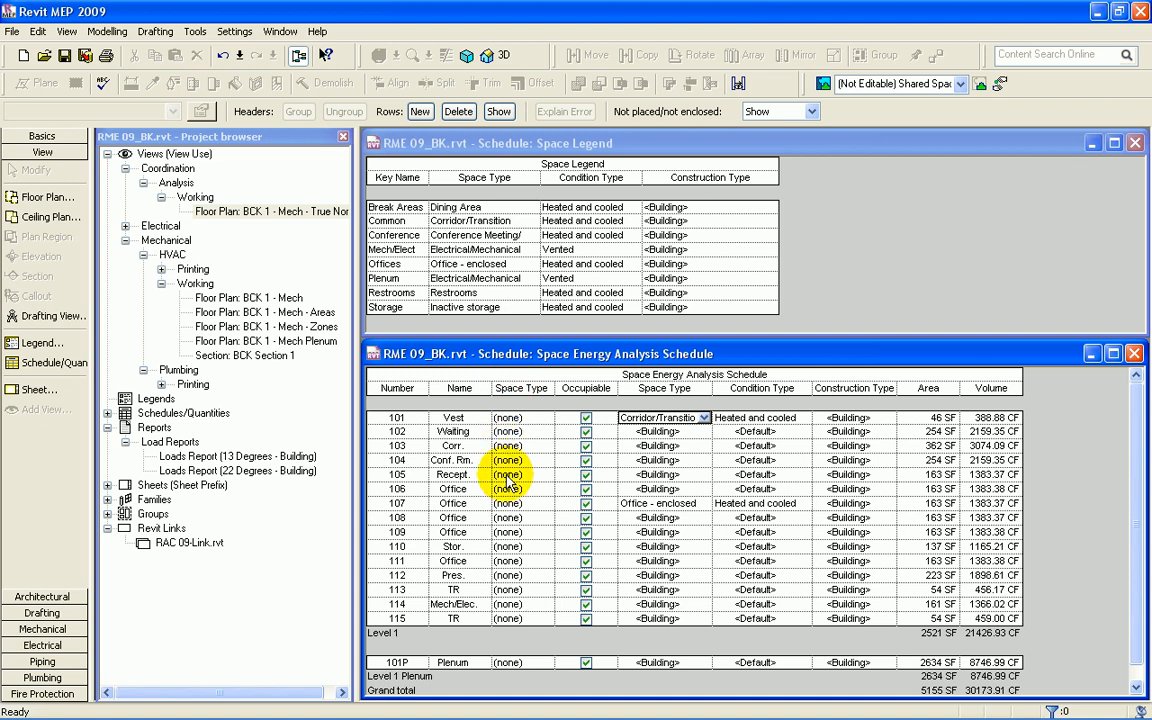
Step: Assign the Common space type key to space 101 Vest in the Space Energy Analysis Schedule
{"action": "left_click", "coordinate": [521, 424]}
{"action": "left_click", "coordinate": [548, 418]}
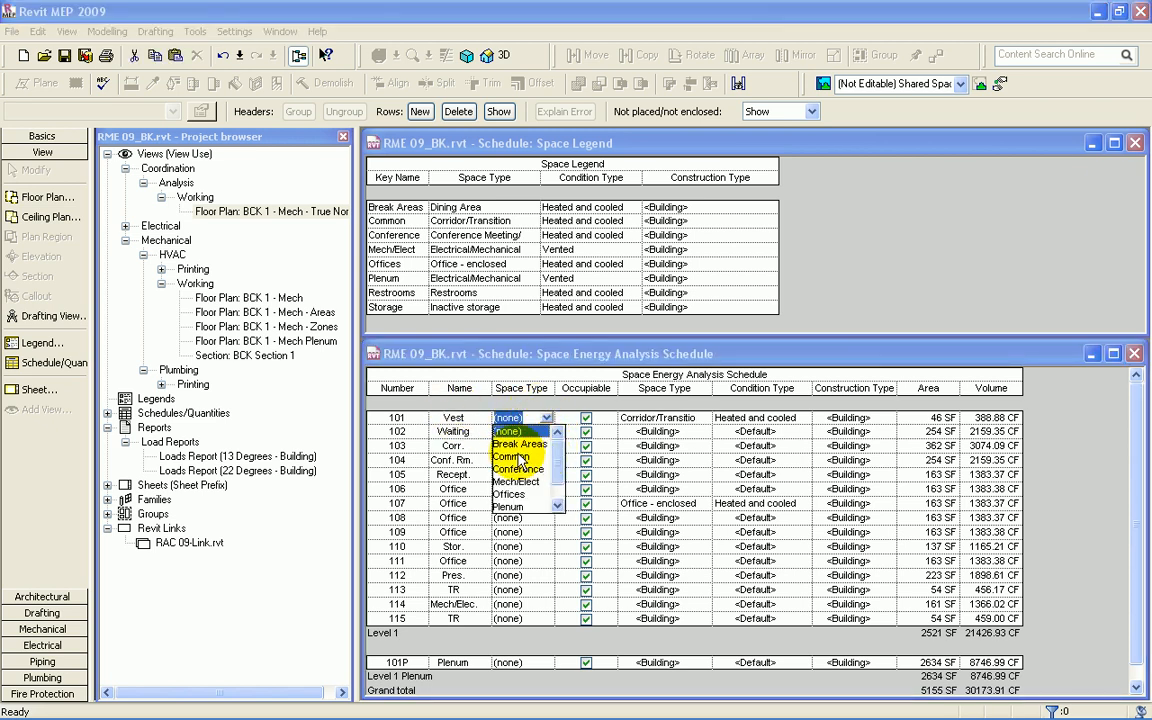
{"action": "left_click", "coordinate": [520, 456]}
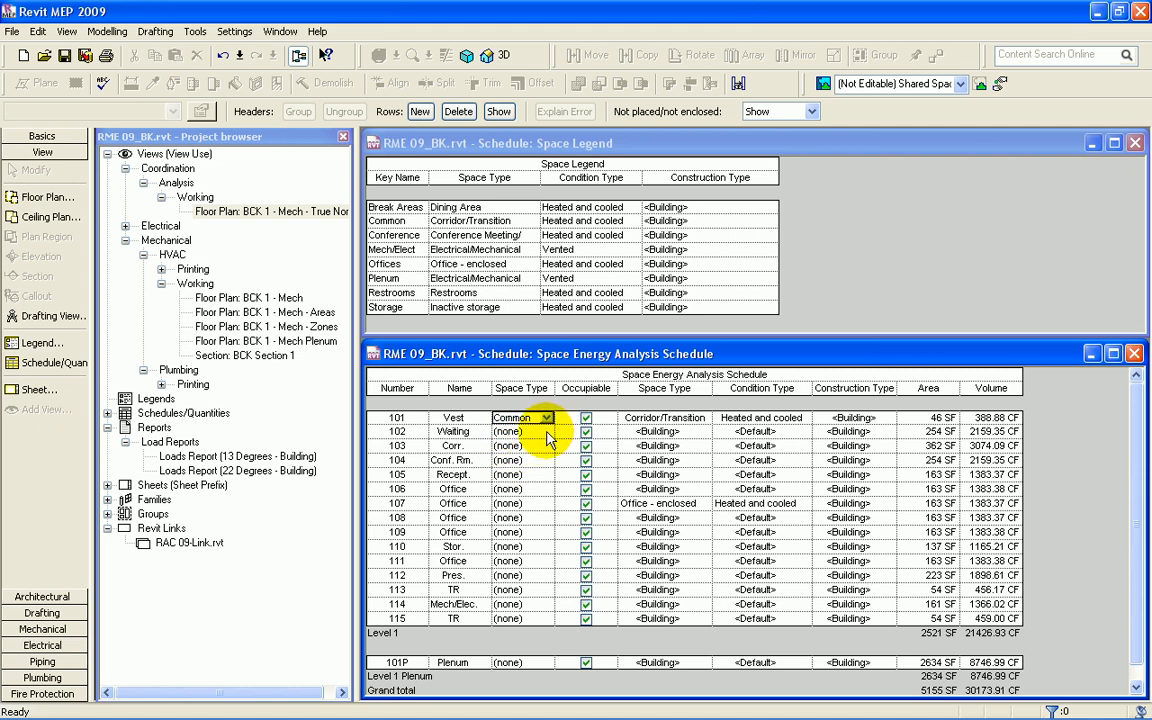
Step: Rename the Space Type Key column header to Space Key in the Space Energy Analysis Schedule
{"action": "left_click", "coordinate": [525, 388]}
{"action": "double_click", "coordinate": [538, 388]}
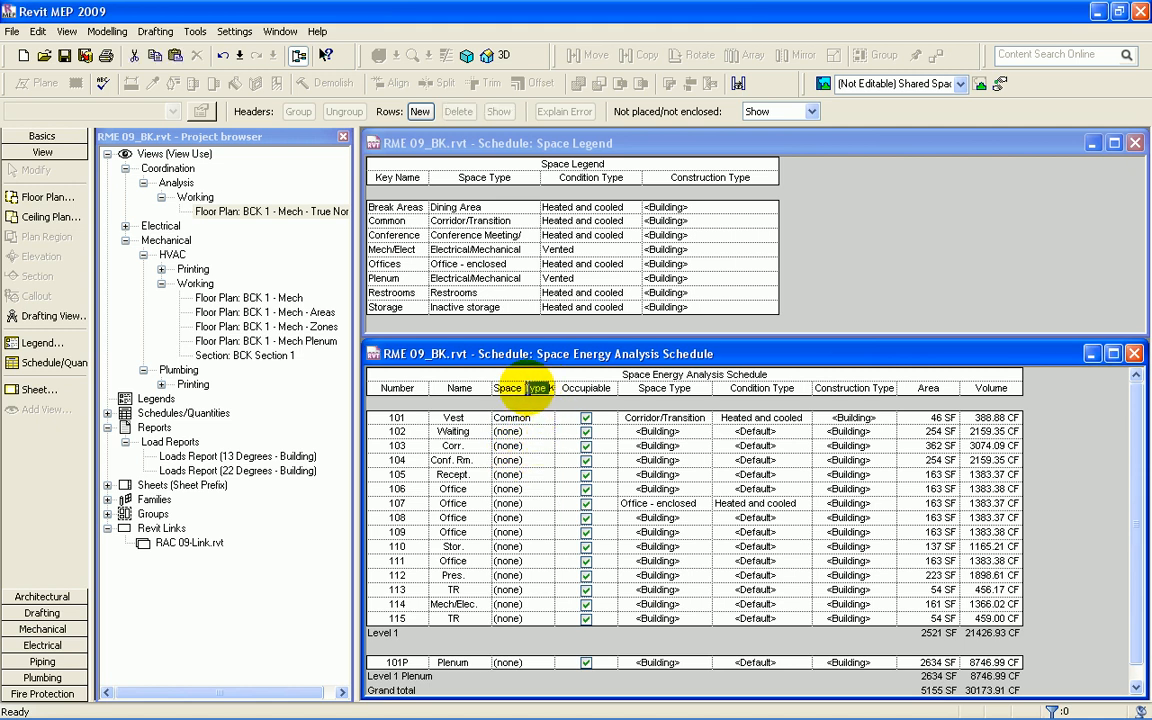
Step: Assign the Common space key to spaces 102 Waiting and 103 Corr., and Conference to 104 Conf. Rm
{"action": "left_click", "coordinate": [548, 434]}
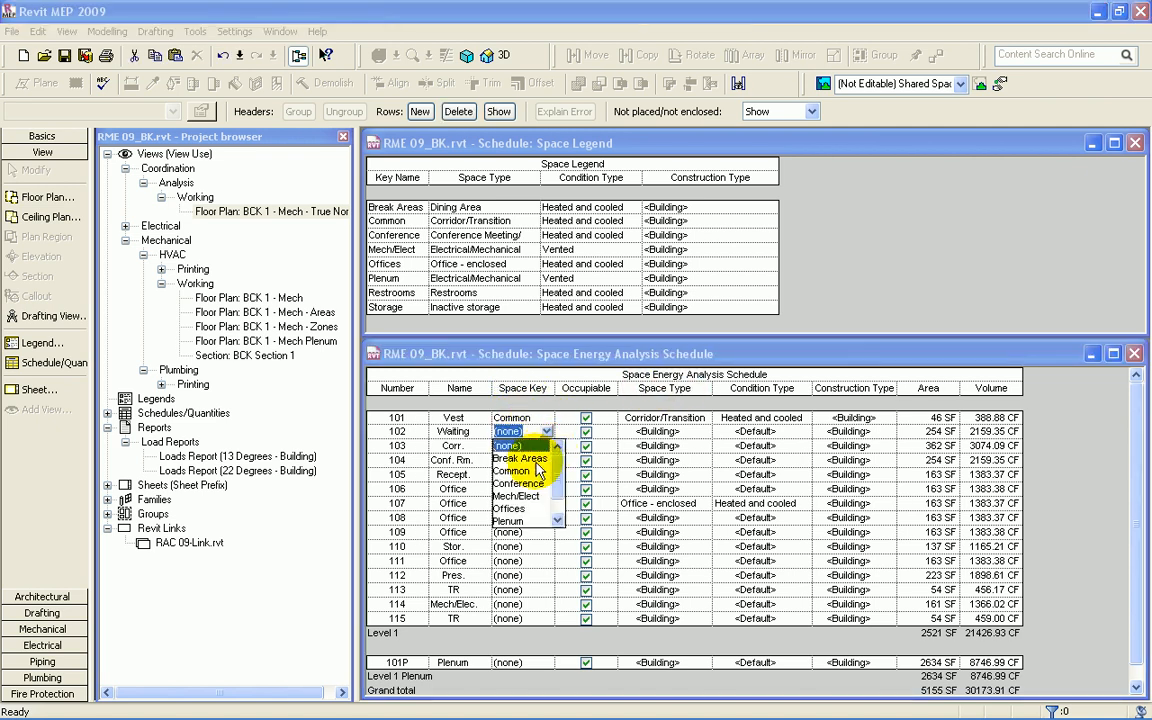
{"action": "left_click", "coordinate": [511, 470]}
{"action": "left_click", "coordinate": [548, 445]}
{"action": "left_click", "coordinate": [530, 484]}
{"action": "left_click", "coordinate": [548, 460]}
{"action": "left_click", "coordinate": [517, 505]}
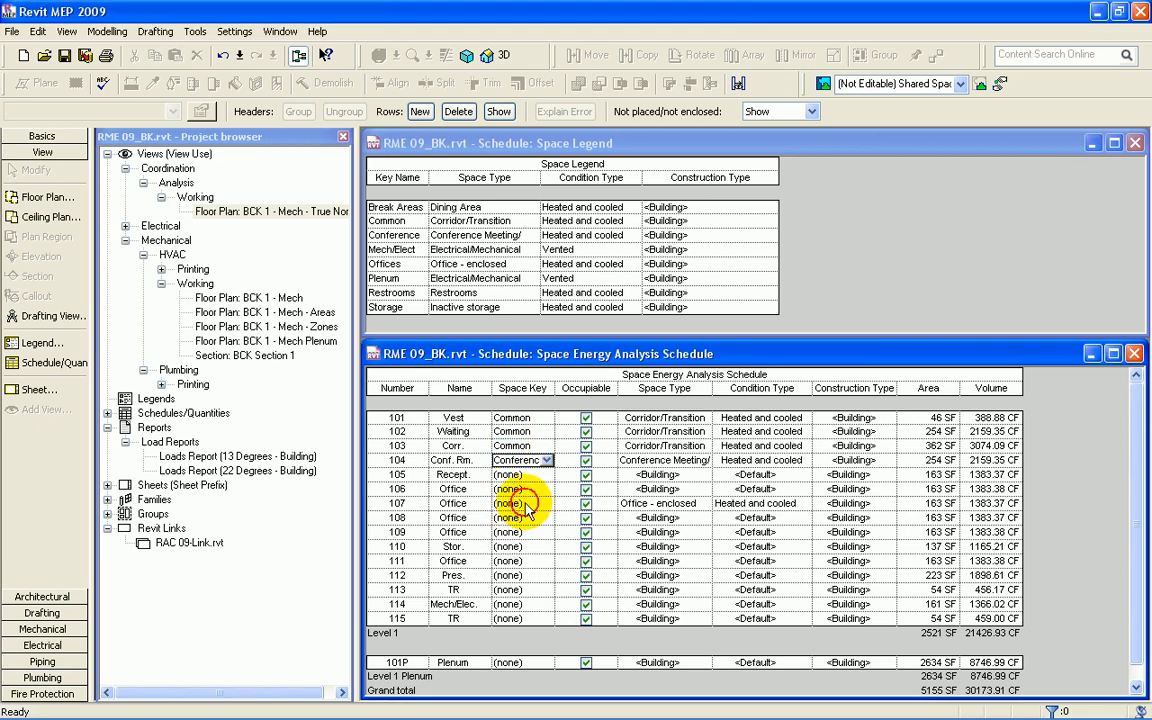
Step: Assign the Offices space key to 105 Recept. and to offices 106 through 109
{"action": "left_click", "coordinate": [548, 475]}
{"action": "left_click", "coordinate": [548, 476]}
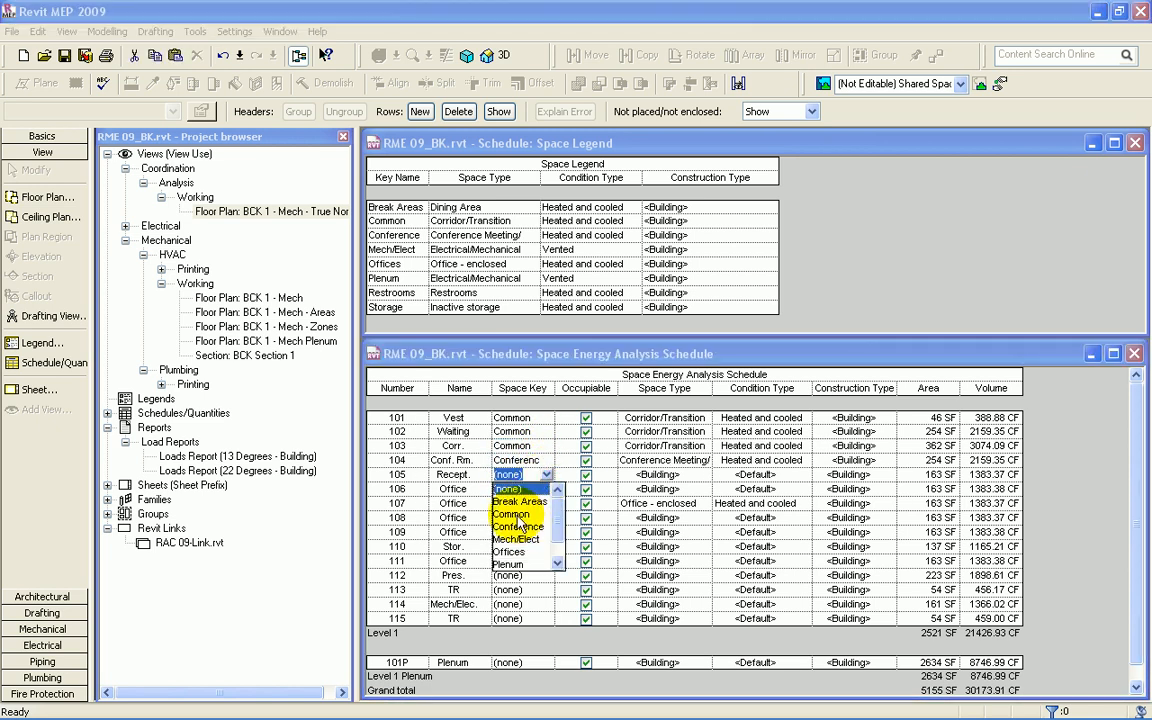
{"action": "left_click", "coordinate": [508, 551]}
{"action": "left_click", "coordinate": [510, 489]}
{"action": "left_click", "coordinate": [548, 489]}
{"action": "left_click", "coordinate": [515, 565]}
{"action": "left_click", "coordinate": [510, 503]}
{"action": "left_click", "coordinate": [548, 503]}
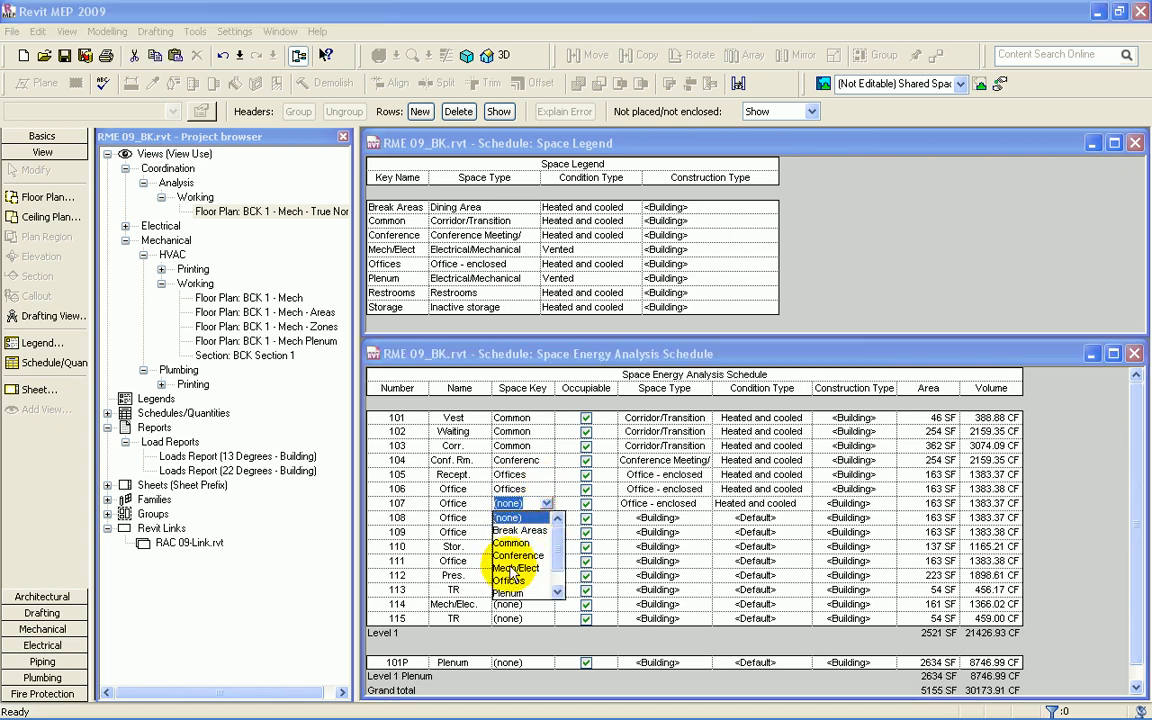
{"action": "left_click", "coordinate": [508, 582]}
{"action": "left_click", "coordinate": [510, 517]}
{"action": "left_click", "coordinate": [548, 517]}
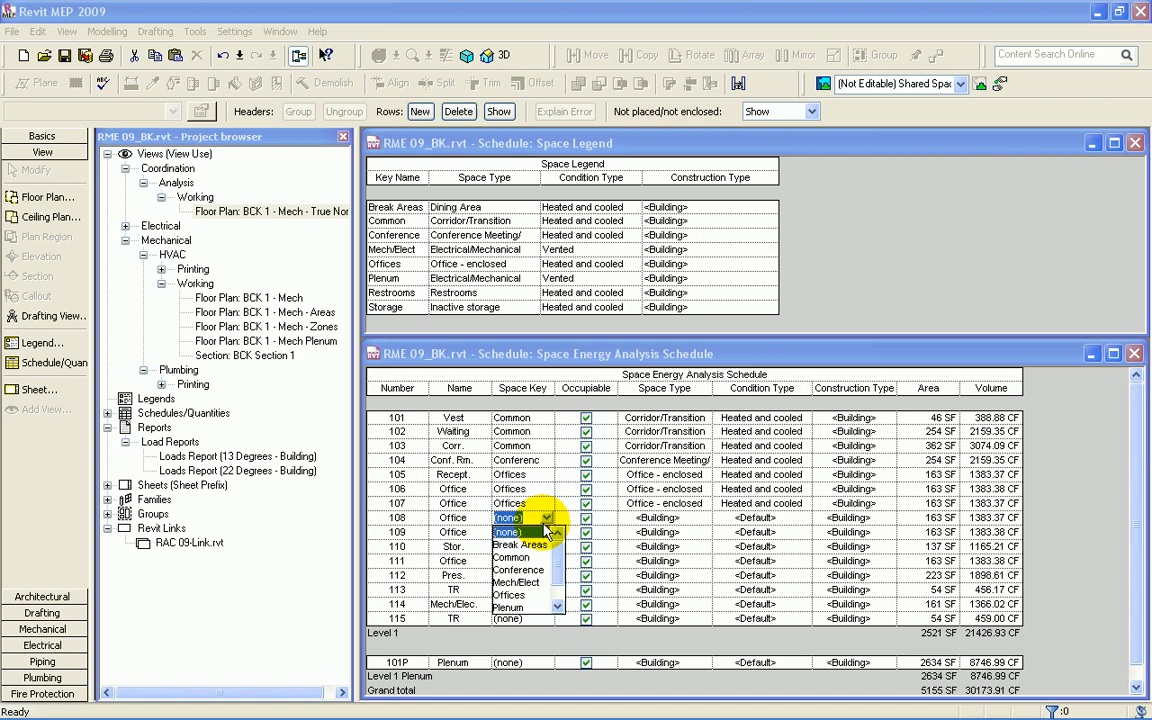
{"action": "left_click", "coordinate": [509, 596]}
{"action": "left_click", "coordinate": [548, 532]}
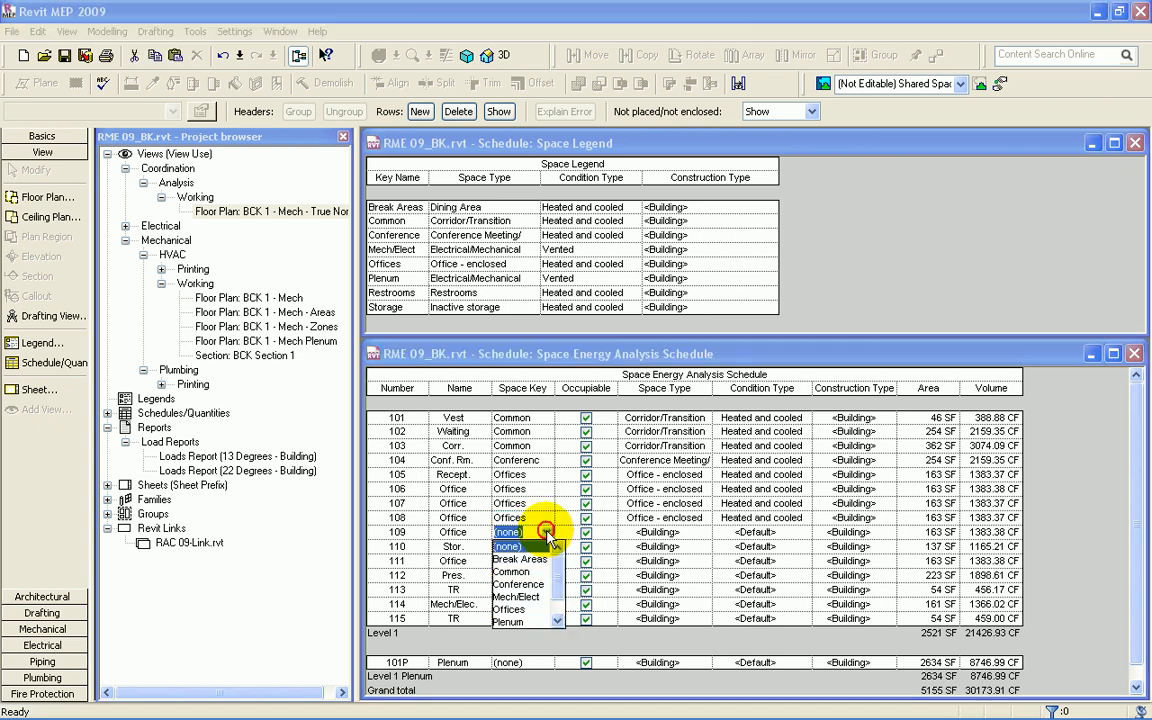
{"action": "left_click", "coordinate": [510, 613]}
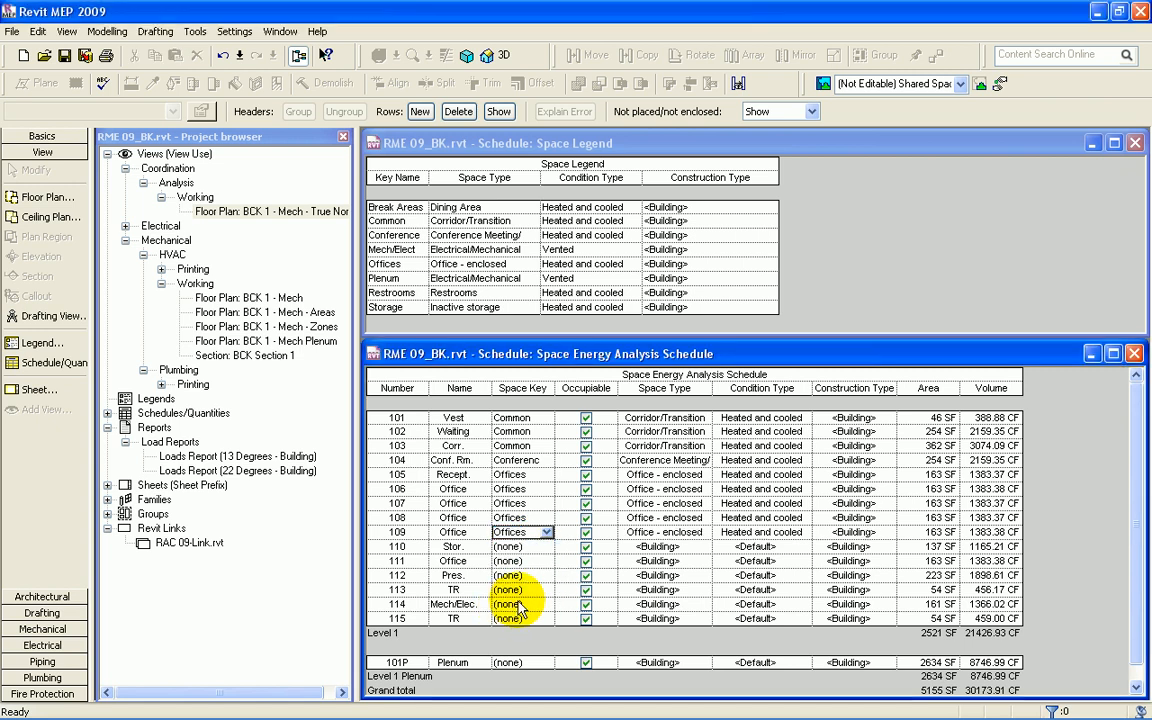
Step: Assign the Storage space key to 110 Stor., and Offices to 111 Office and 112 Pres
{"action": "left_click", "coordinate": [547, 547]}
{"action": "scroll", "coordinate": [524, 618], "scroll_direction": "down", "scroll_amount": 1}
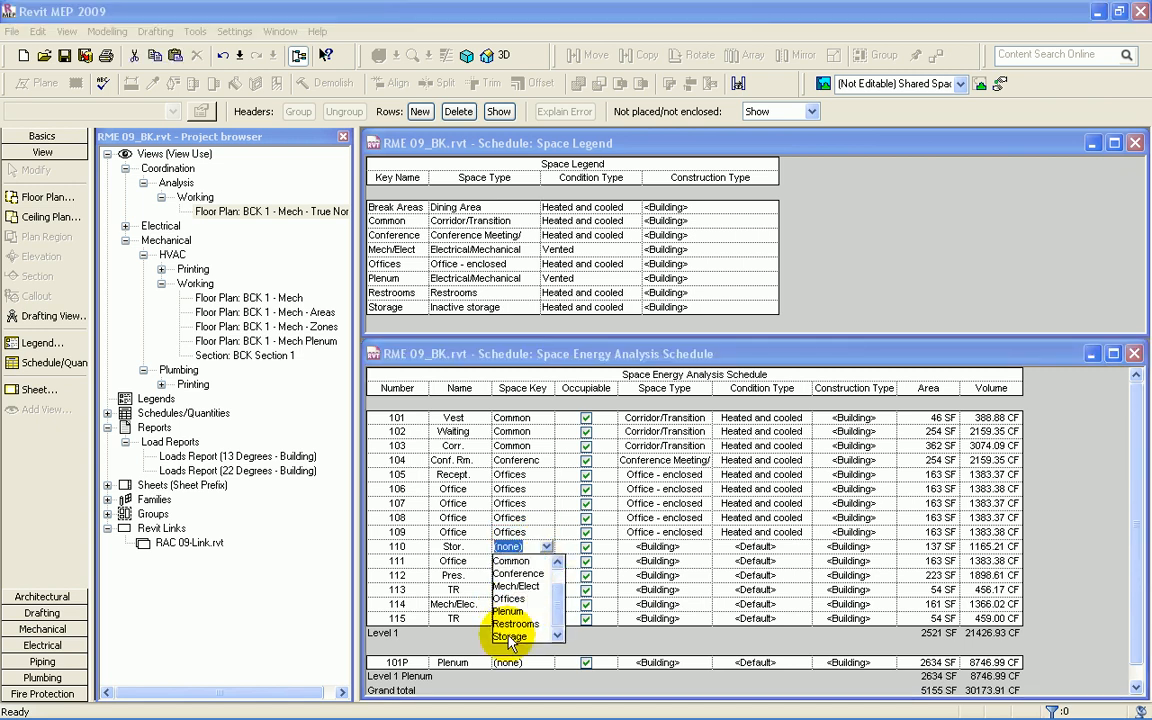
{"action": "left_click", "coordinate": [509, 636]}
{"action": "left_click", "coordinate": [547, 561]}
{"action": "left_click", "coordinate": [509, 650]}
{"action": "left_click", "coordinate": [547, 575]}
{"action": "left_click", "coordinate": [509, 650]}
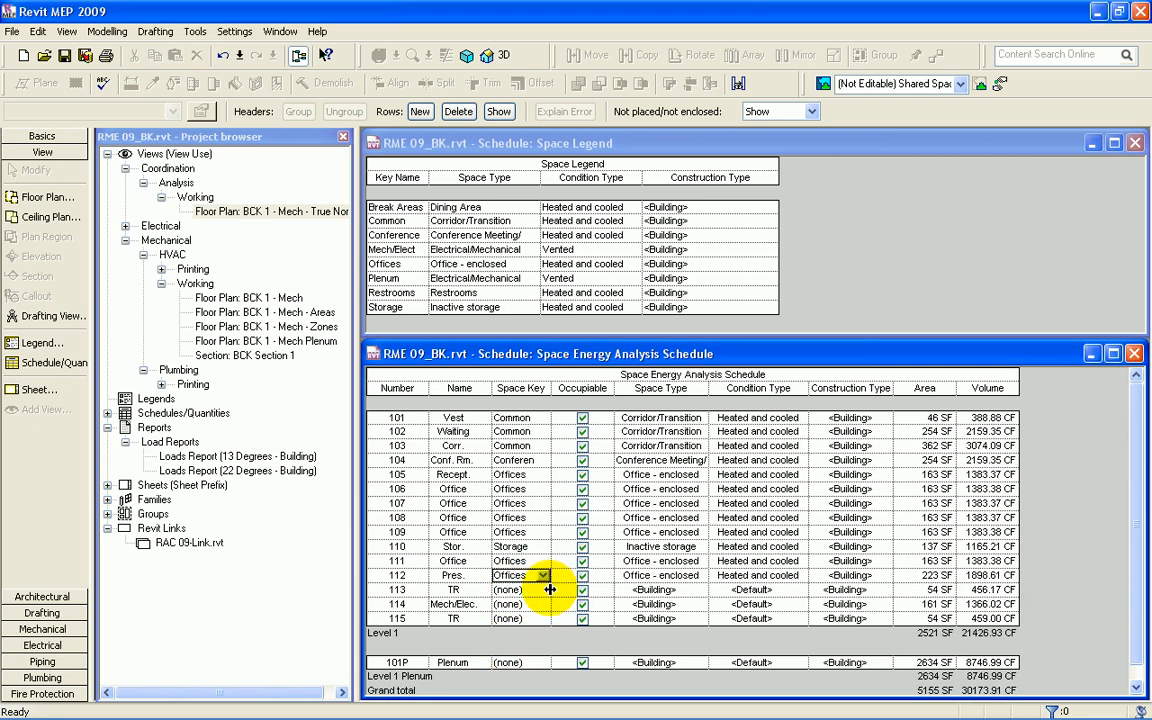
Step: Assign the Restrooms space key to TR spaces 113 and 115, and Mech/Elect to space 114 Mech/Elec
{"action": "left_click", "coordinate": [550, 589]}
{"action": "scroll", "coordinate": [516, 670], "scroll_direction": "down", "scroll_amount": 1}
{"action": "left_click", "coordinate": [509, 679]}
{"action": "left_click", "coordinate": [547, 604]}
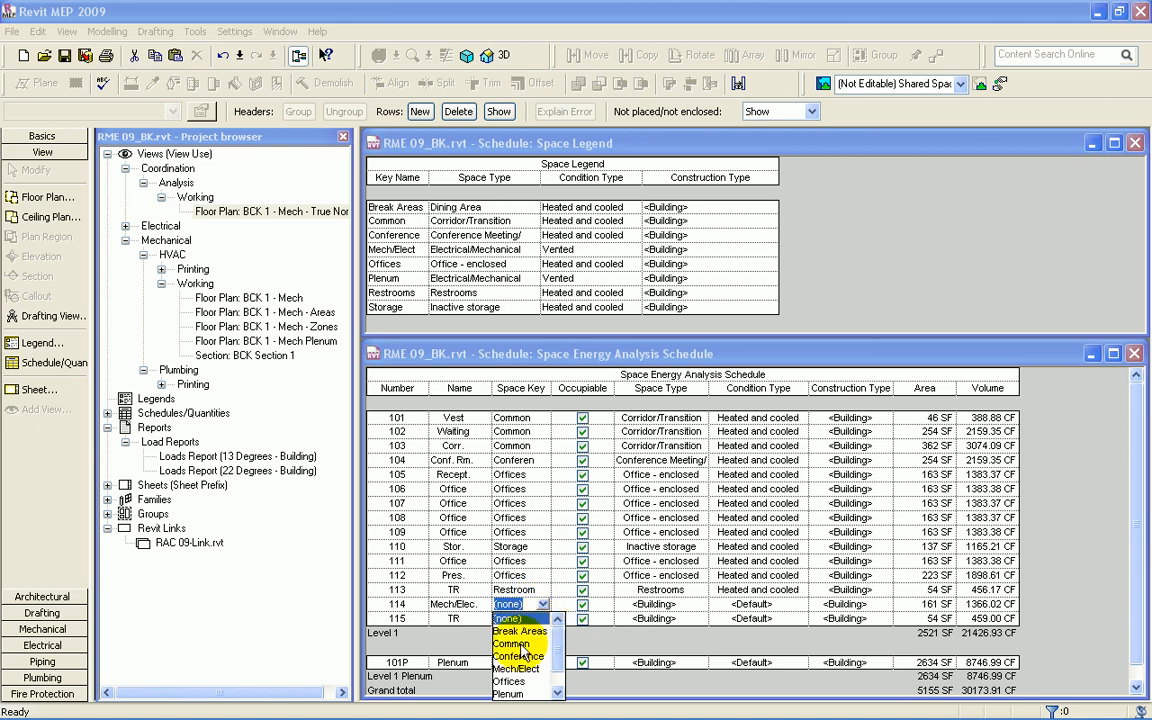
{"action": "left_click", "coordinate": [515, 668]}
{"action": "left_click", "coordinate": [547, 618]}
{"action": "scroll", "coordinate": [530, 690], "scroll_direction": "down", "scroll_amount": 1}
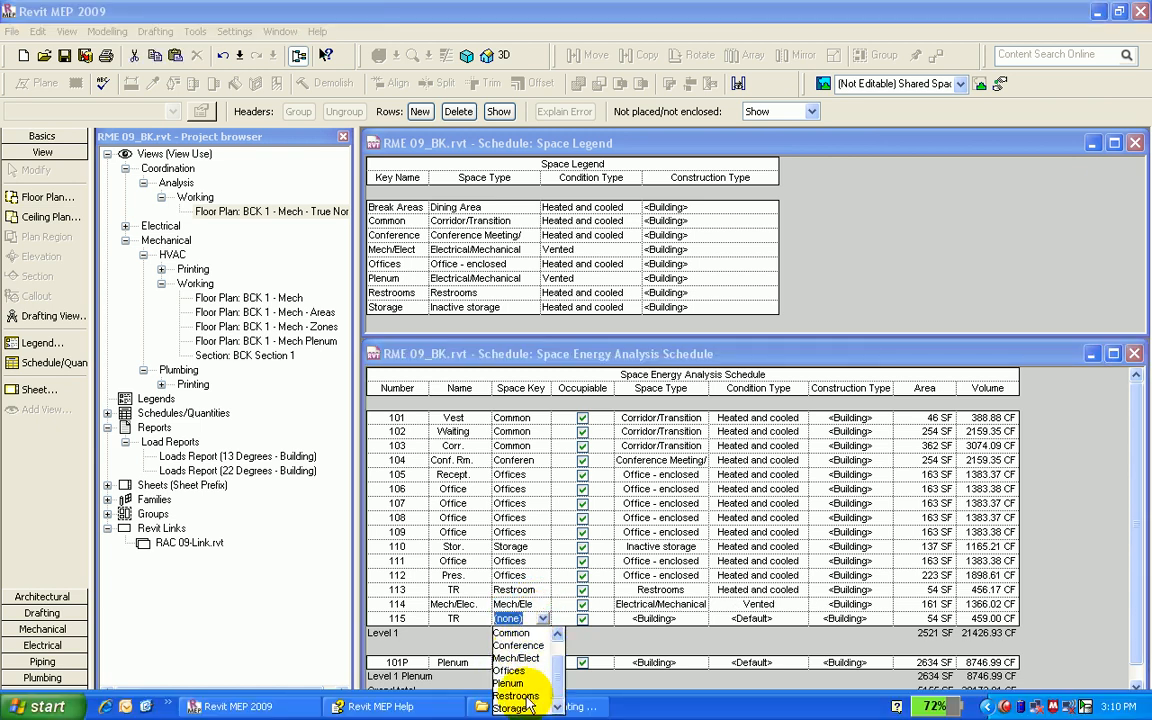
{"action": "left_click", "coordinate": [533, 697]}
Step: Assign the Plenum space key to space 101P and mark that space as not occupiable
{"action": "left_click", "coordinate": [548, 662]}
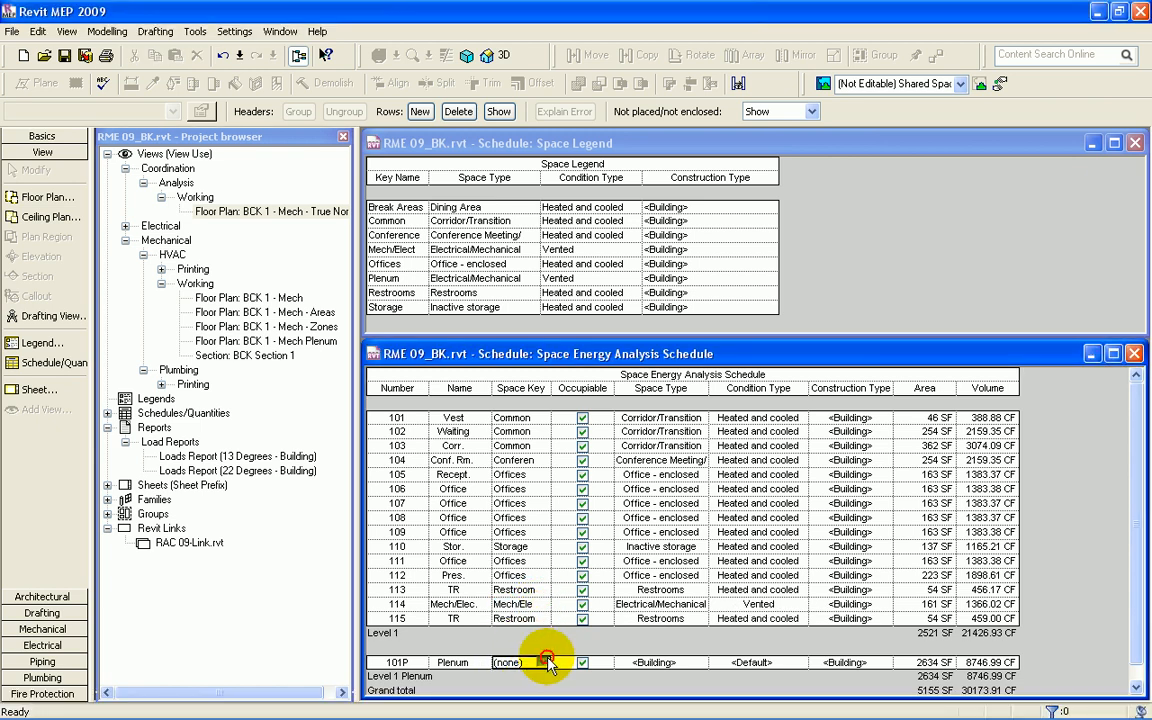
{"action": "left_click", "coordinate": [512, 645]}
{"action": "left_click", "coordinate": [583, 663]}
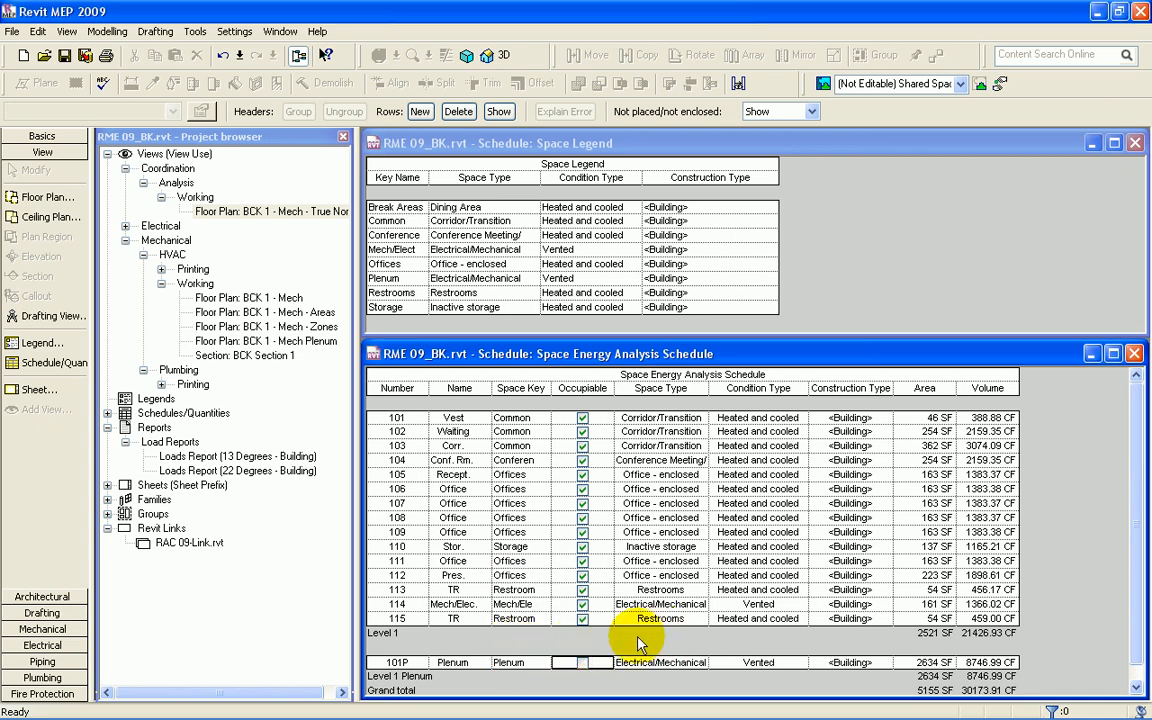
Step: Mark spaces 110 Stor. and 114 Mech/Elec. as not occupiable
{"action": "left_click", "coordinate": [584, 606]}
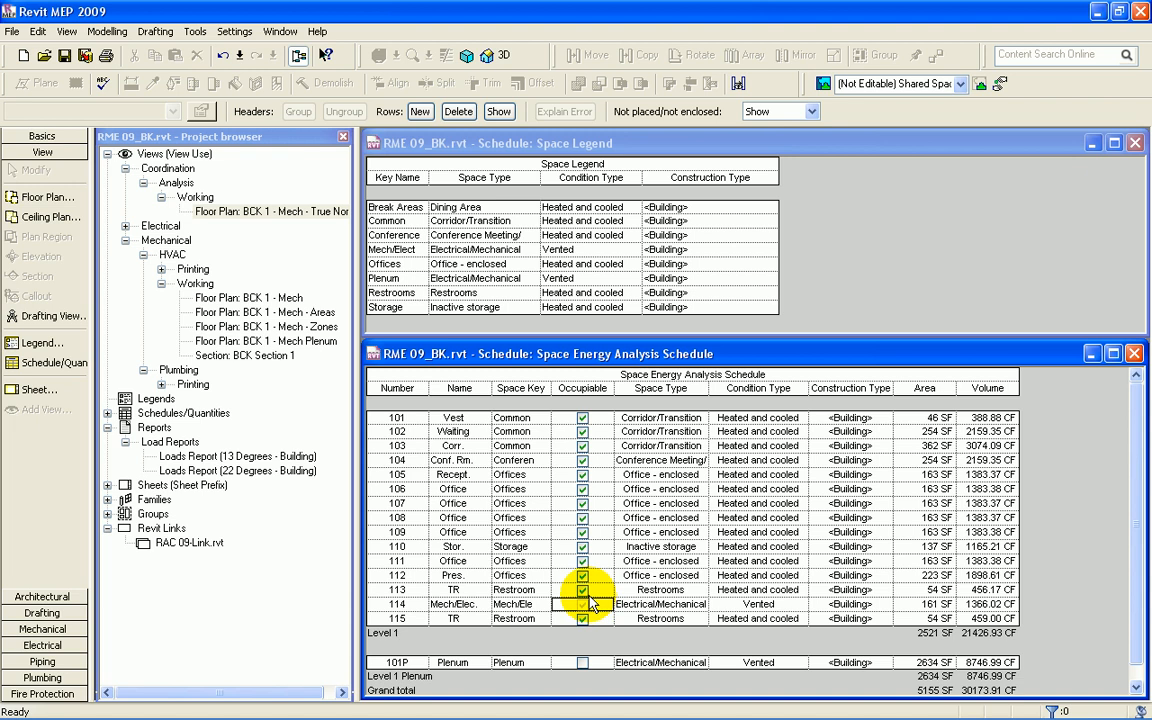
{"action": "left_click", "coordinate": [583, 546]}
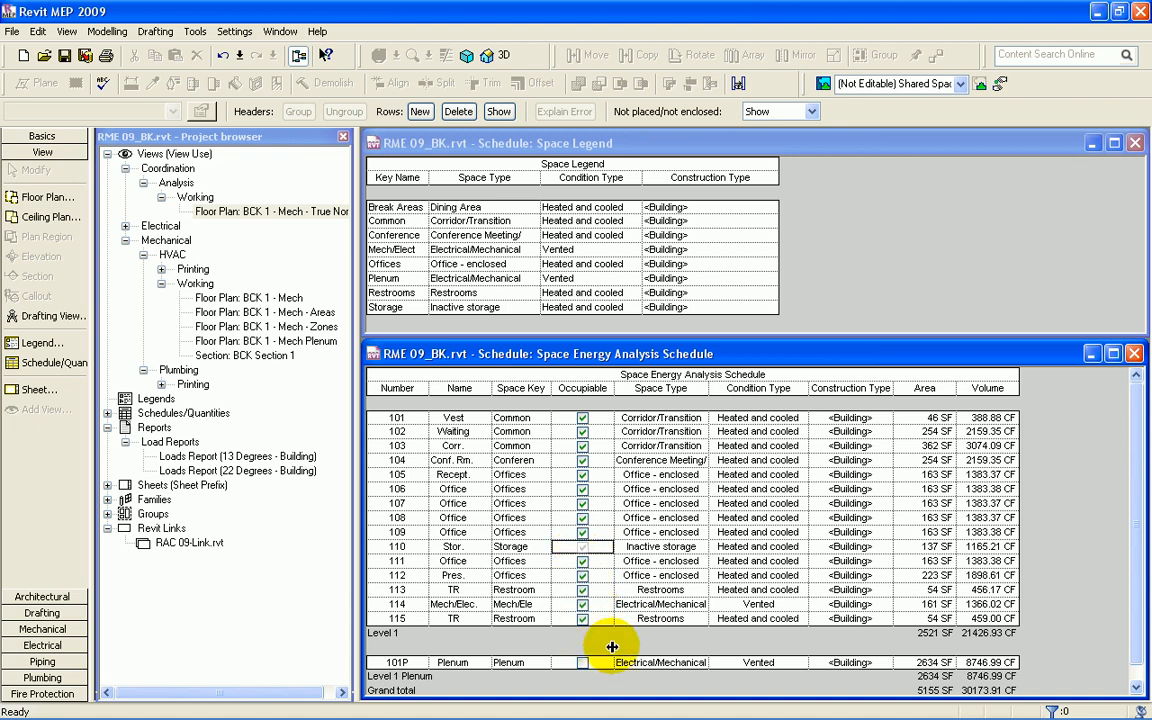
{"action": "left_click", "coordinate": [585, 548]}
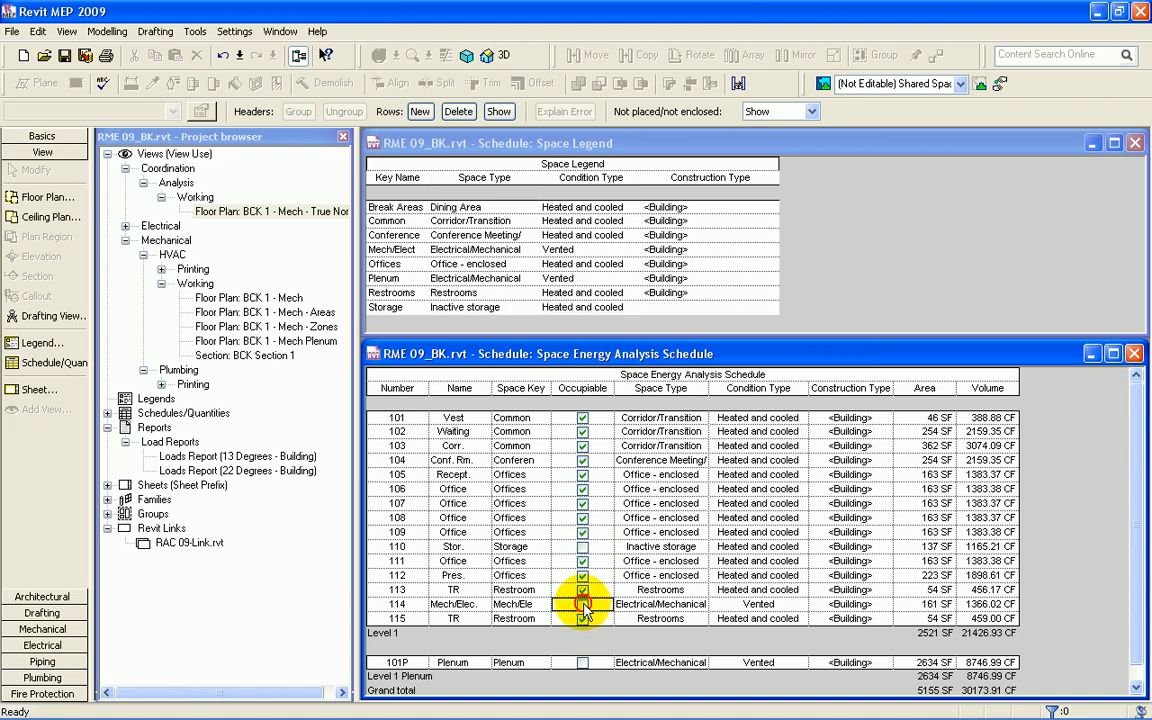
{"action": "left_click", "coordinate": [583, 605]}
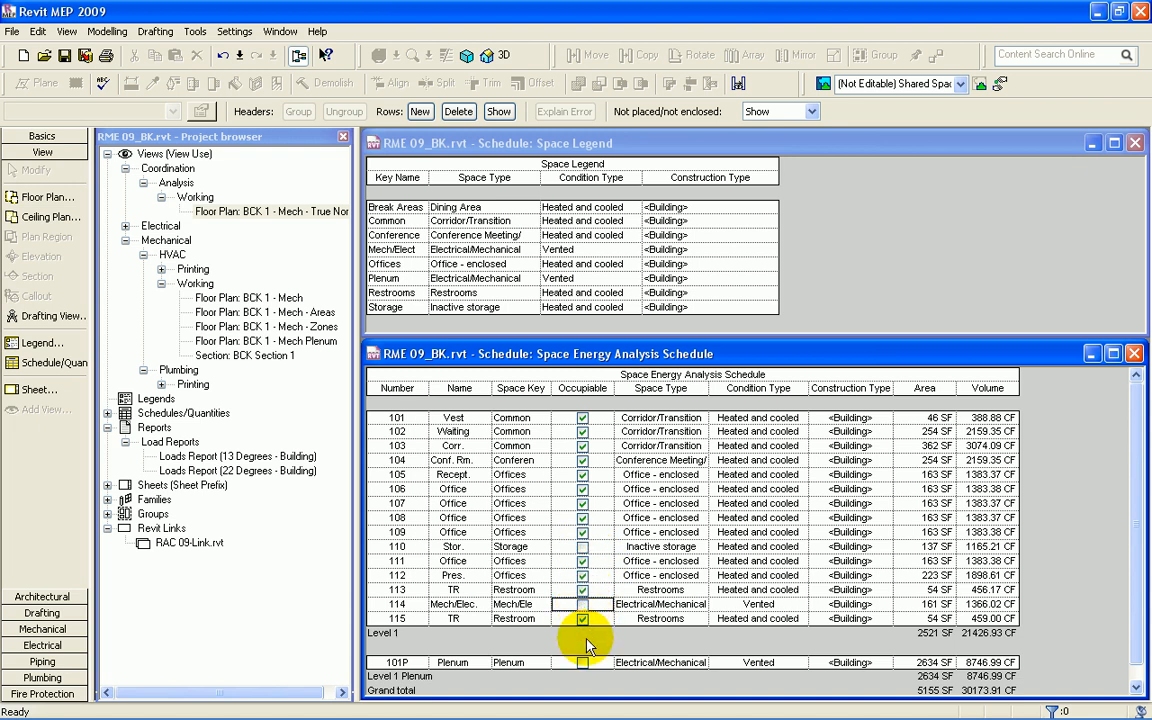
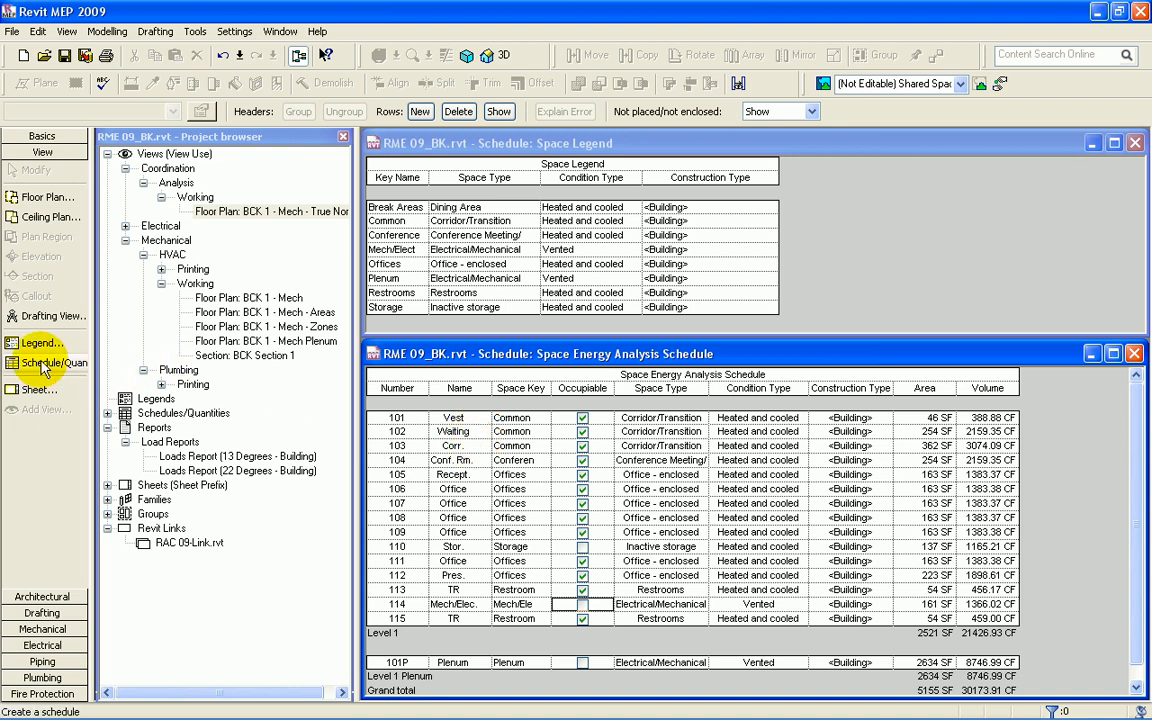
Step: Open the BCK 1 - Mech - Zones floor plan, maximize it and fit the plan in the view
{"action": "double_click", "coordinate": [298, 330]}
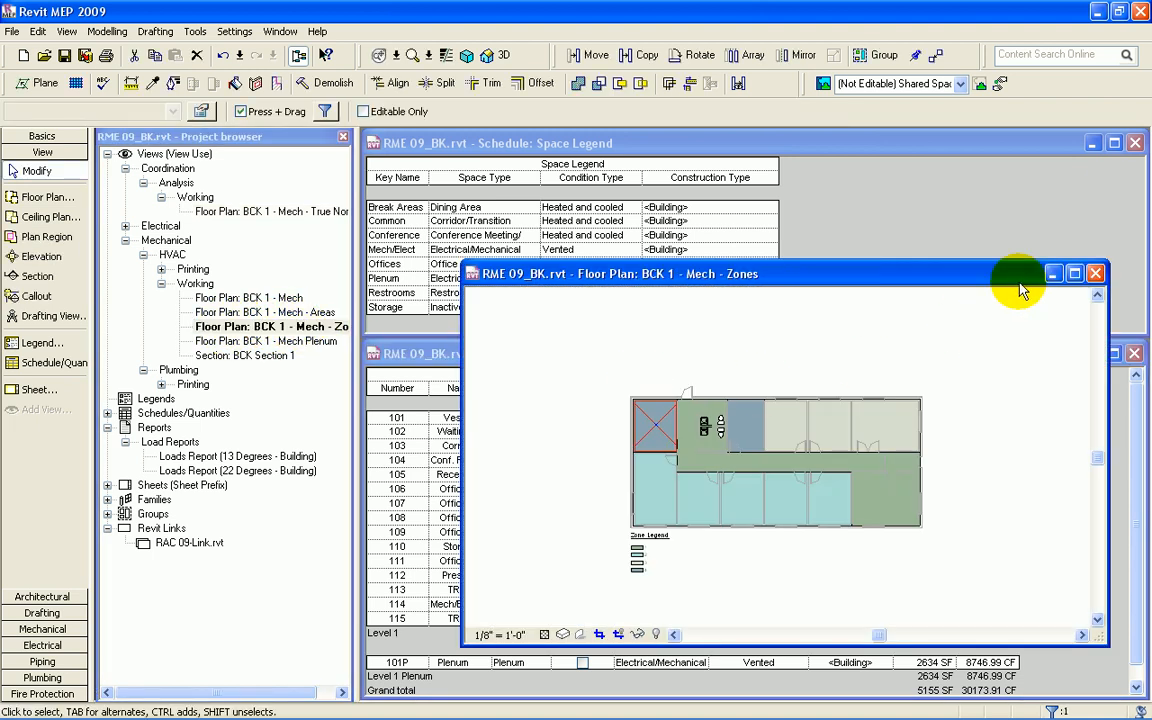
{"action": "left_click", "coordinate": [1074, 273]}
{"action": "right_click", "coordinate": [605, 458]}
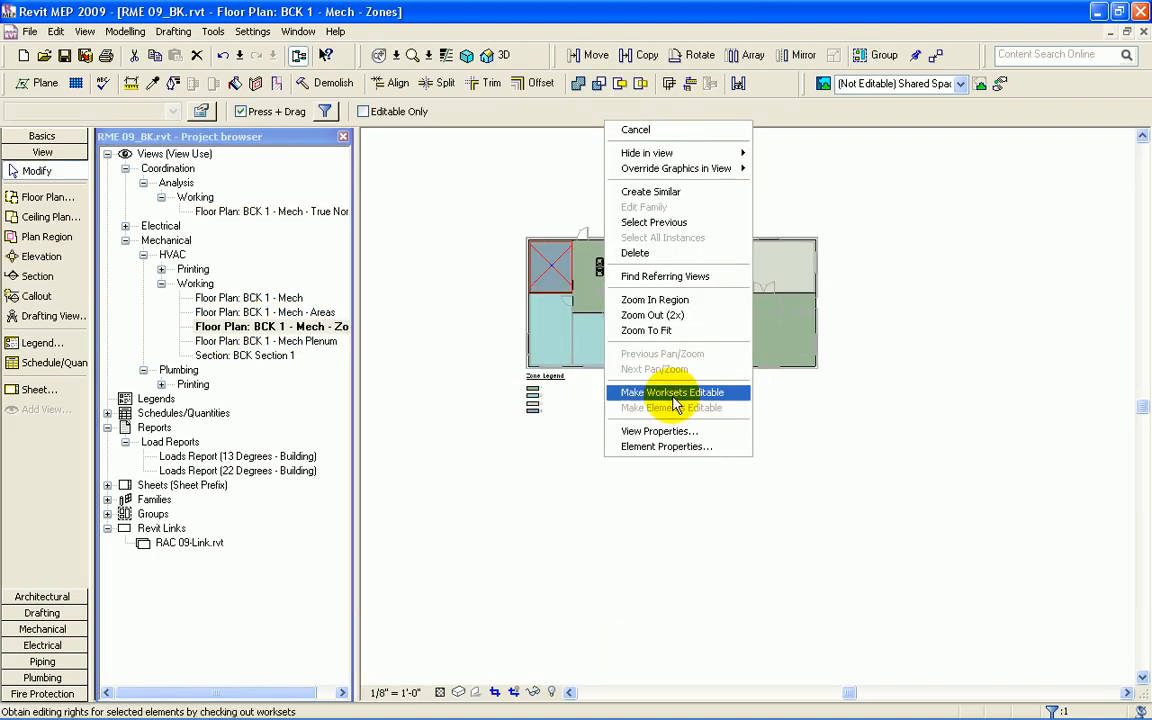
{"action": "left_click", "coordinate": [654, 330]}
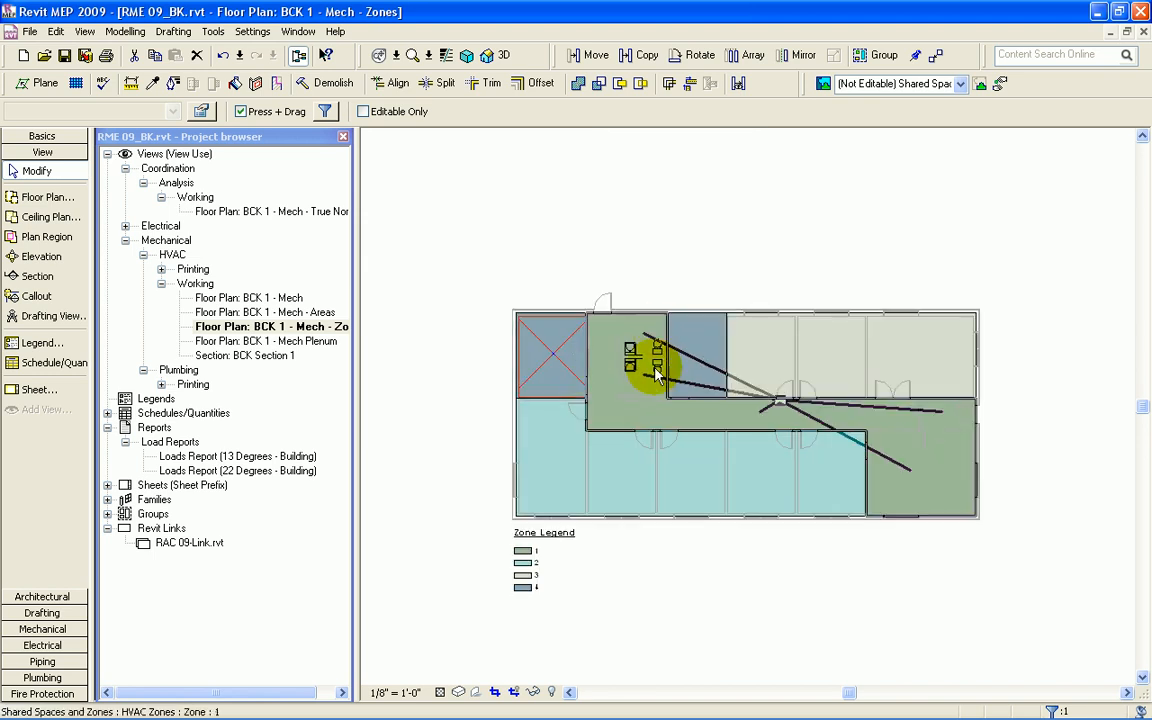
Step: Review the cooling, heating and outdoor air information in the element properties of HVAC zone 2
{"action": "left_click", "coordinate": [673, 475]}
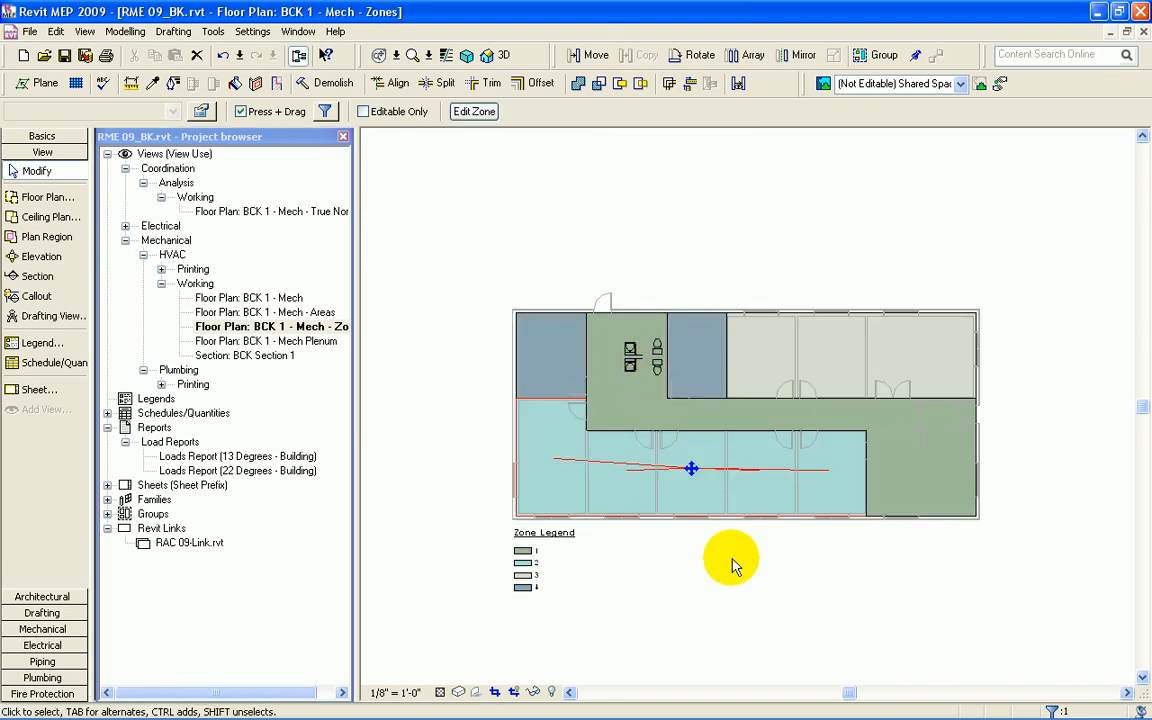
{"action": "right_click", "coordinate": [584, 180]}
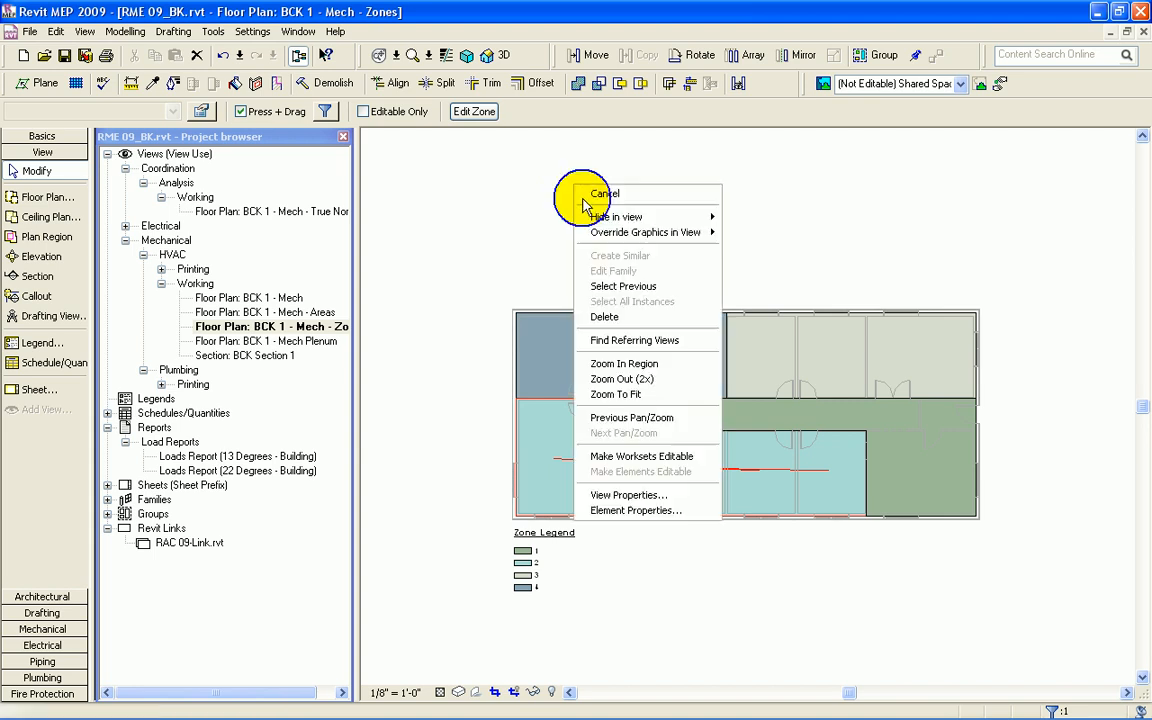
{"action": "left_click", "coordinate": [628, 440]}
{"action": "left_click_drag", "start_coordinate": [708, 450], "coordinate": [715, 550]}
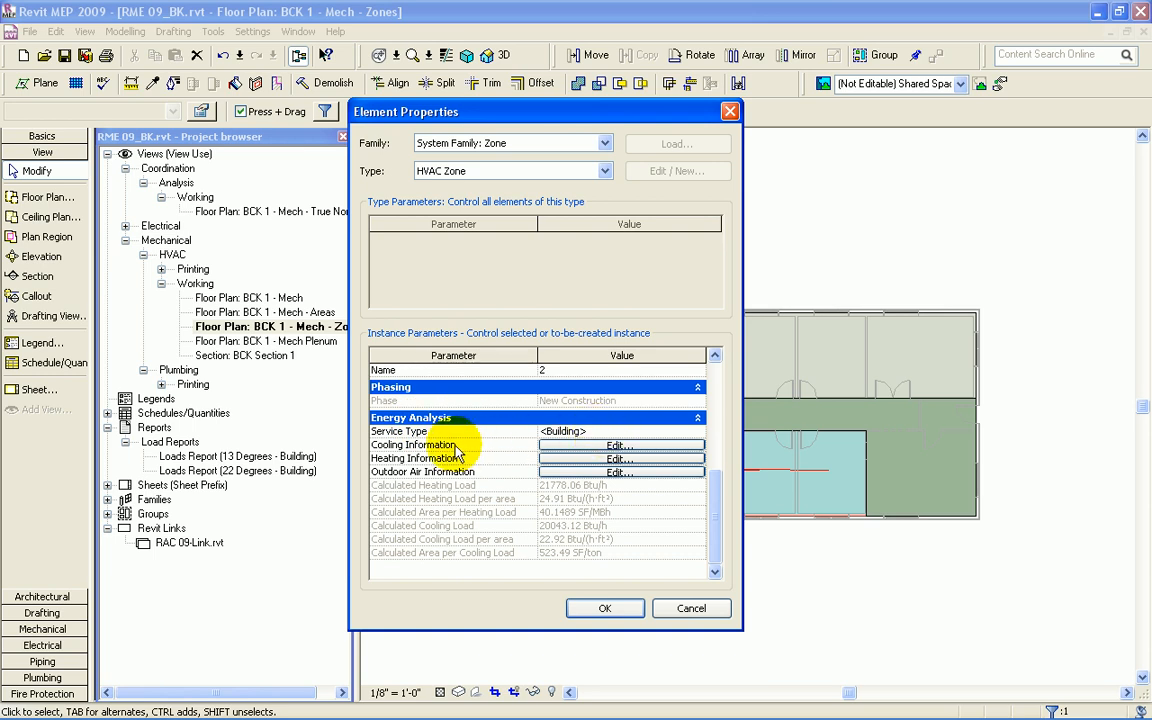
{"action": "left_click", "coordinate": [593, 446]}
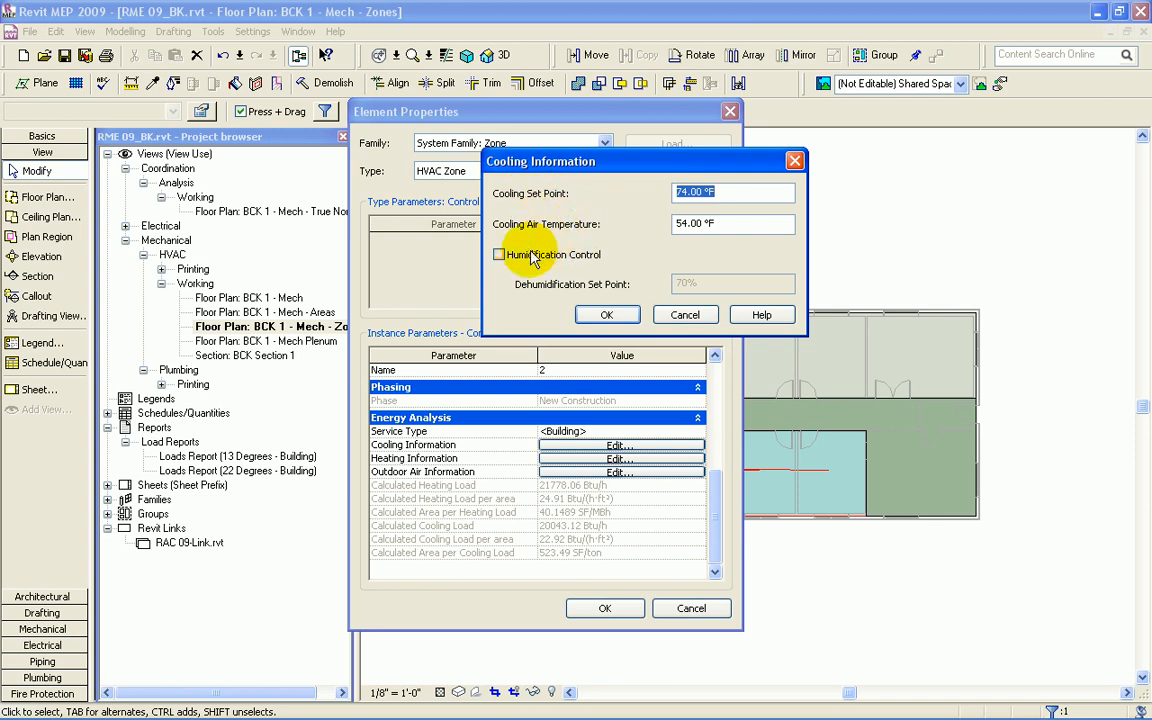
{"action": "left_click", "coordinate": [606, 314]}
{"action": "left_click", "coordinate": [609, 459]}
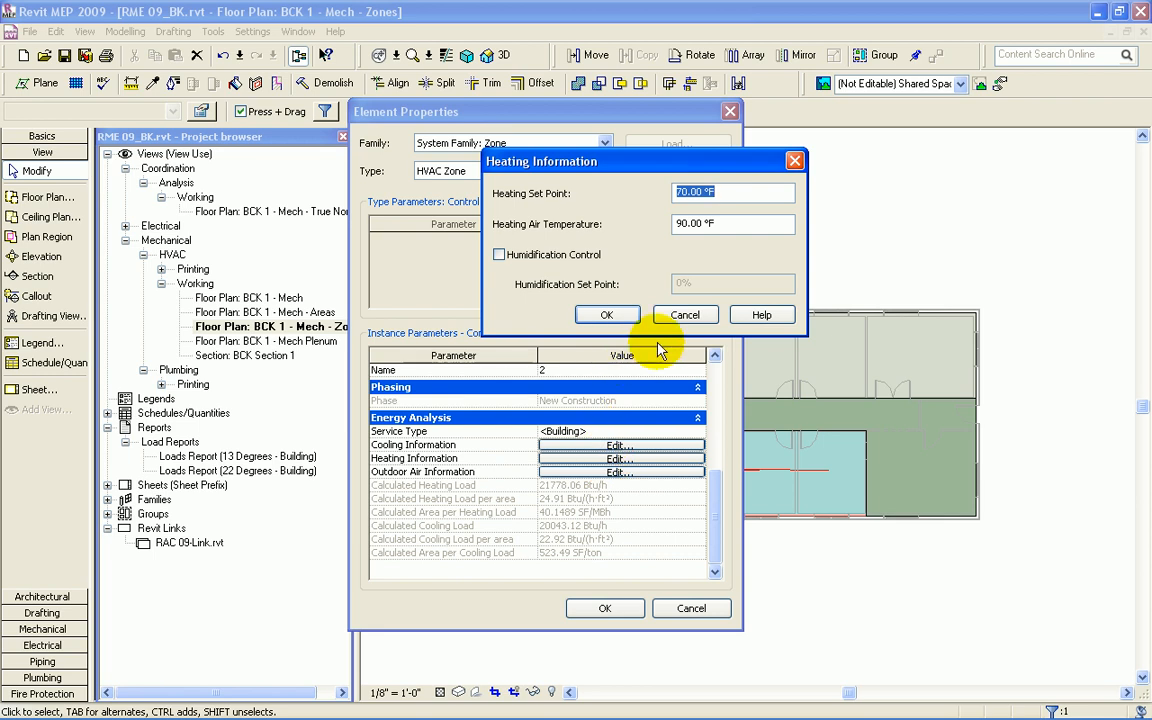
{"action": "left_click", "coordinate": [607, 314]}
{"action": "left_click", "coordinate": [618, 472]}
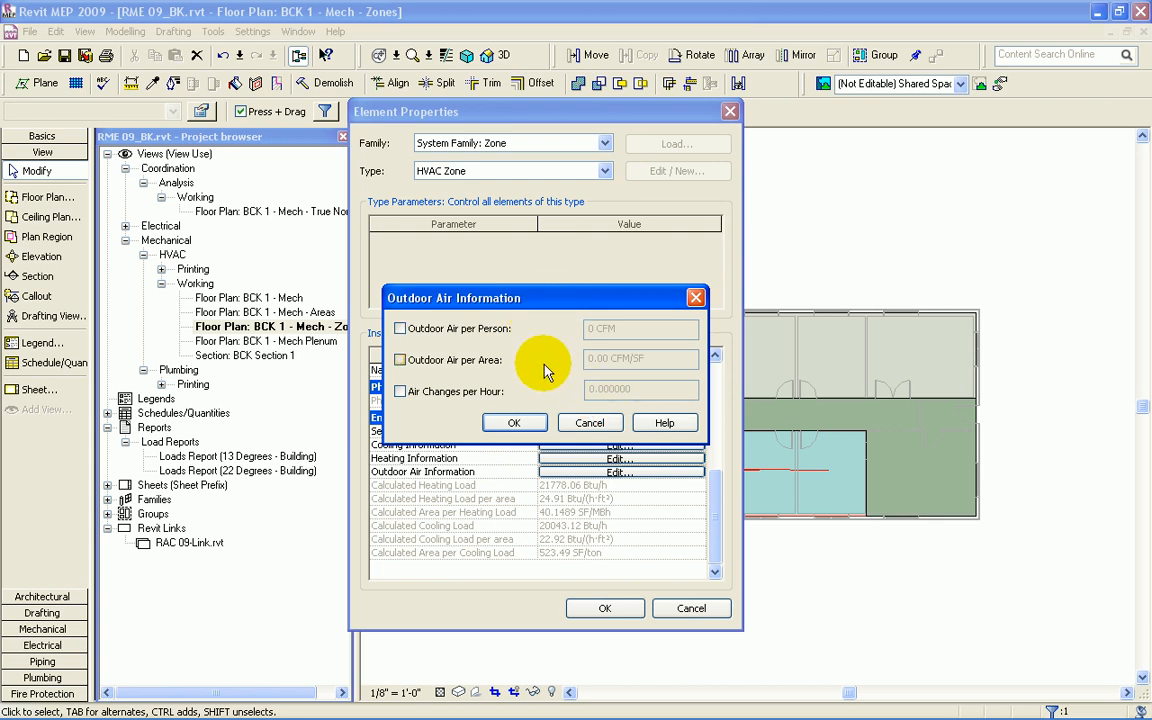
{"action": "left_click", "coordinate": [514, 424]}
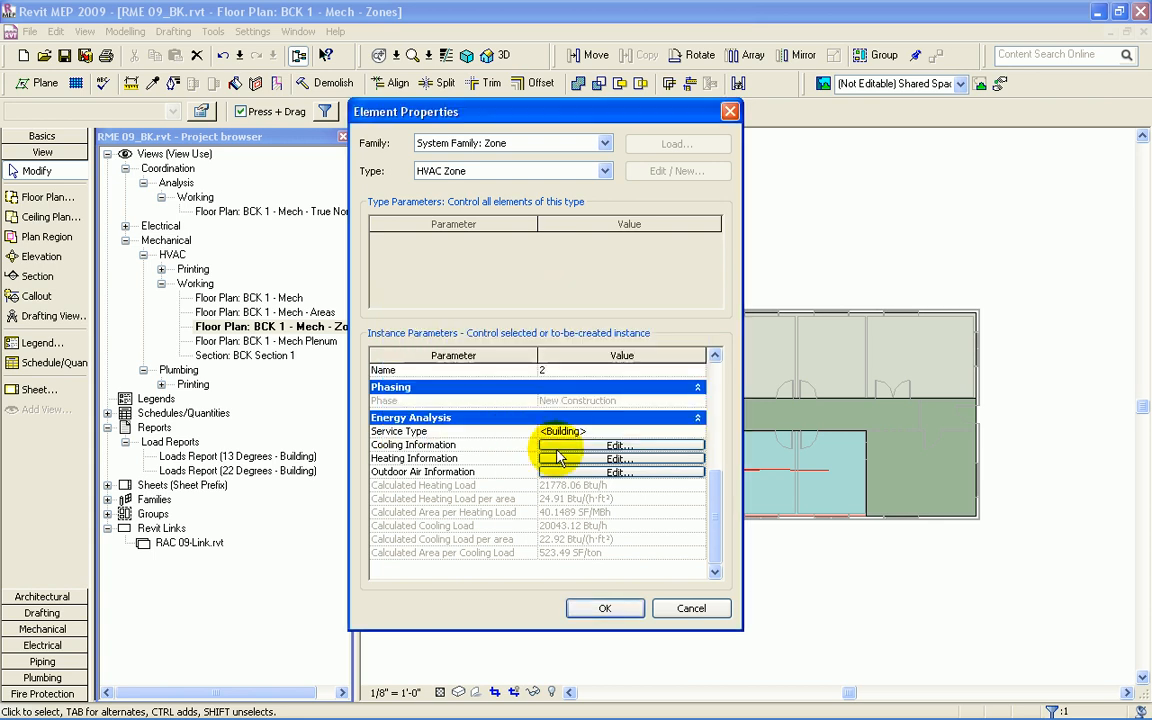
{"action": "left_click", "coordinate": [606, 608]}
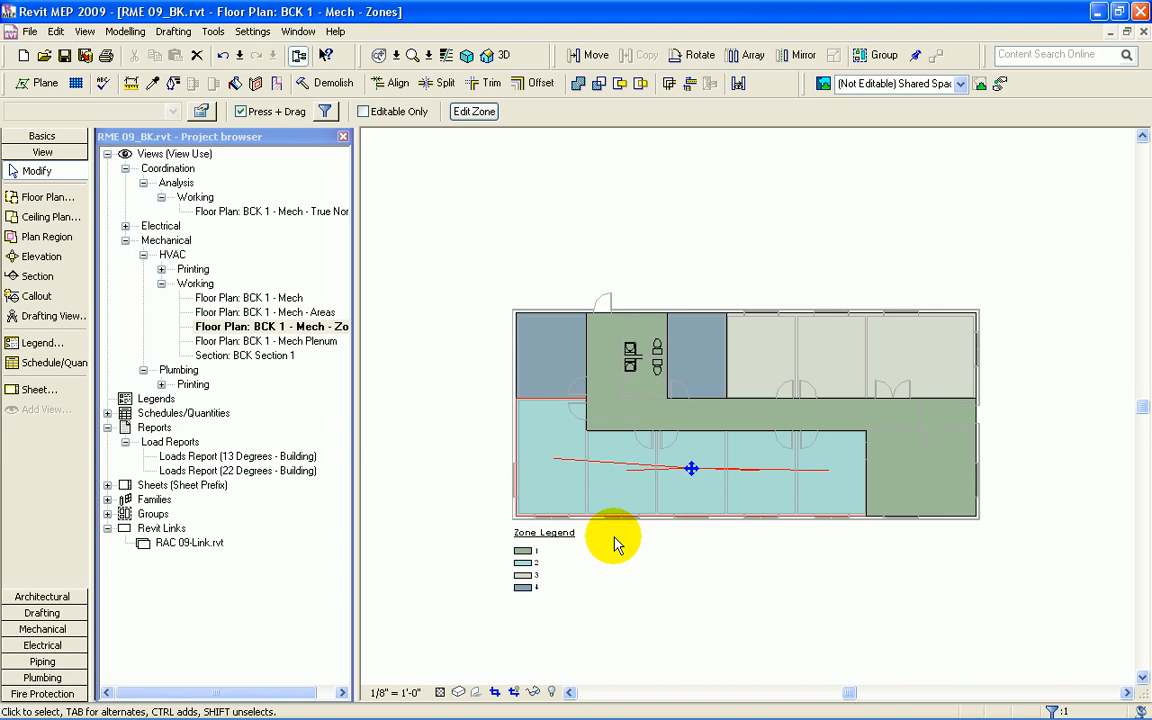
Step: Create a building component schedule for the HVAC Zones category named Zone - Energy Analysis Schedule
{"action": "left_click", "coordinate": [36, 365]}
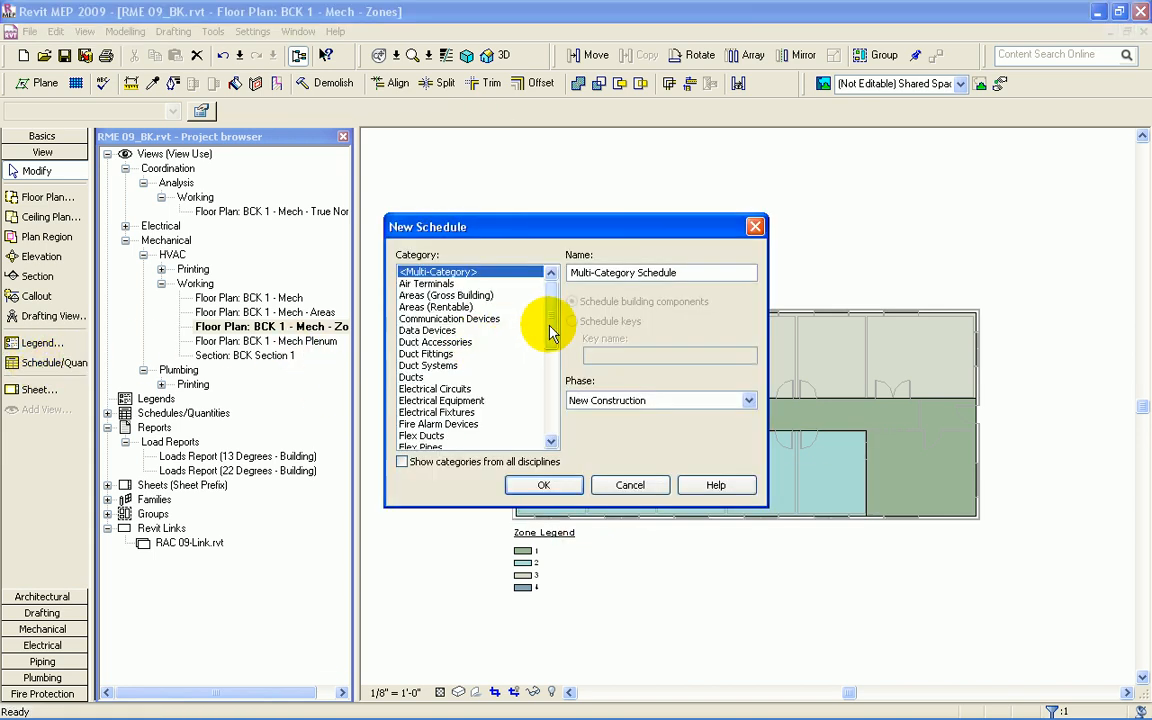
{"action": "scroll", "coordinate": [555, 345], "scroll_direction": "down", "scroll_amount": 1}
{"action": "scroll", "coordinate": [555, 345], "scroll_direction": "down", "scroll_amount": 2}
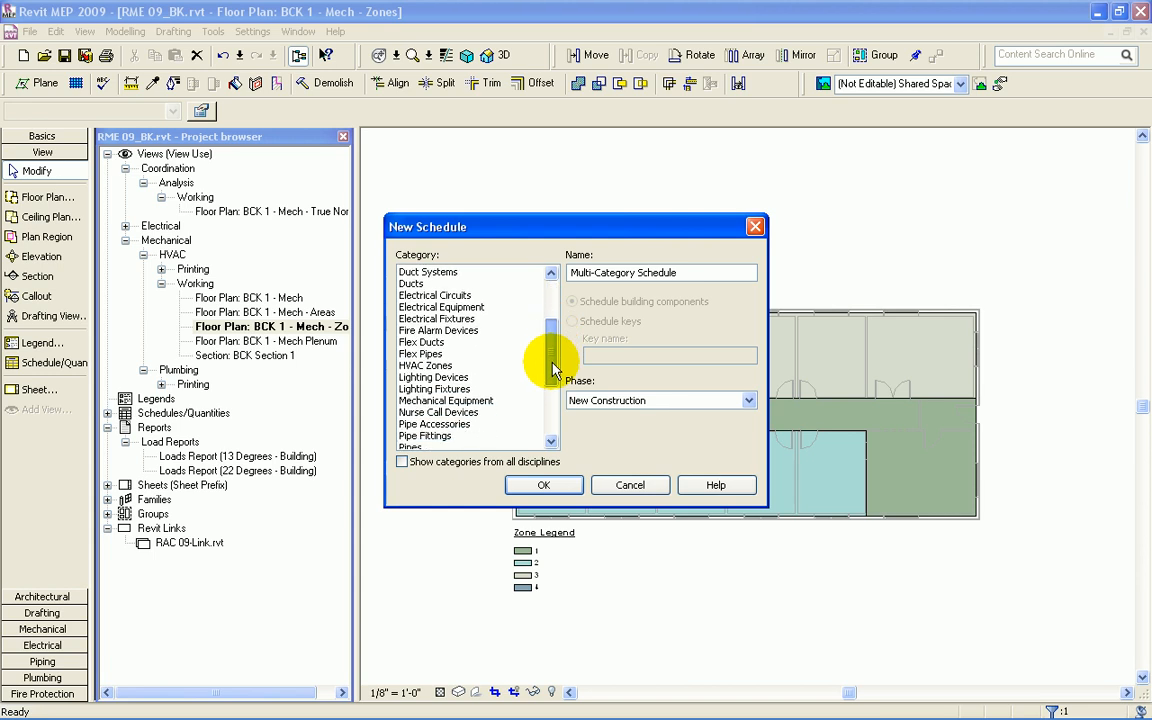
{"action": "left_click", "coordinate": [422, 366]}
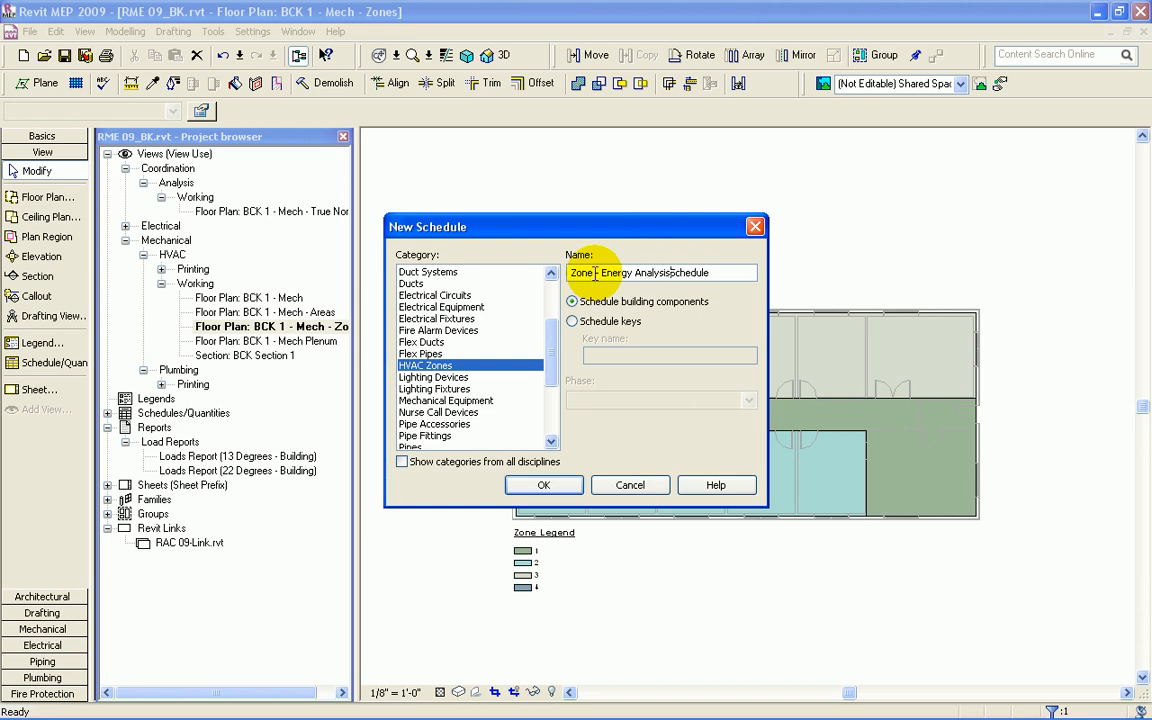
{"action": "left_click", "coordinate": [543, 485]}
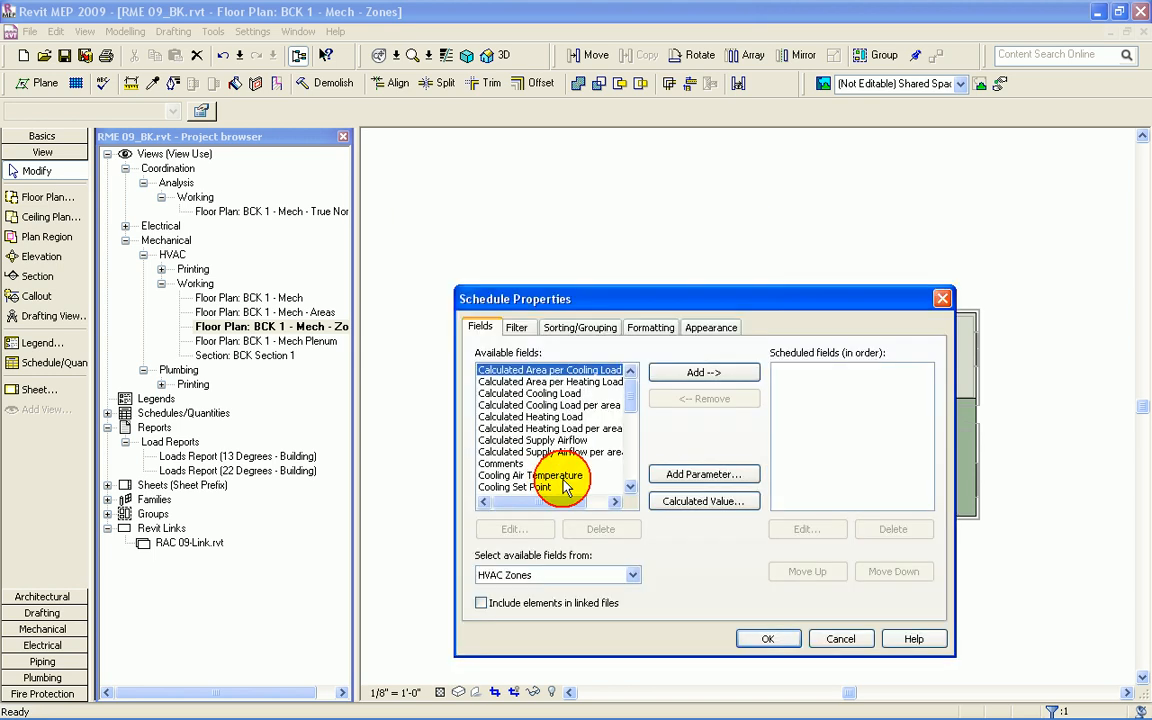
Step: Add the Level, Name and Service Type fields to the zone energy analysis schedule, in that order
{"action": "left_click_drag", "start_coordinate": [627, 420], "coordinate": [628, 437]}
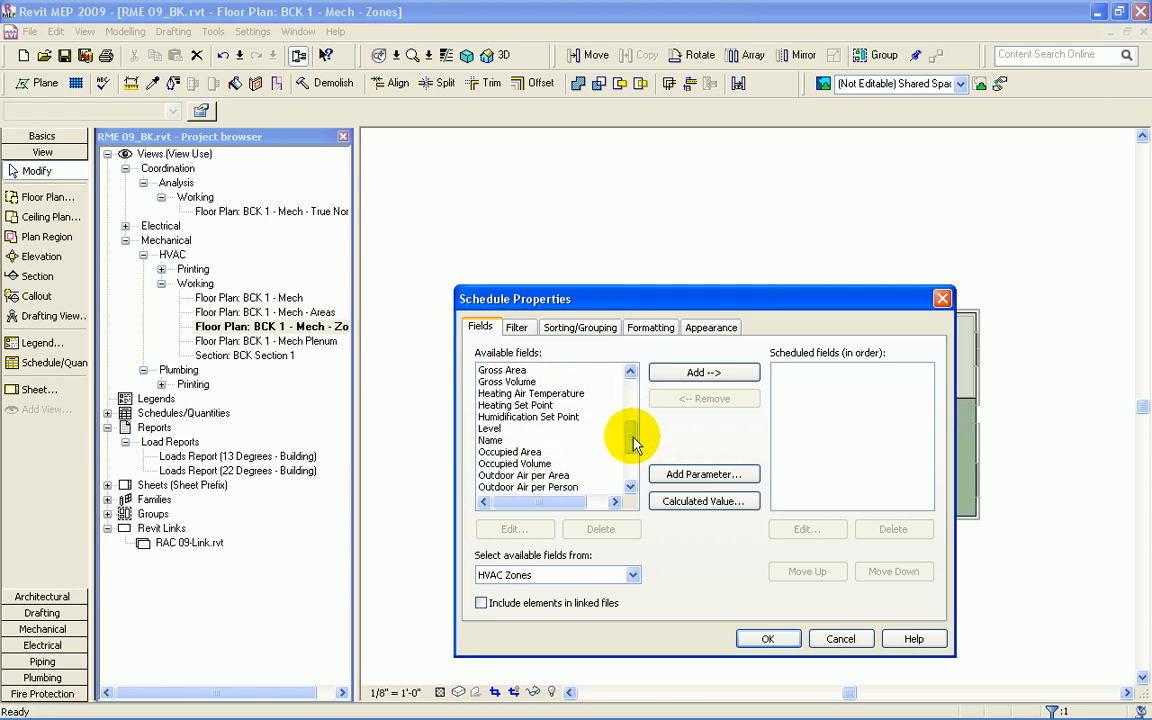
{"action": "left_click", "coordinate": [491, 429]}
{"action": "double_click", "coordinate": [491, 429]}
{"action": "double_click", "coordinate": [488, 430]}
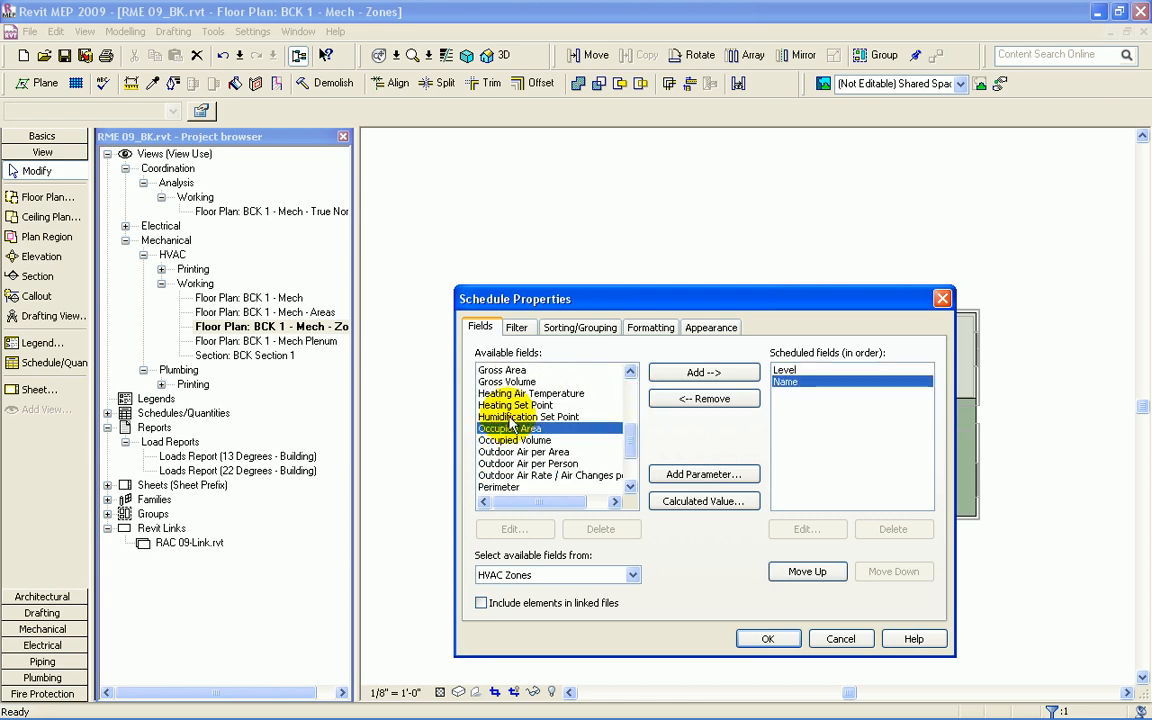
{"action": "left_click_drag", "start_coordinate": [630, 447], "coordinate": [632, 462]}
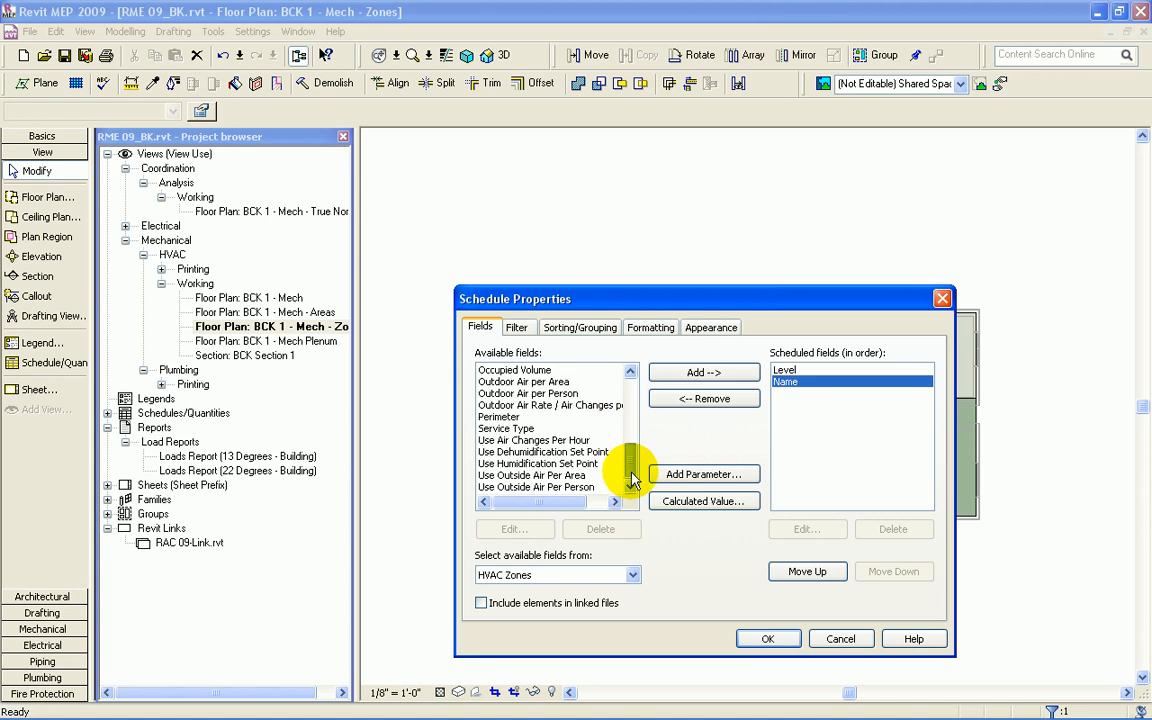
{"action": "double_click", "coordinate": [520, 429]}
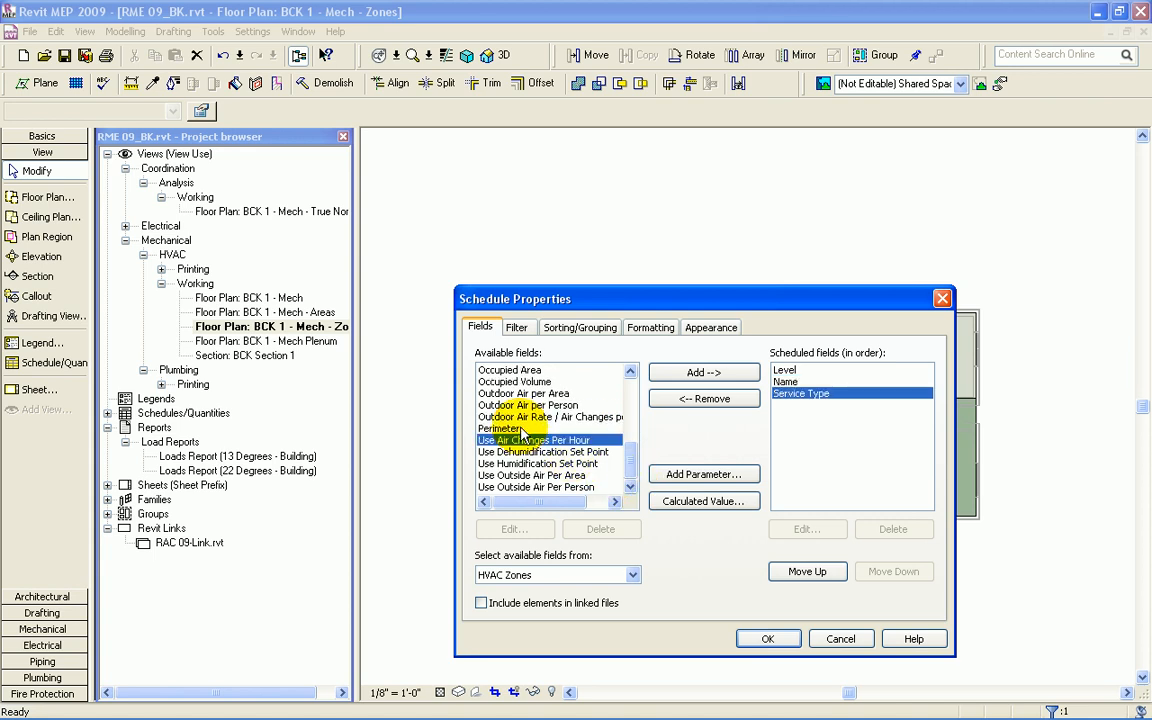
Step: Add the Cooling Set Point, Cooling Air Temperature, Use Dehumidification Set Point and Dehumidification Set Point fields to the schedule
{"action": "left_click_drag", "start_coordinate": [634, 466], "coordinate": [636, 420]}
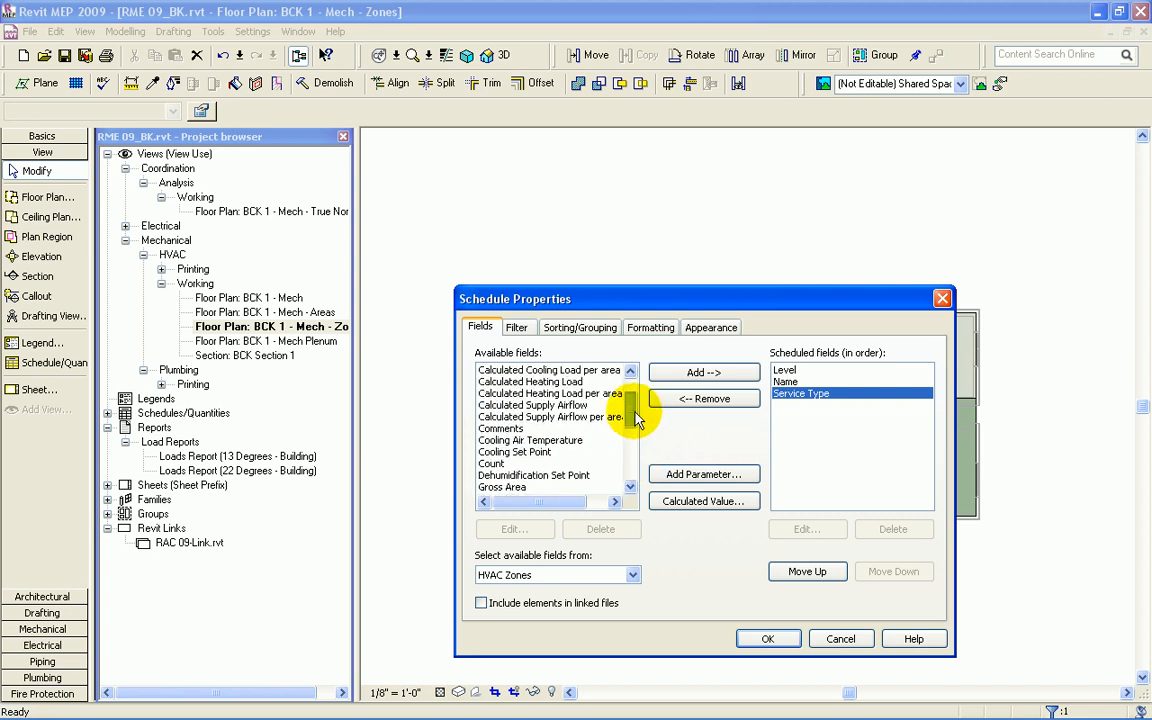
{"action": "double_click", "coordinate": [505, 452]}
{"action": "double_click", "coordinate": [520, 440]}
{"action": "scroll", "coordinate": [565, 400], "scroll_direction": "down", "scroll_amount": 5}
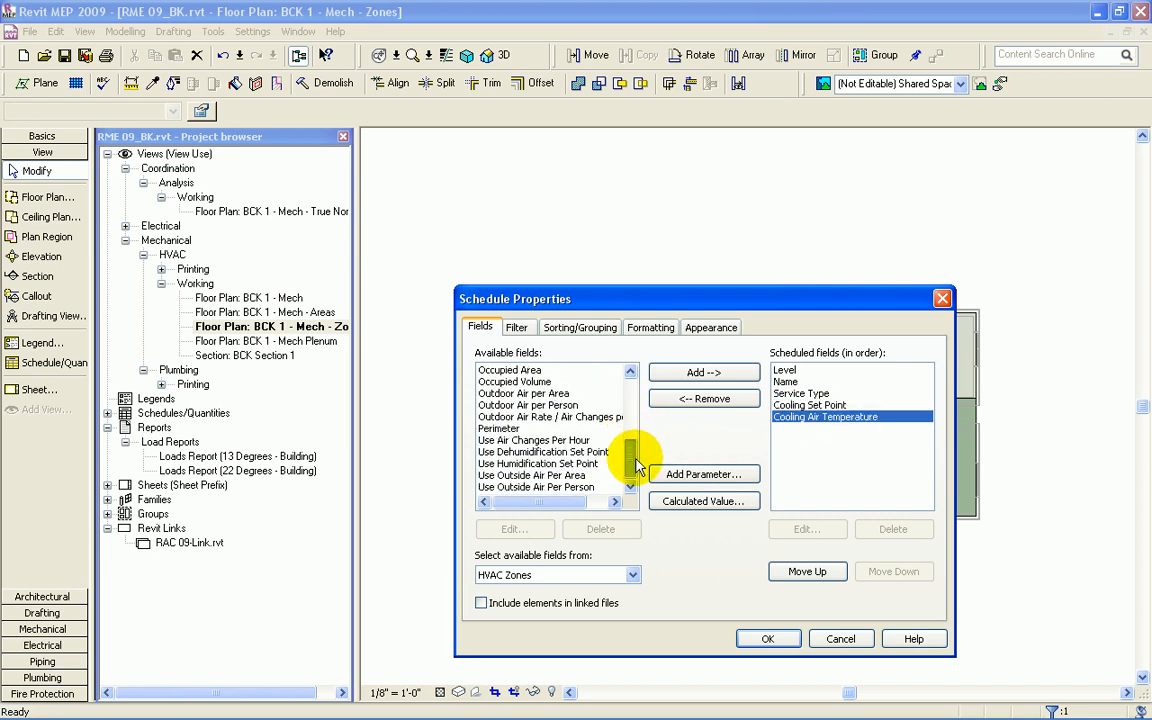
{"action": "double_click", "coordinate": [540, 452]}
{"action": "mouse_move", "coordinate": [630, 468]}
{"action": "left_mouse_down"}
{"action": "mouse_move", "coordinate": [630, 416]}
{"action": "mouse_move", "coordinate": [631, 446]}
{"action": "left_mouse_up"}
{"action": "double_click", "coordinate": [560, 416]}
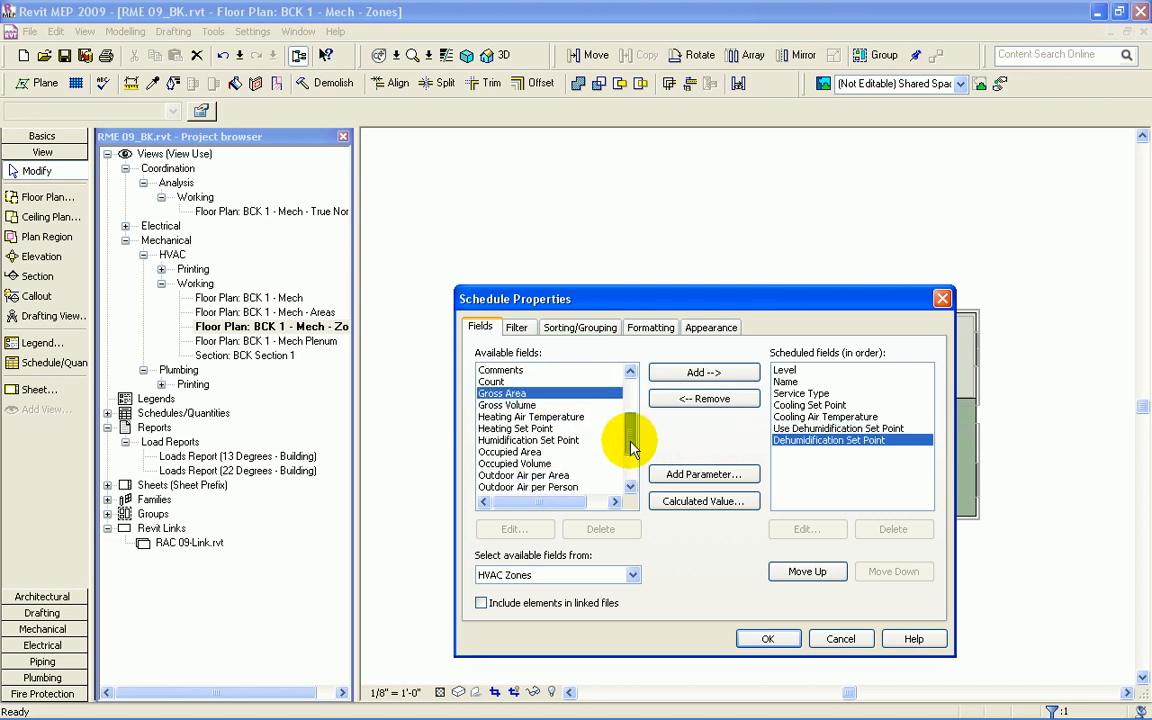
Step: Add the Heating Set Point, Heating Air Temperature, Use Humidification Set Point and Humidification Set Point fields to the schedule
{"action": "double_click", "coordinate": [530, 428]}
{"action": "double_click", "coordinate": [537, 417]}
{"action": "scroll", "coordinate": [515, 455], "scroll_direction": "down", "scroll_amount": 2}
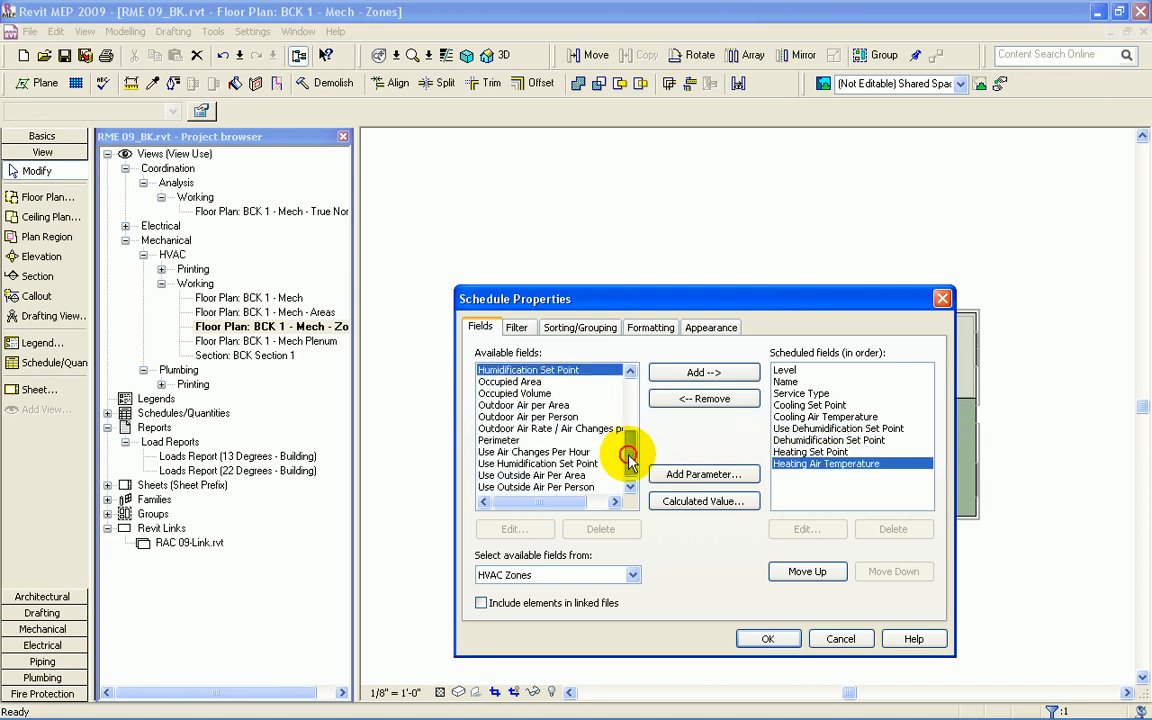
{"action": "double_click", "coordinate": [513, 465]}
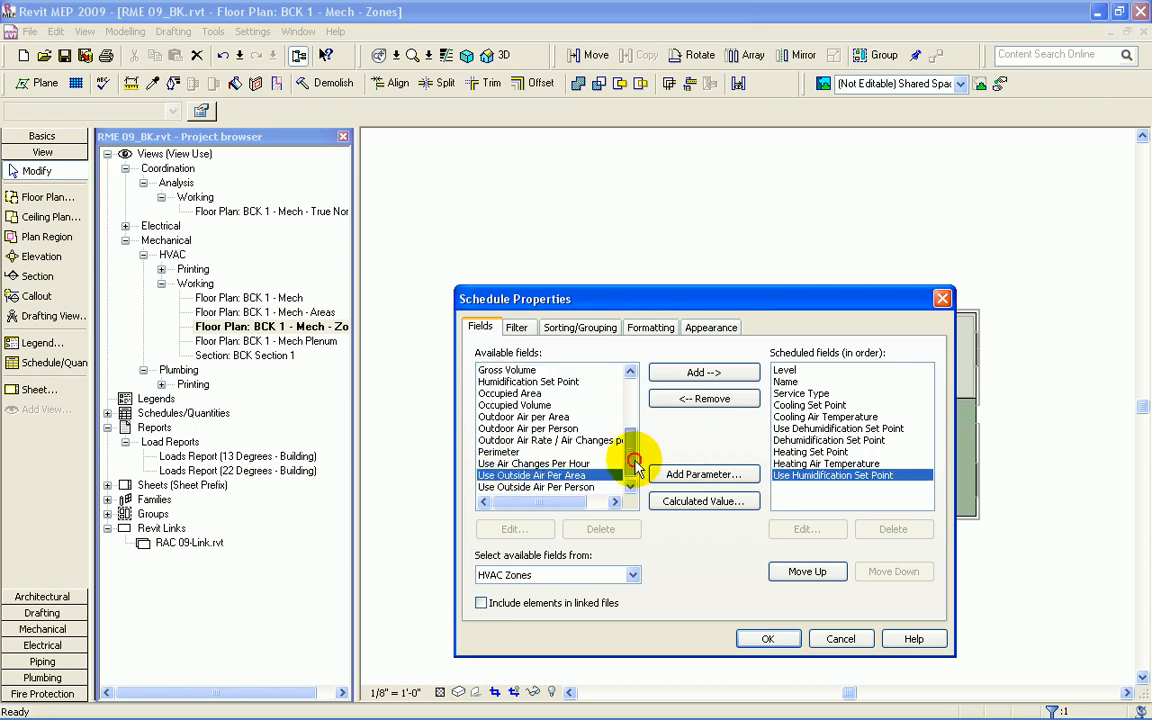
{"action": "scroll", "coordinate": [507, 424], "scroll_direction": "up", "scroll_amount": 1}
{"action": "left_click", "coordinate": [549, 417]}
{"action": "double_click", "coordinate": [549, 417]}
Step: Add the Use Outside Air and Outdoor Air pairs per person and per area, plus Use Air Changes Per Hour and Outdoor Air Rate / Air Changes per Hour
{"action": "scroll", "coordinate": [551, 420], "scroll_direction": "down", "scroll_amount": 1}
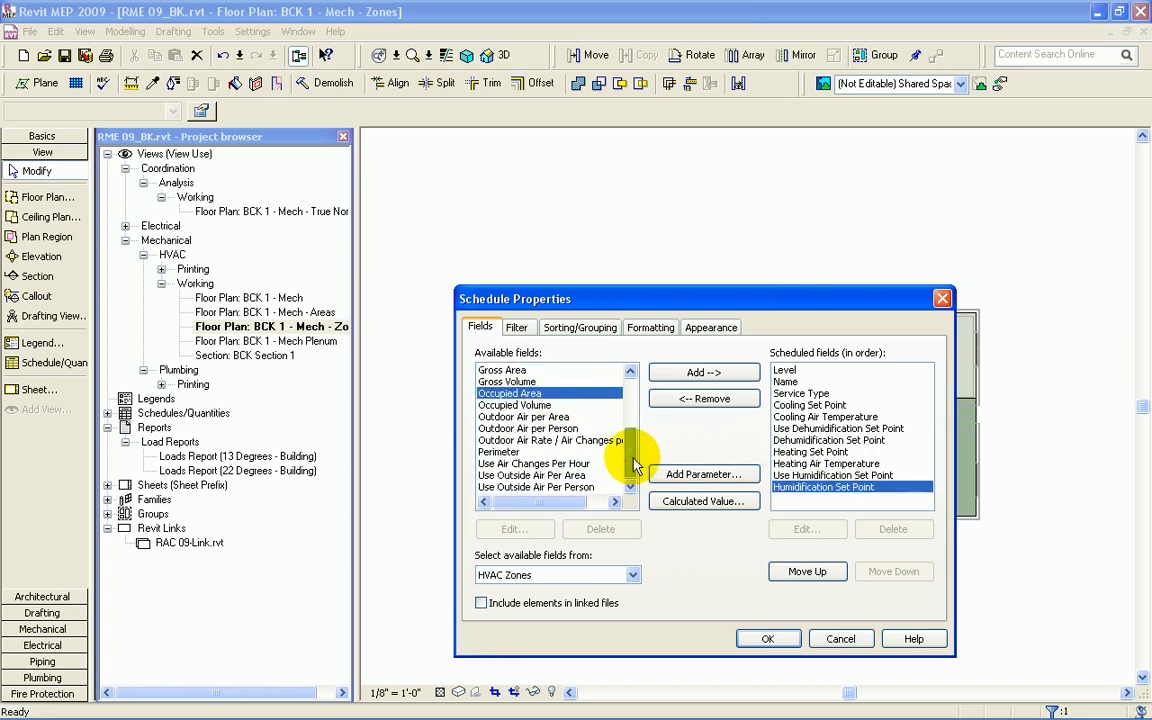
{"action": "double_click", "coordinate": [537, 487]}
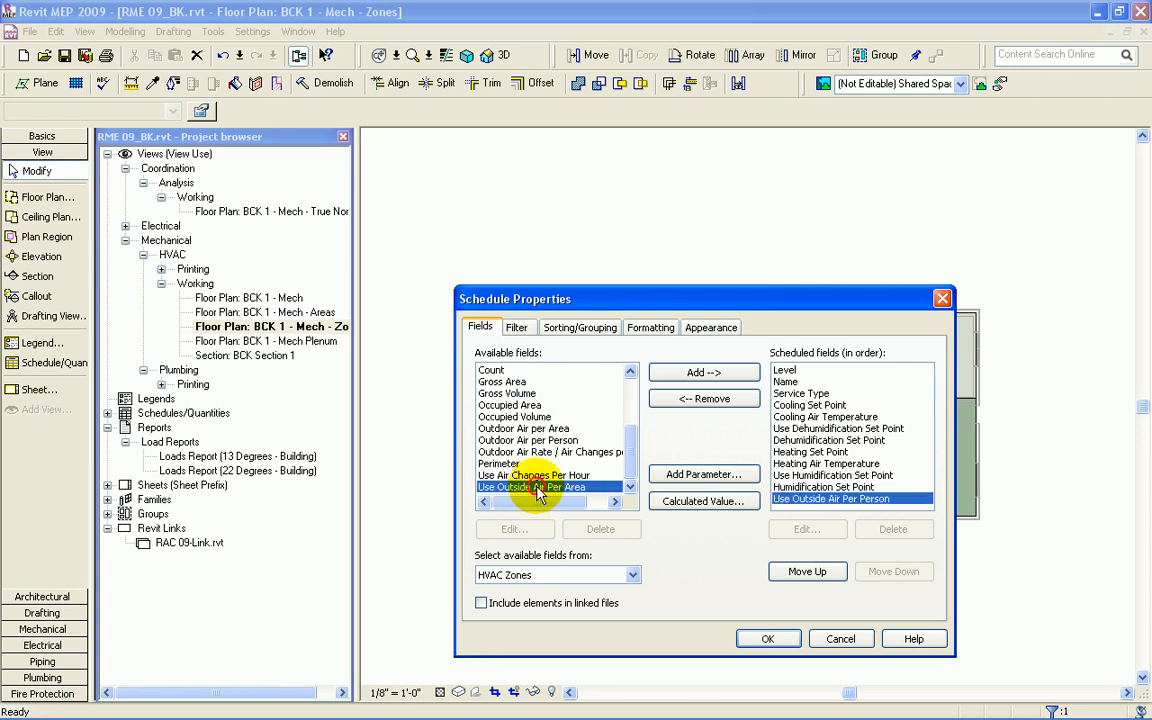
{"action": "double_click", "coordinate": [545, 440]}
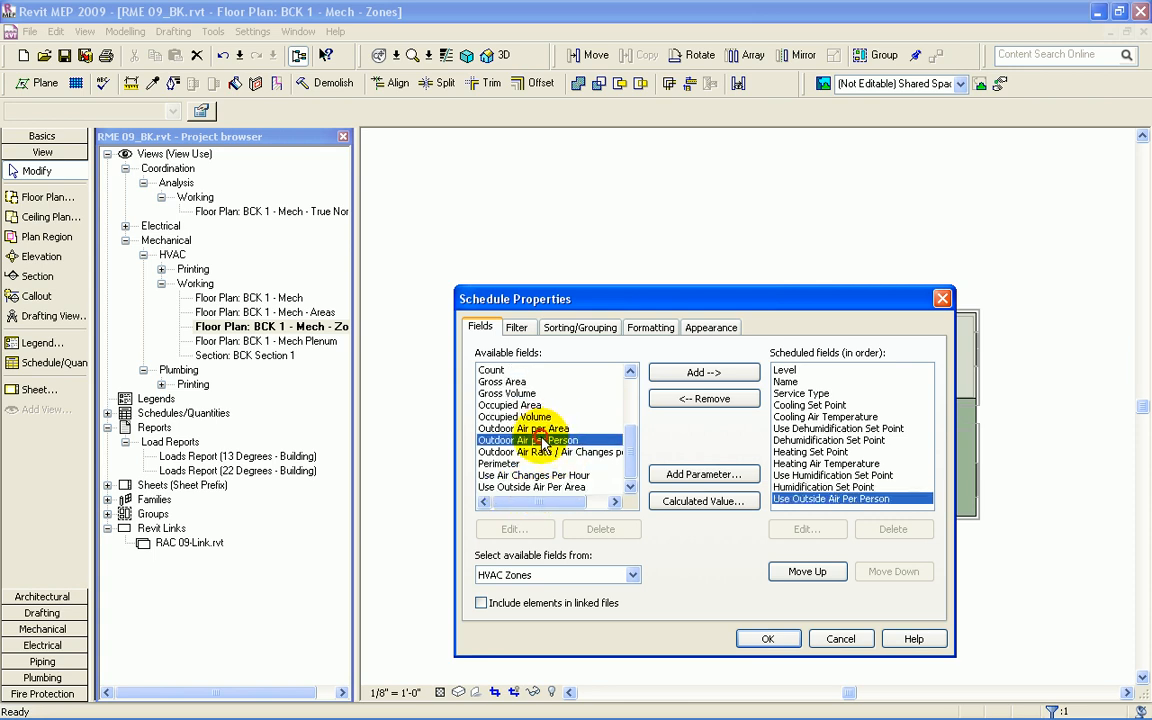
{"action": "double_click", "coordinate": [549, 487]}
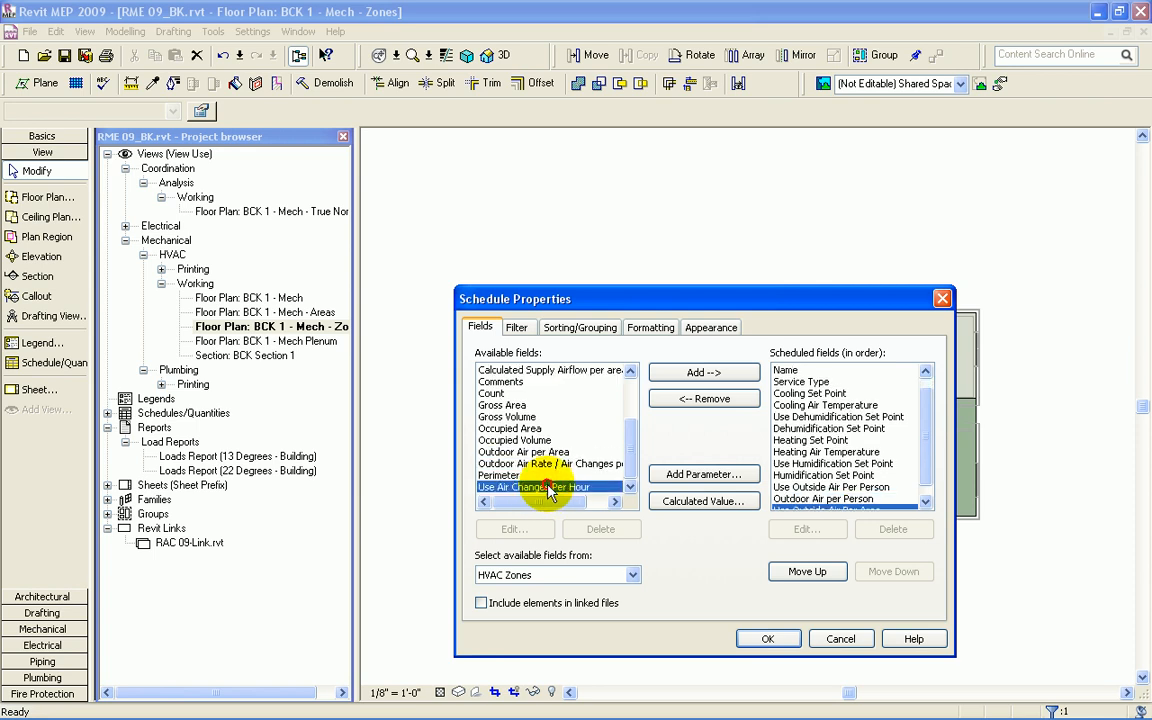
{"action": "double_click", "coordinate": [558, 453]}
{"action": "double_click", "coordinate": [553, 489]}
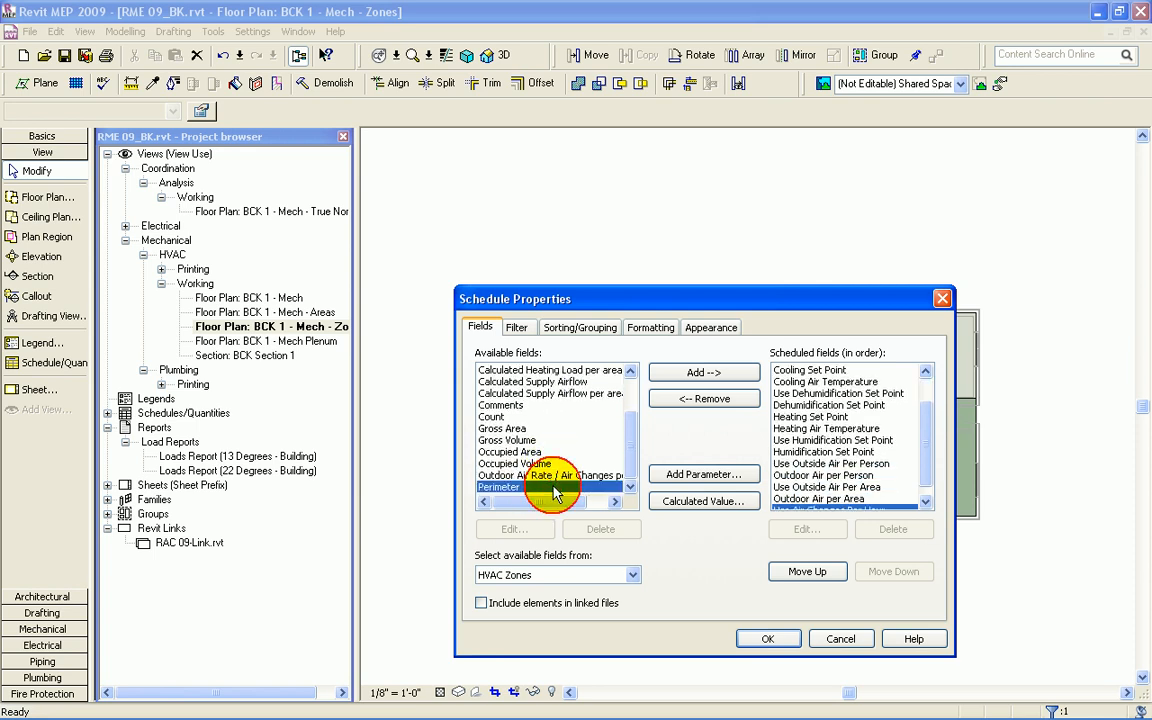
{"action": "double_click", "coordinate": [561, 477]}
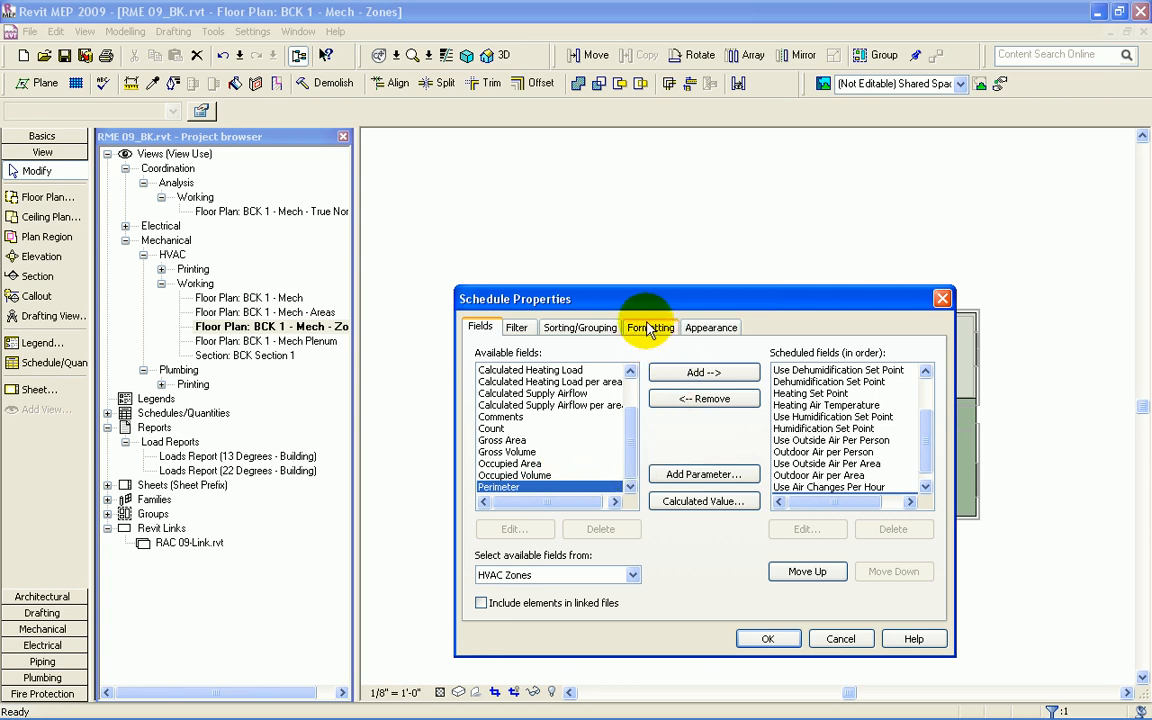
Step: Sort the schedule by Level with a header and blank line, with Name as the second sort field
{"action": "left_click", "coordinate": [590, 327]}
{"action": "left_click", "coordinate": [605, 357]}
{"action": "left_click", "coordinate": [588, 384]}
{"action": "left_click", "coordinate": [495, 379]}
{"action": "left_click", "coordinate": [853, 379]}
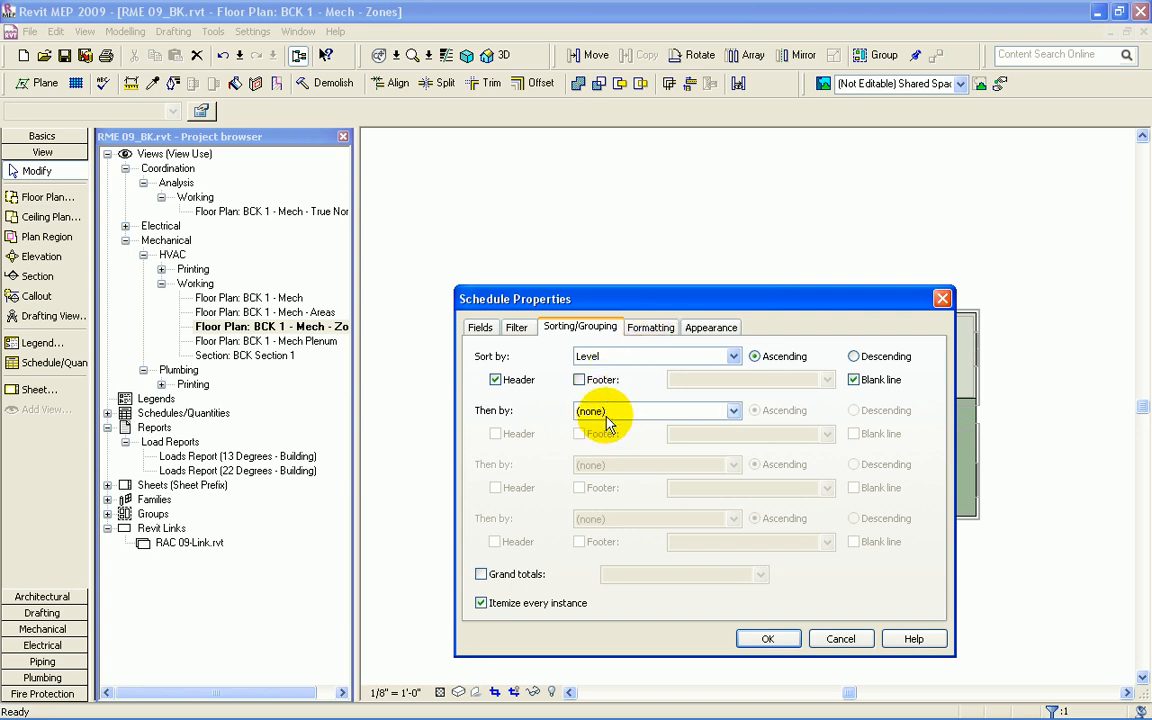
{"action": "left_click", "coordinate": [612, 412]}
{"action": "left_click", "coordinate": [597, 437]}
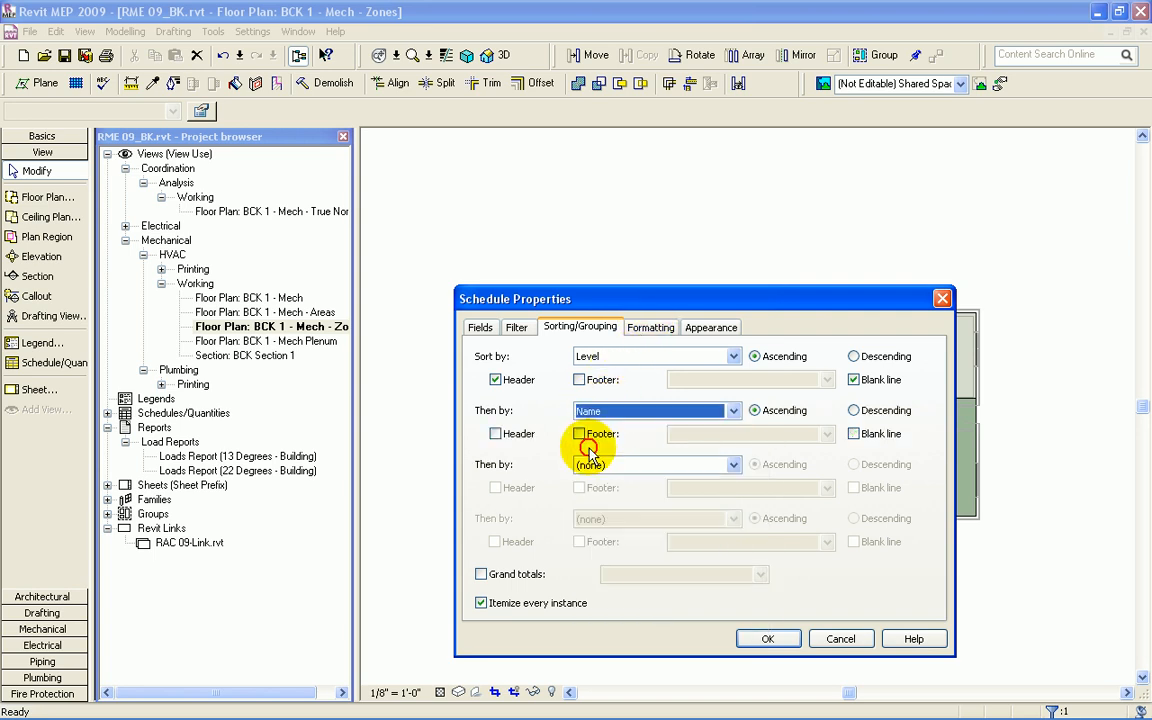
Step: Center-align all schedule fields from Name through Outdoor Air Rate / Air Changes per Hour
{"action": "left_click", "coordinate": [647, 335]}
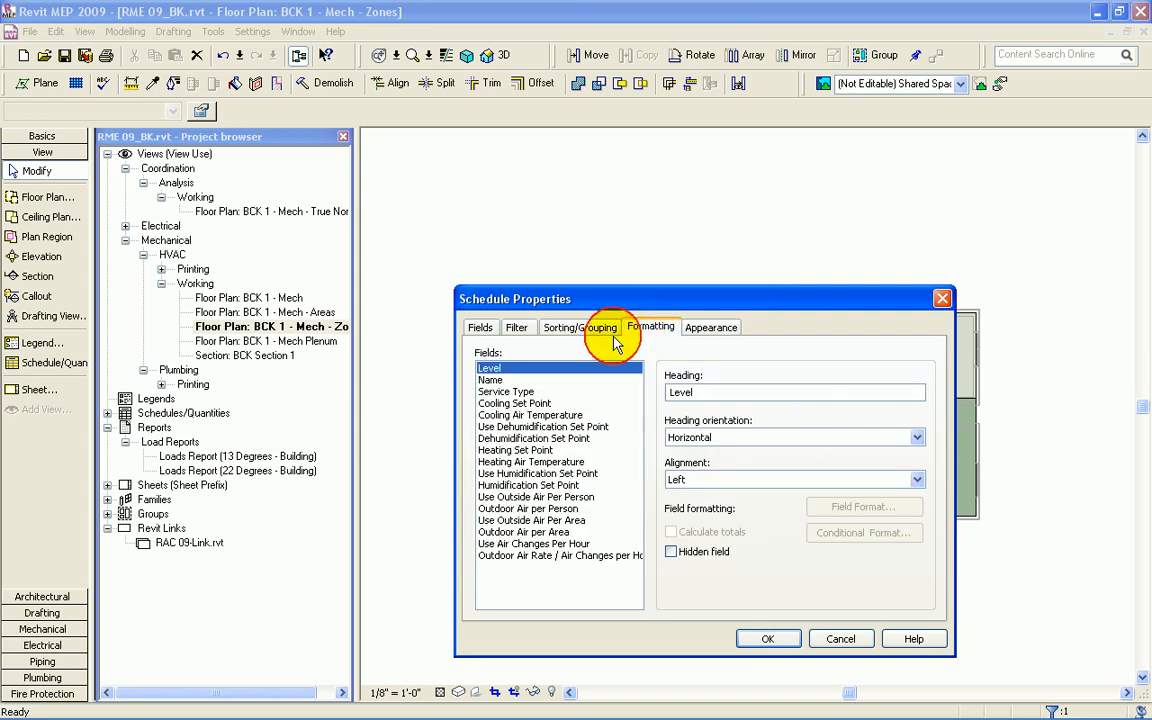
{"action": "left_click", "coordinate": [490, 380]}
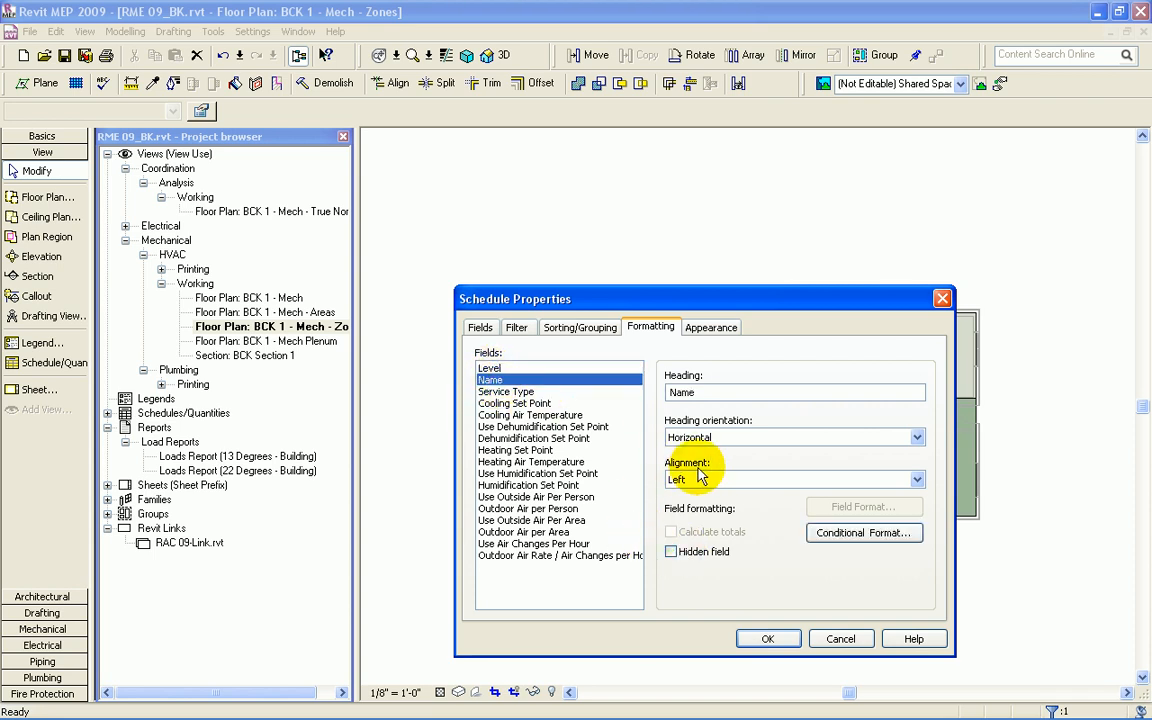
{"action": "left_click", "coordinate": [500, 391], "text": "ctrl"}
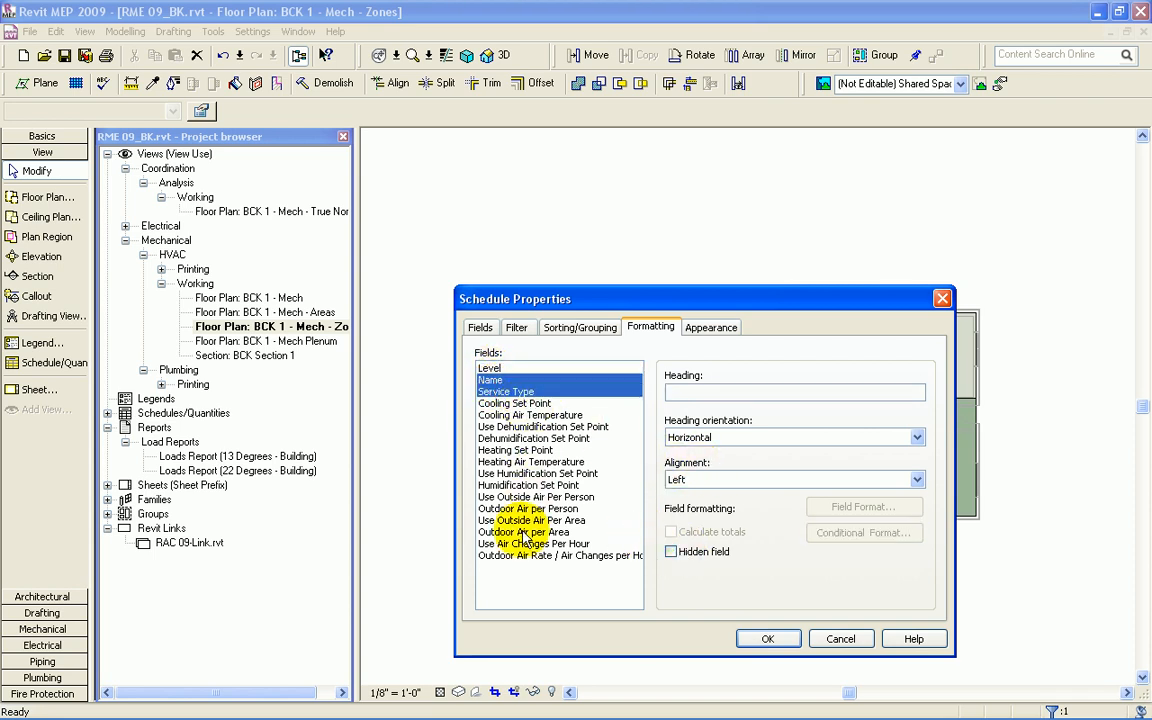
{"action": "left_click", "coordinate": [520, 553], "text": "shift"}
{"action": "left_click", "coordinate": [694, 479]}
{"action": "left_click", "coordinate": [680, 508]}
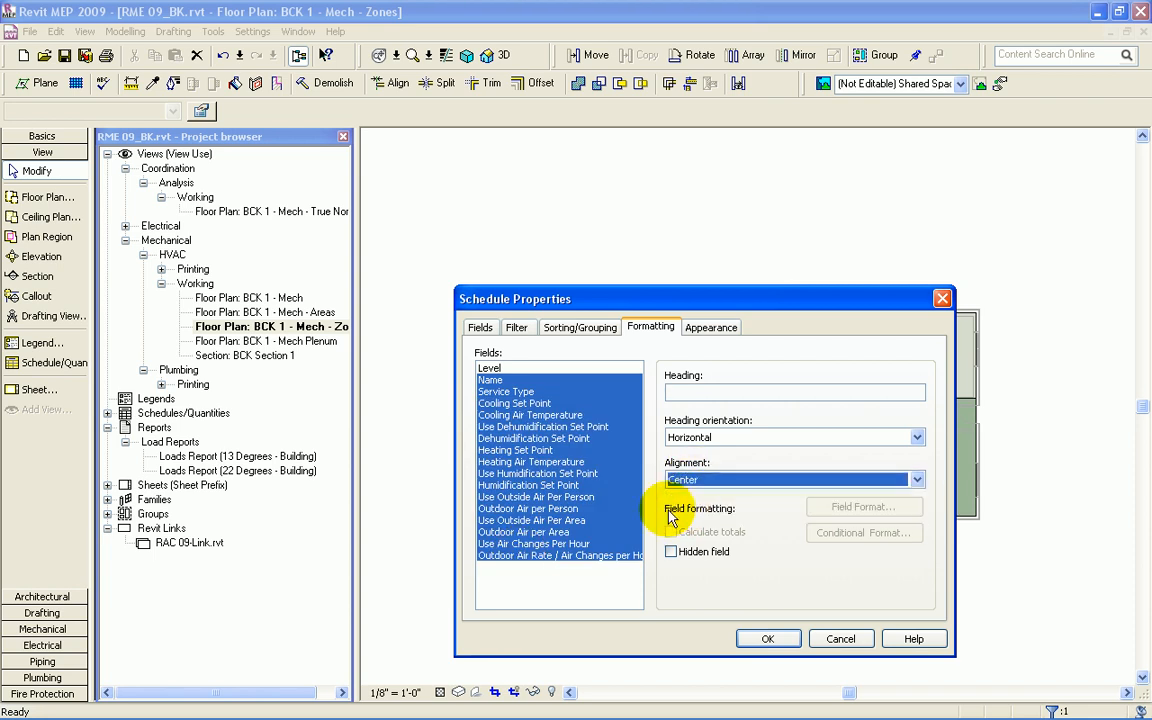
Step: Override the default format of the Humidification Set Point field with Percentage units and the % unit symbol
{"action": "left_click", "coordinate": [520, 555]}
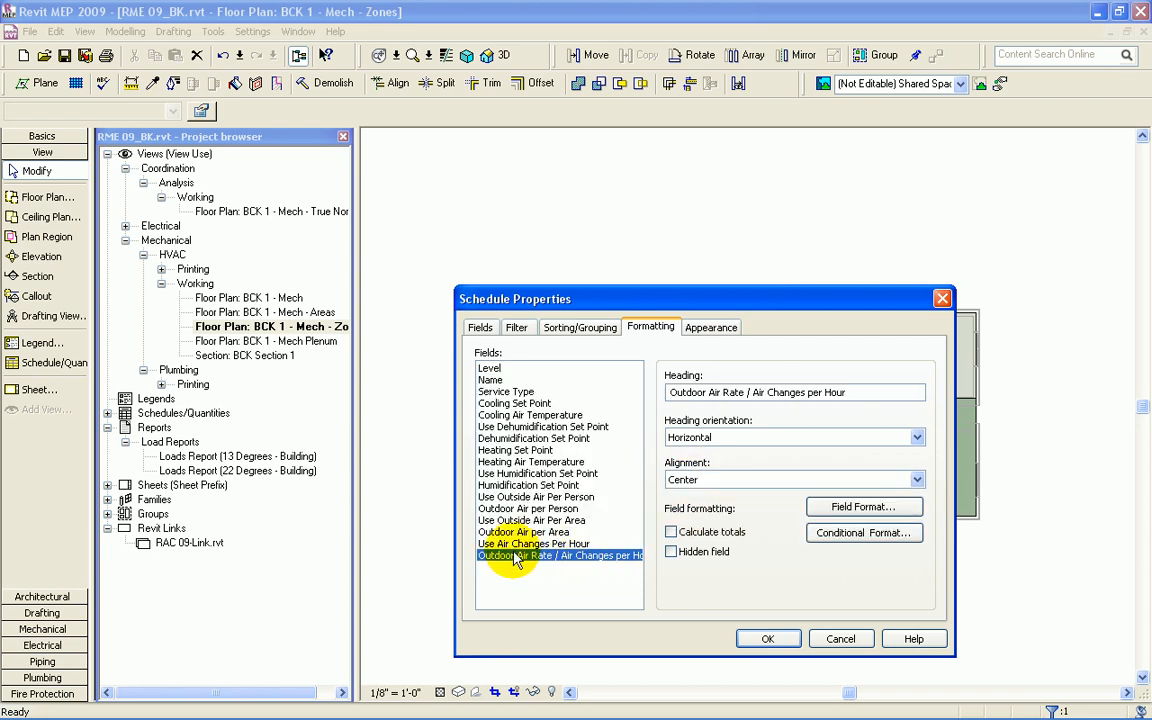
{"action": "left_click", "coordinate": [515, 485]}
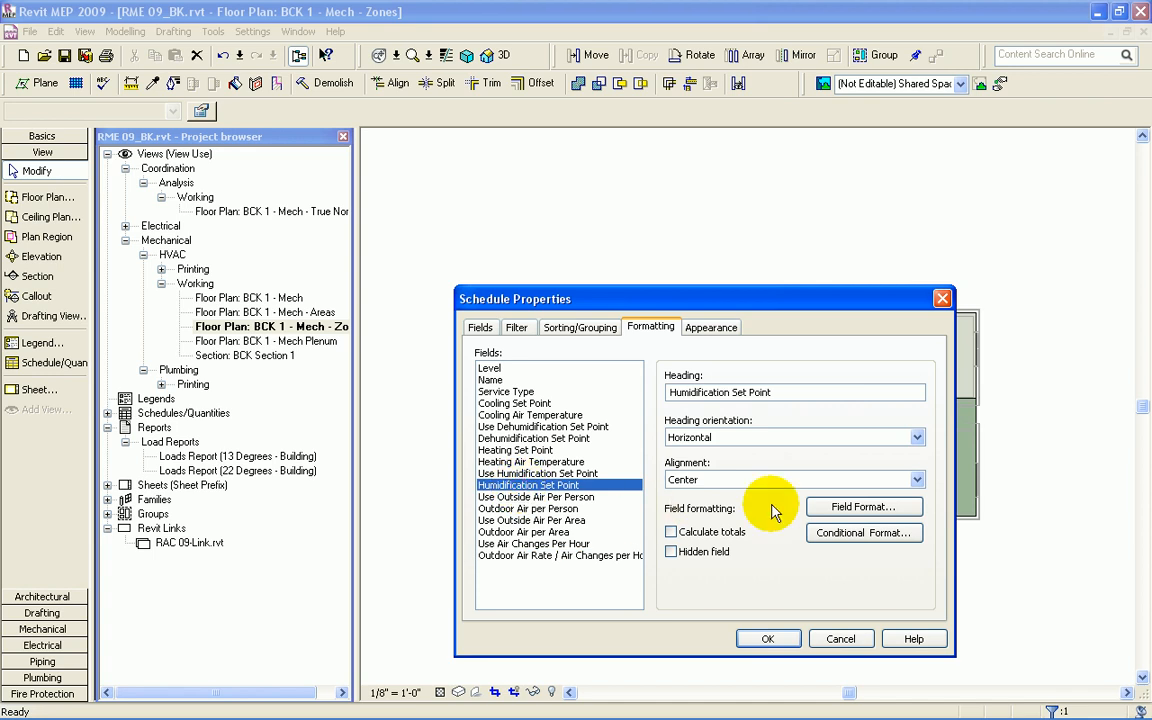
{"action": "left_click", "coordinate": [843, 508]}
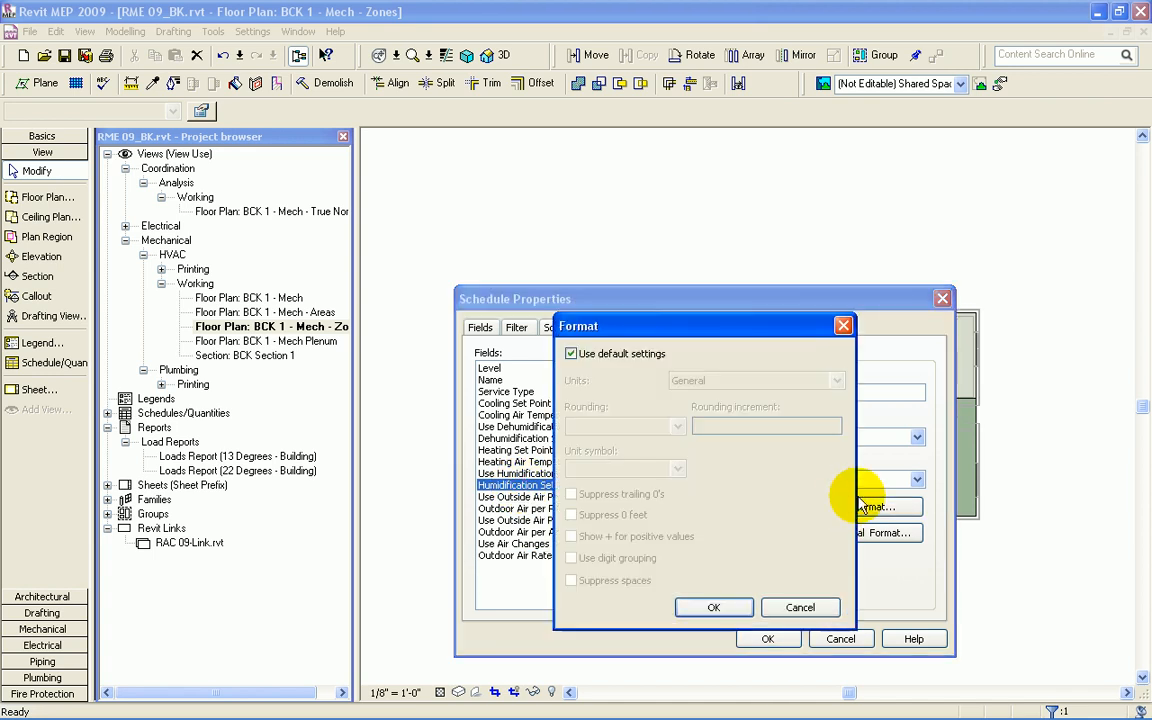
{"action": "left_click", "coordinate": [608, 356]}
{"action": "left_click", "coordinate": [720, 380]}
{"action": "left_click", "coordinate": [707, 430]}
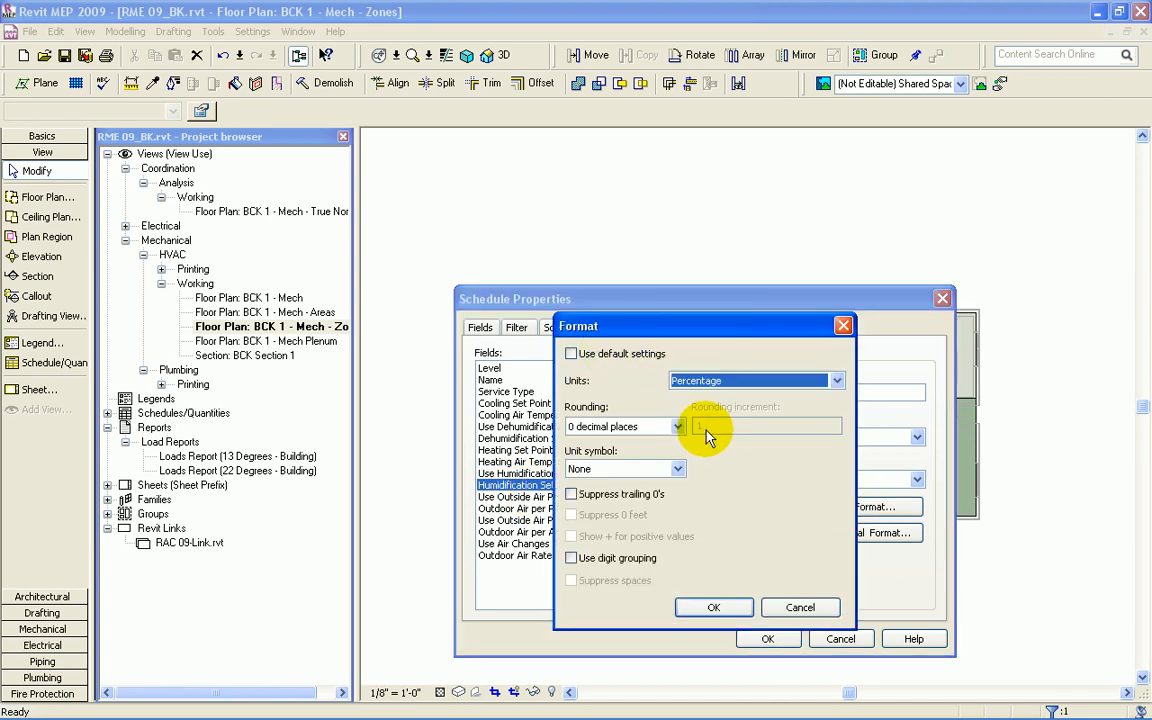
{"action": "left_click", "coordinate": [640, 470]}
{"action": "left_click", "coordinate": [615, 480]}
{"action": "left_click", "coordinate": [713, 607]}
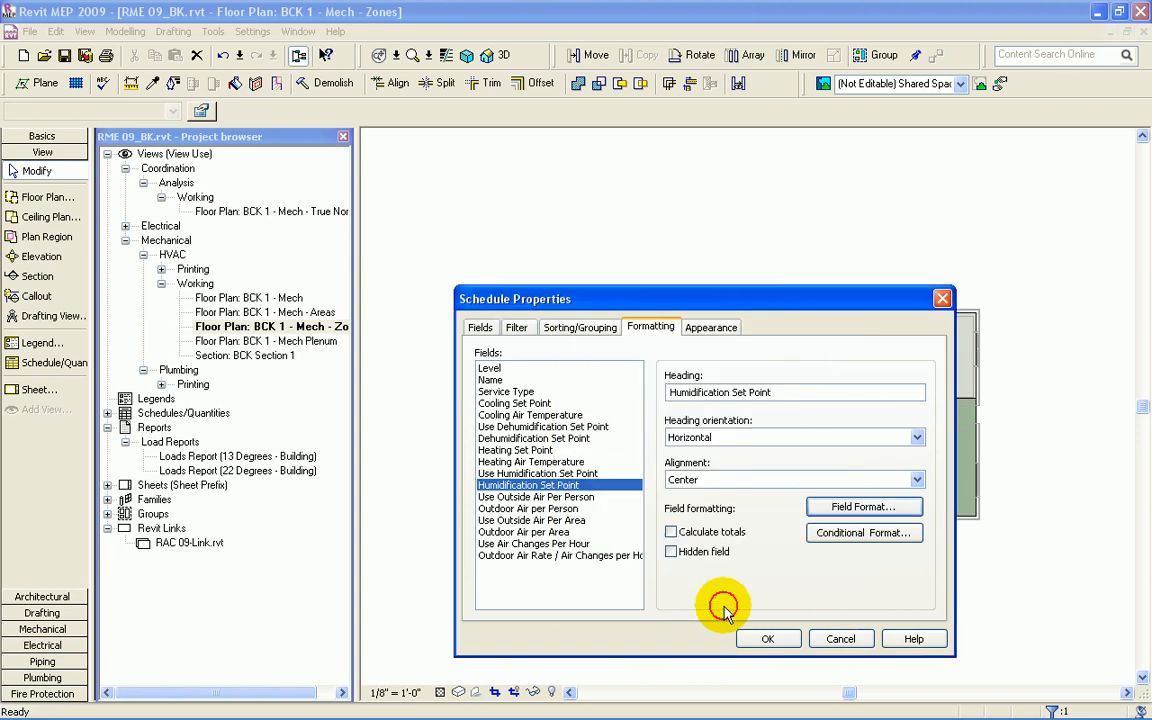
Step: Override the default format of the Dehumidification Set Point field with Percentage units and the % unit symbol
{"action": "left_click", "coordinate": [515, 438]}
{"action": "left_click", "coordinate": [852, 507]}
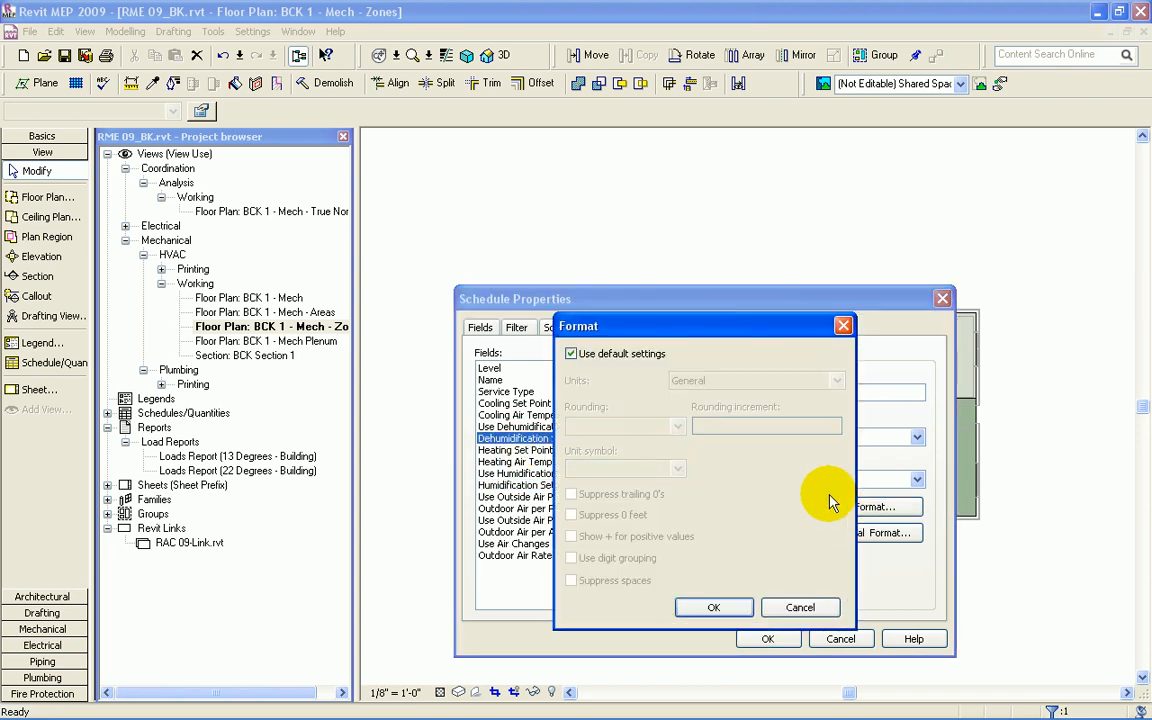
{"action": "left_click", "coordinate": [571, 354]}
{"action": "left_click", "coordinate": [750, 380]}
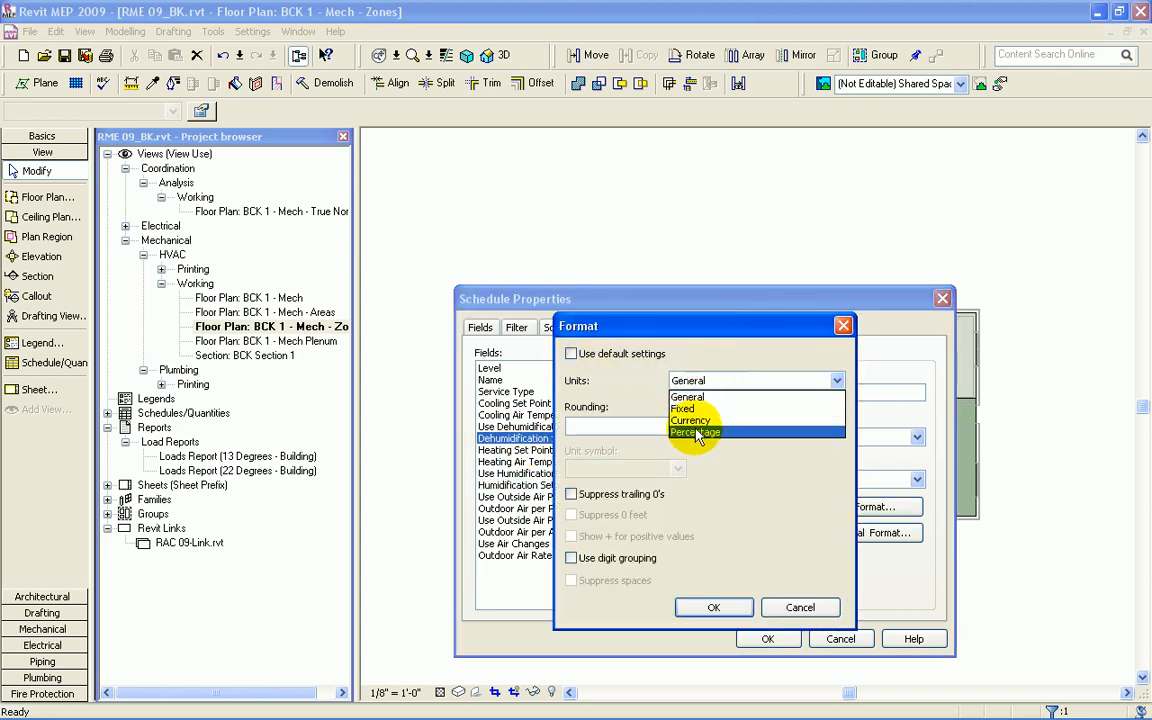
{"action": "left_click", "coordinate": [705, 422]}
{"action": "left_click", "coordinate": [650, 468]}
{"action": "left_click", "coordinate": [615, 481]}
{"action": "left_click", "coordinate": [713, 607]}
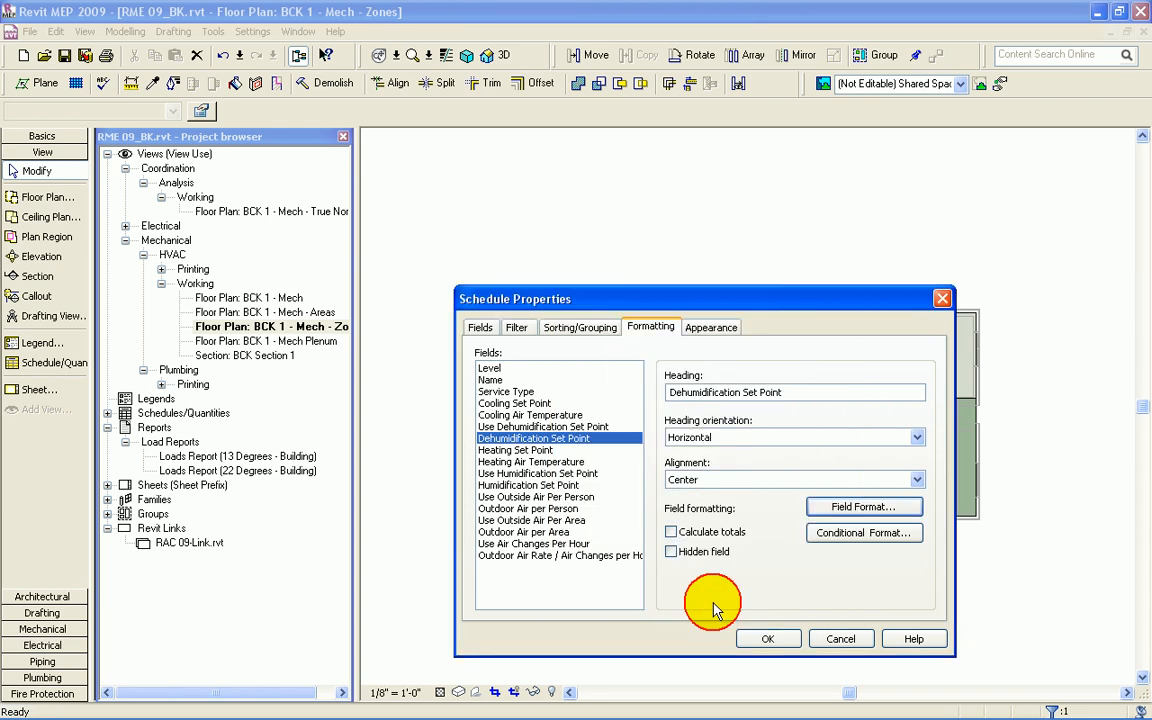
{"action": "left_click", "coordinate": [510, 497]}
{"action": "left_click", "coordinate": [515, 521], "text": "ctrl"}
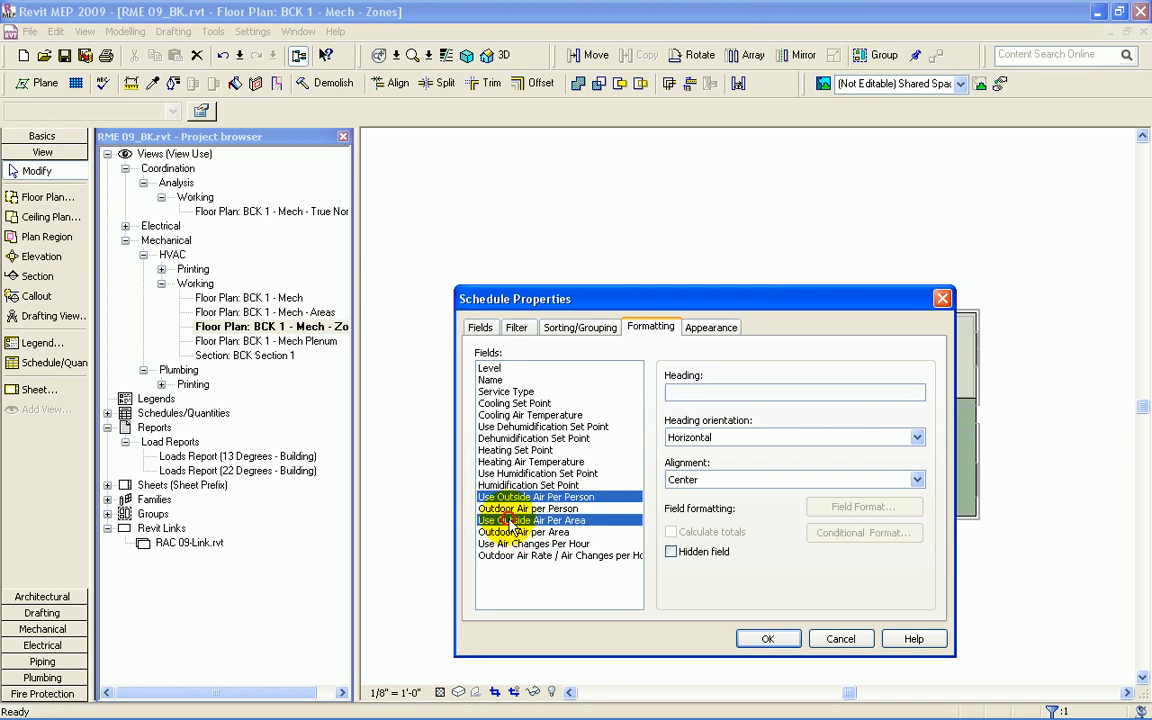
{"action": "left_click", "coordinate": [516, 544], "text": "ctrl"}
{"action": "left_click", "coordinate": [522, 473], "text": "ctrl"}
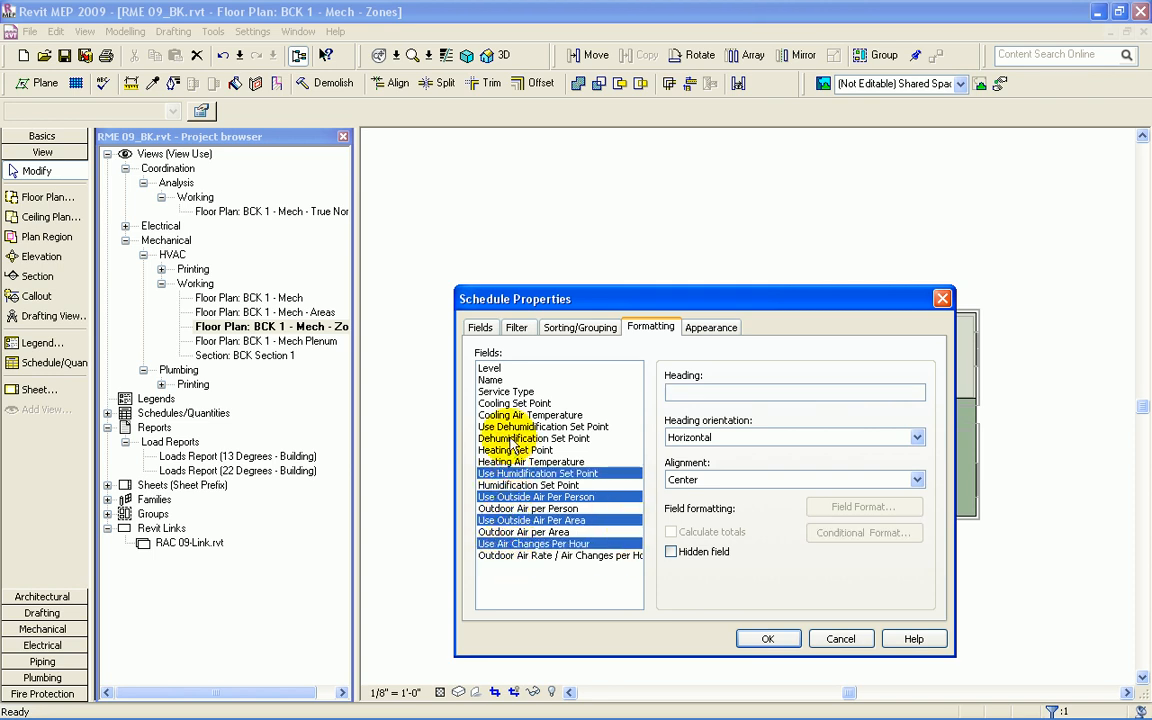
{"action": "left_click", "coordinate": [520, 427], "text": "ctrl"}
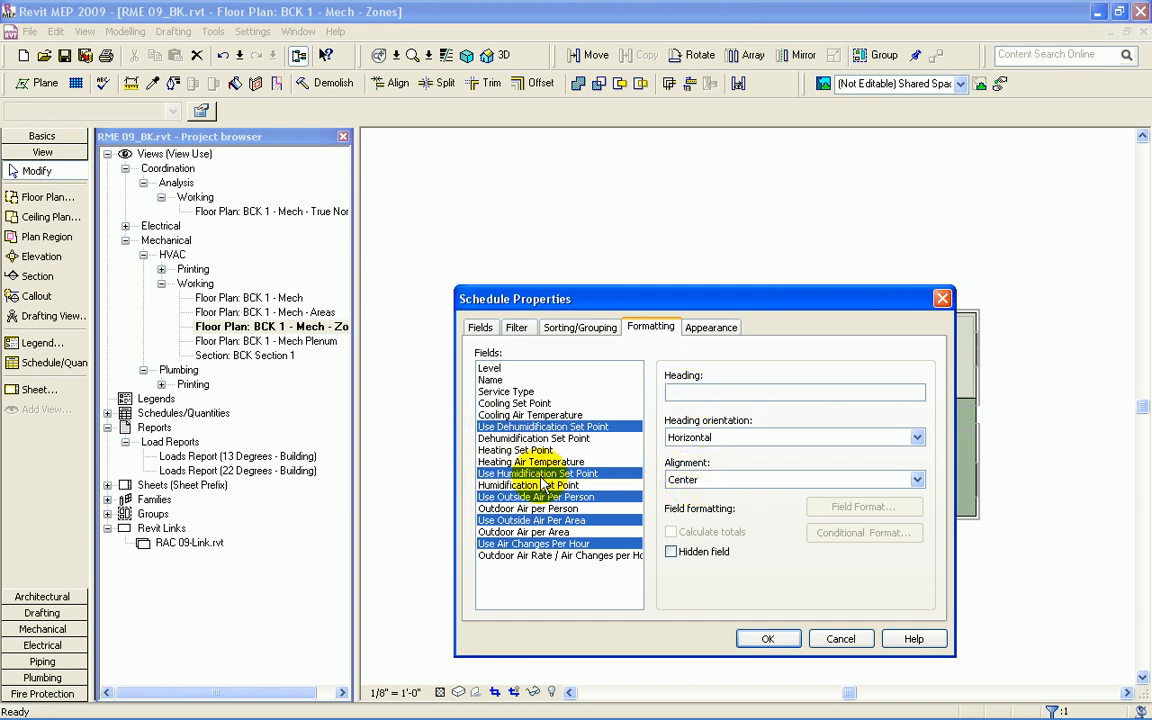
{"action": "left_click", "coordinate": [515, 575]}
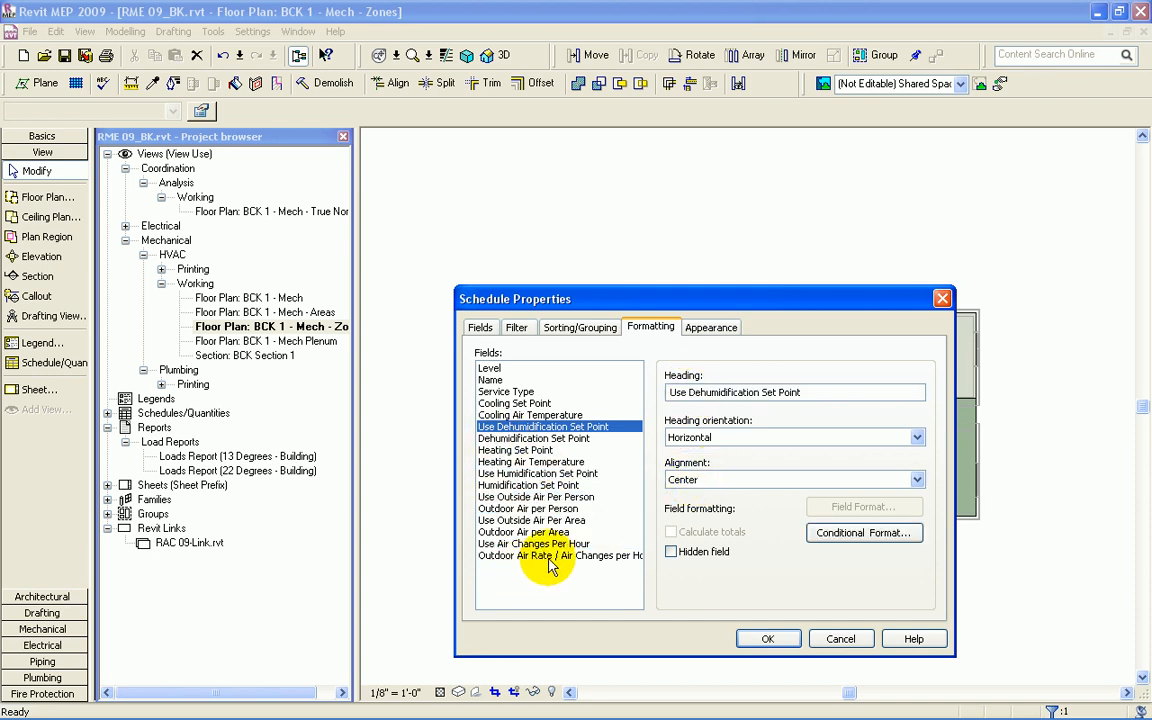
Step: Accept the schedule properties to generate the zone energy analysis schedule, and narrow the project browser to make room for its columns
{"action": "left_click", "coordinate": [767, 638]}
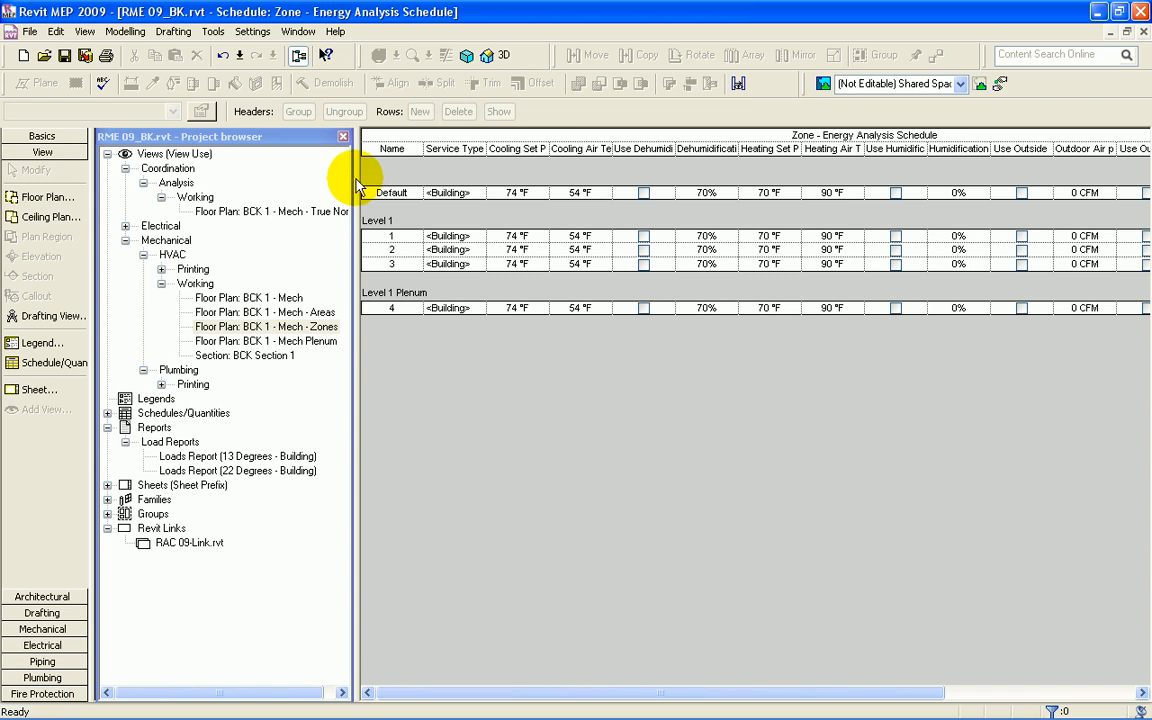
{"action": "left_click_drag", "start_coordinate": [357, 178], "coordinate": [220, 175]}
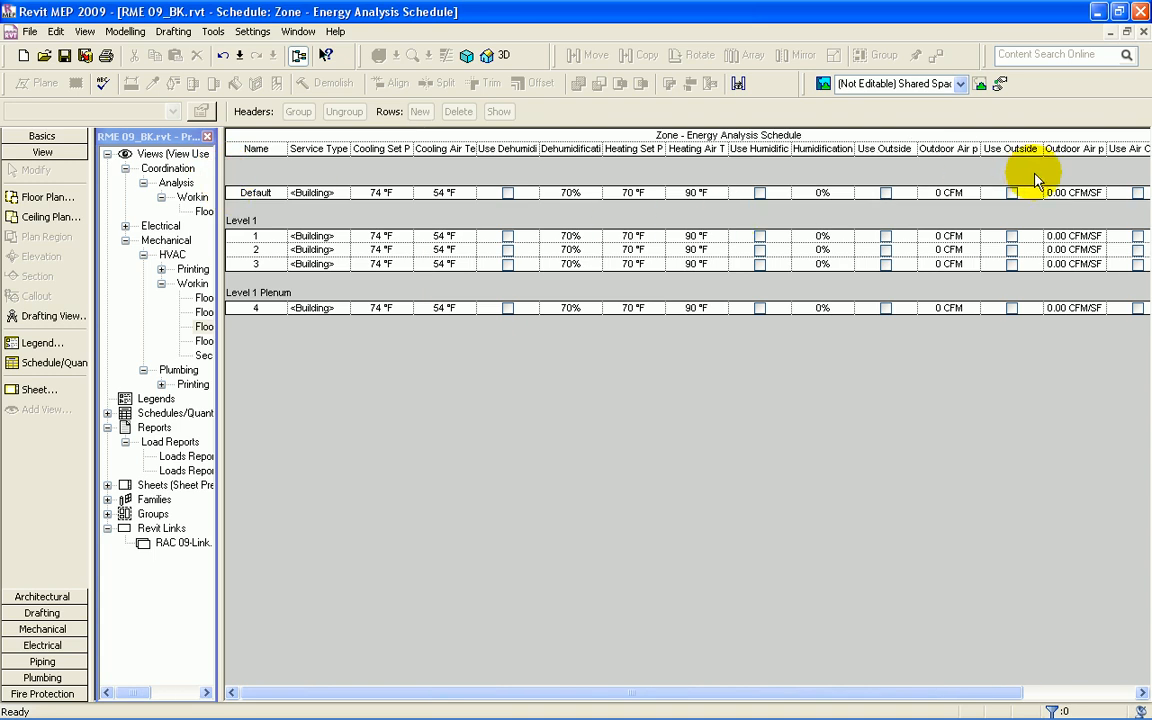
Step: Dock the project browser below the schedule and group the headers from Cooling Set Point to Dehumidification Set Point under the title Cooling
{"action": "left_click_drag", "start_coordinate": [170, 136], "coordinate": [374, 600]}
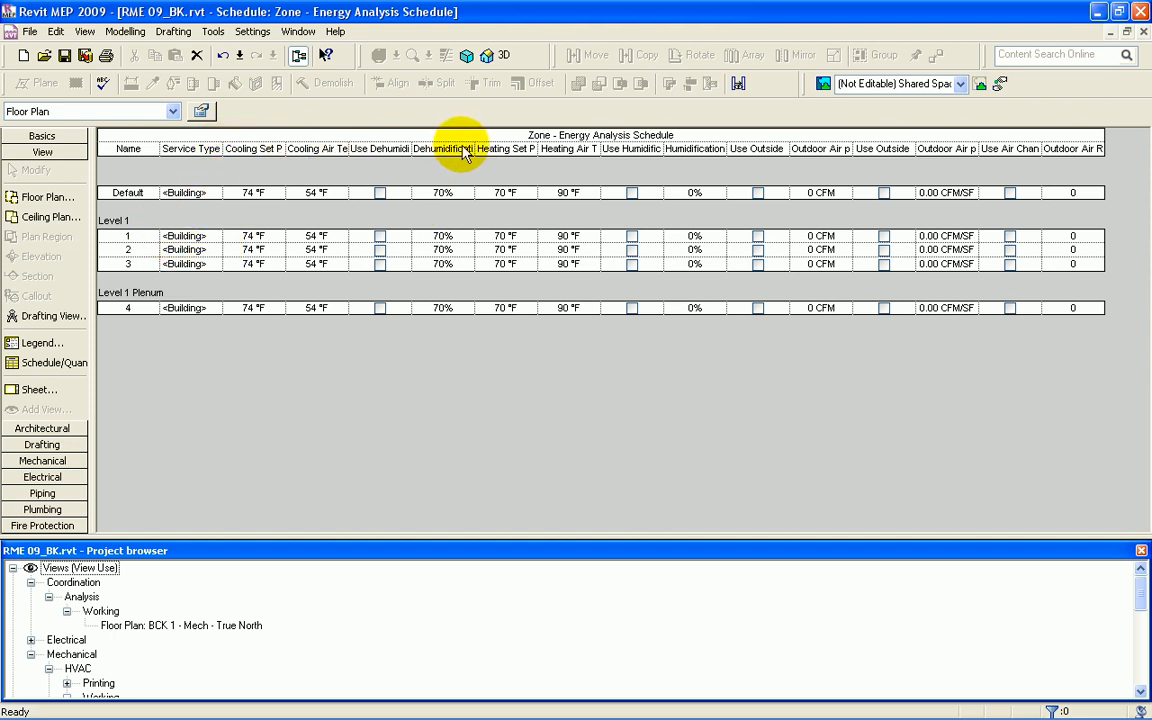
{"action": "left_click_drag", "start_coordinate": [462, 152], "coordinate": [240, 148]}
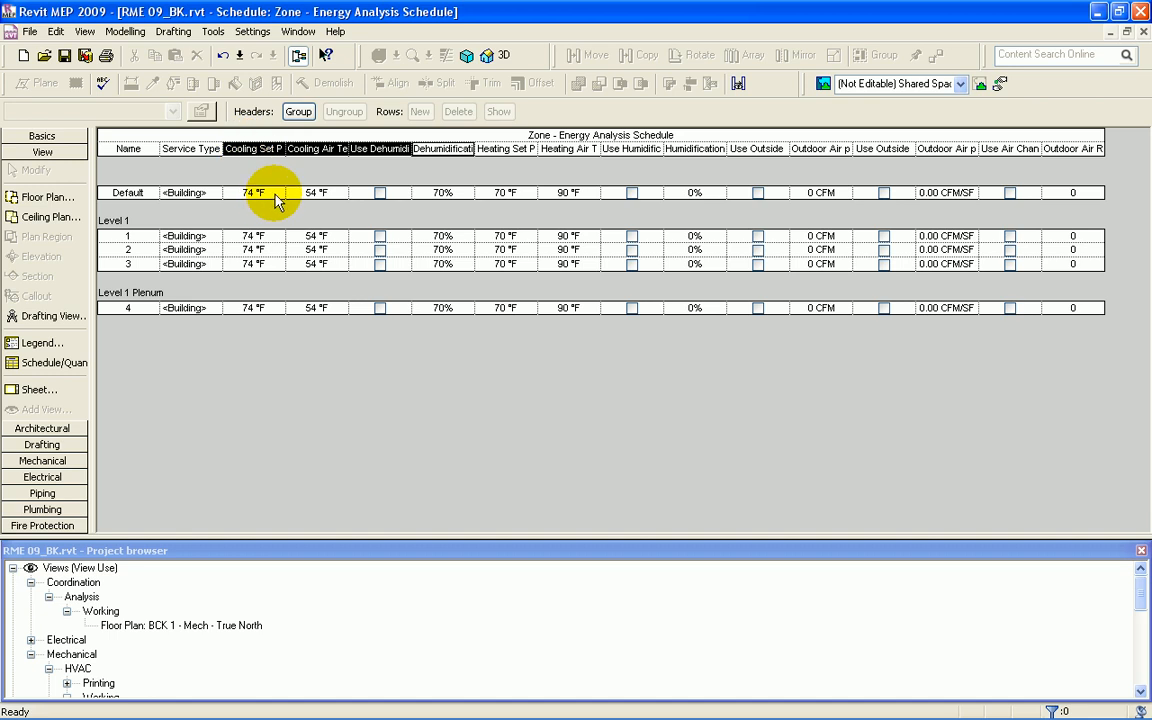
{"action": "left_click", "coordinate": [298, 112]}
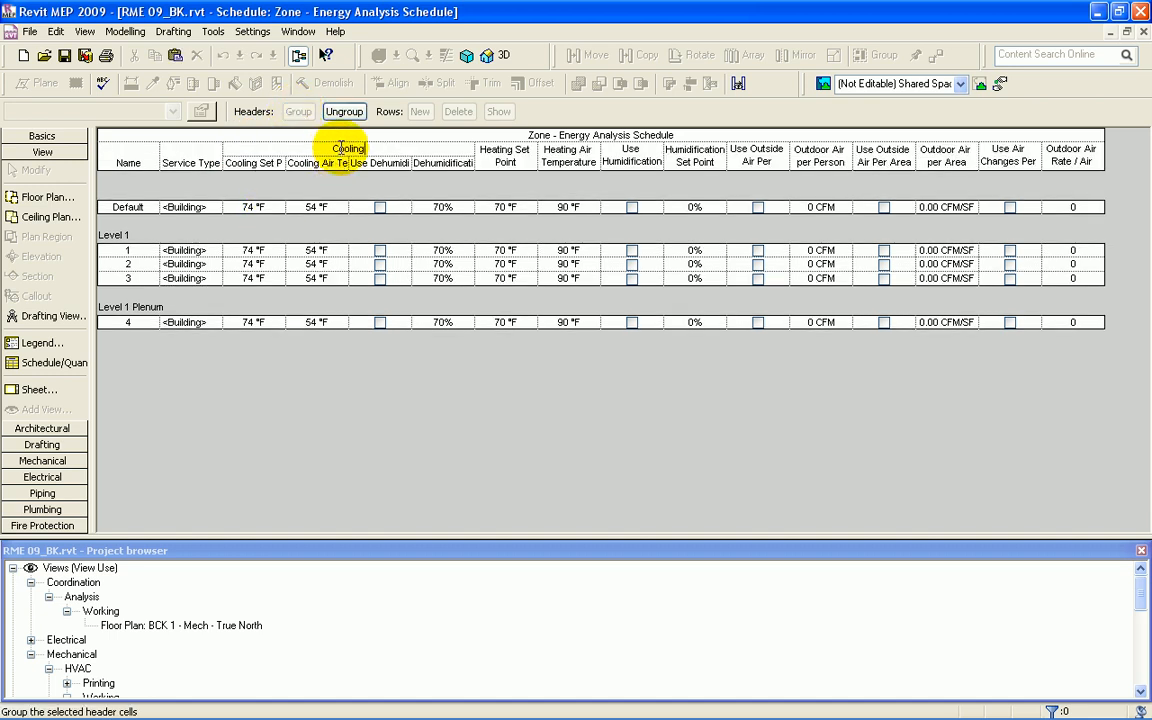
Step: Rename the first three headers under Cooling as Set Point, Air Temp and Y/N
{"action": "left_click", "coordinate": [261, 163]}
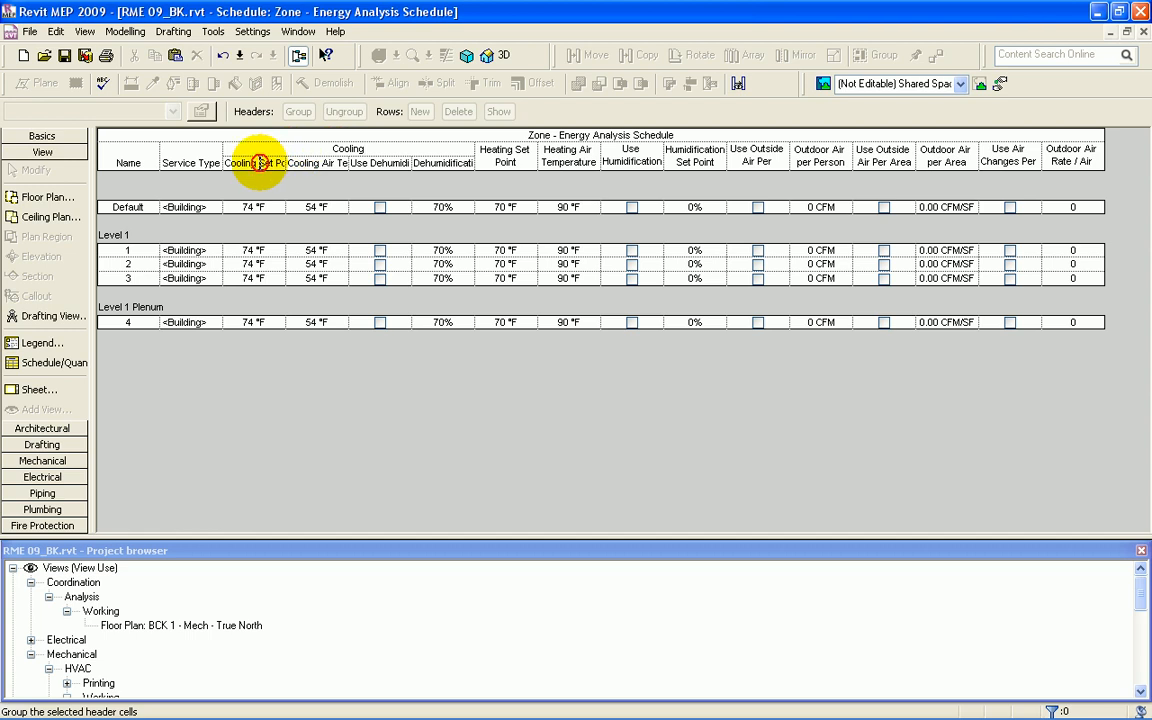
{"action": "left_click_drag", "start_coordinate": [259, 163], "coordinate": [203, 165]}
{"action": "left_click", "coordinate": [313, 165]}
{"action": "left_click_drag", "start_coordinate": [320, 164], "coordinate": [427, 172]}
{"action": "key", "text": "Delete"}
{"action": "key", "text": "Delete"}
{"action": "left_click", "coordinate": [354, 162]}
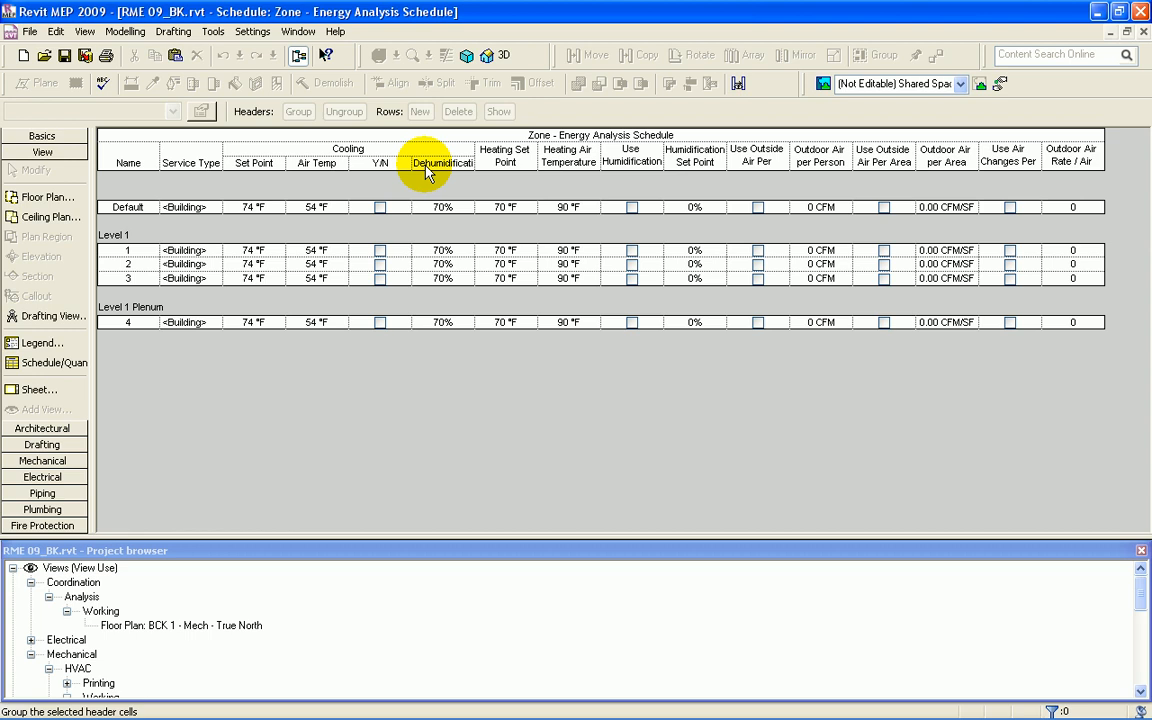
Step: Shorten the Dehumidification Set Point header under Cooling to Dehumidification
{"action": "left_click", "coordinate": [469, 160]}
{"action": "left_click_drag", "start_coordinate": [469, 163], "coordinate": [502, 153]}
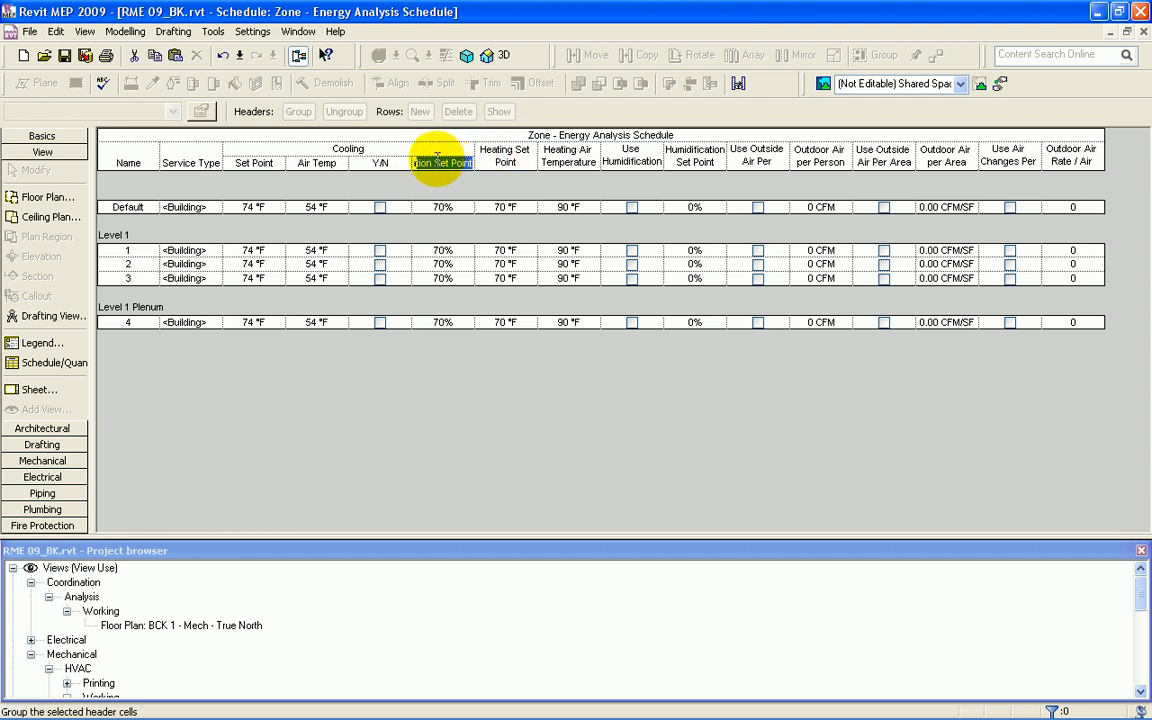
{"action": "left_click_drag", "start_coordinate": [432, 160], "coordinate": [490, 162]}
{"action": "key", "text": "Delete"}
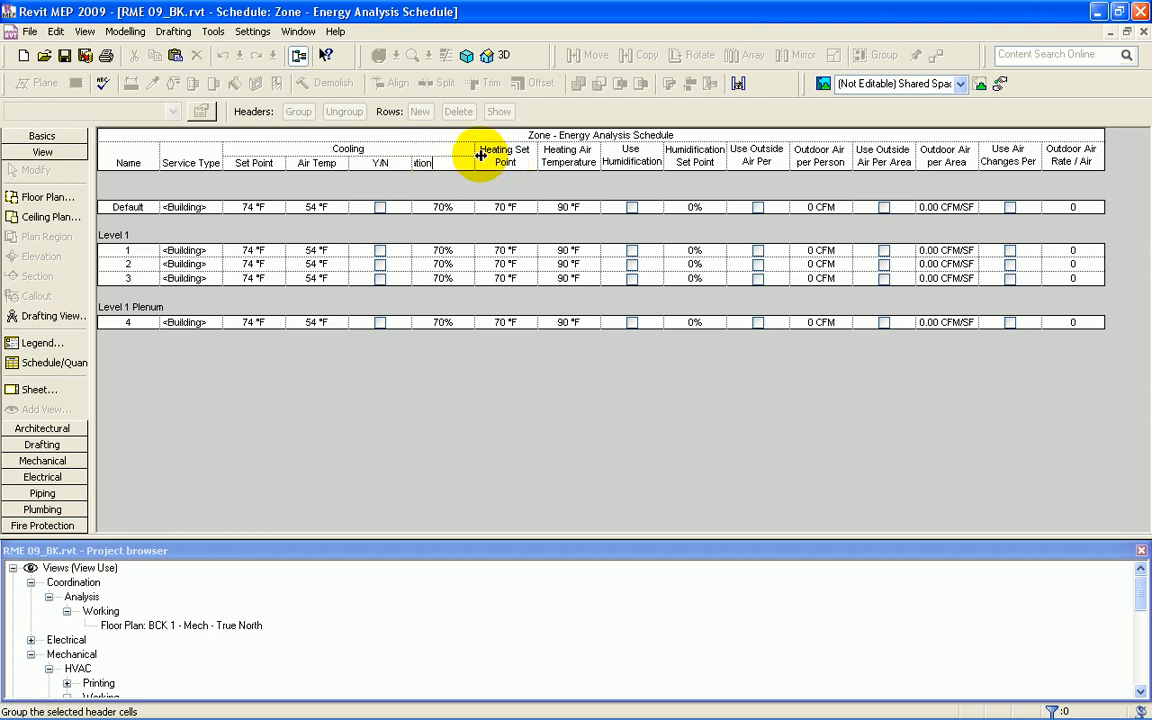
{"action": "left_click", "coordinate": [504, 163]}
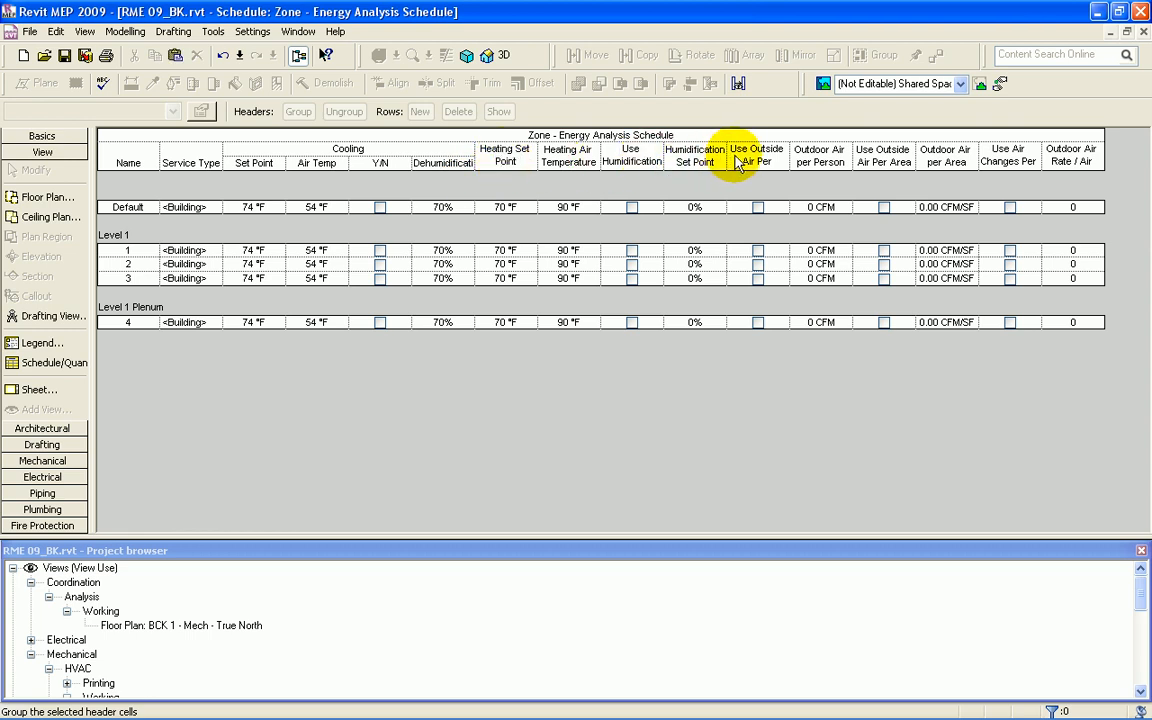
Step: Group the four headers from Heating Set Point to Humidification Set Point under the title Heating
{"action": "left_click_drag", "start_coordinate": [689, 163], "coordinate": [506, 163]}
{"action": "left_click", "coordinate": [299, 111]}
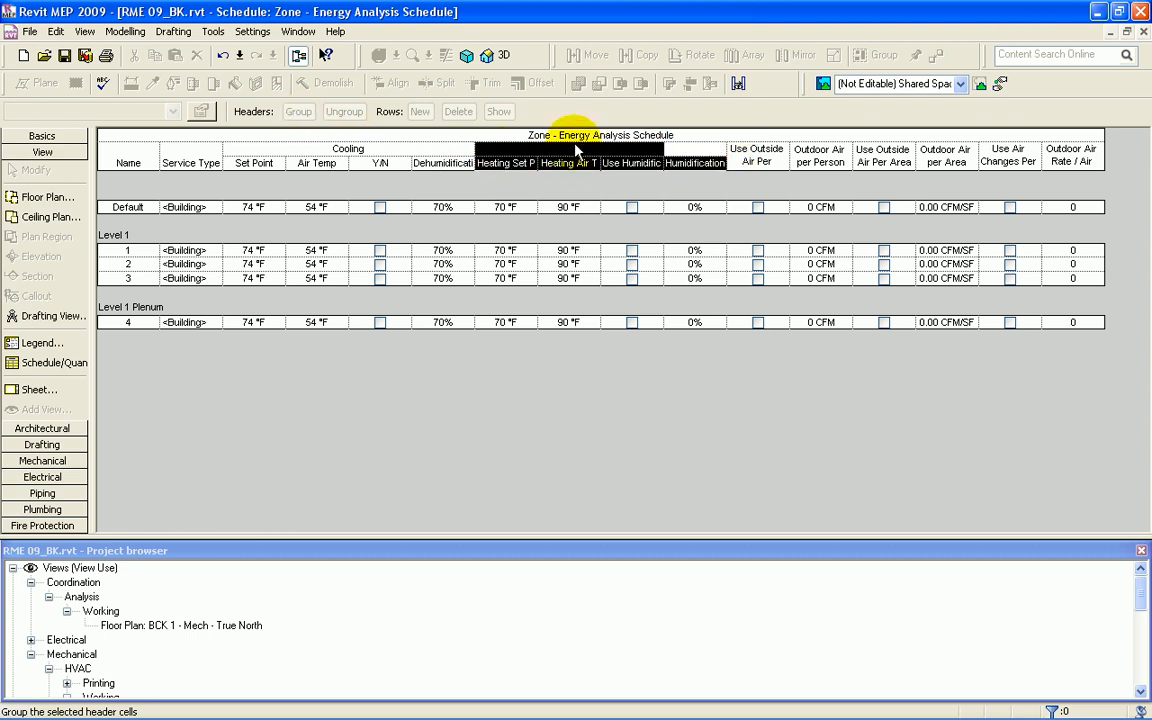
{"action": "left_click", "coordinate": [590, 145]}
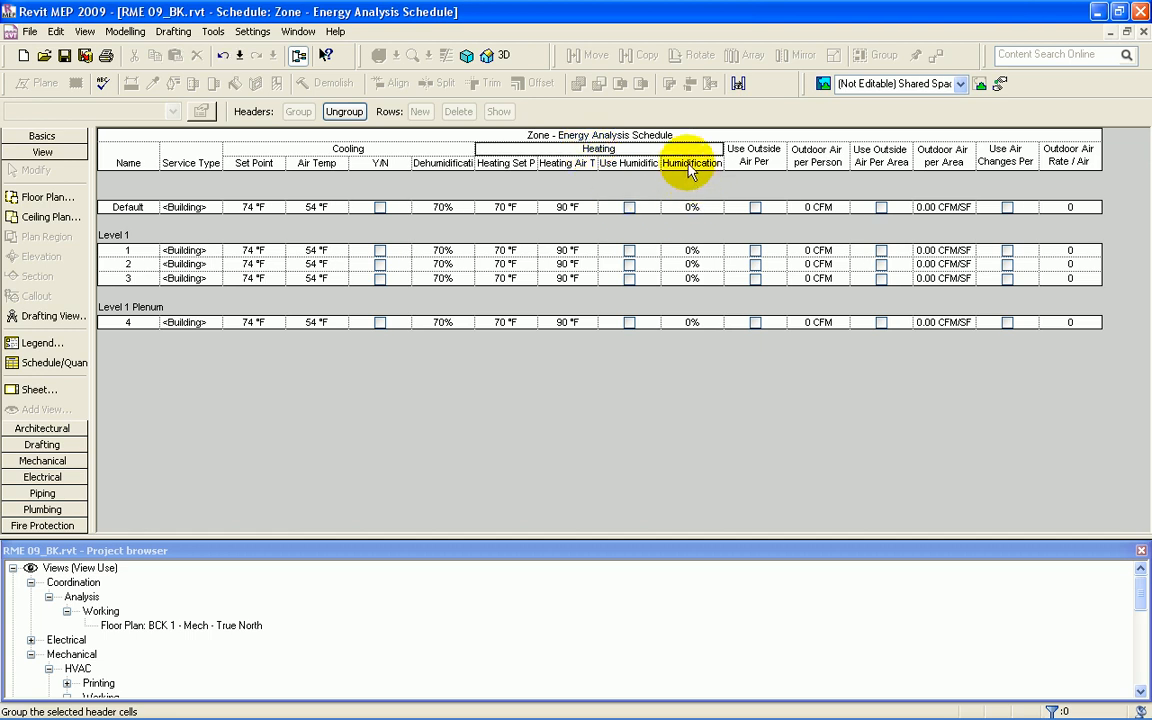
Step: Shorten the Humidification Set Point header to Humidification and rename the Use Humidification header as Y/N
{"action": "left_click", "coordinate": [695, 164]}
{"action": "left_click_drag", "start_coordinate": [720, 162], "coordinate": [806, 165]}
{"action": "key", "text": "Delete"}
{"action": "left_click", "coordinate": [646, 163]}
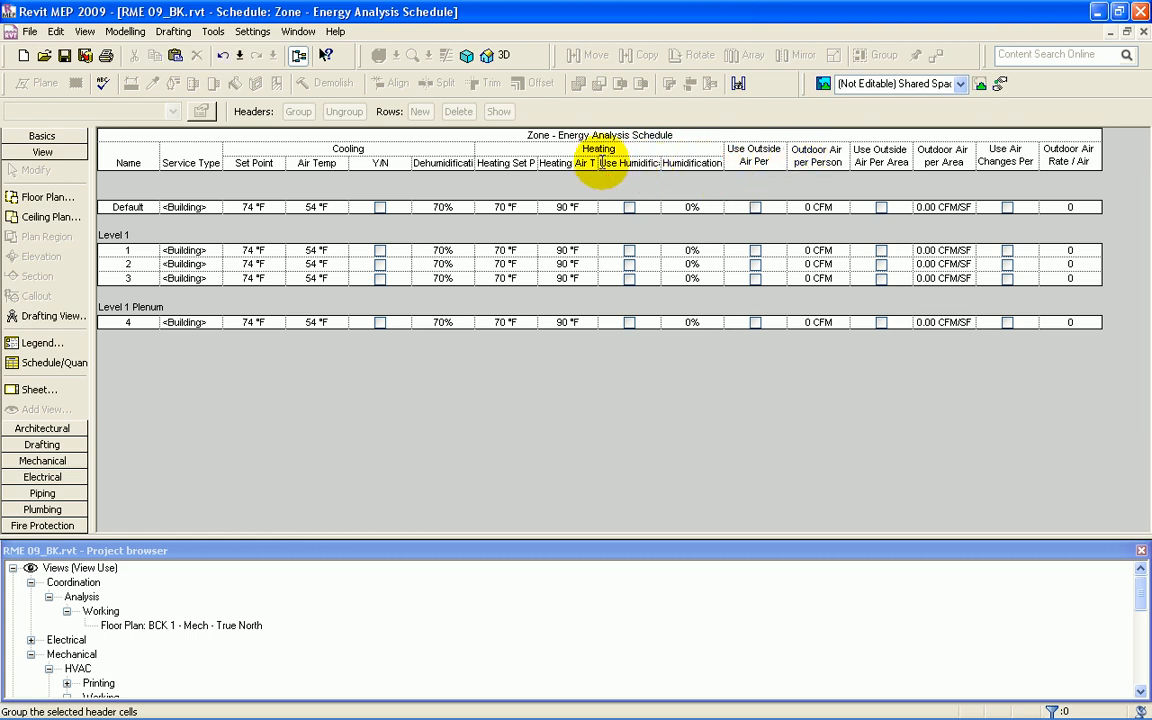
{"action": "left_click_drag", "start_coordinate": [601, 163], "coordinate": [686, 172]}
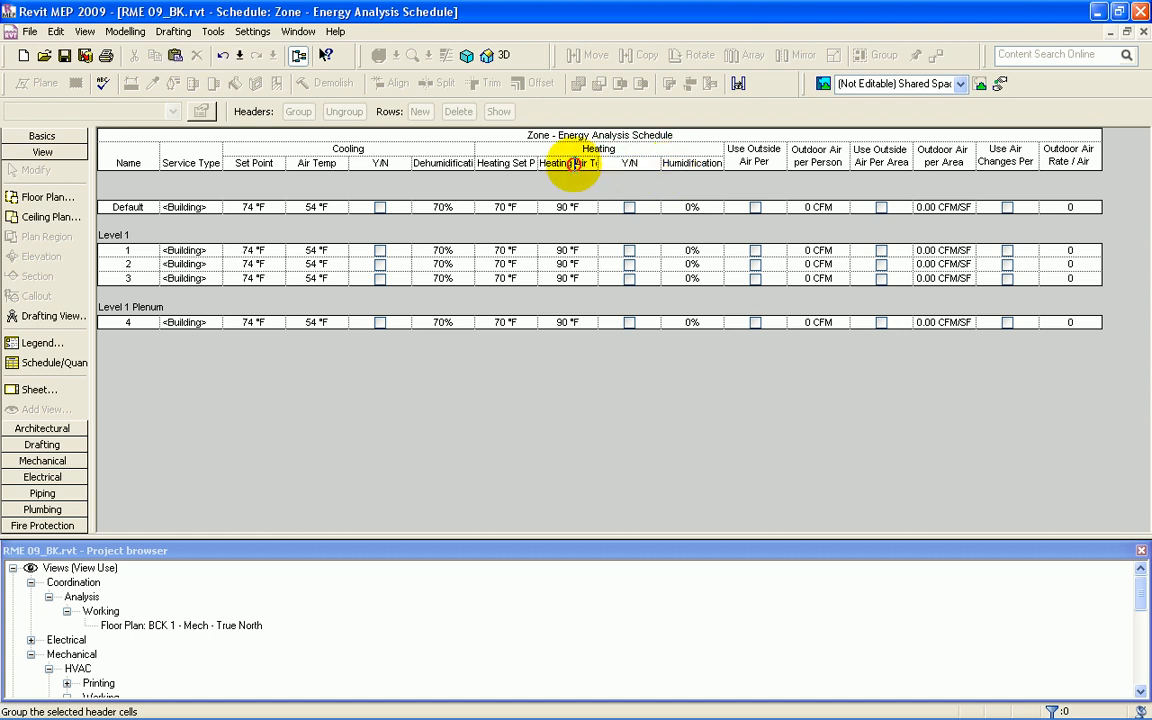
Step: Shorten the Heating Air Temperature header to Air Temp and the Heating Set Point header to Set Point
{"action": "left_click_drag", "start_coordinate": [574, 163], "coordinate": [509, 168]}
{"action": "key", "text": "Delete"}
{"action": "left_click", "coordinate": [580, 162]}
{"action": "key", "text": "Delete"}
{"action": "key", "text": "Delete"}
{"action": "key", "text": "Delete"}
{"action": "key", "text": "Delete"}
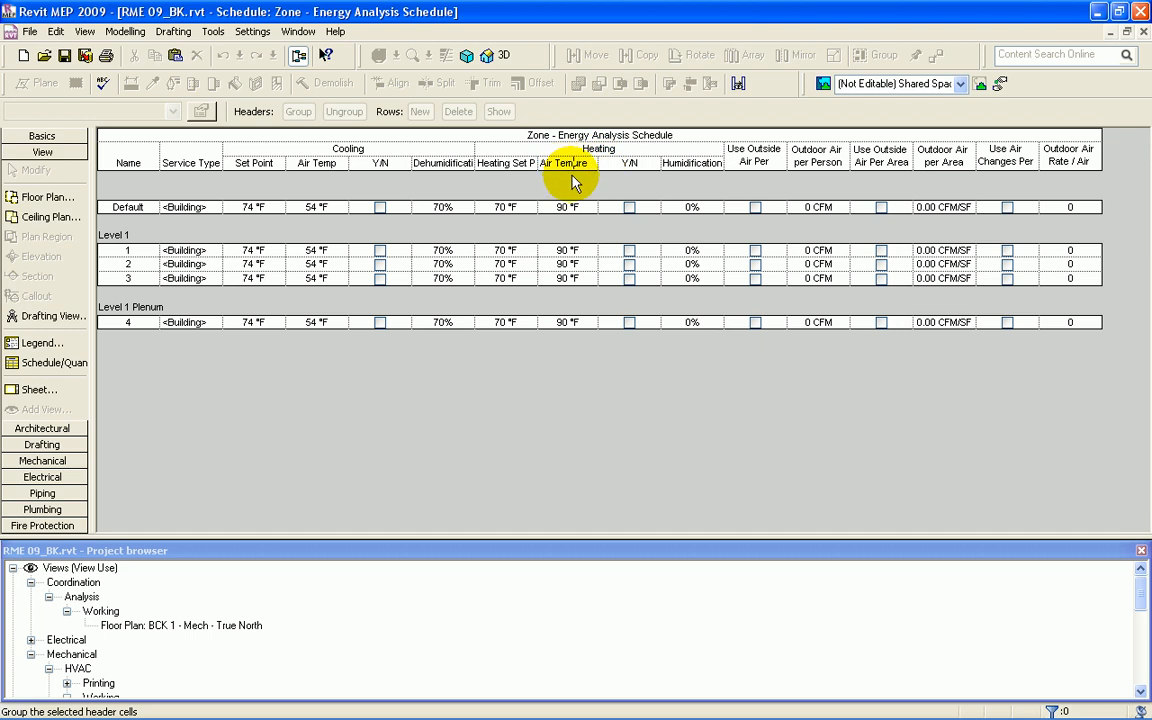
{"action": "key", "text": "Delete"}
{"action": "key", "text": "Delete"}
{"action": "key", "text": "Delete"}
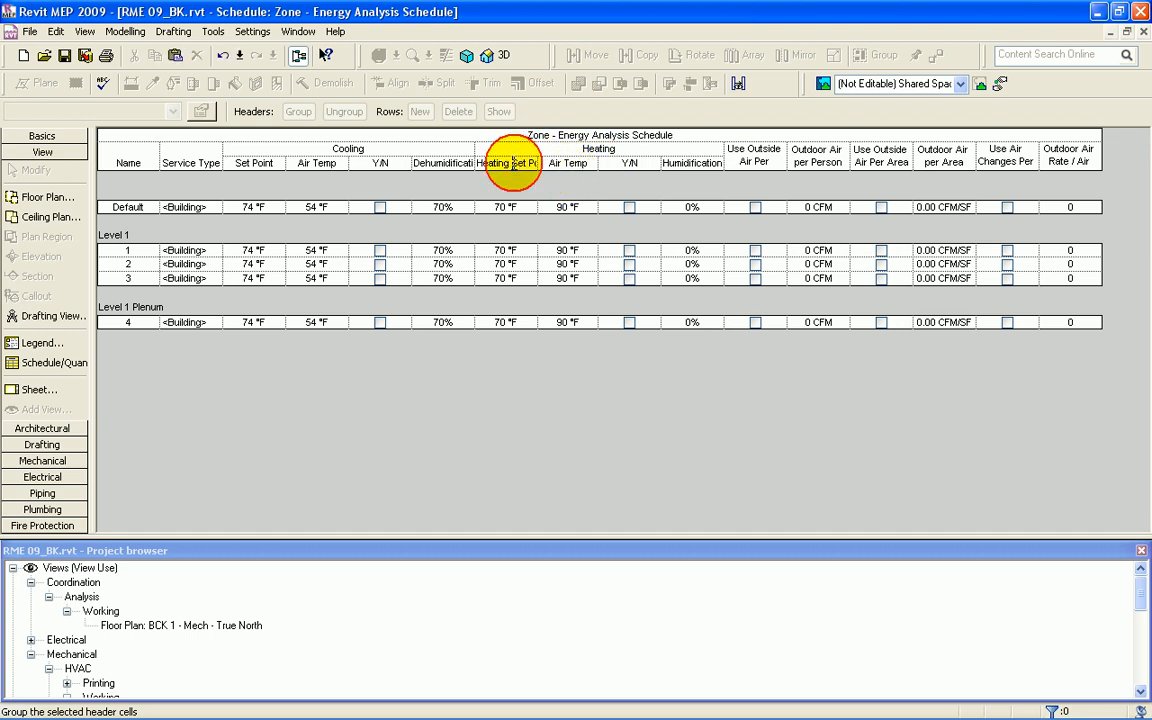
{"action": "left_click_drag", "start_coordinate": [513, 163], "coordinate": [459, 162]}
Step: Group the six outdoor air and air changes headers under the title Outdoor Air
{"action": "left_click_drag", "start_coordinate": [757, 158], "coordinate": [1062, 160]}
{"action": "left_click", "coordinate": [320, 114]}
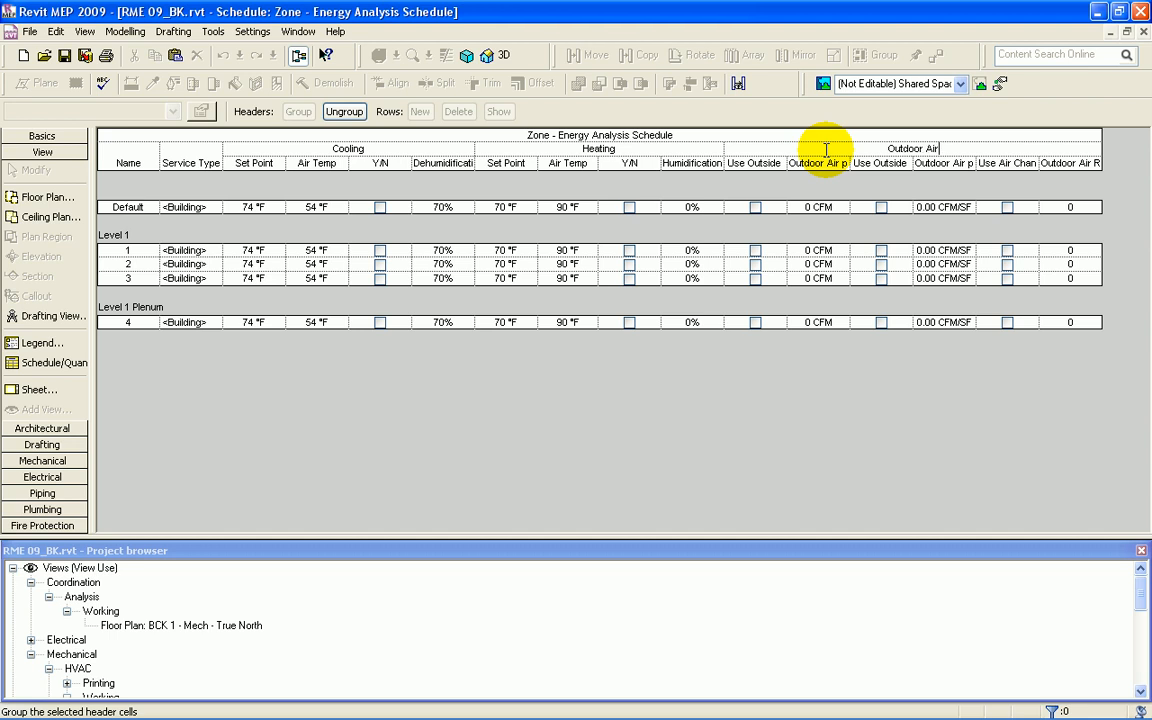
{"action": "left_click", "coordinate": [822, 160]}
Step: Rename the Use Outside Air Per Person header, the first one under Outdoor Air, as Y/N
{"action": "left_click", "coordinate": [762, 162]}
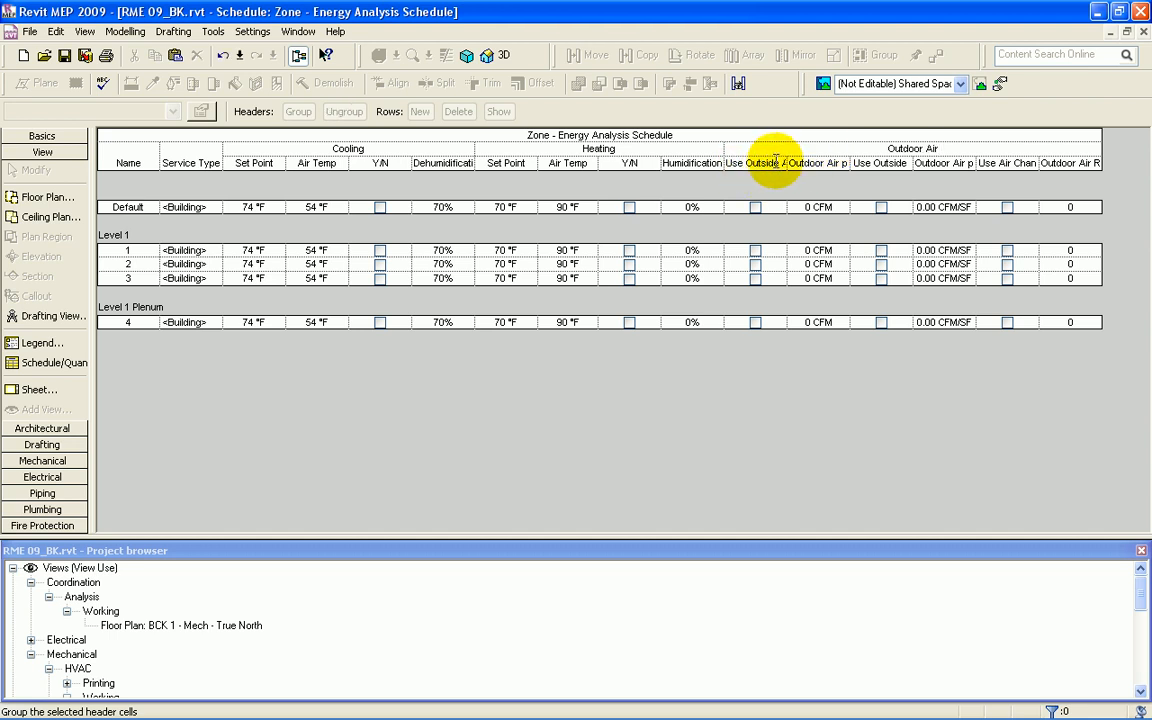
{"action": "left_click_drag", "start_coordinate": [782, 160], "coordinate": [705, 168]}
{"action": "key", "text": "BackSpace"}
{"action": "key", "text": "Delete"}
{"action": "key", "text": "Delete"}
{"action": "key", "text": "Delete"}
{"action": "key", "text": "Delete"}
{"action": "key", "text": "Delete"}
{"action": "key", "text": "Delete"}
{"action": "key", "text": "Delete"}
{"action": "key", "text": "Delete"}
{"action": "key", "text": "Delete"}
{"action": "key", "text": "Delete"}
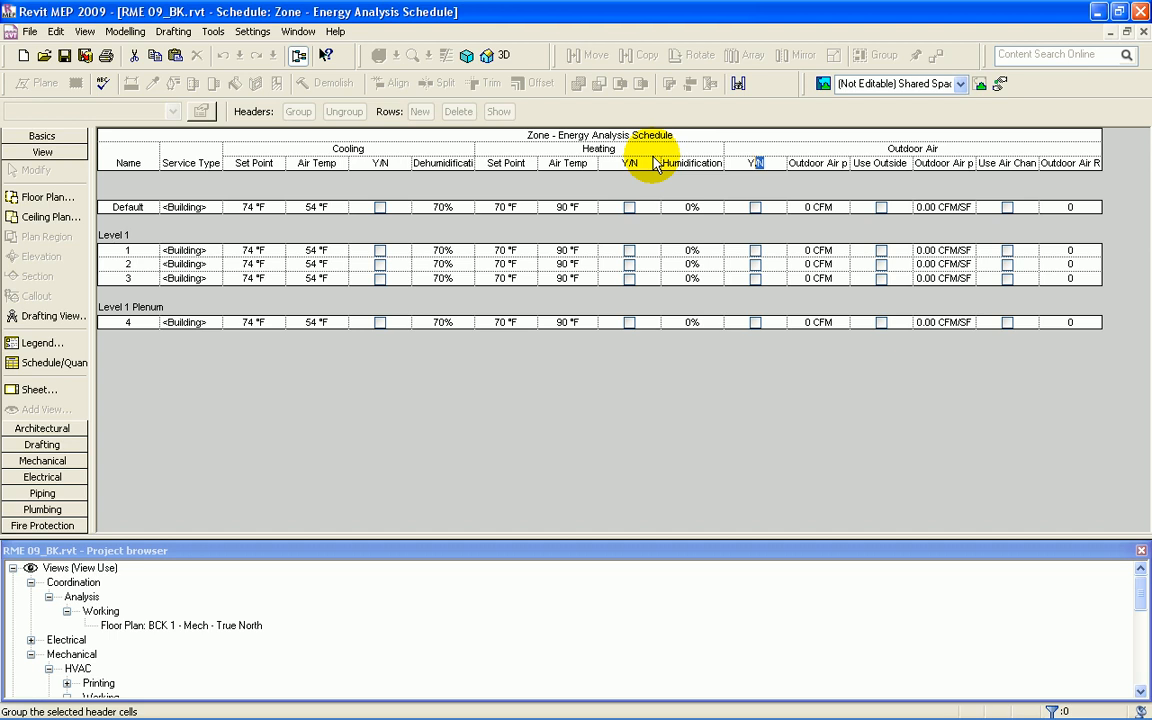
Step: Shorten the Outdoor Air per Person header to per Person
{"action": "left_click", "coordinate": [822, 163]}
{"action": "left_click_drag", "start_coordinate": [827, 161], "coordinate": [738, 153]}
{"action": "key", "text": "Delete"}
{"action": "key", "text": "Delete"}
{"action": "key", "text": "Delete"}
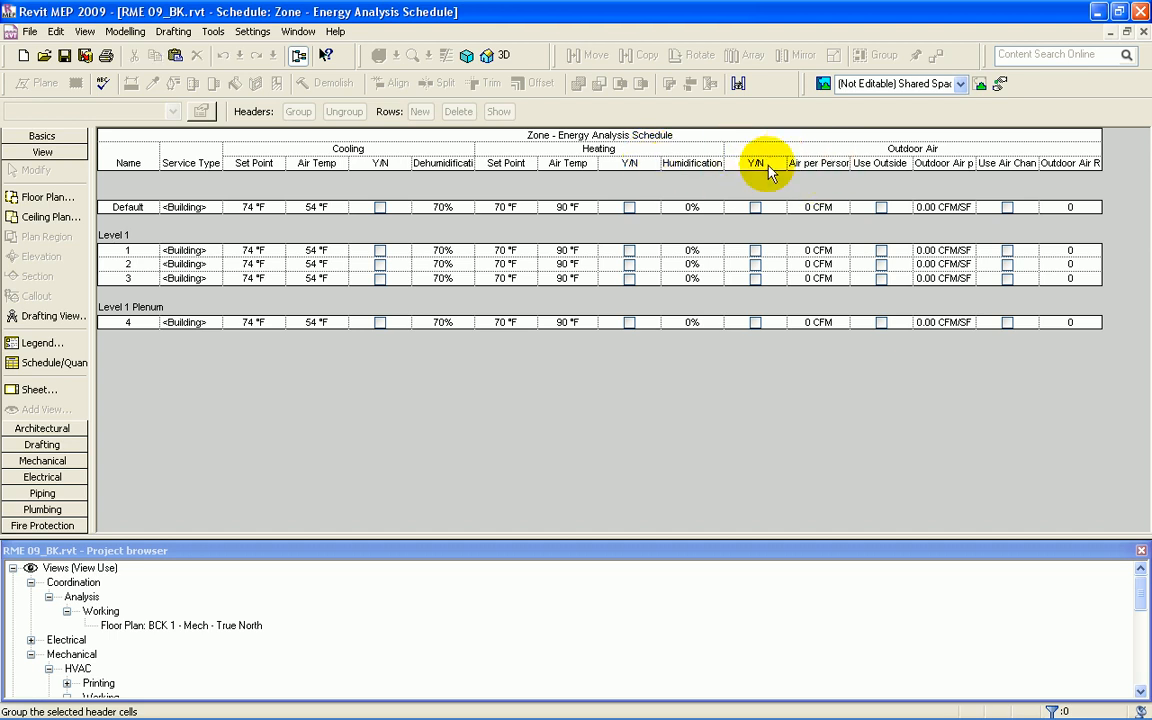
{"action": "key", "text": "Delete"}
{"action": "key", "text": "Delete"}
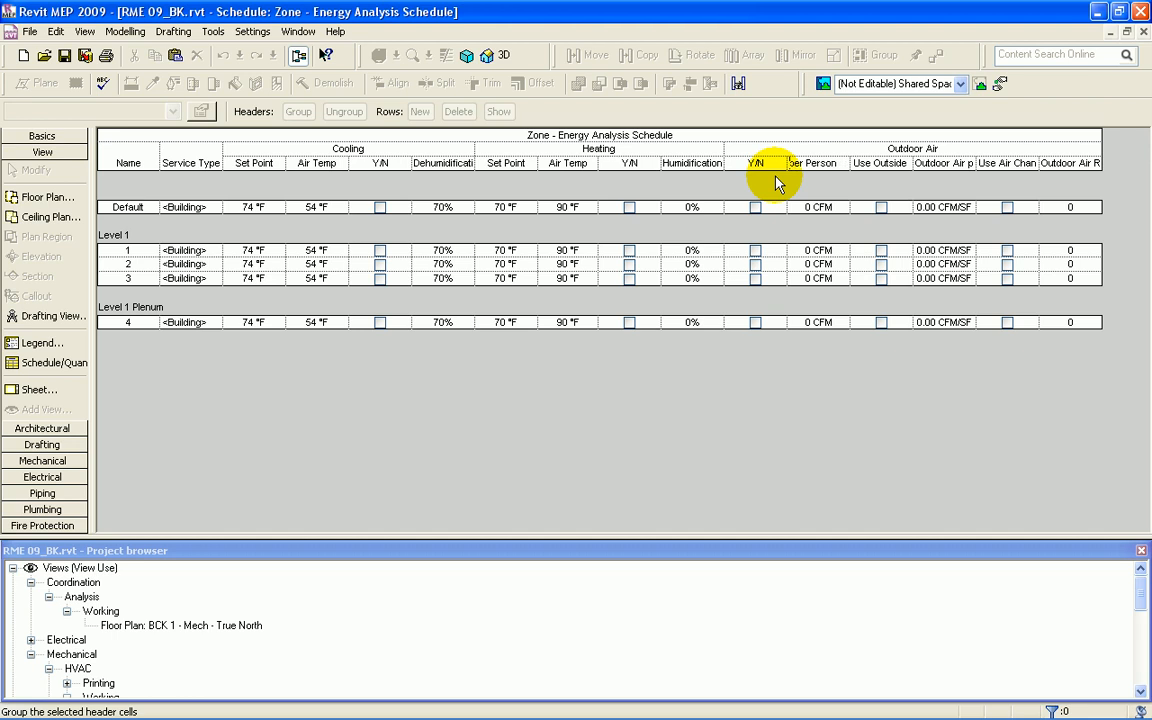
Step: Narrow the per Person column so it just fits its header
{"action": "left_click", "coordinate": [874, 162]}
{"action": "left_click_drag", "start_coordinate": [851, 163], "coordinate": [1010, 172]}
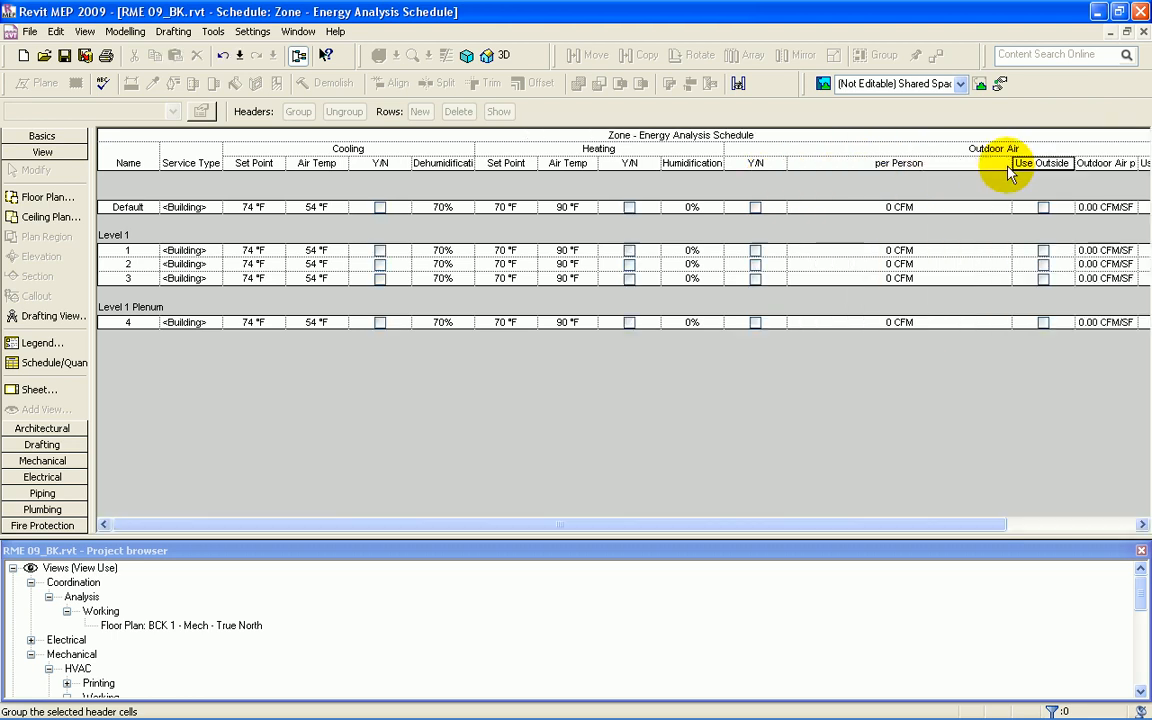
{"action": "double_click", "coordinate": [1011, 161]}
Step: Rename the Use Outside Air Per Area header as Y/N and shorten the Outdoor Air per Area header to per Area
{"action": "left_click", "coordinate": [867, 160]}
{"action": "left_click_drag", "start_coordinate": [850, 165], "coordinate": [935, 168]}
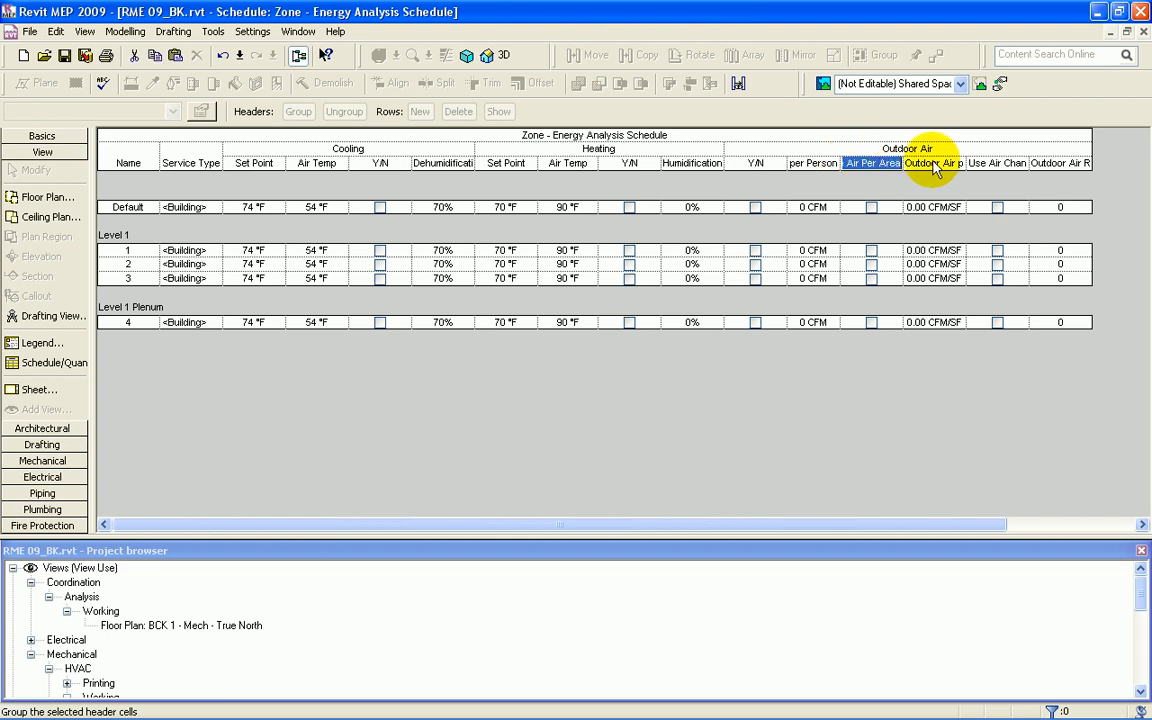
{"action": "type", "text": "Y/N"}
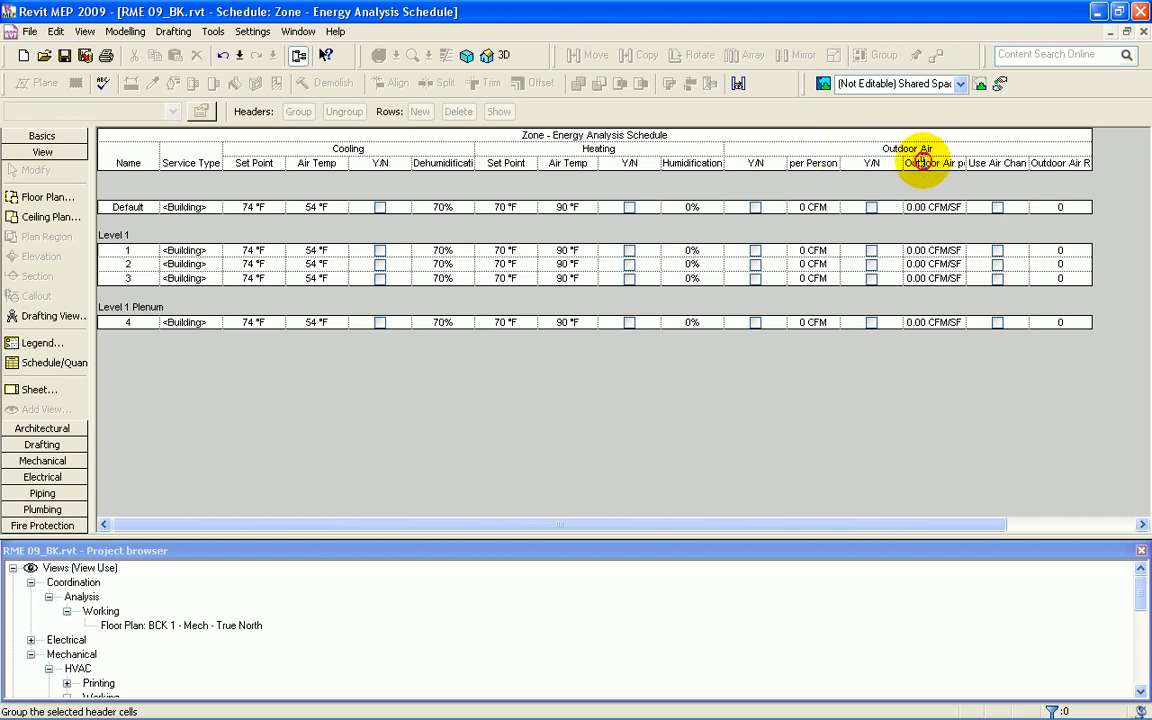
{"action": "left_click_drag", "start_coordinate": [905, 165], "coordinate": [948, 166]}
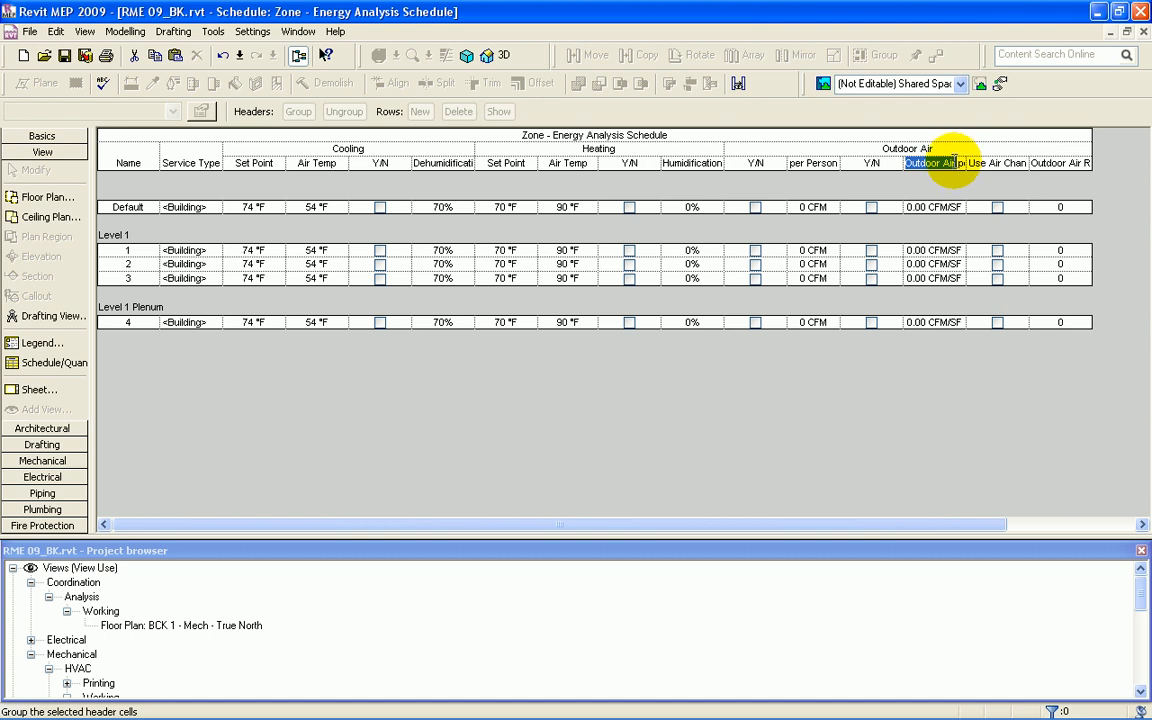
{"action": "key", "text": "Delete"}
Step: Rename the Use Air Changes Per Hour header as Y/N and shorten the last Outdoor Air header to per Hour
{"action": "left_click", "coordinate": [978, 165]}
{"action": "left_click_drag", "start_coordinate": [970, 165], "coordinate": [1022, 160]}
{"action": "type", "text": "Y/N"}
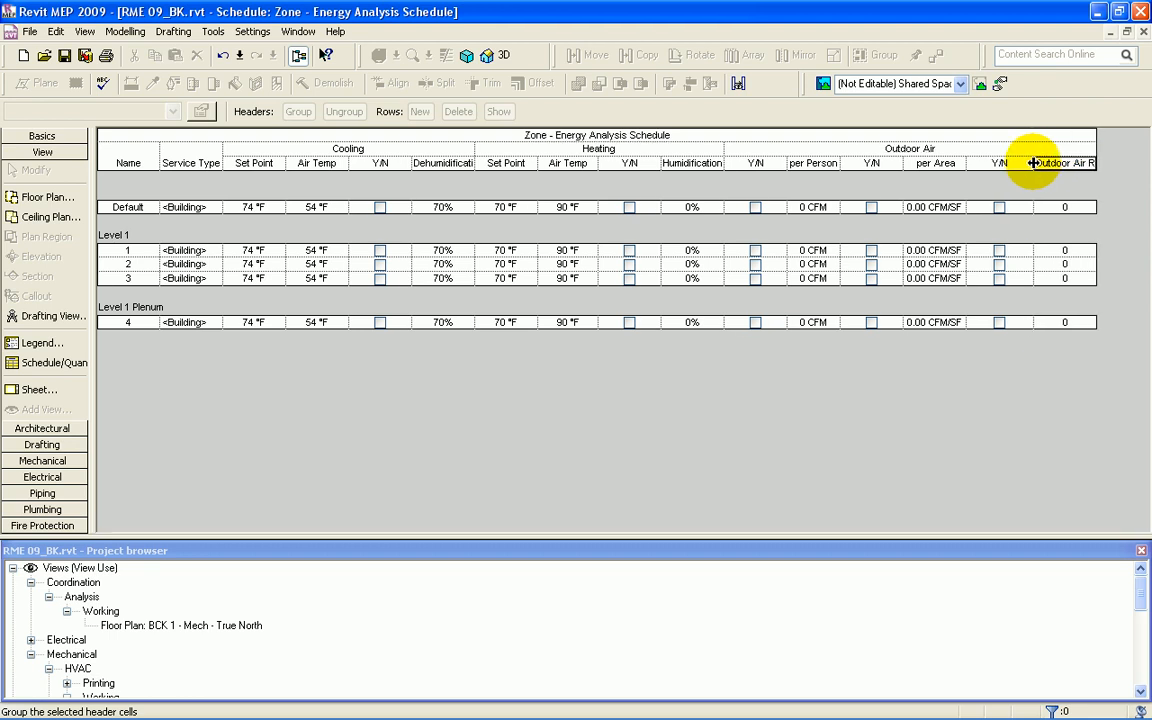
{"action": "left_click_drag", "start_coordinate": [1037, 162], "coordinate": [1014, 155]}
{"action": "key", "text": "Delete"}
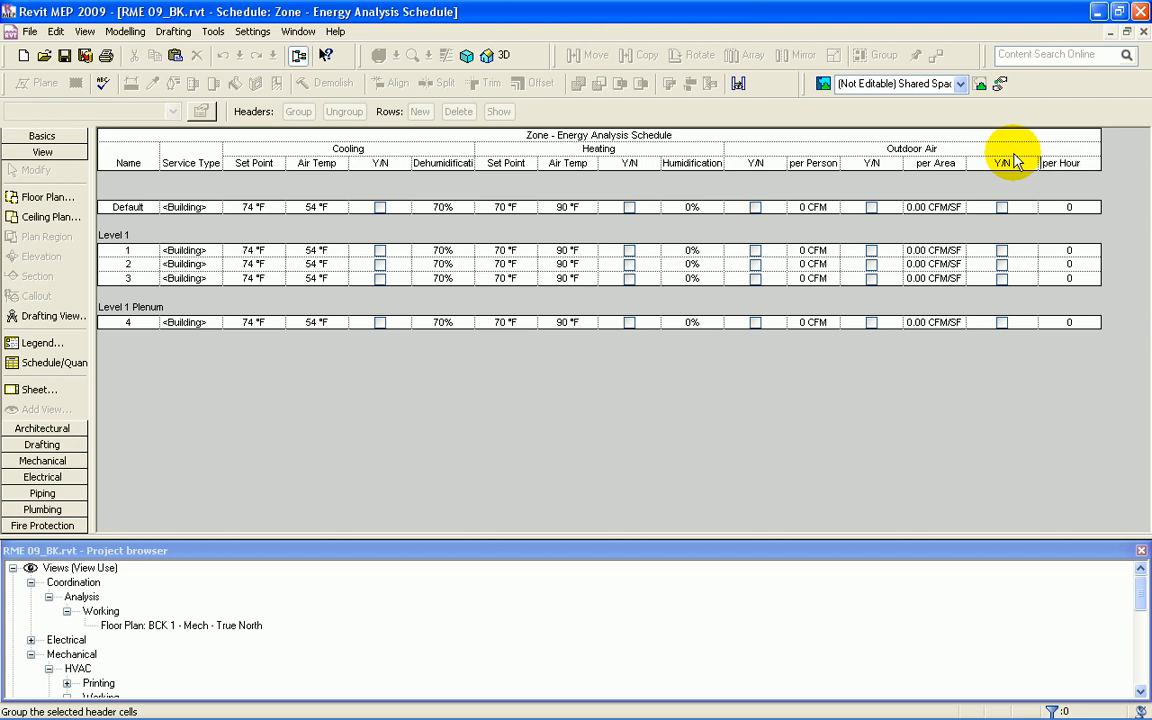
{"action": "left_click", "coordinate": [1082, 165]}
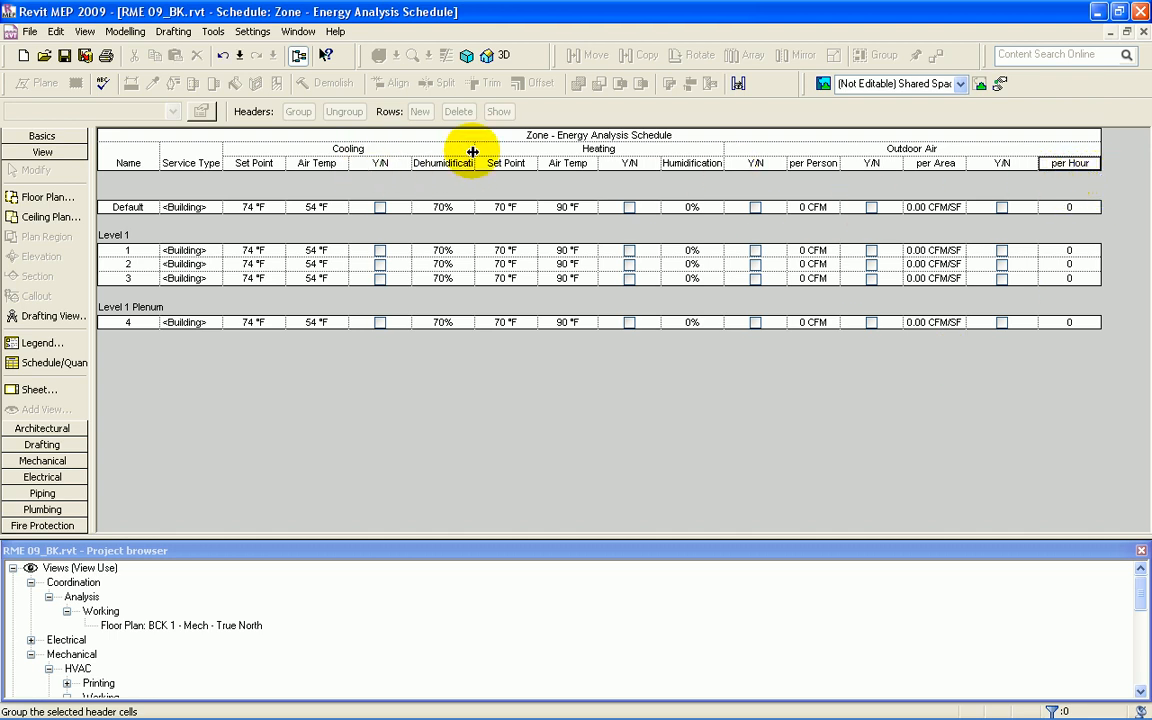
Step: Widen the Dehumidification and Humidification columns to fit their headers, and narrow all five Y/N columns
{"action": "left_click_drag", "start_coordinate": [475, 151], "coordinate": [487, 151]}
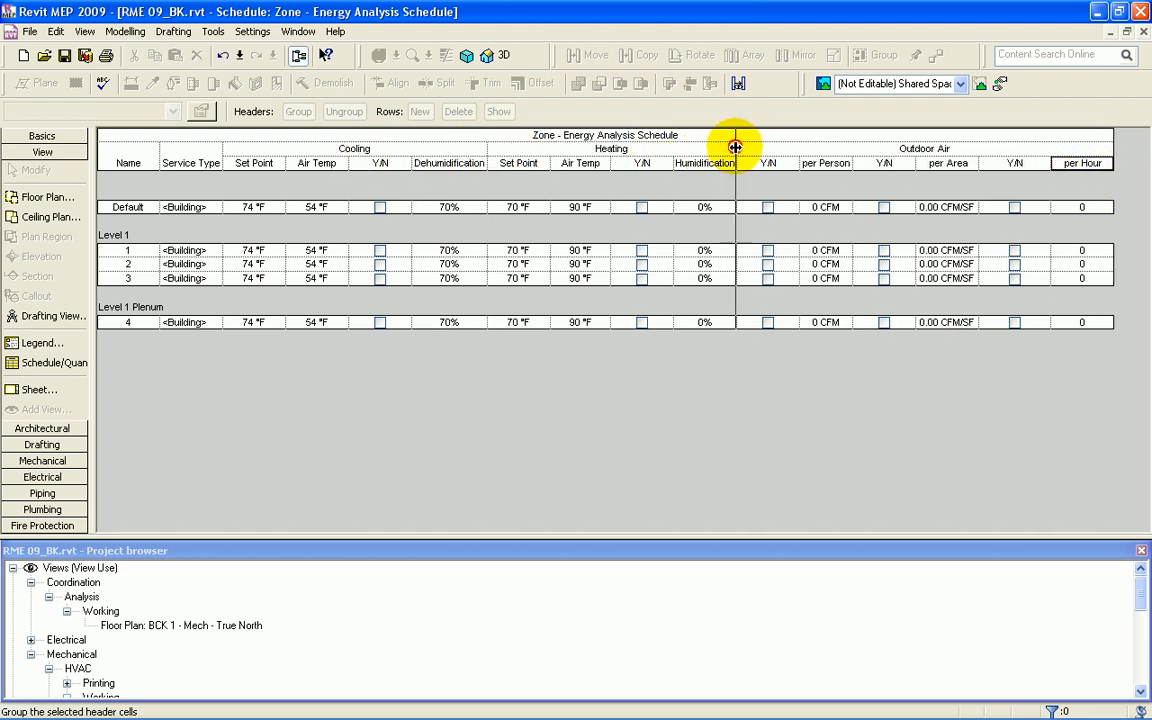
{"action": "left_click_drag", "start_coordinate": [735, 148], "coordinate": [737, 148]}
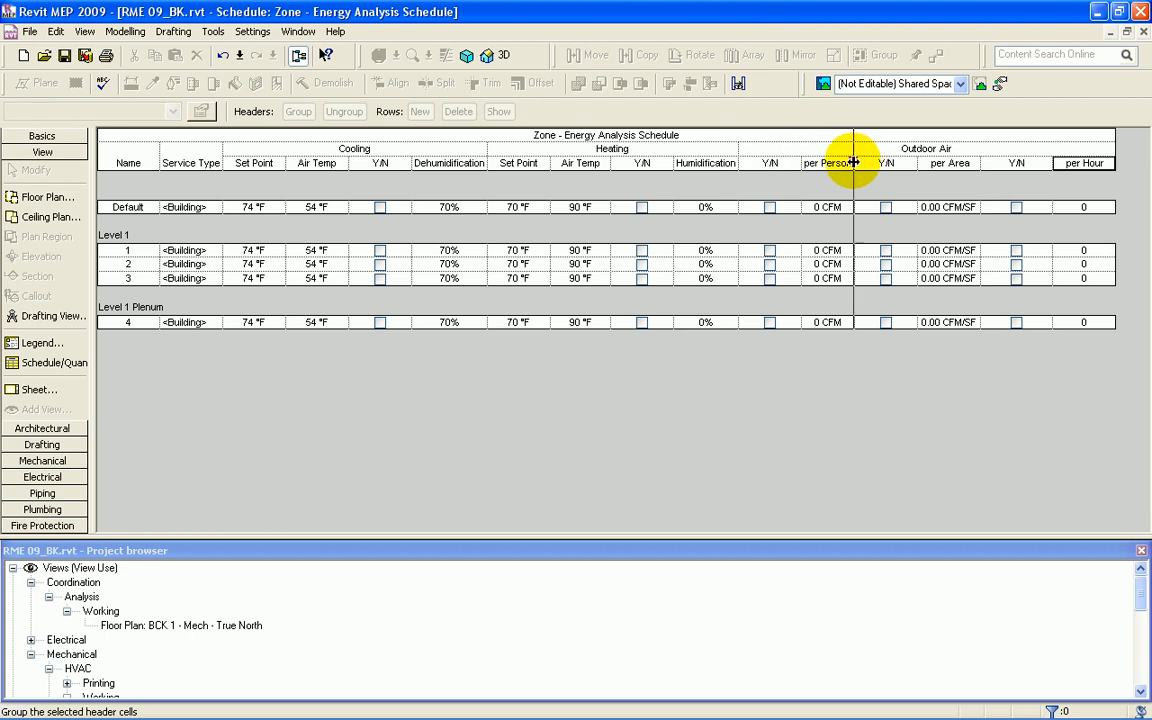
{"action": "left_click_drag", "start_coordinate": [801, 160], "coordinate": [787, 160]}
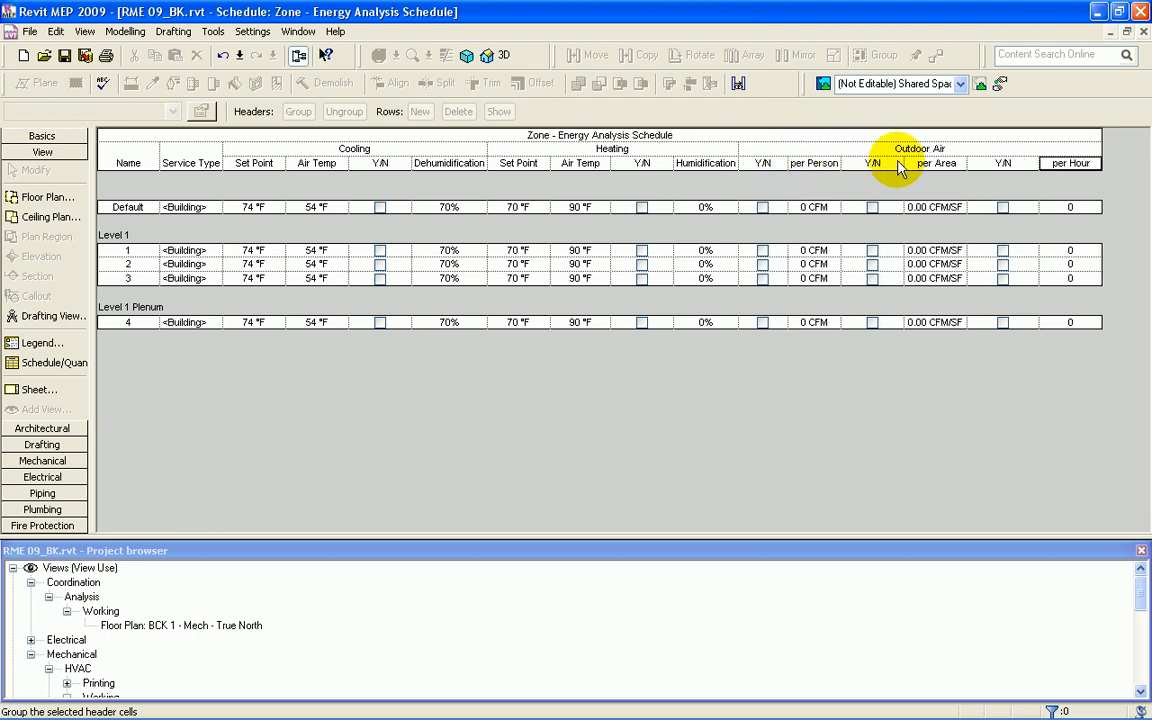
{"action": "left_click_drag", "start_coordinate": [904, 162], "coordinate": [890, 162]}
{"action": "left_click_drag", "start_coordinate": [1025, 161], "coordinate": [1003, 161]}
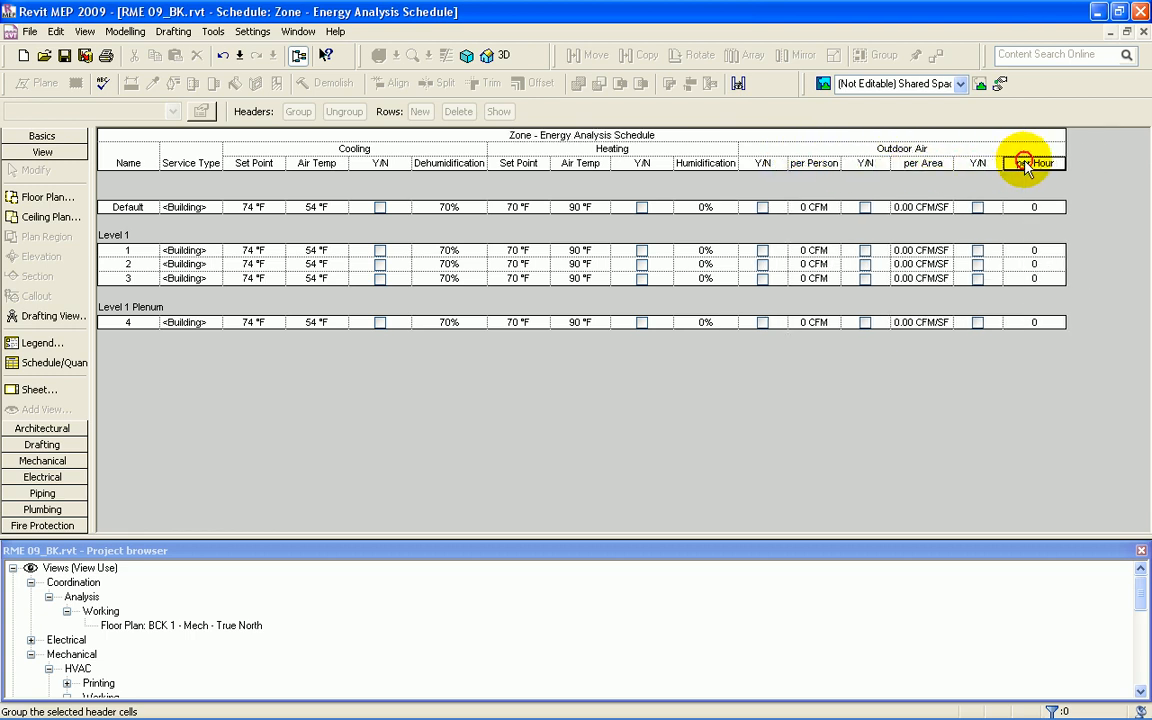
{"action": "left_click_drag", "start_coordinate": [411, 162], "coordinate": [397, 162]}
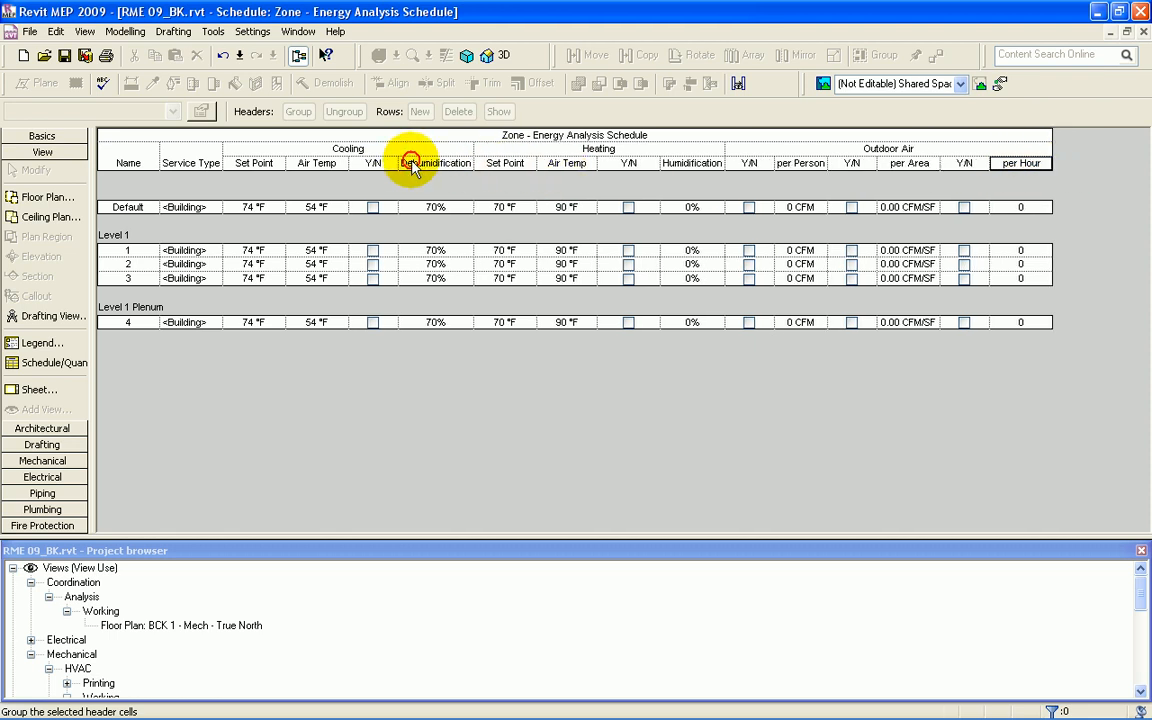
{"action": "left_click_drag", "start_coordinate": [657, 161], "coordinate": [643, 162]}
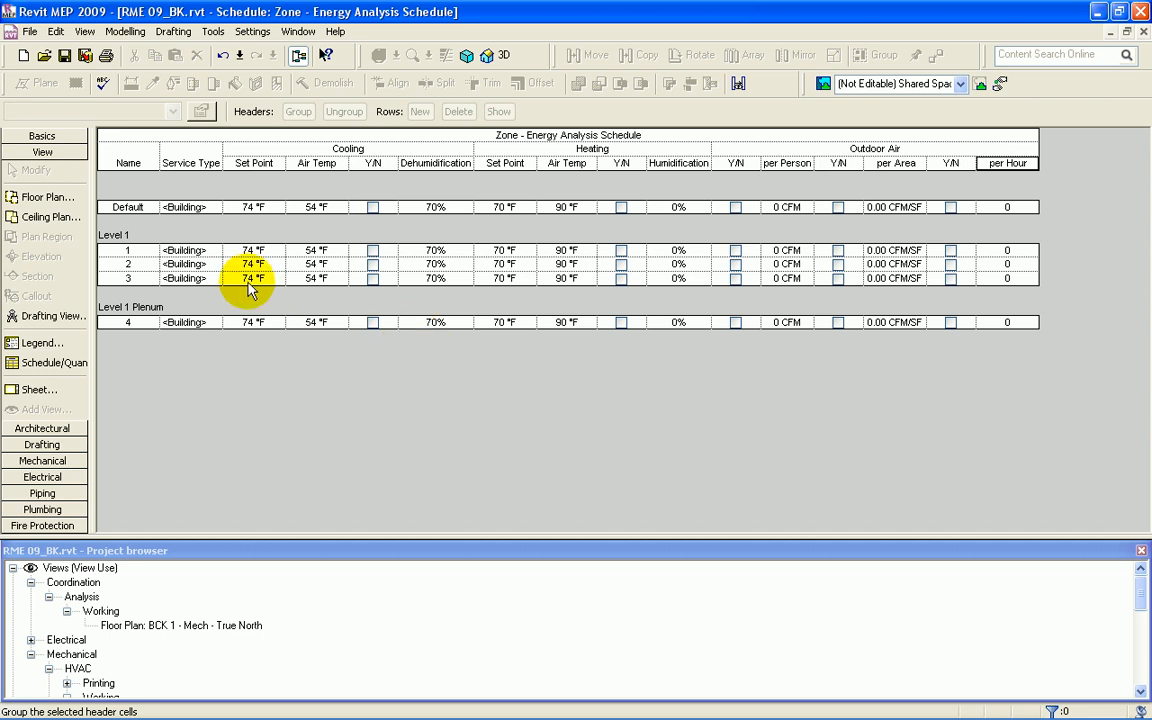
{"action": "left_click", "coordinate": [208, 250]}
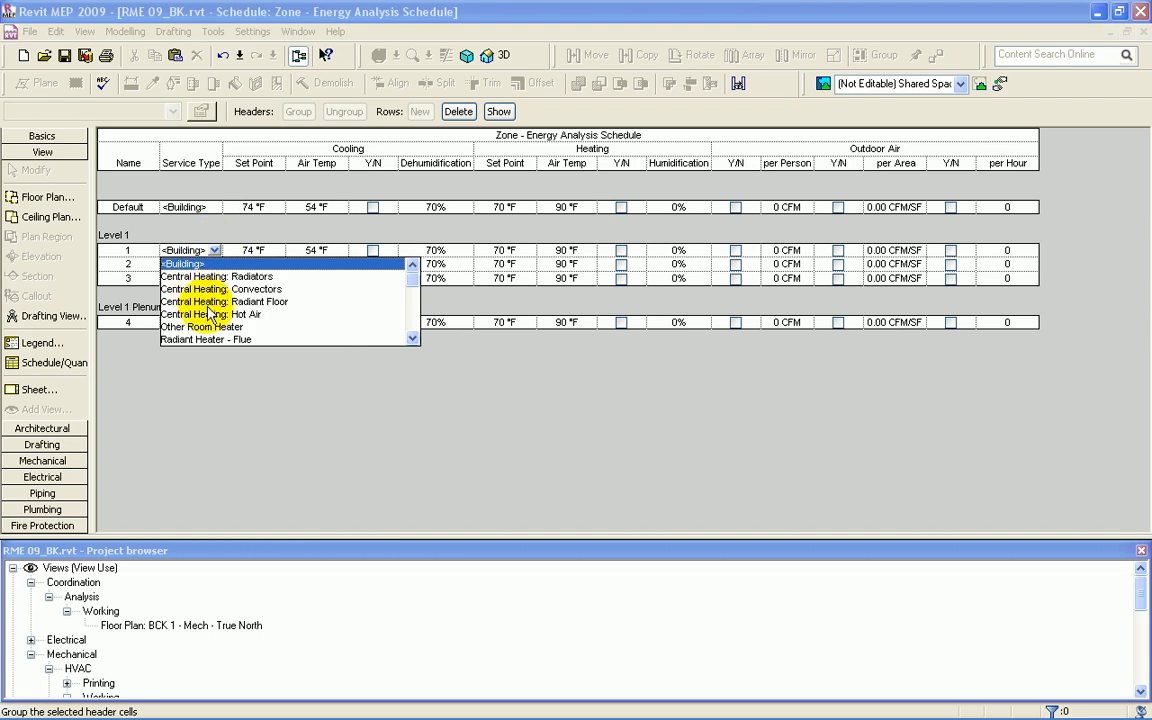
{"action": "left_click", "coordinate": [205, 254]}
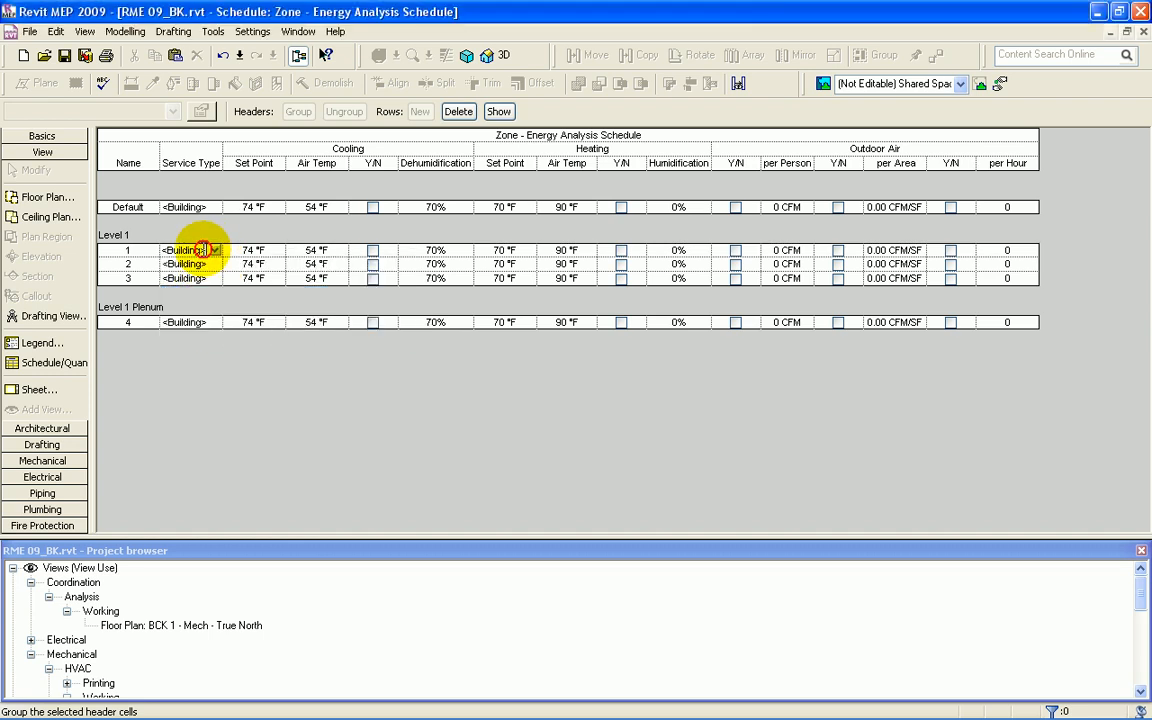
{"action": "left_click", "coordinate": [258, 251]}
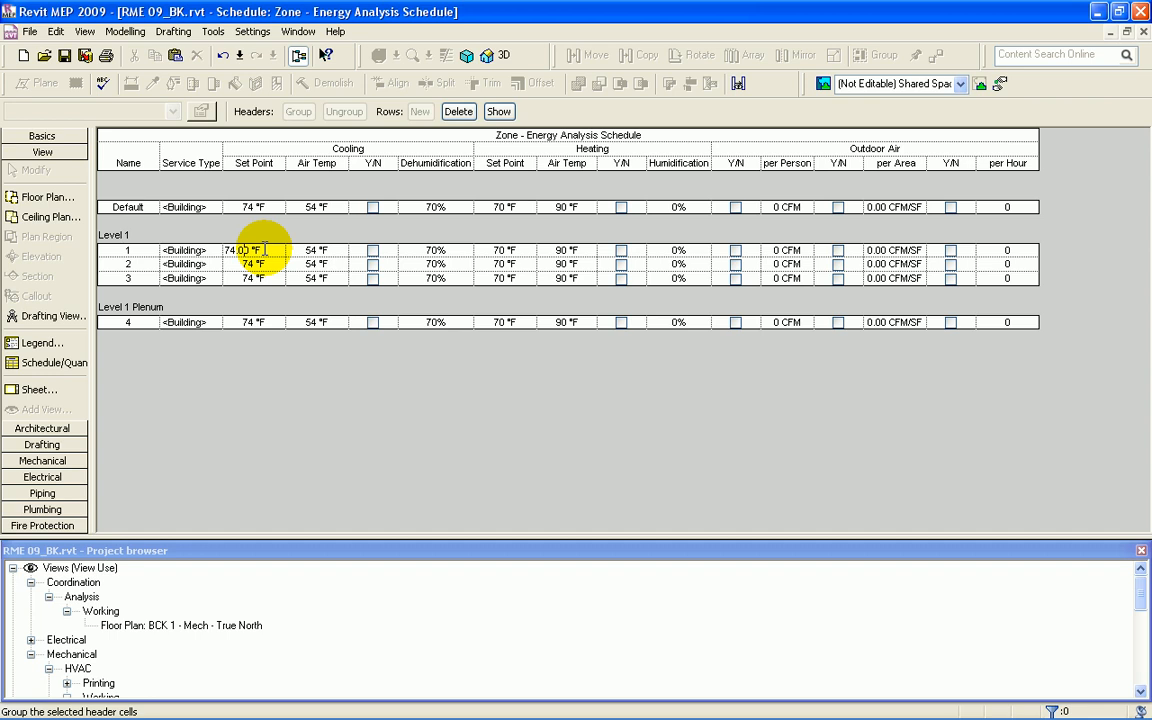
{"action": "left_click", "coordinate": [321, 250]}
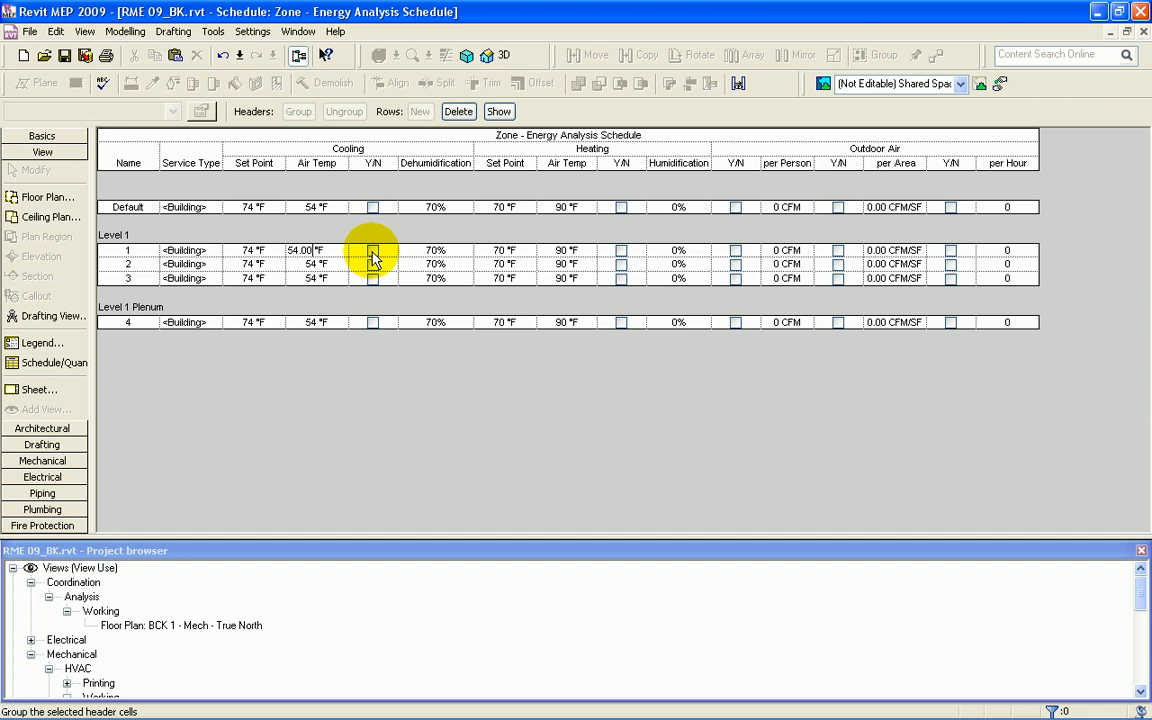
Step: Enable the Cooling and Heating Y/N options for Level 1 zones 1, 2 and 3
{"action": "left_click", "coordinate": [373, 252]}
{"action": "left_click", "coordinate": [372, 265]}
{"action": "left_click", "coordinate": [372, 265]}
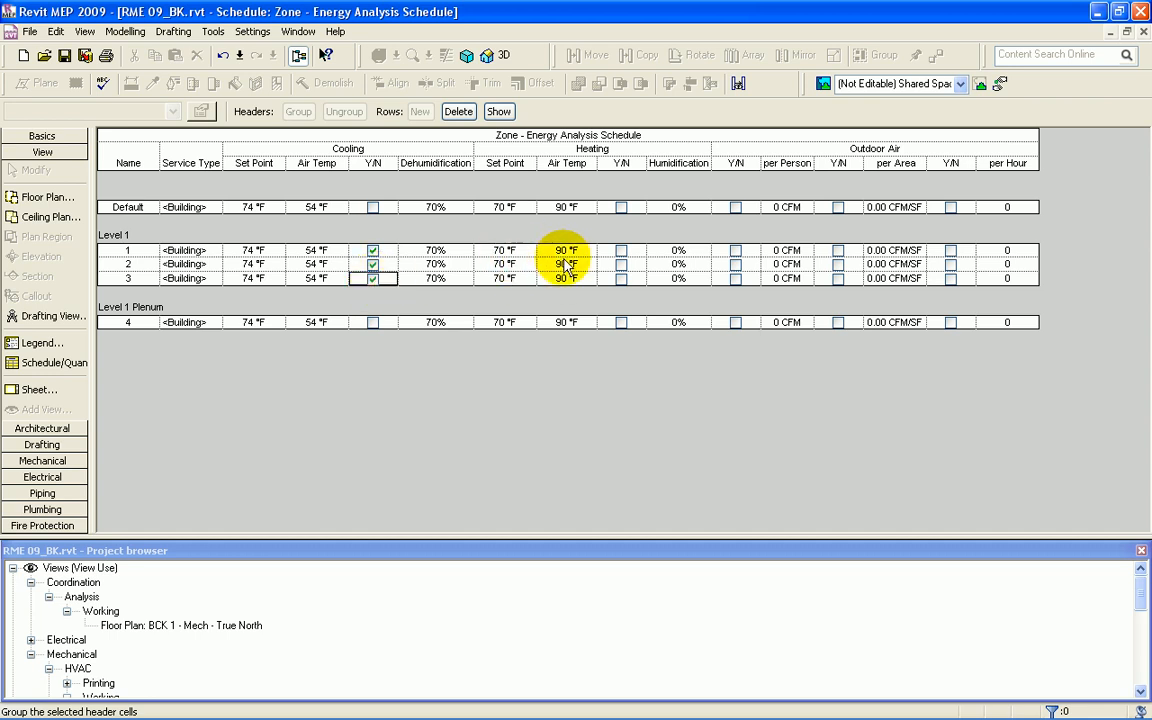
{"action": "left_click", "coordinate": [620, 253]}
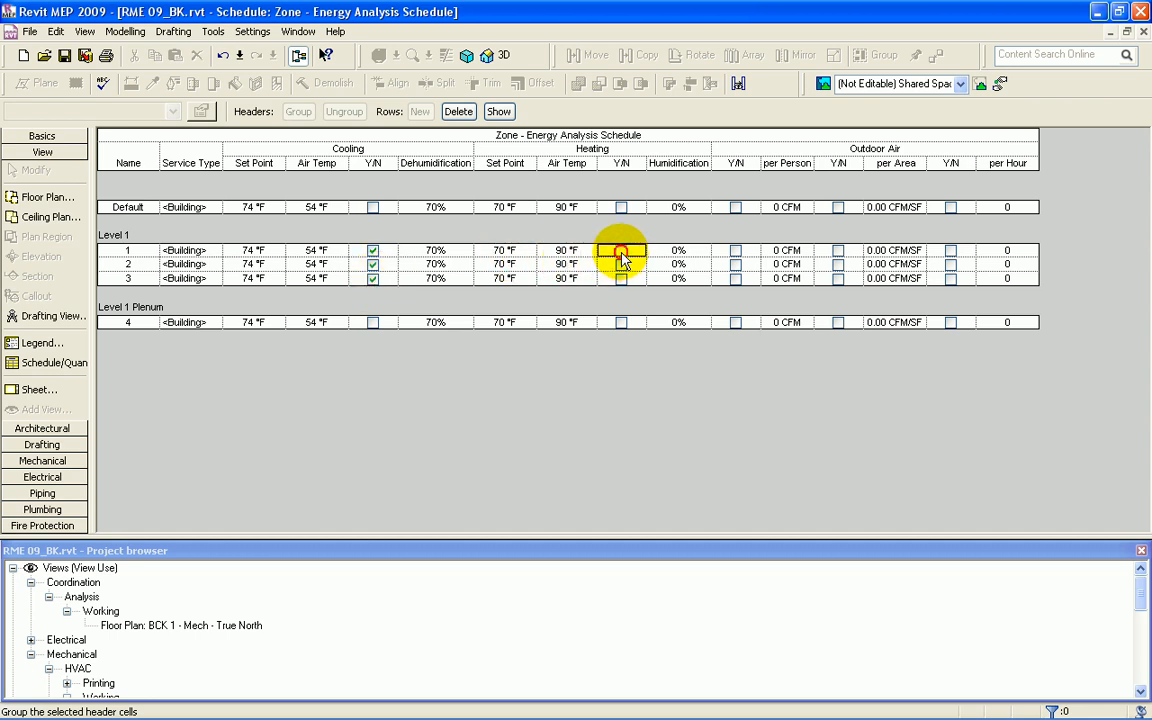
{"action": "left_click", "coordinate": [621, 265]}
{"action": "left_click", "coordinate": [621, 265]}
{"action": "left_click", "coordinate": [622, 279]}
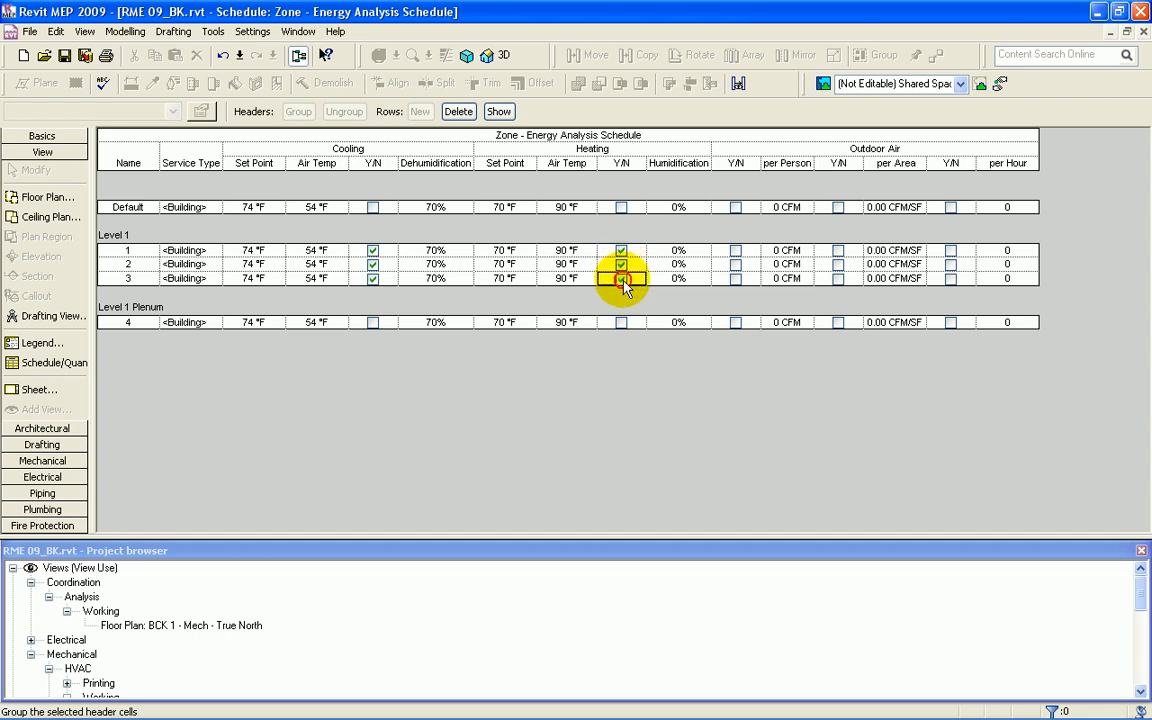
Step: Set the heating Humidification to 45% for Level 1 zones 1, 2 and 3
{"action": "left_click", "coordinate": [676, 251]}
{"action": "type", "text": "45"}
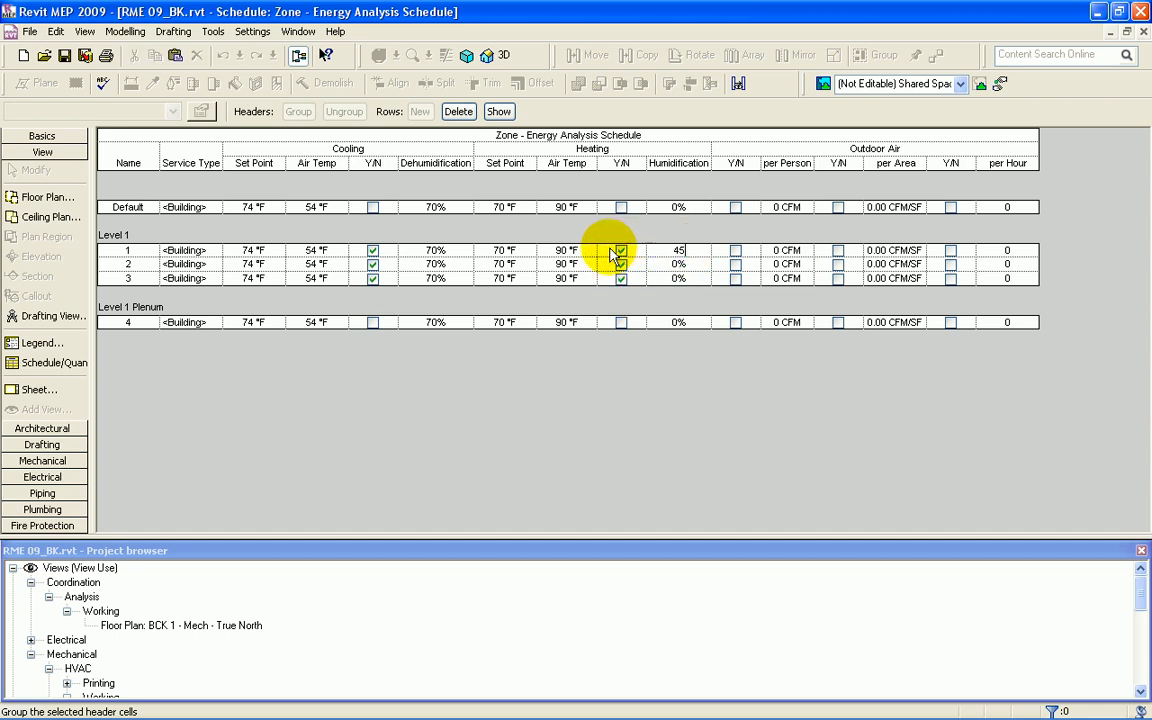
{"action": "left_click", "coordinate": [697, 265]}
{"action": "type", "text": "45"}
{"action": "left_click", "coordinate": [680, 279]}
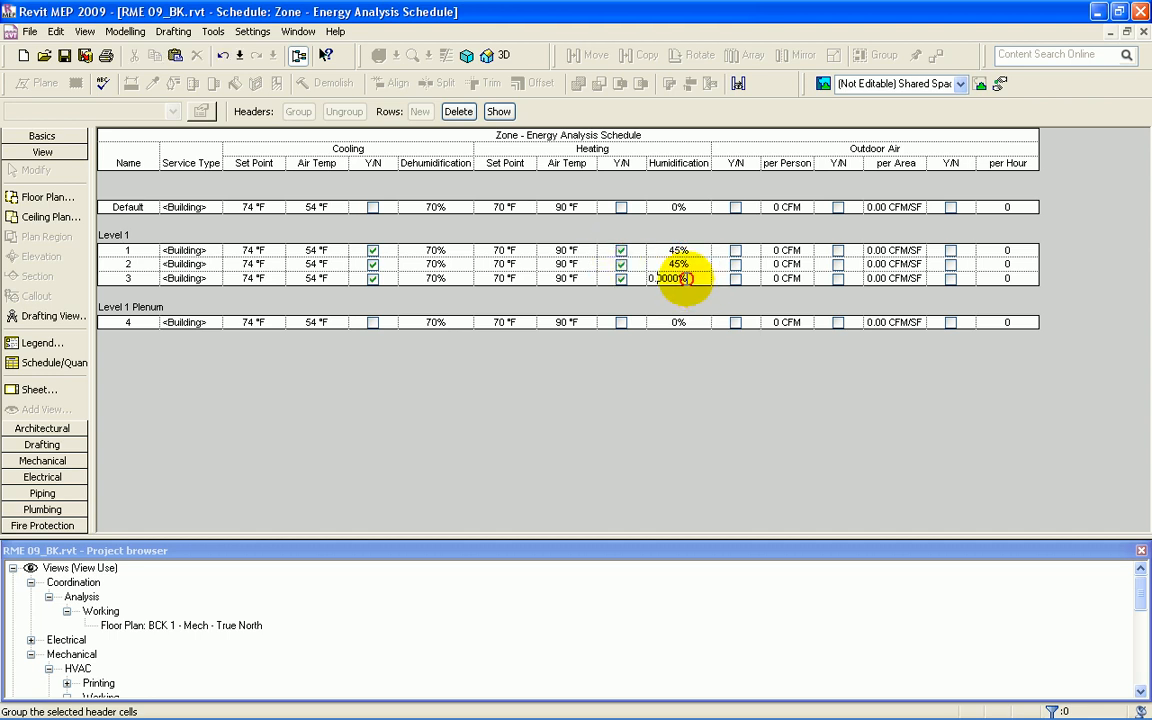
{"action": "type", "text": "45"}
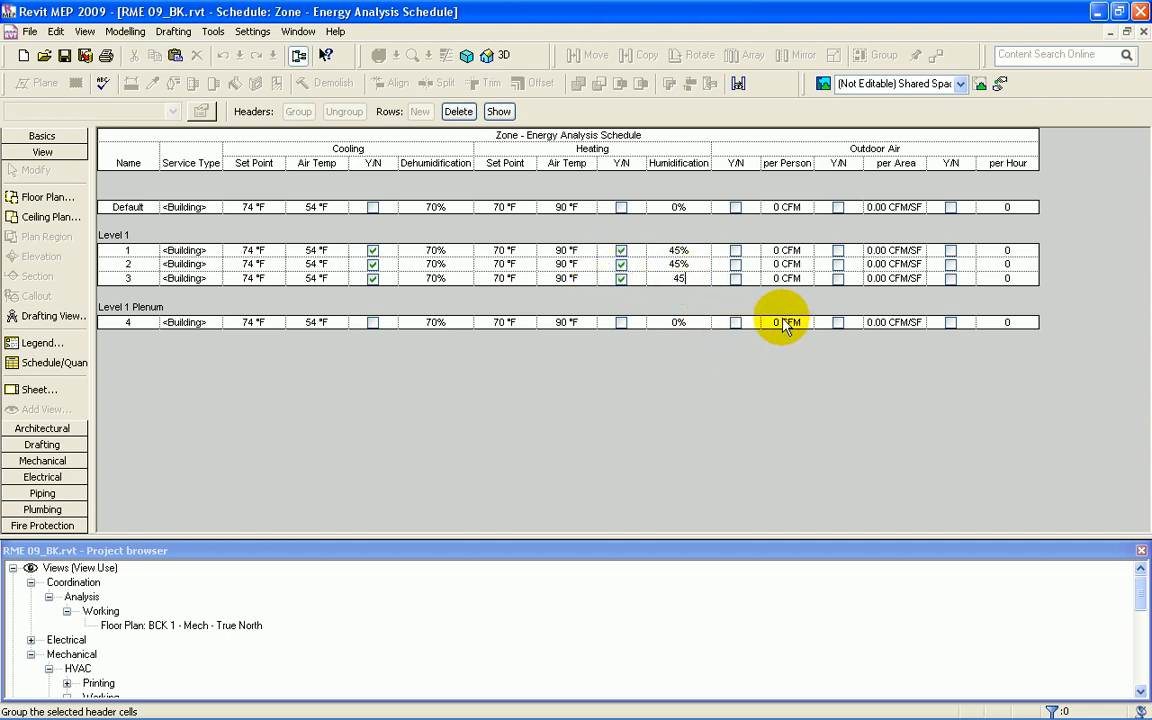
Step: Set the outdoor air per Hour values to 4, 3 and 2 for zones 1, 2 and 3 respectively
{"action": "left_click", "coordinate": [1008, 251]}
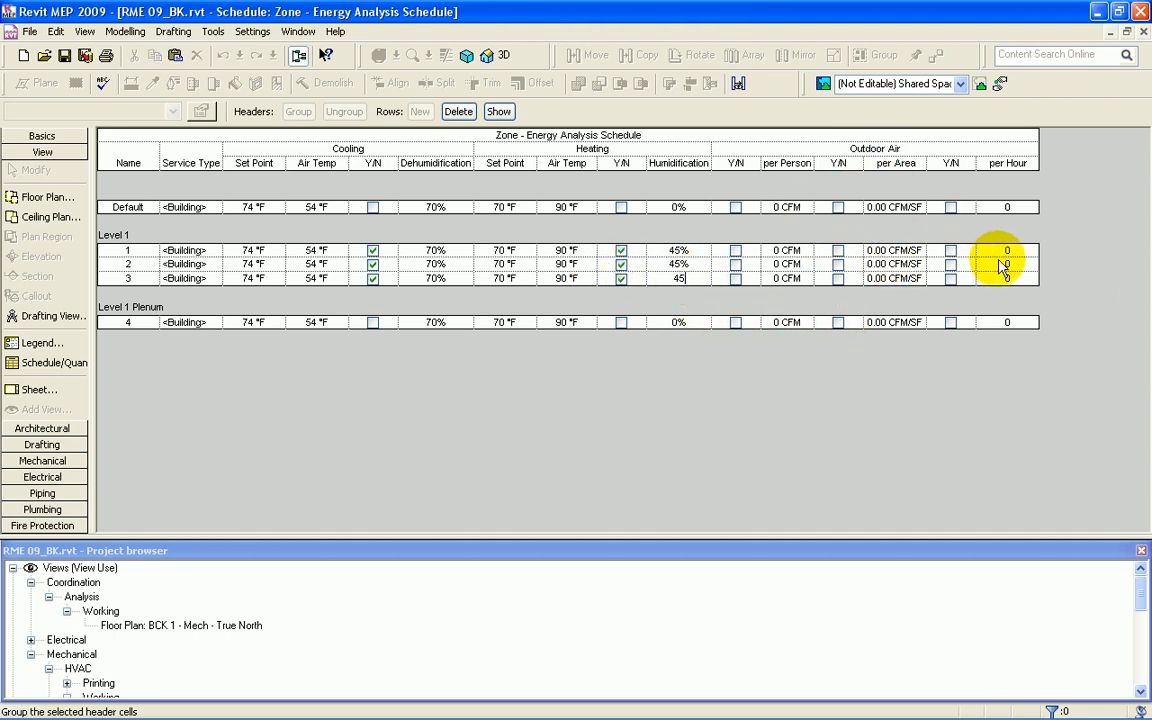
{"action": "double_click", "coordinate": [1020, 250]}
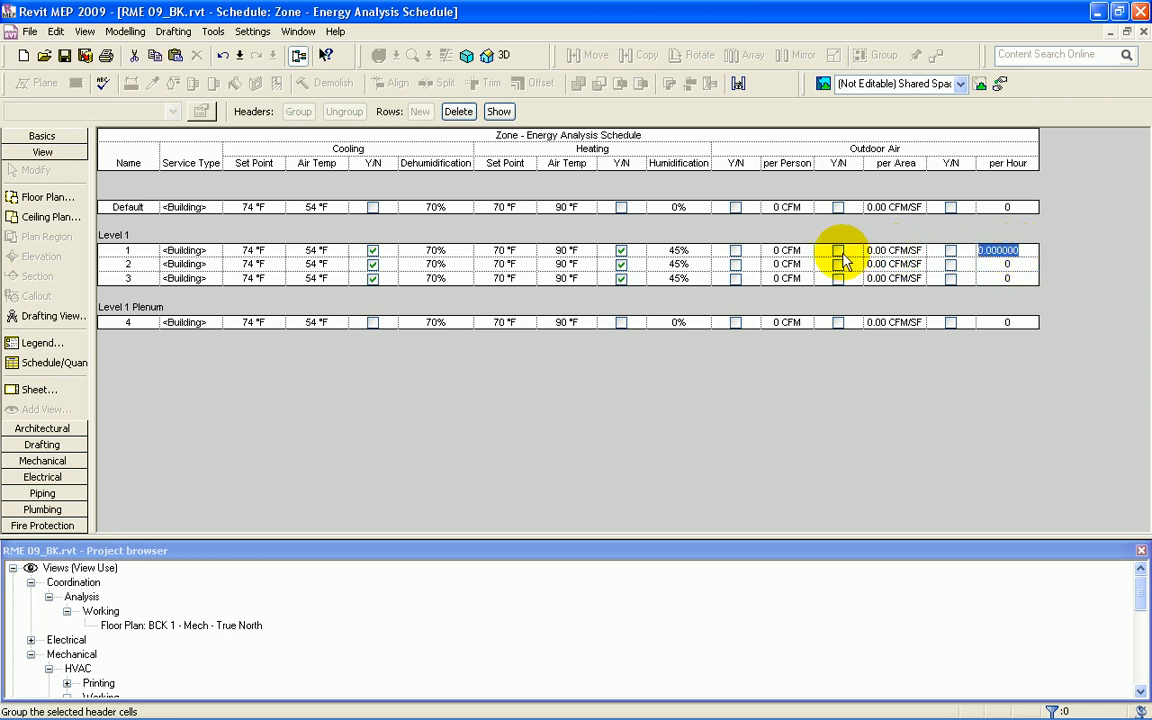
{"action": "type", "text": "4"}
{"action": "left_click", "coordinate": [1019, 263]}
{"action": "left_click_drag", "start_coordinate": [1026, 263], "coordinate": [926, 258]}
{"action": "type", "text": "3"}
{"action": "left_click", "coordinate": [1018, 278]}
{"action": "left_click_drag", "start_coordinate": [1018, 278], "coordinate": [956, 276]}
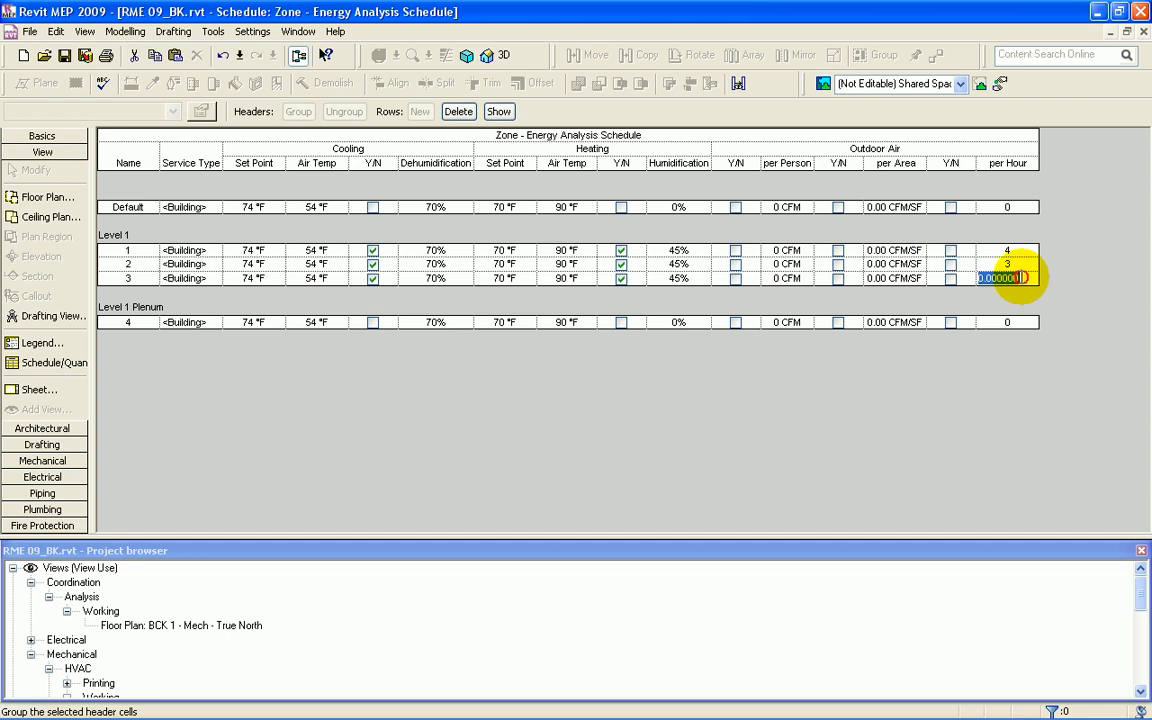
{"action": "type", "text": "2"}
{"action": "left_click", "coordinate": [892, 347]}
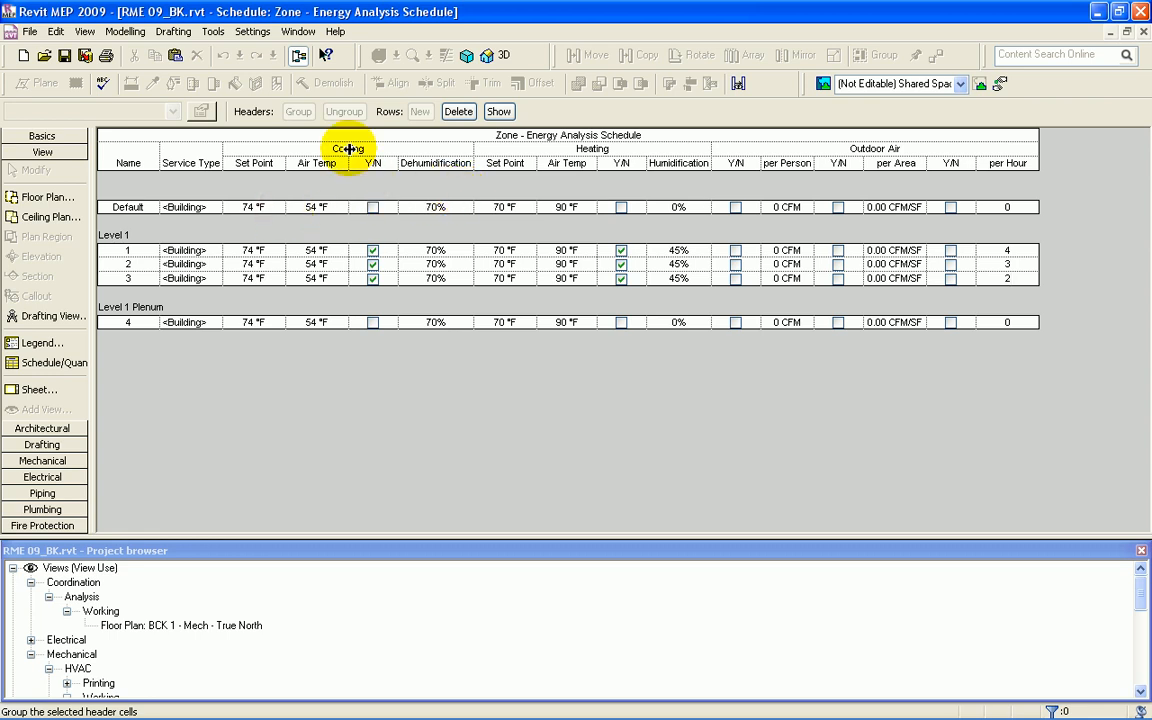
Step: Tile the open views and activate the BCK 1 - Mech - Zones floor plan
{"action": "left_click", "coordinate": [298, 31]}
{"action": "left_click", "coordinate": [300, 81]}
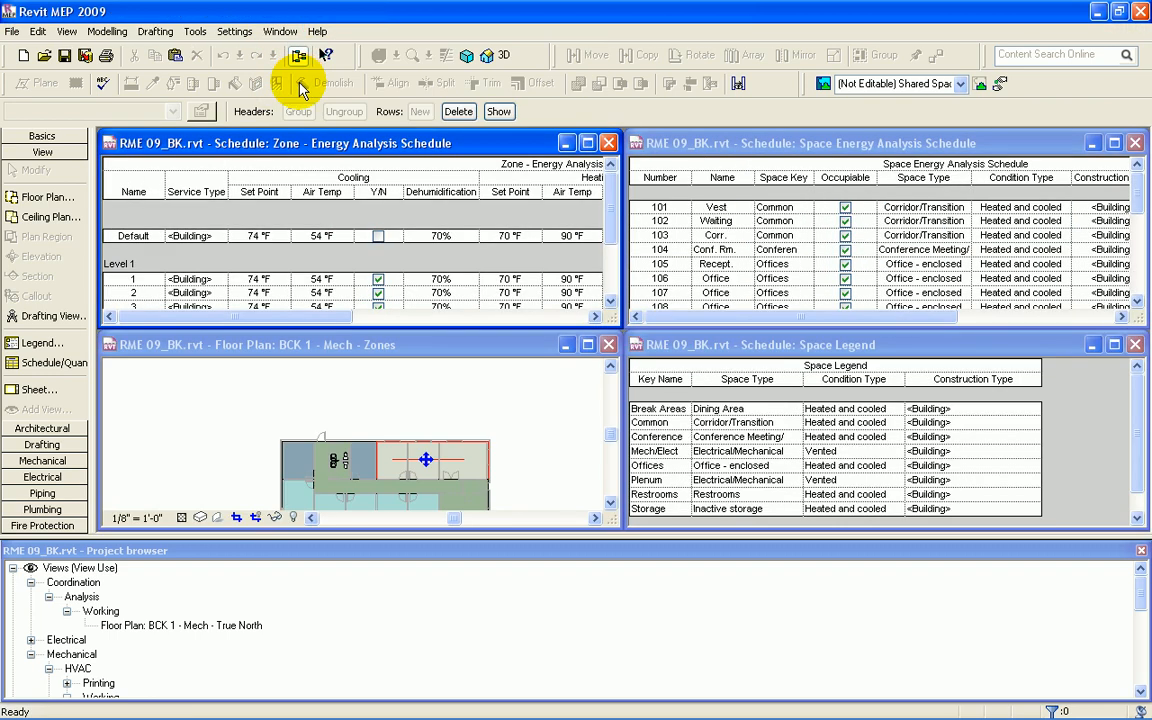
{"action": "scroll", "coordinate": [470, 400], "scroll_direction": "down", "scroll_amount": 2}
{"action": "middle_click_drag", "start_coordinate": [481, 410], "coordinate": [427, 385]}
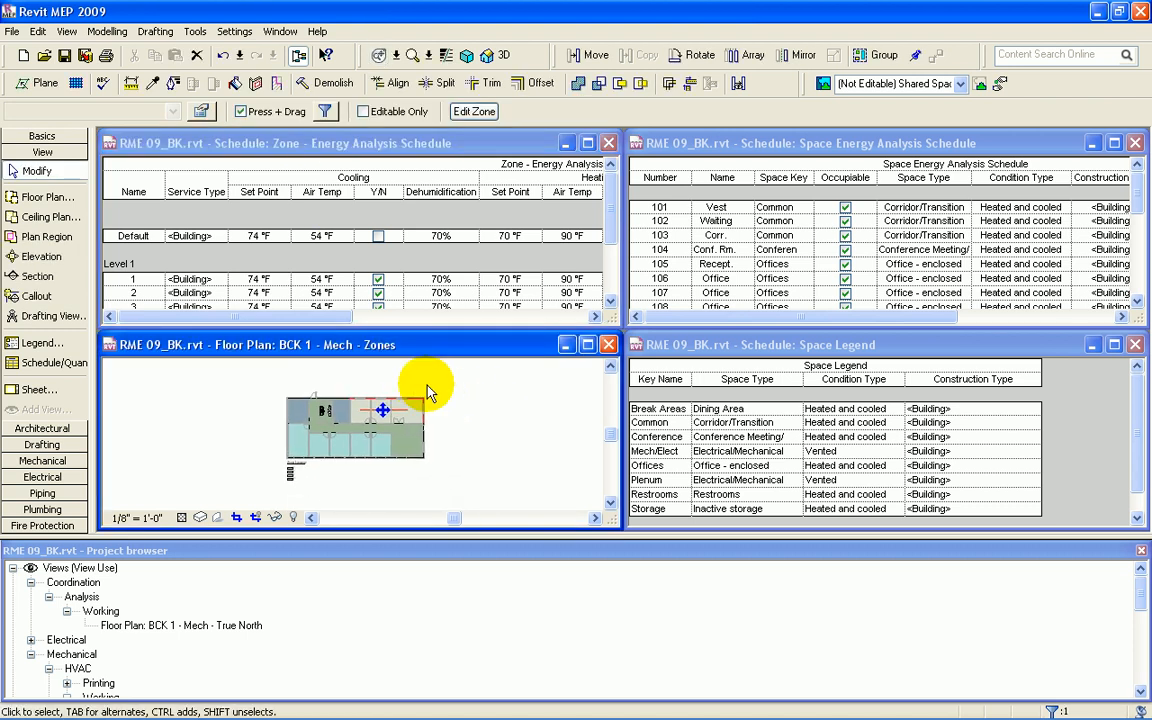
Step: Check zone 1's heating, cooling and outdoor air information in Heating and Cooling Loads, and close the dialog without calculating
{"action": "left_click", "coordinate": [46, 461]}
{"action": "left_click", "coordinate": [56, 451]}
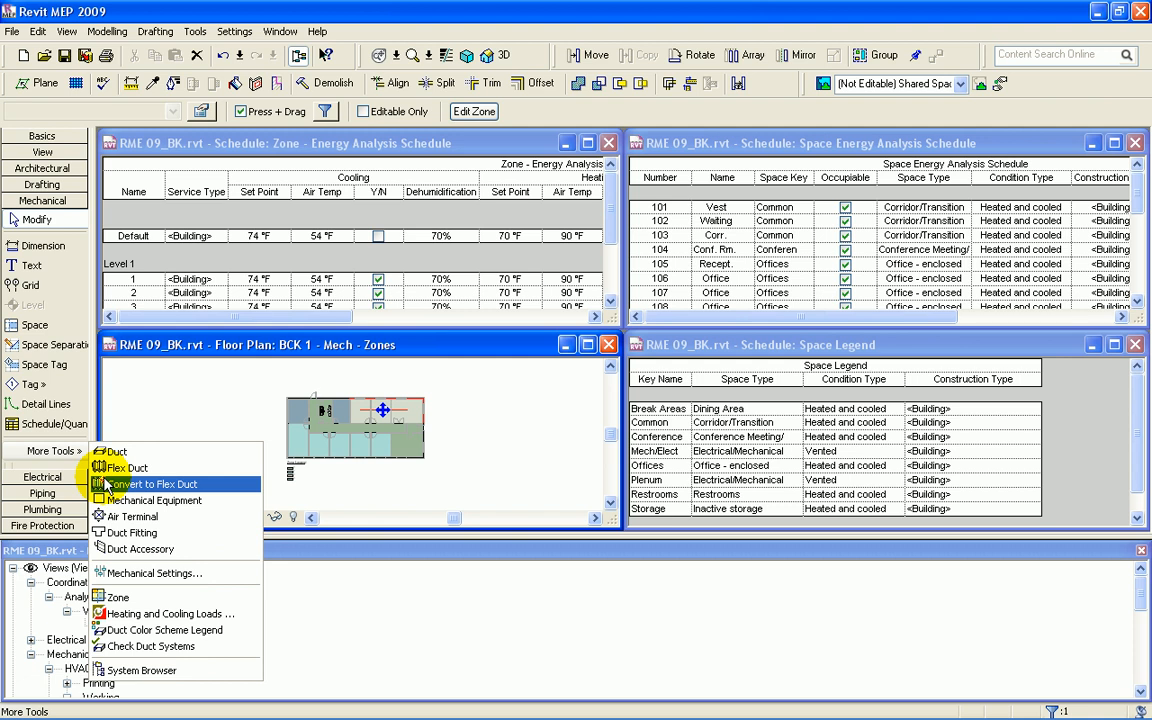
{"action": "left_click", "coordinate": [164, 616]}
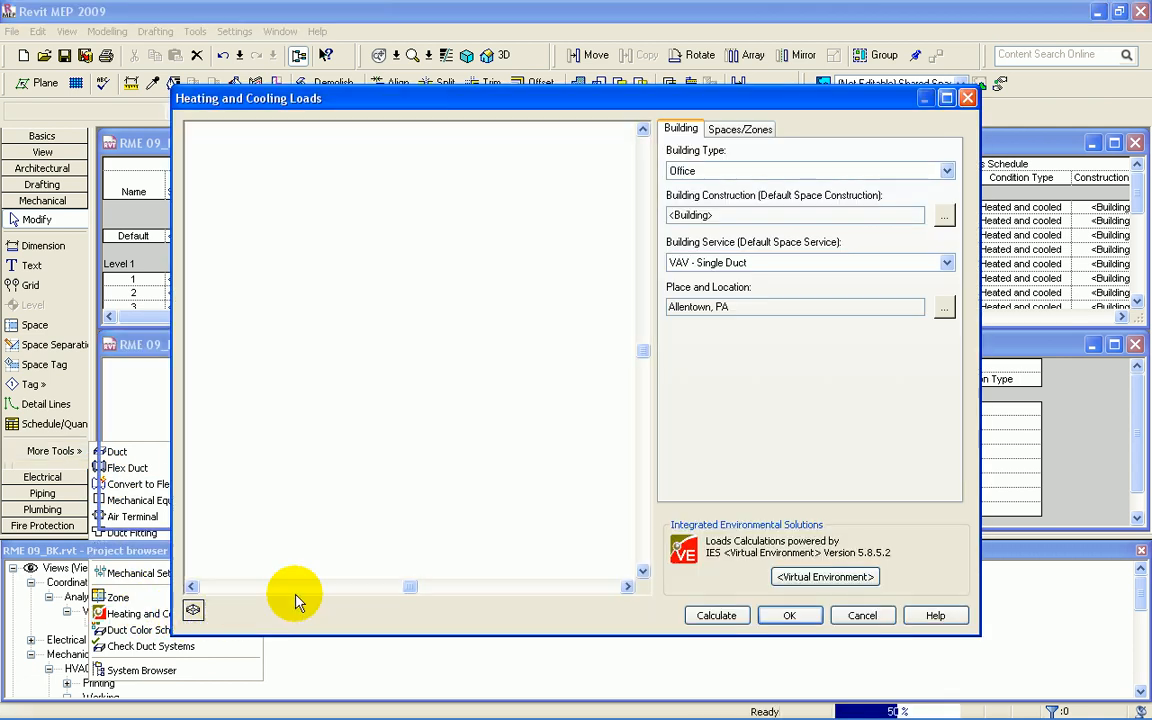
{"action": "left_click", "coordinate": [737, 129]}
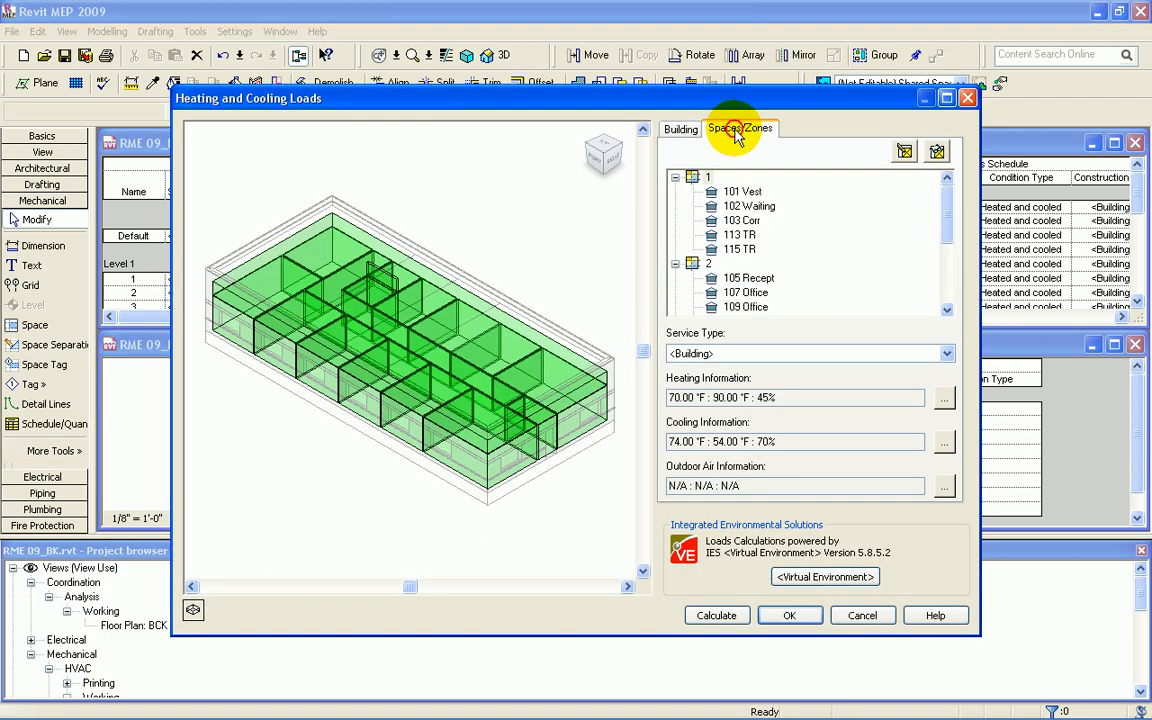
{"action": "left_click", "coordinate": [707, 178]}
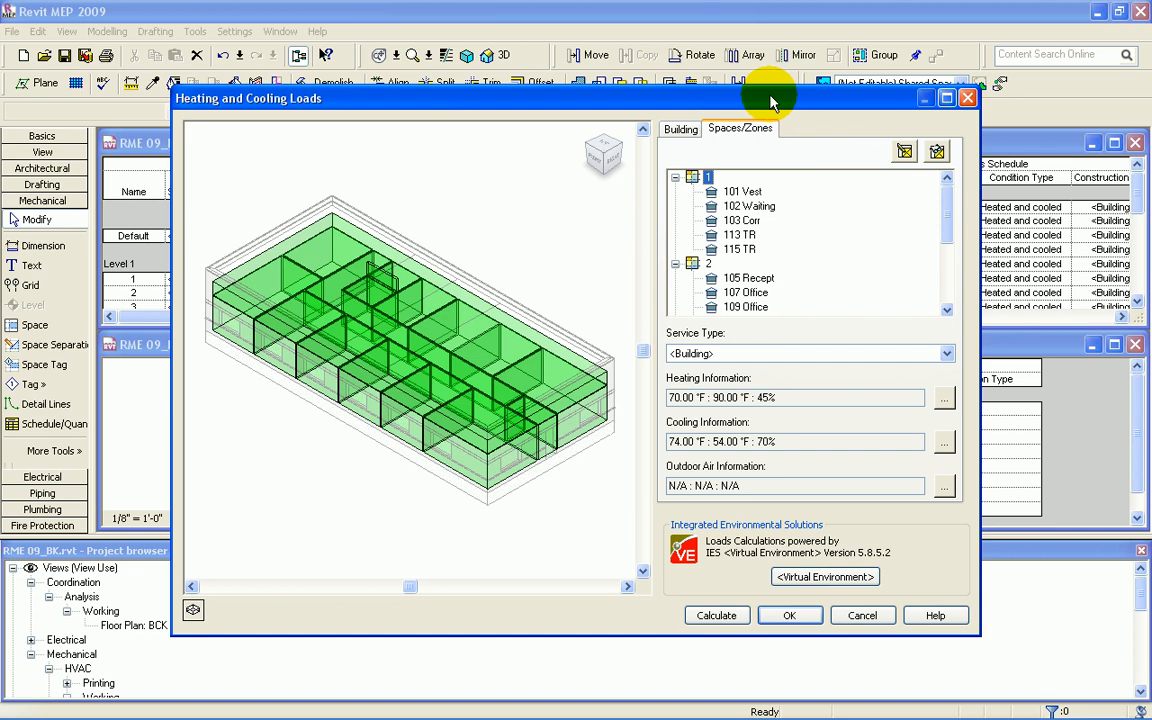
{"action": "left_click_drag", "start_coordinate": [763, 104], "coordinate": [786, 467]}
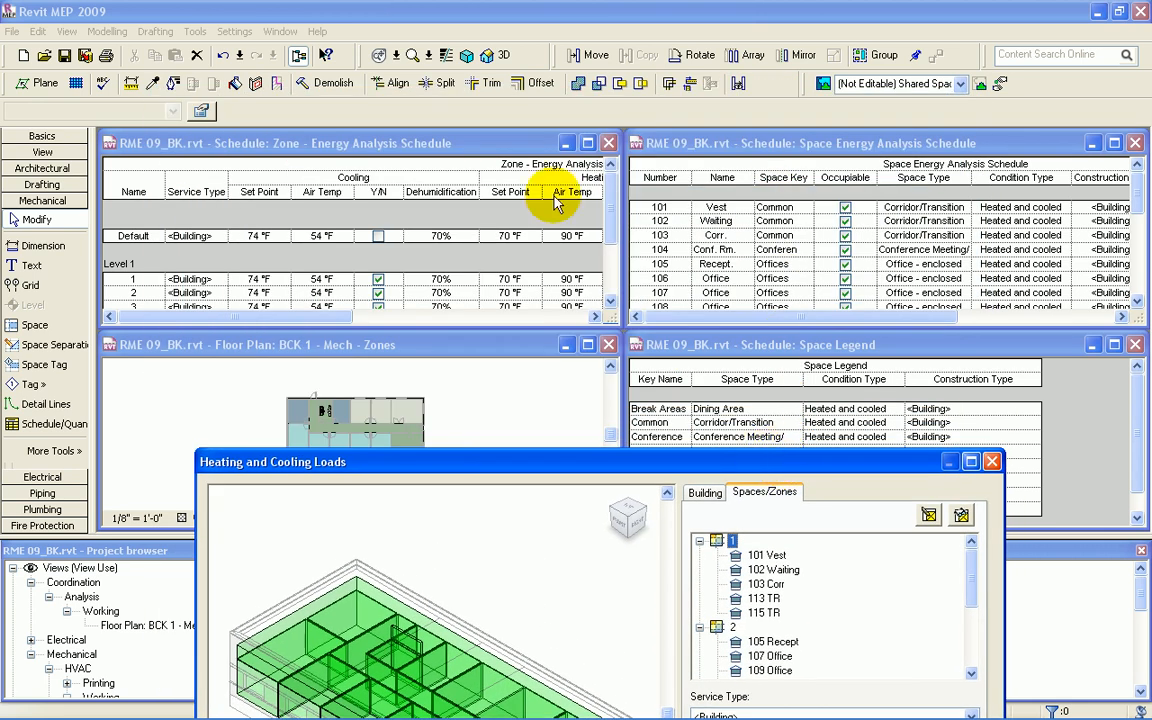
{"action": "left_click", "coordinate": [988, 462]}
Step: Maximize the zone schedule and enable the Y/N option before per Hour for zones 1, 2 and 3
{"action": "left_click", "coordinate": [588, 143]}
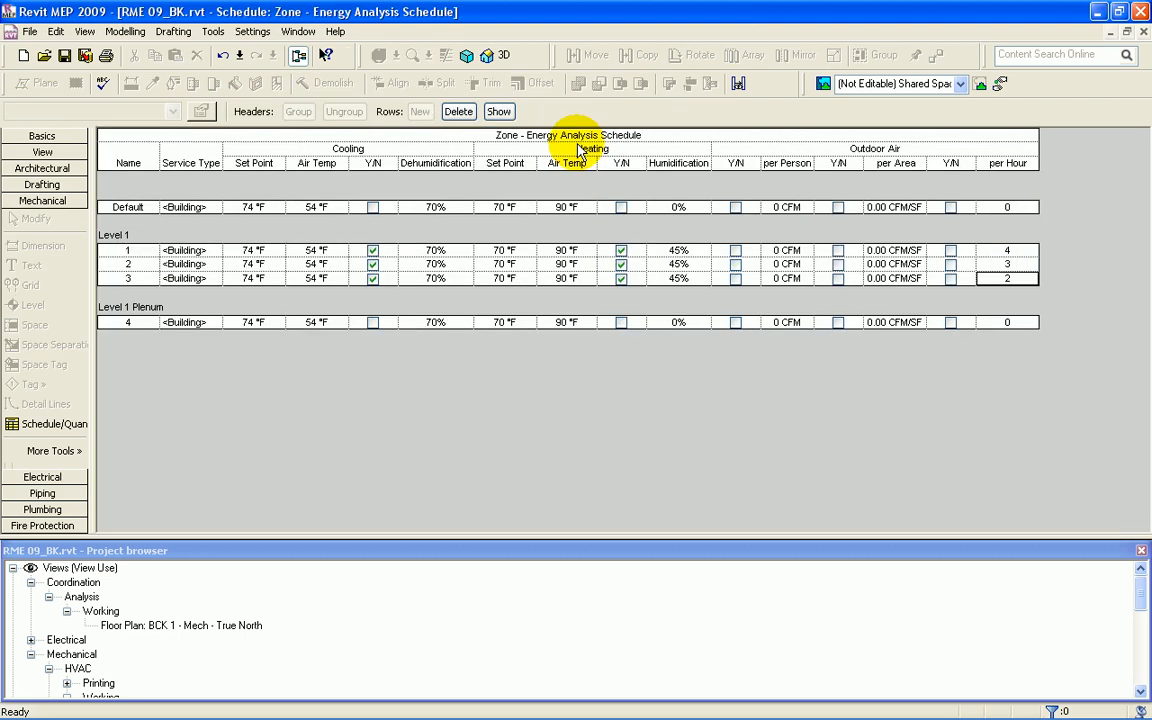
{"action": "left_click", "coordinate": [951, 251]}
{"action": "left_click", "coordinate": [954, 264]}
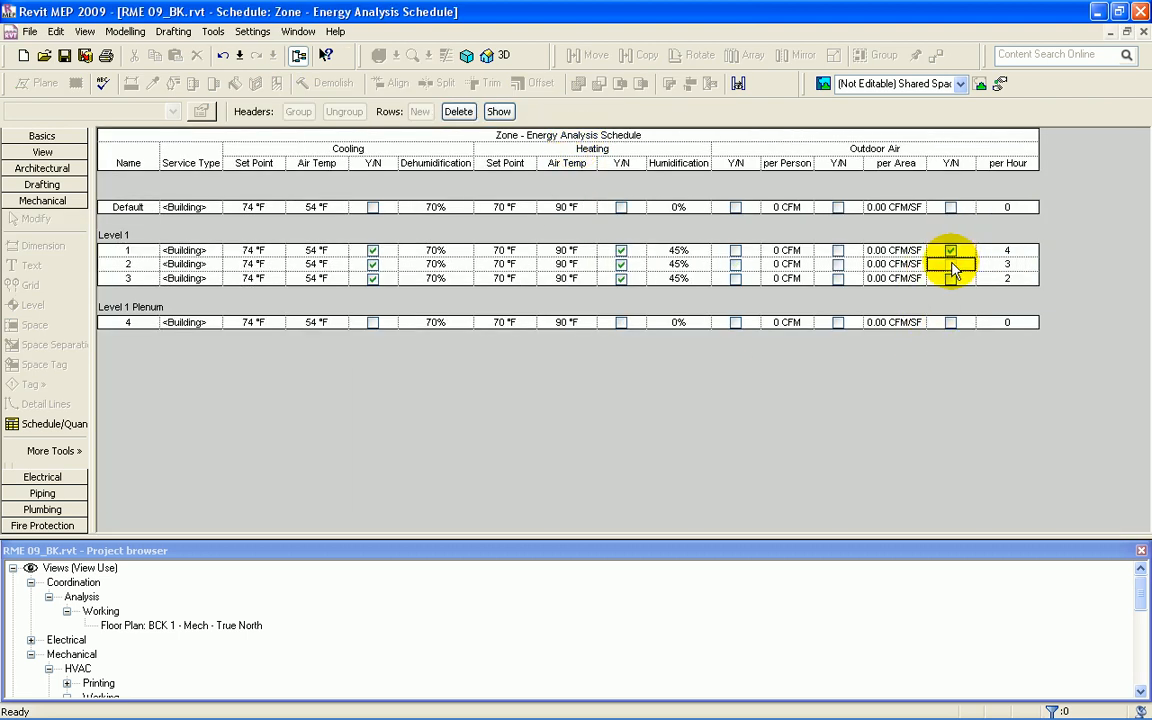
{"action": "left_click", "coordinate": [951, 265]}
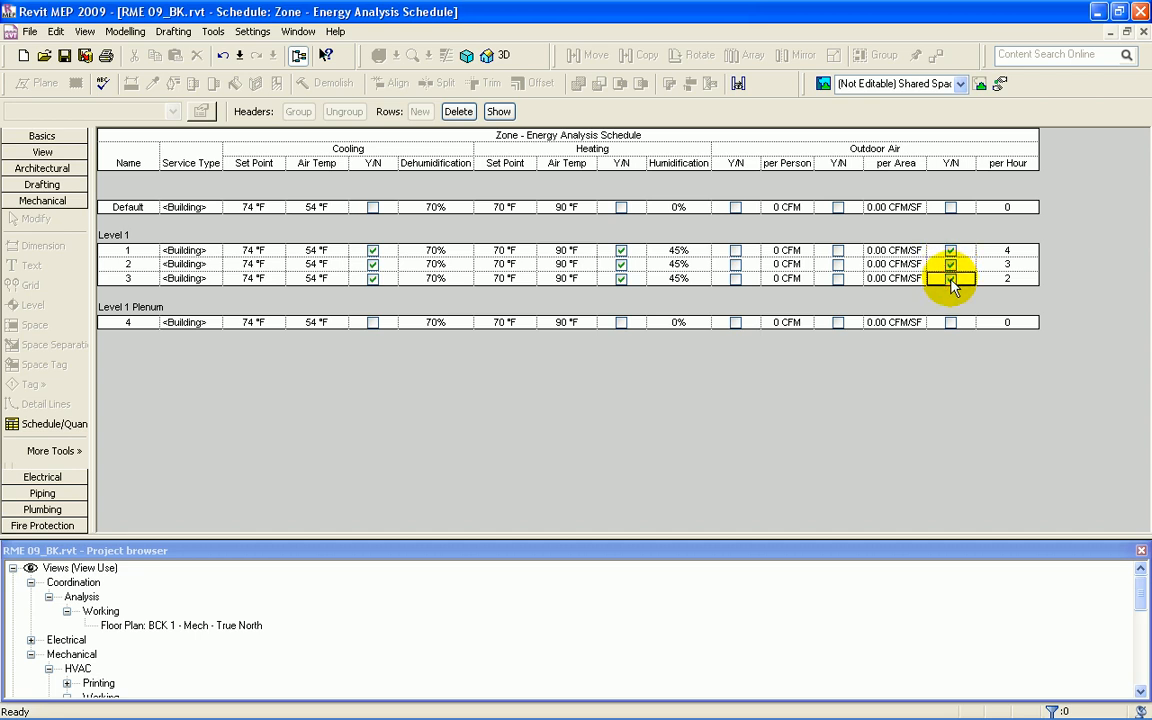
Step: Tile the open views again and make the Mech - Zones floor plan the active view
{"action": "left_click", "coordinate": [298, 31]}
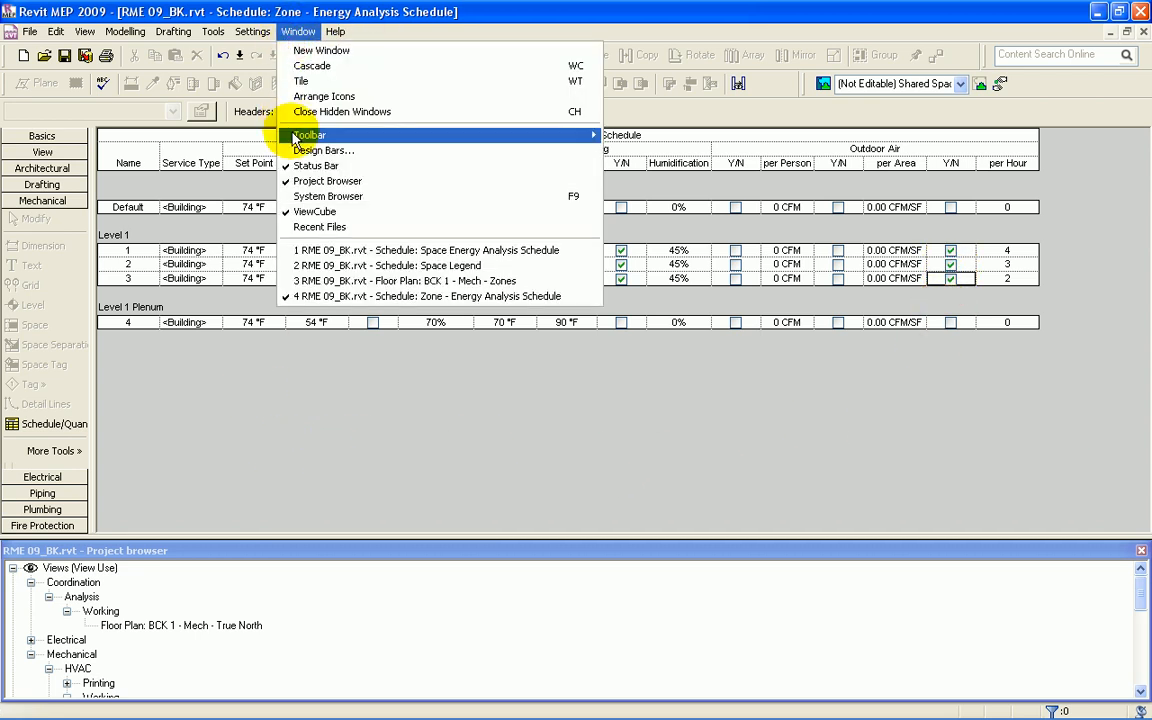
{"action": "left_click", "coordinate": [300, 80]}
{"action": "left_click", "coordinate": [470, 432]}
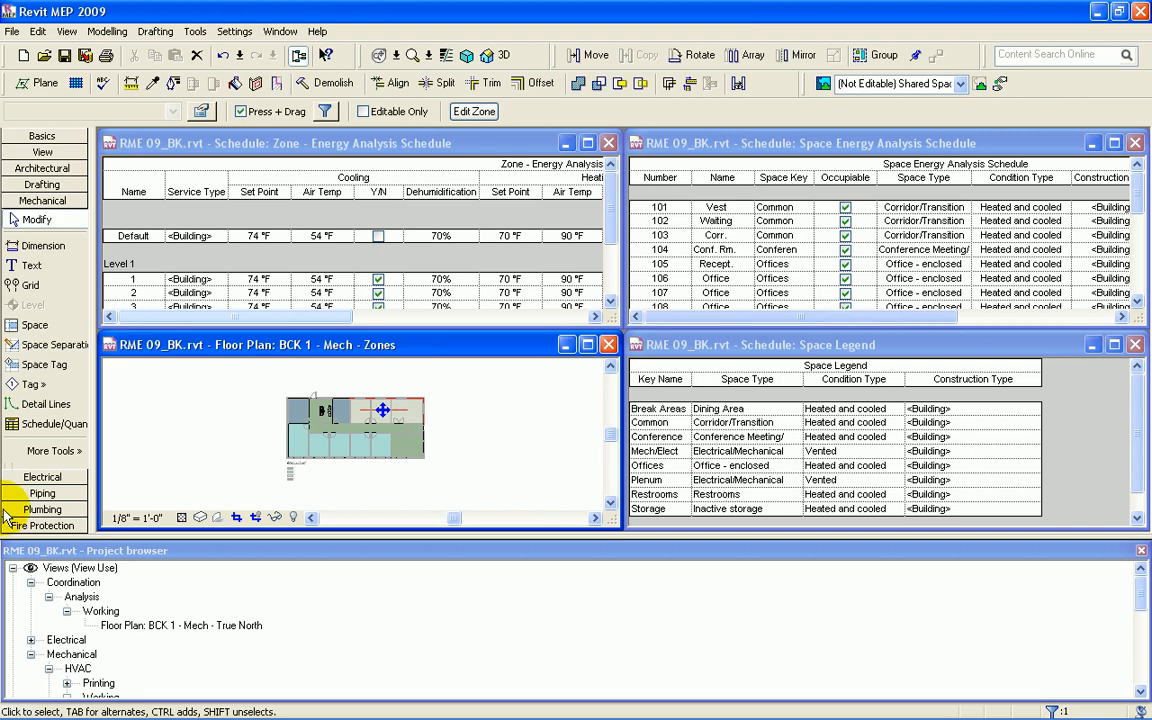
Step: Reopen Heating and Cooling Loads and review the data of zone 1 and spaces 101 Vest and 107 Office
{"action": "left_click", "coordinate": [57, 452]}
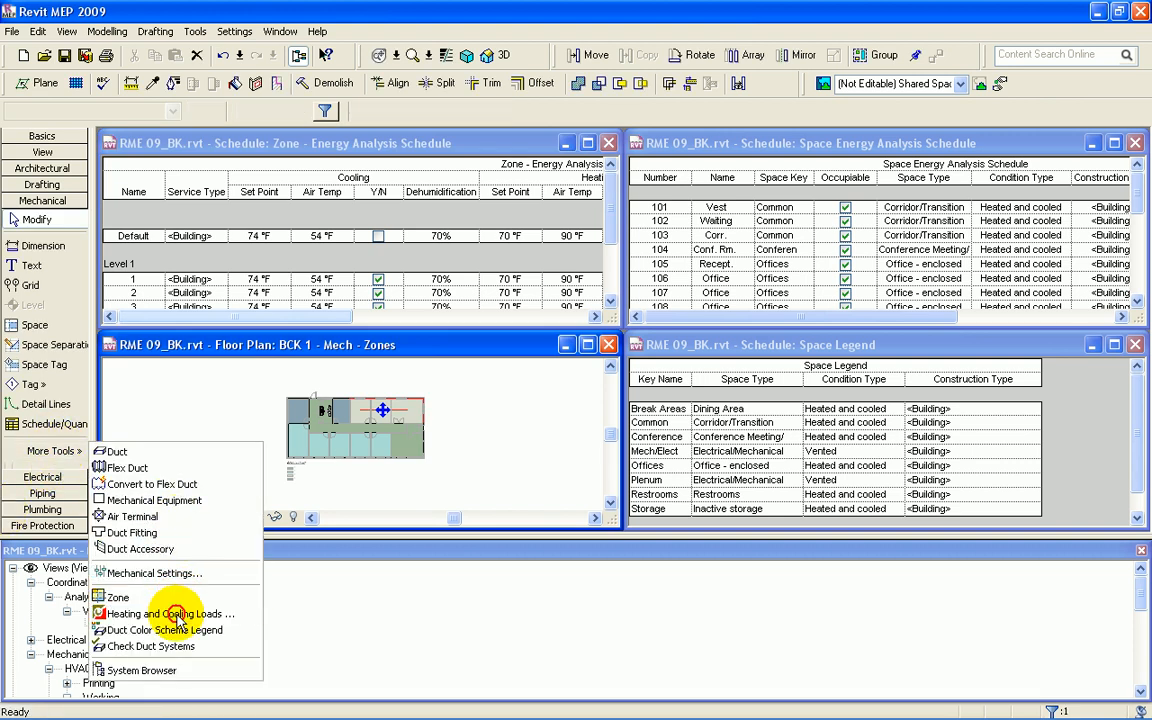
{"action": "left_click", "coordinate": [176, 614]}
{"action": "left_click_drag", "start_coordinate": [617, 463], "coordinate": [626, 84]}
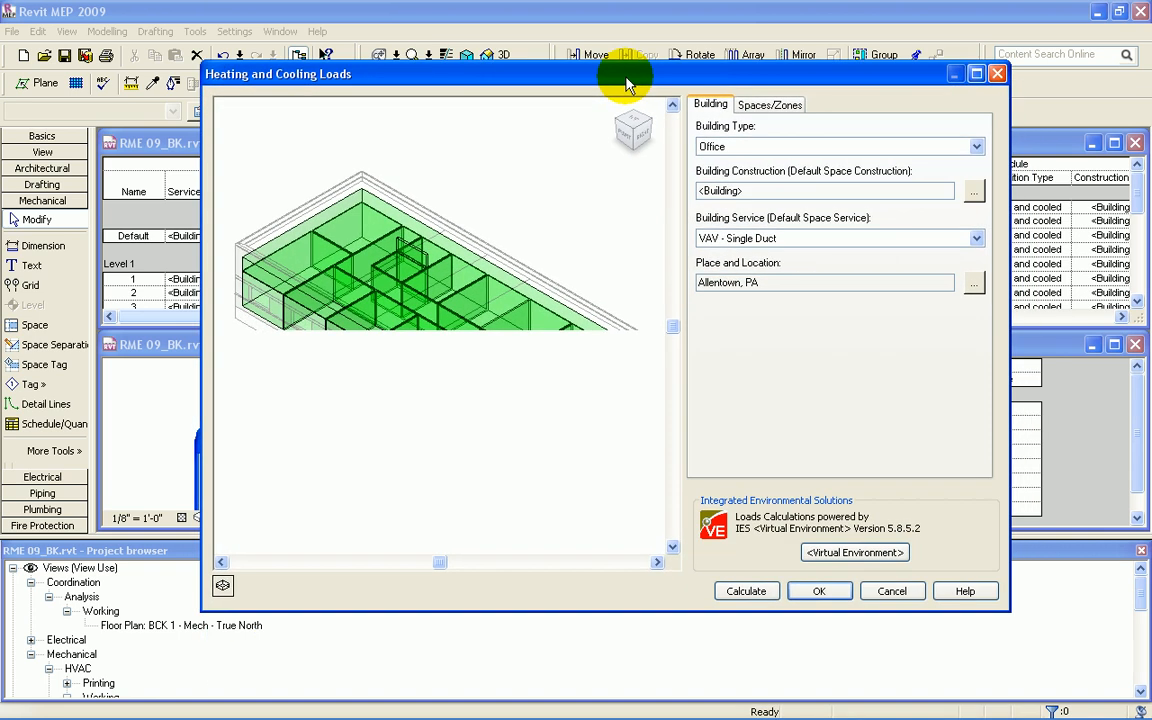
{"action": "left_click", "coordinate": [766, 108]}
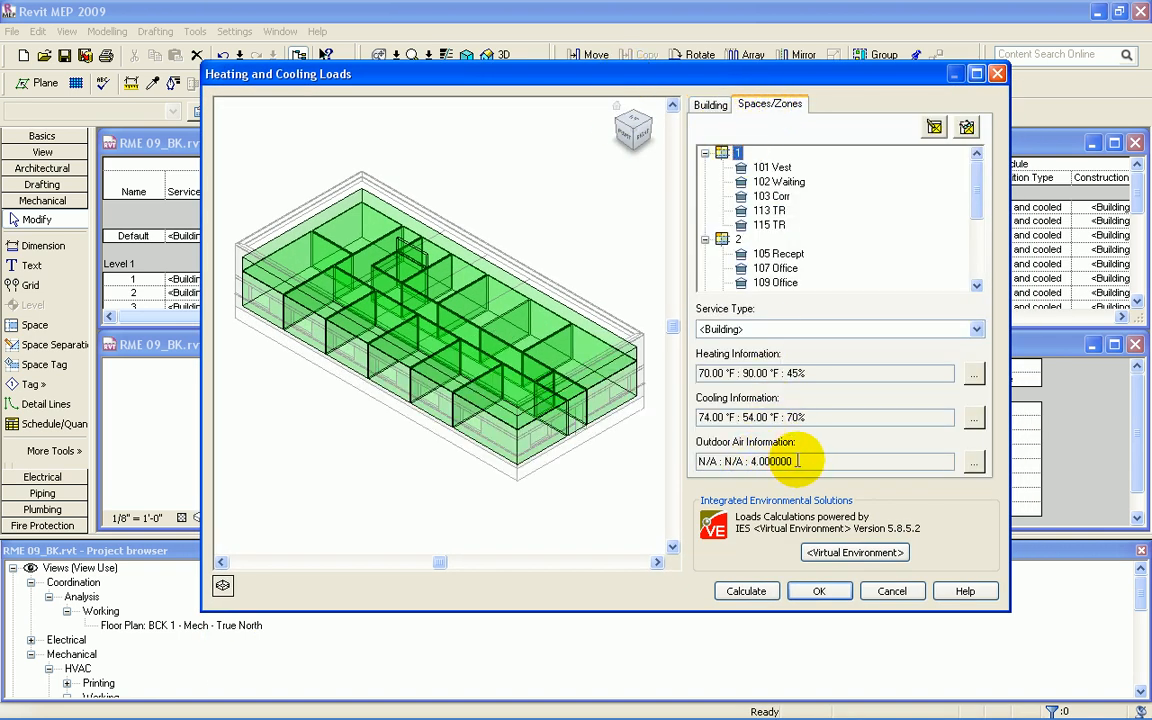
{"action": "left_click", "coordinate": [772, 167]}
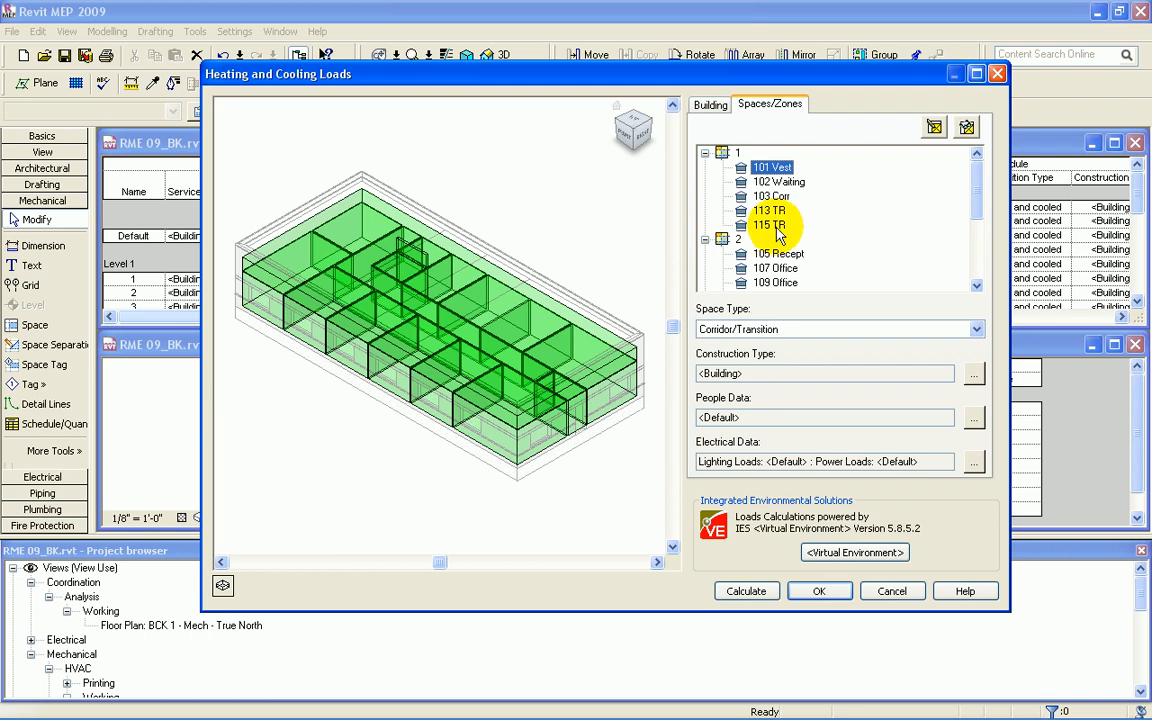
{"action": "left_click", "coordinate": [776, 268]}
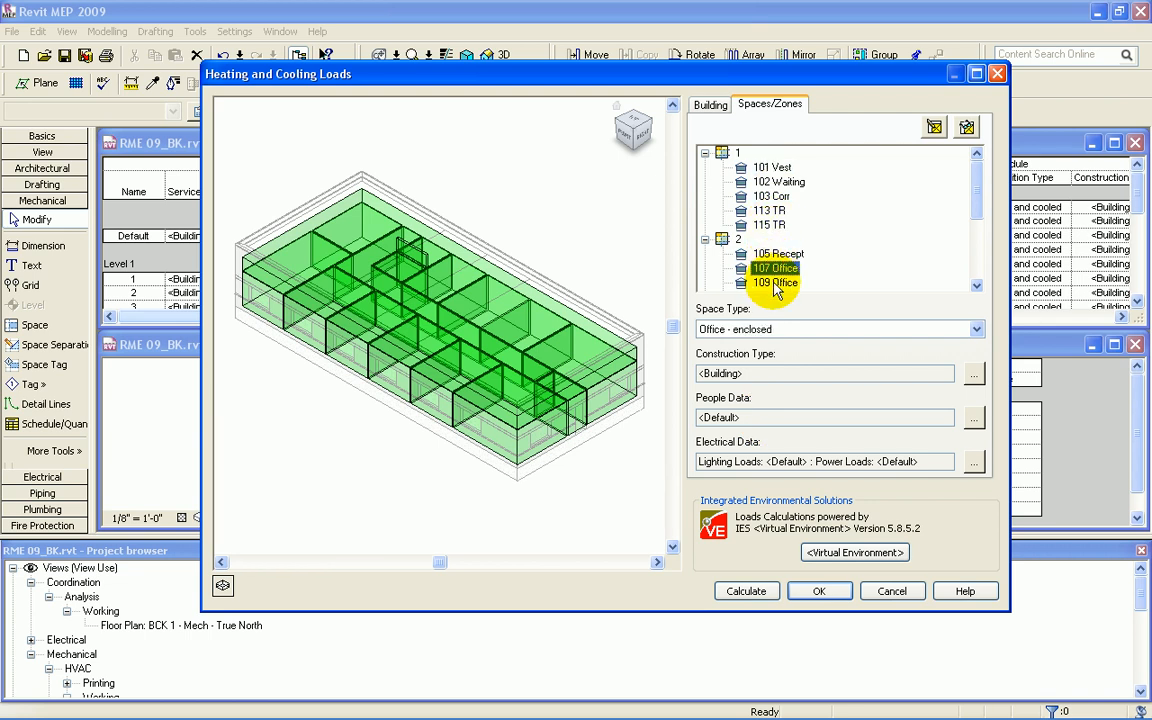
Step: Calculate the building's heating and cooling loads and maximize the resulting loads report
{"action": "left_click", "coordinate": [746, 591]}
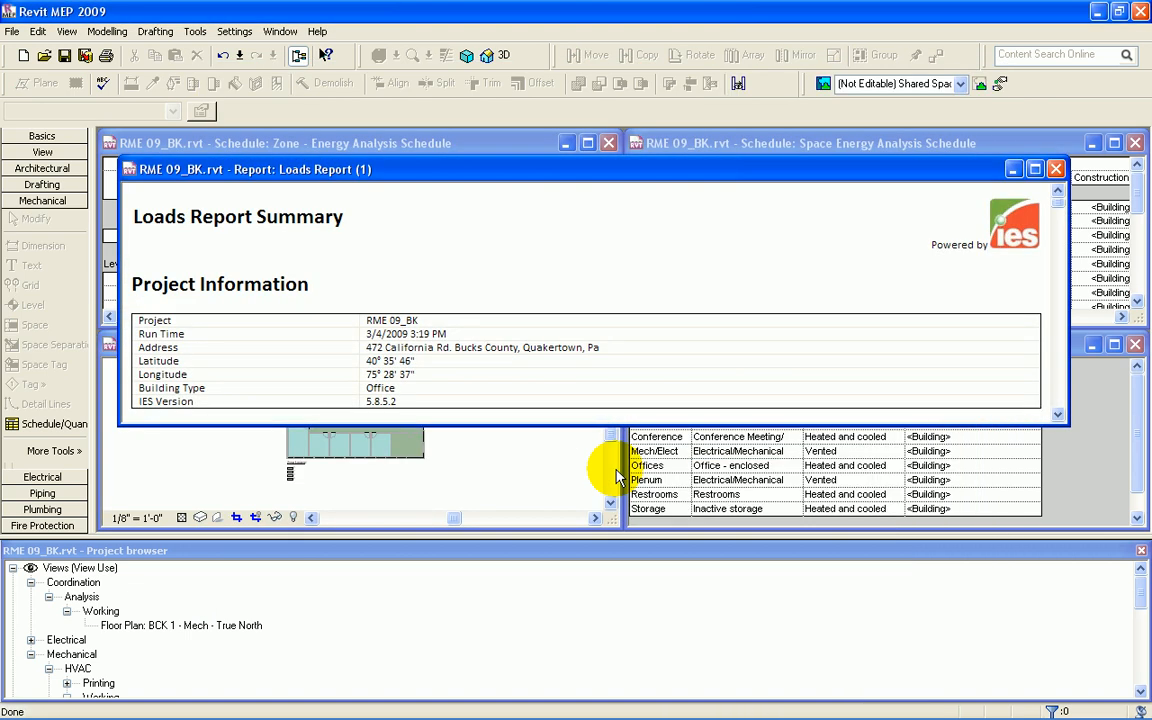
{"action": "left_click", "coordinate": [1034, 169]}
Step: Dock the Project browser vertically beside the loads report and close all hidden windows
{"action": "left_click_drag", "start_coordinate": [1120, 549], "coordinate": [320, 200]}
{"action": "left_click", "coordinate": [298, 31]}
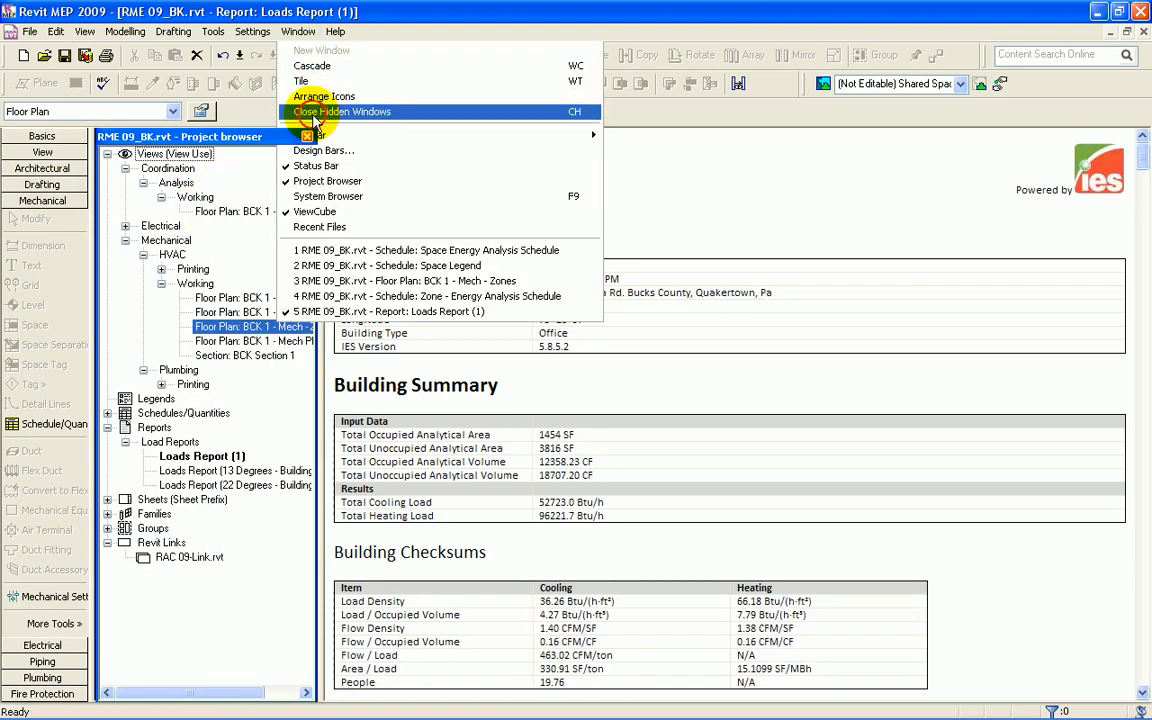
{"action": "left_click", "coordinate": [295, 110]}
Step: Rename the new loads report, Loads Report (1), as Loads Report (22 Degrees - Space)
{"action": "left_click", "coordinate": [230, 457]}
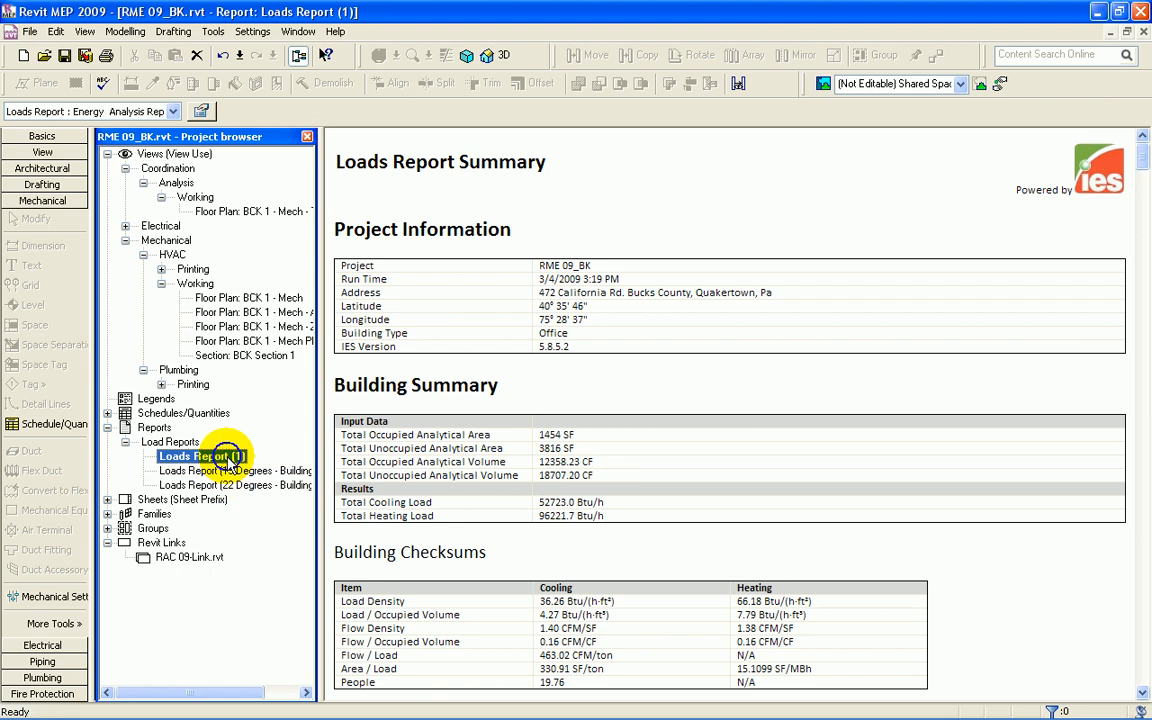
{"action": "right_click", "coordinate": [238, 458]}
{"action": "left_click", "coordinate": [266, 604]}
{"action": "left_click", "coordinate": [589, 354]}
{"action": "double_click", "coordinate": [589, 354]}
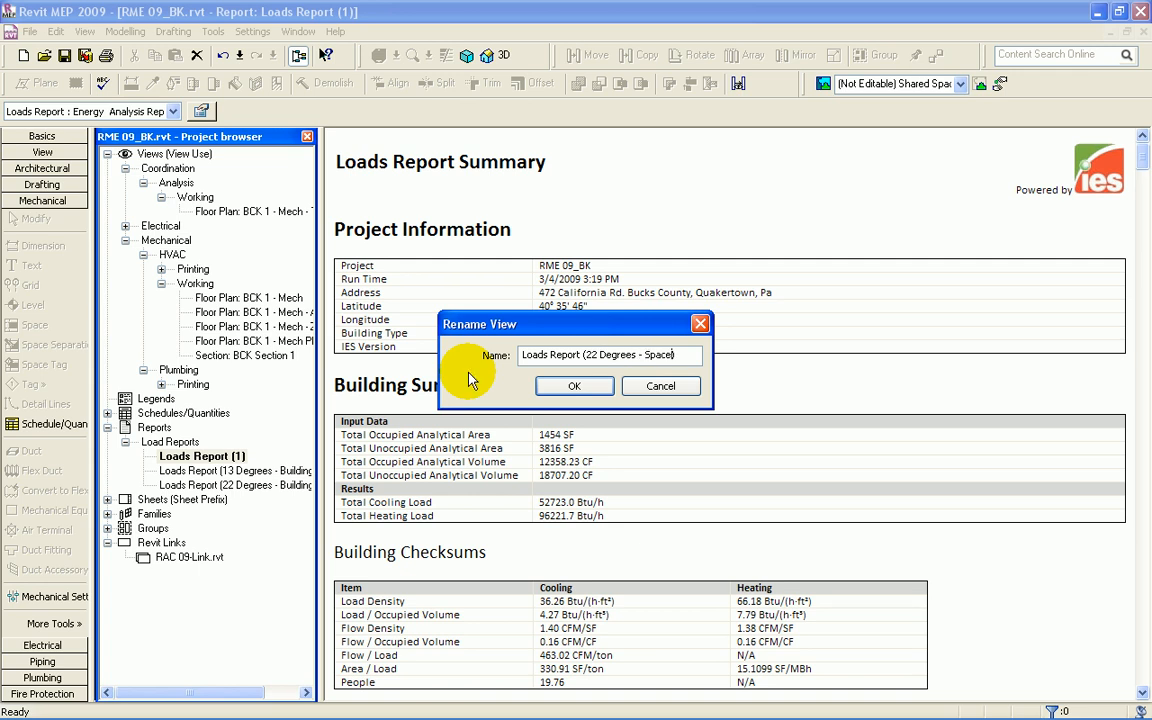
{"action": "left_click", "coordinate": [560, 386]}
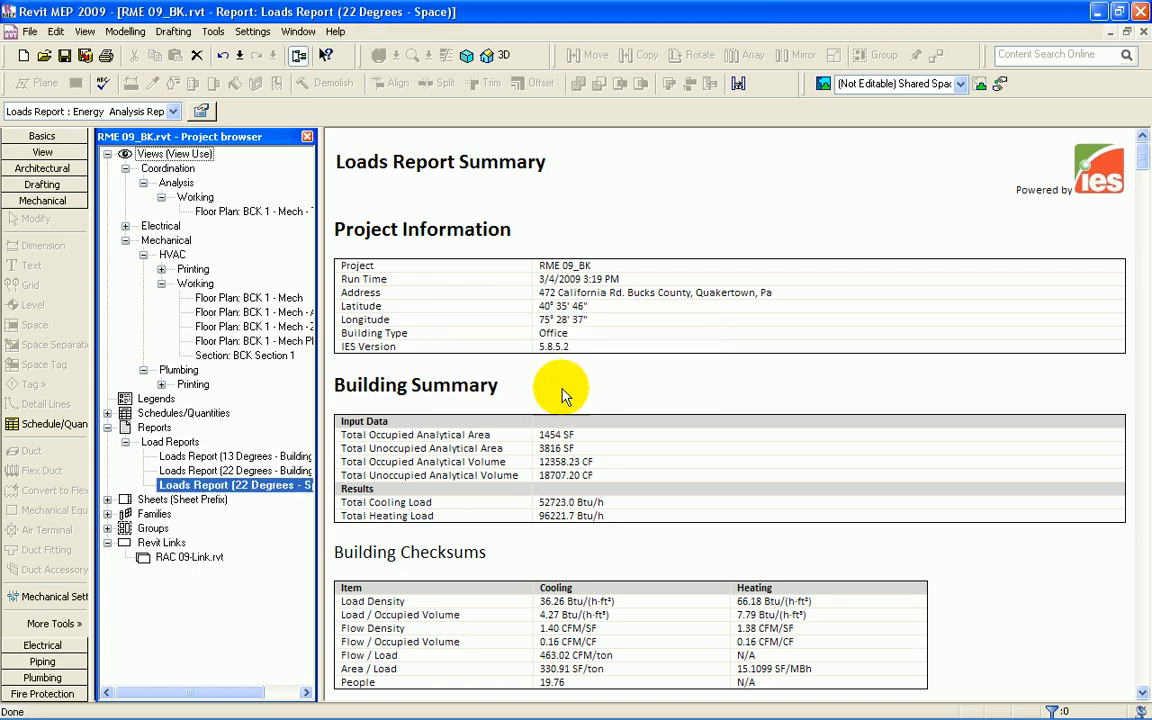
Step: Open the Loads Report (22 Degrees - Building) and tile it beside the 22 Degrees - Space report
{"action": "double_click", "coordinate": [232, 470]}
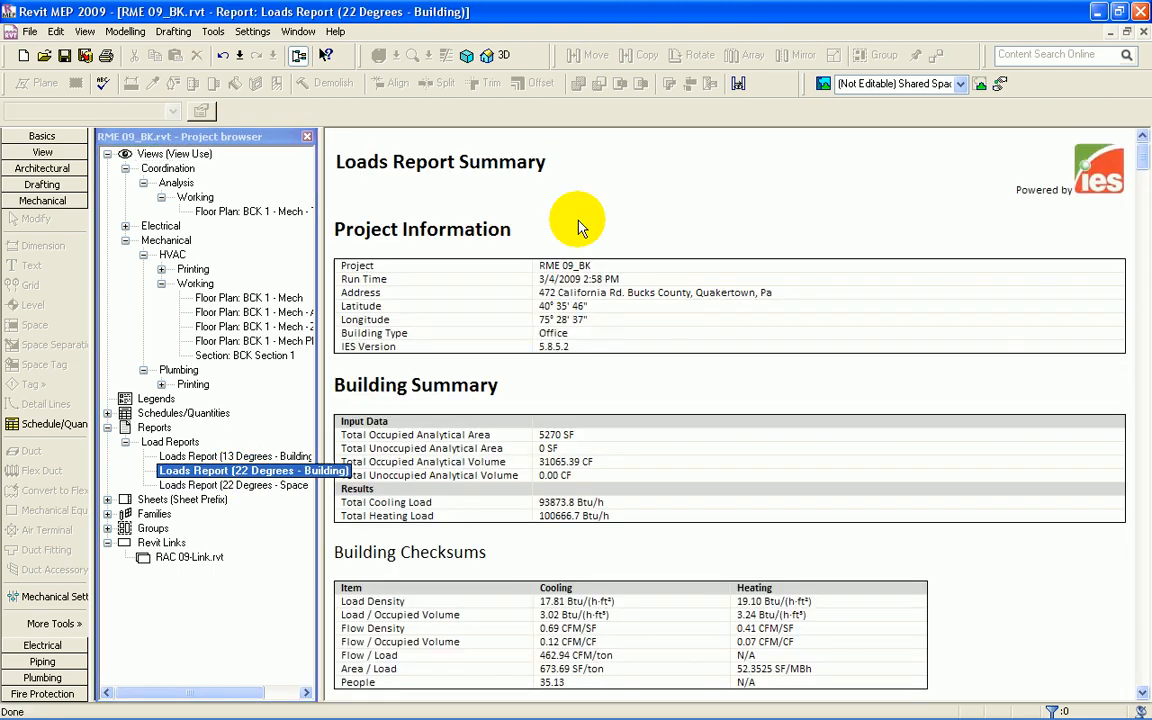
{"action": "left_click", "coordinate": [305, 36]}
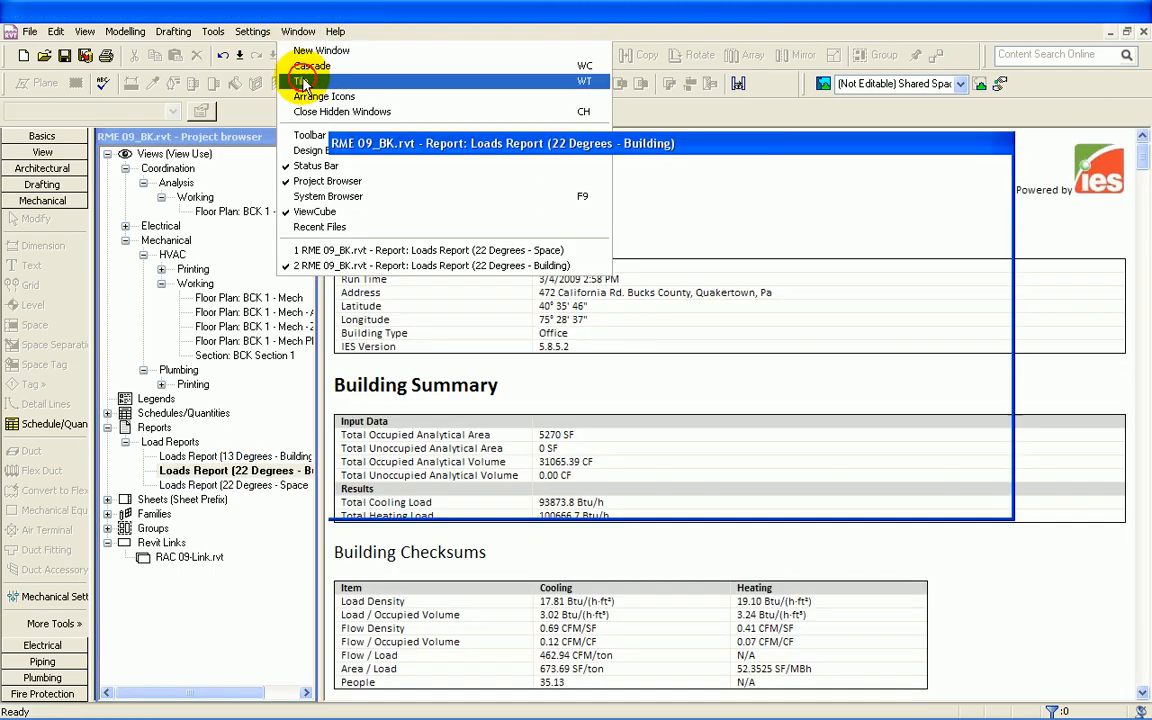
{"action": "left_click", "coordinate": [320, 71]}
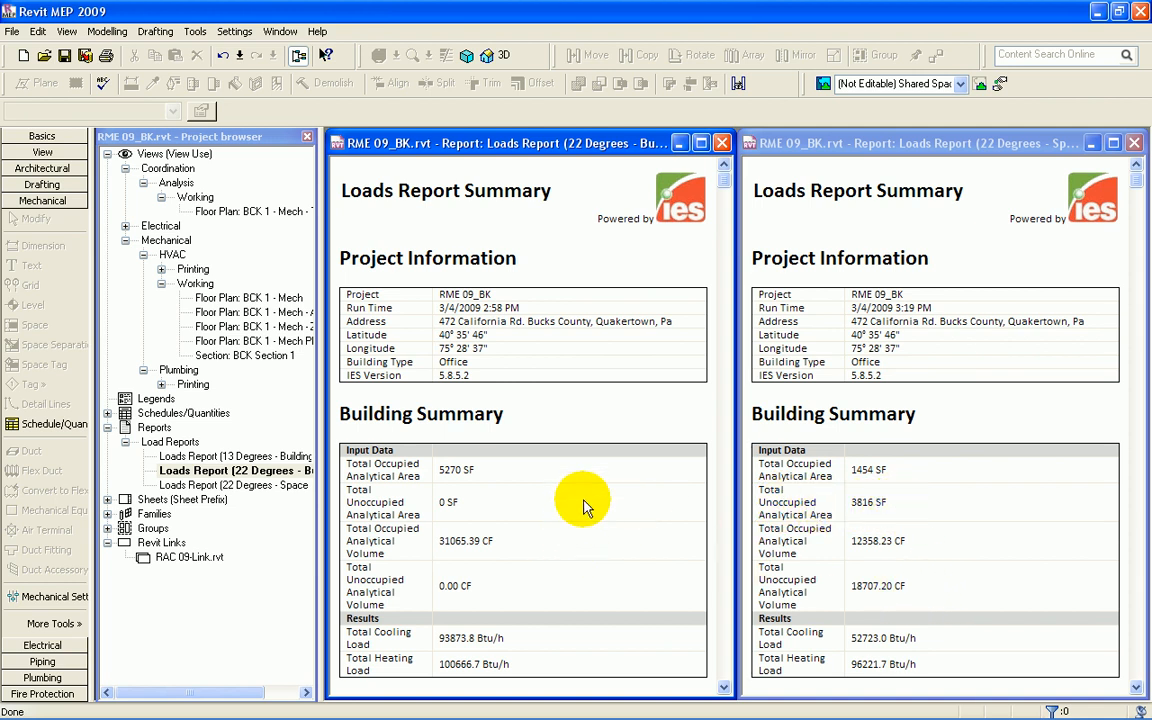
Step: Compare the building checksums, weather data, Level 1 summary and Level 1 space loads in the Building and Space reports
{"action": "scroll", "coordinate": [606, 432], "scroll_direction": "down", "scroll_amount": 10}
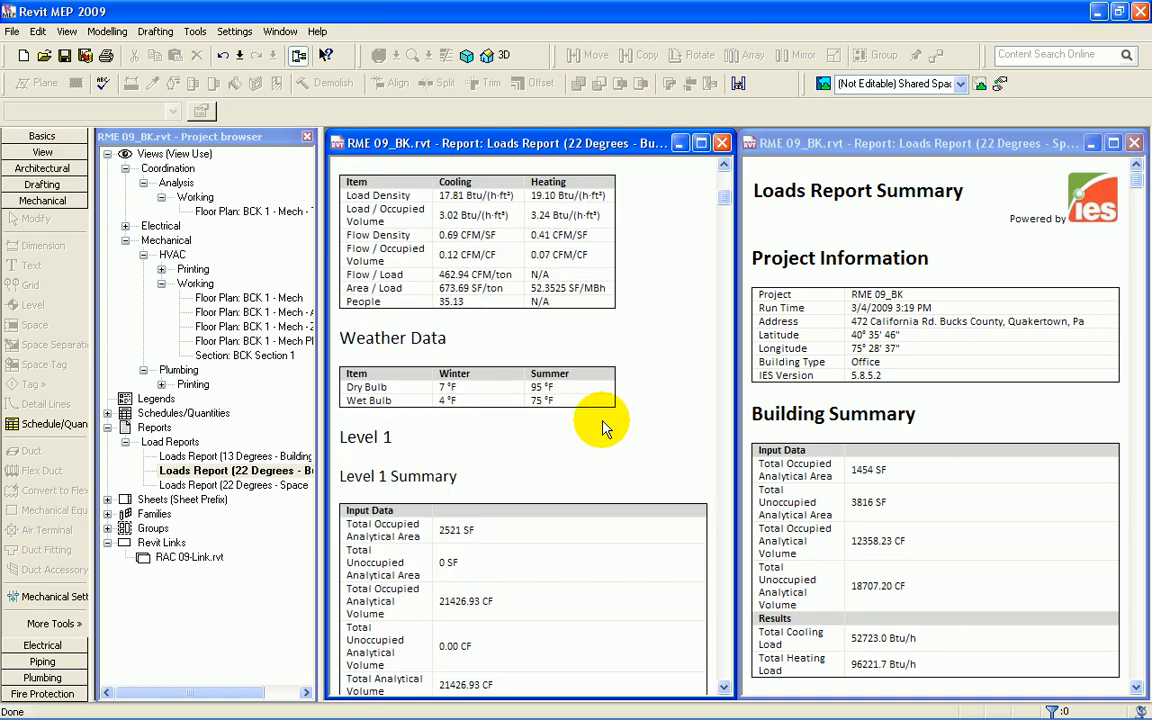
{"action": "scroll", "coordinate": [982, 250], "scroll_direction": "down", "scroll_amount": 10}
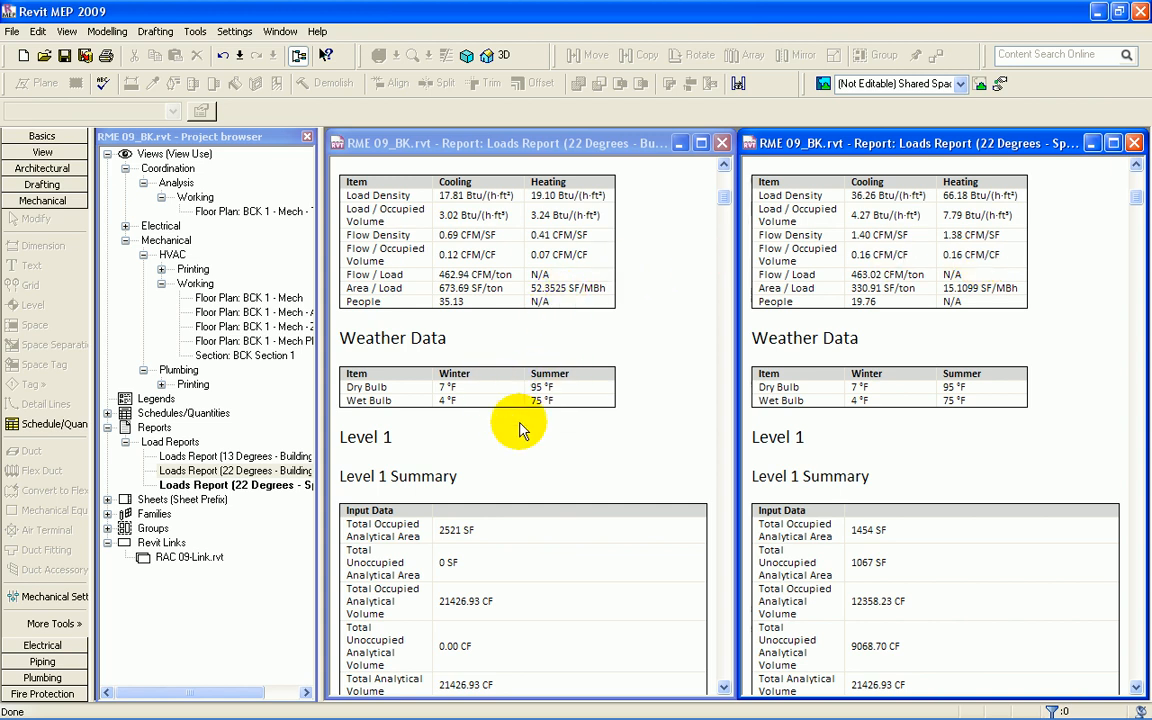
{"action": "scroll", "coordinate": [953, 458], "scroll_direction": "down", "scroll_amount": 10}
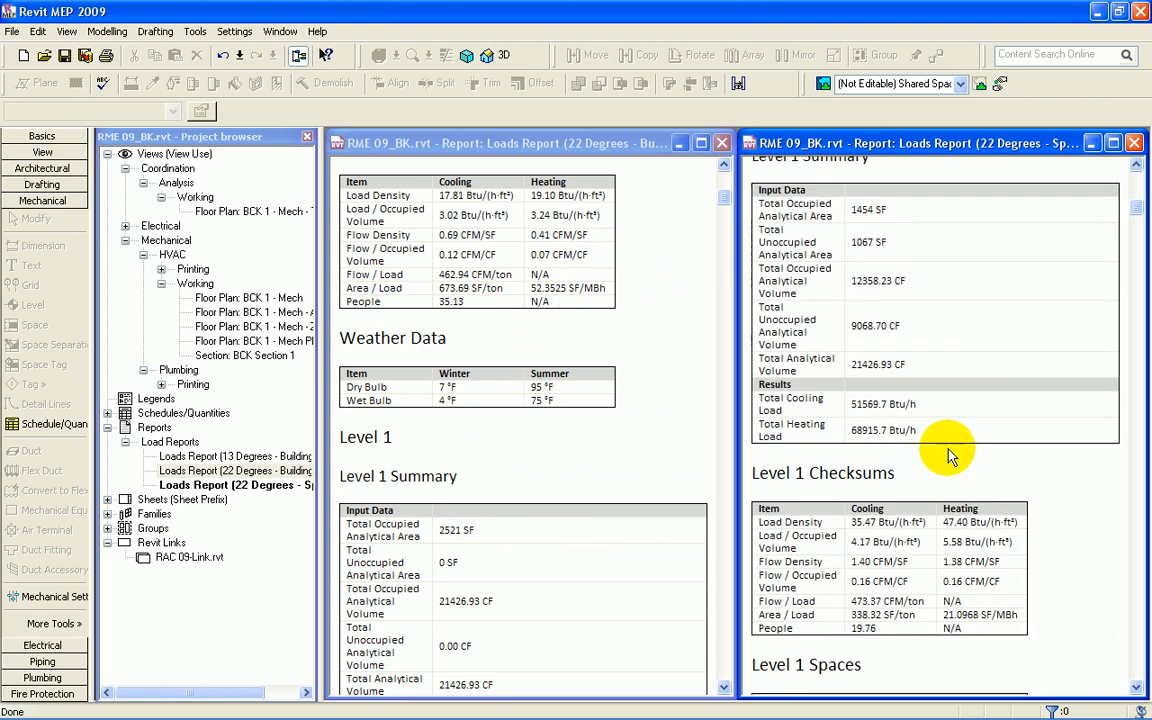
{"action": "scroll", "coordinate": [655, 468], "scroll_direction": "down", "scroll_amount": 8}
{"action": "scroll", "coordinate": [660, 466], "scroll_direction": "up", "scroll_amount": 2}
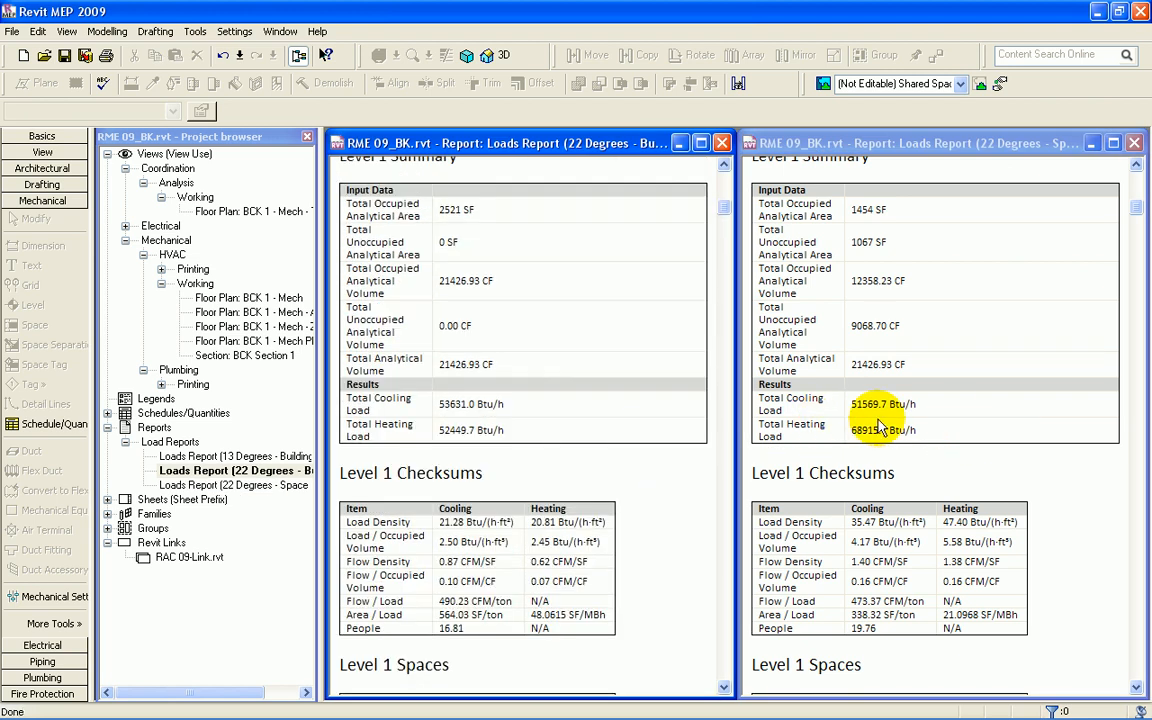
{"action": "left_click", "coordinate": [689, 493]}
{"action": "scroll", "coordinate": [685, 485], "scroll_direction": "down", "scroll_amount": 6}
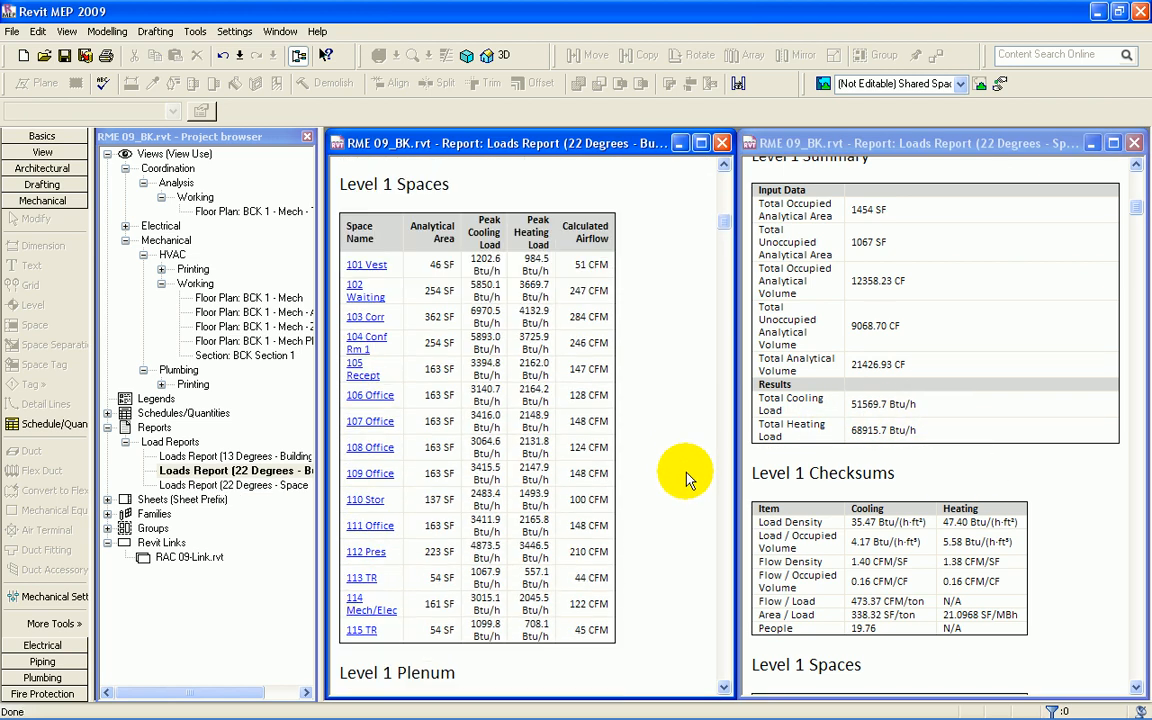
{"action": "left_click", "coordinate": [1060, 492]}
{"action": "scroll", "coordinate": [1060, 485], "scroll_direction": "down", "scroll_amount": 5}
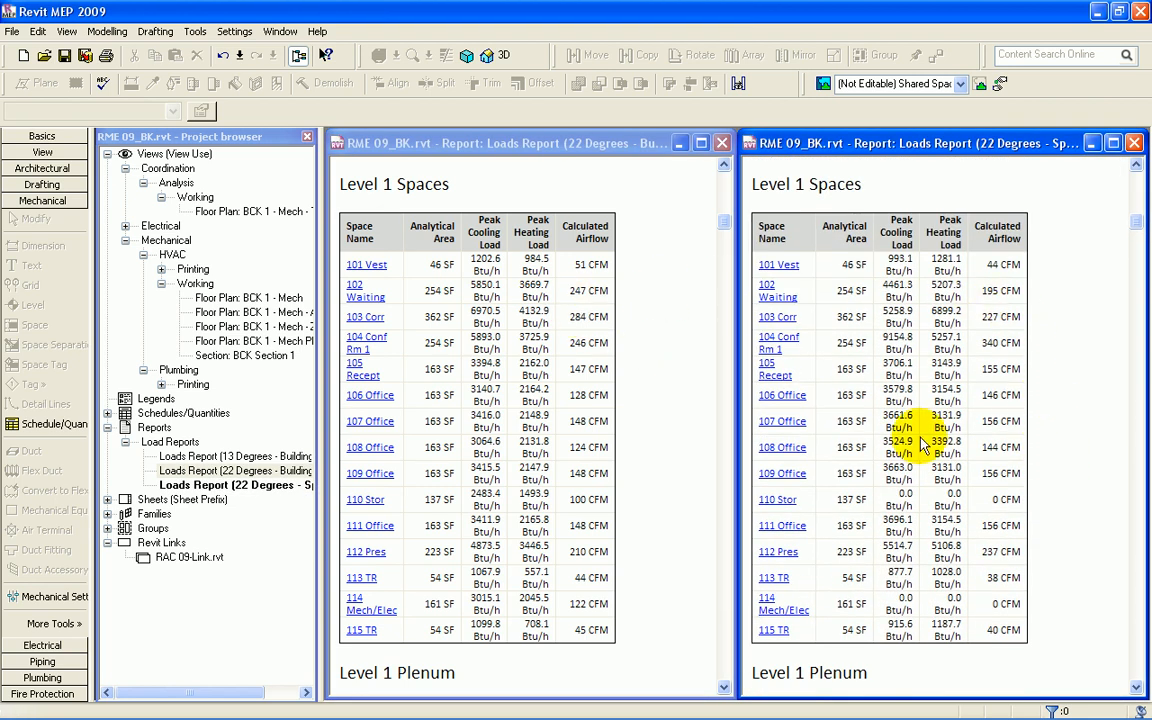
Step: Compare the Level 1 plenum and Zone 1 Summary input data and results between the two 22 Degrees reports
{"action": "left_click", "coordinate": [670, 432]}
{"action": "scroll", "coordinate": [670, 432], "scroll_direction": "down", "scroll_amount": 10}
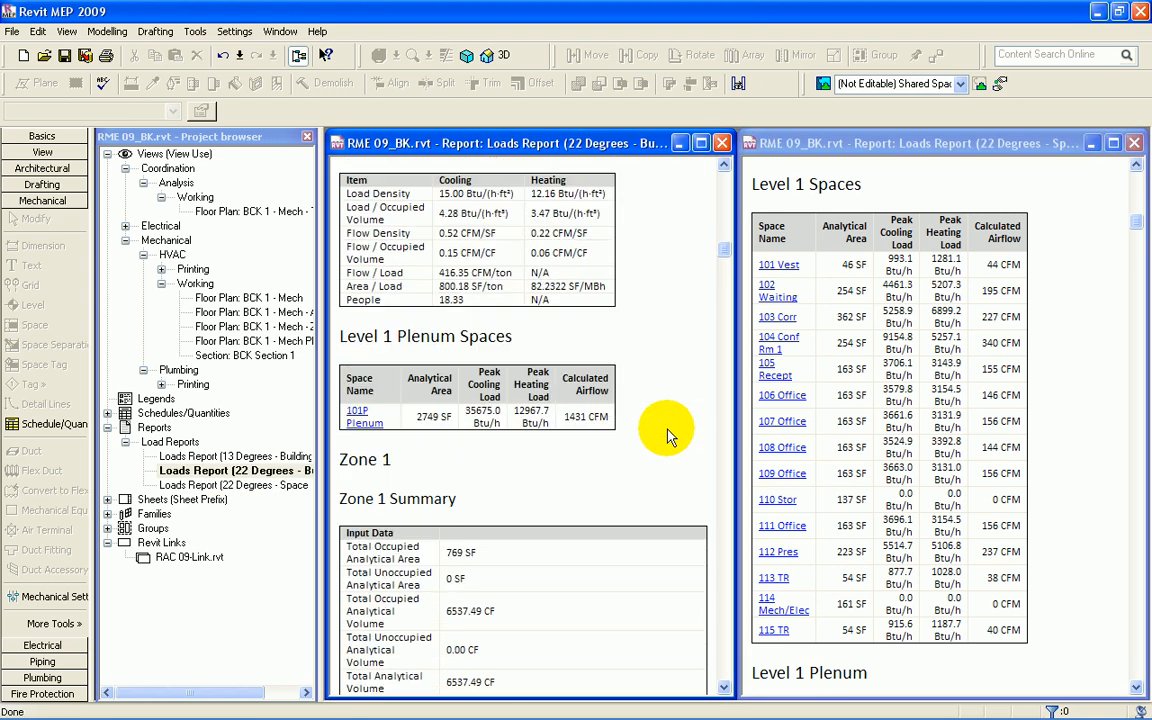
{"action": "scroll", "coordinate": [670, 432], "scroll_direction": "down", "scroll_amount": 4}
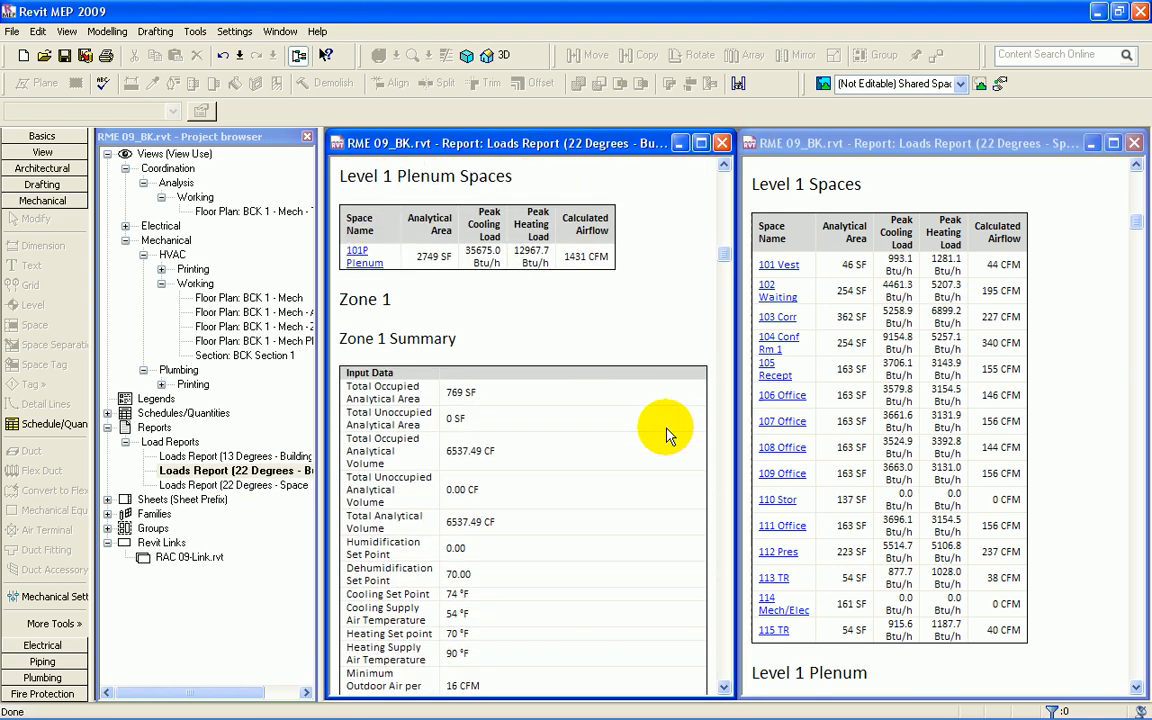
{"action": "scroll", "coordinate": [670, 432], "scroll_direction": "down", "scroll_amount": 2}
{"action": "left_click", "coordinate": [1085, 405]}
{"action": "scroll", "coordinate": [1085, 408], "scroll_direction": "down", "scroll_amount": 10}
{"action": "scroll", "coordinate": [1085, 405], "scroll_direction": "down", "scroll_amount": 10}
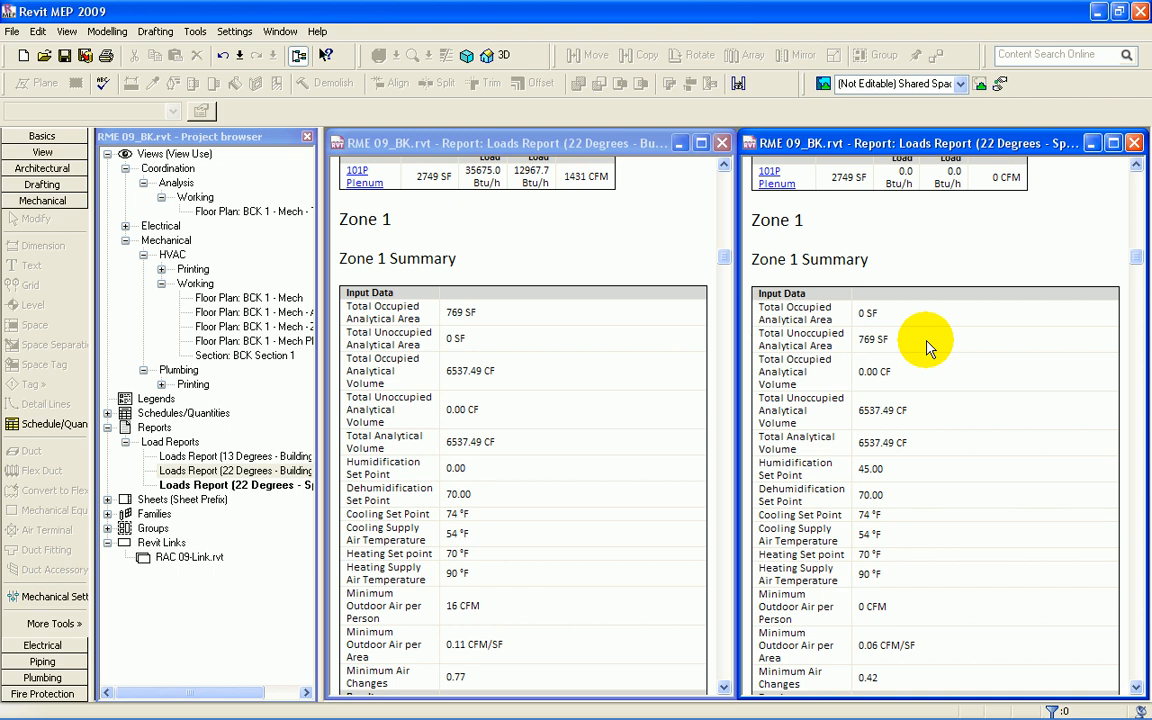
{"action": "scroll", "coordinate": [928, 340], "scroll_direction": "down", "scroll_amount": 2}
{"action": "left_click", "coordinate": [674, 266]}
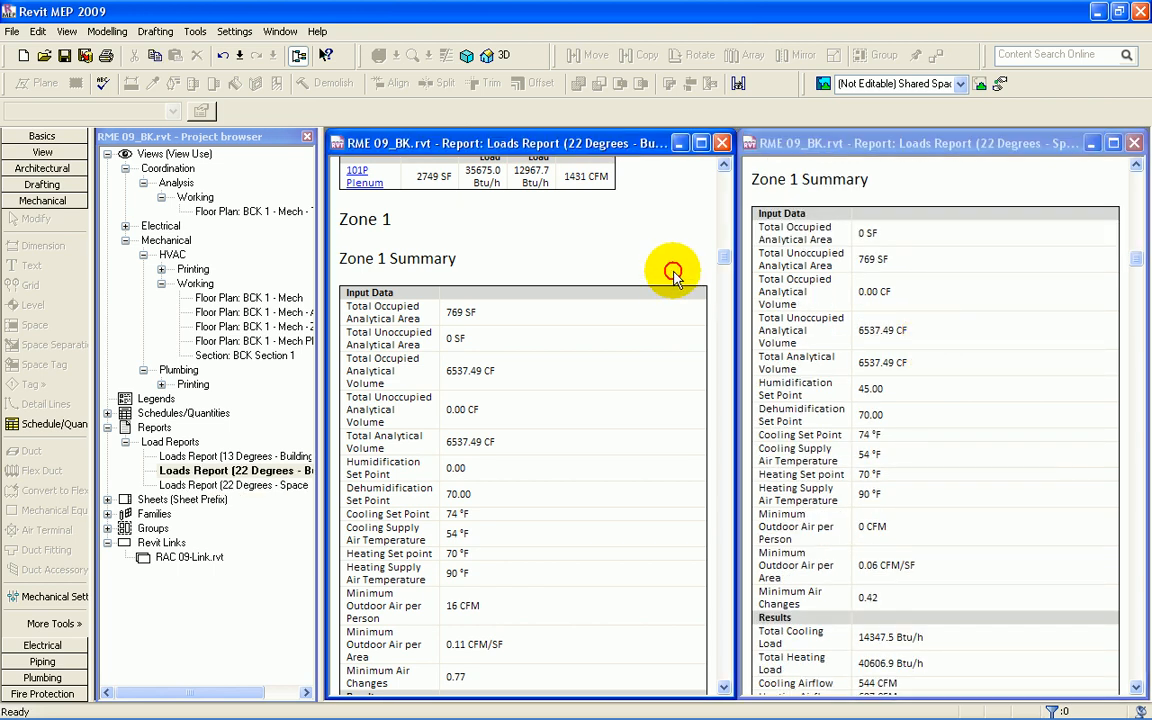
{"action": "scroll", "coordinate": [675, 283], "scroll_direction": "down", "scroll_amount": 2}
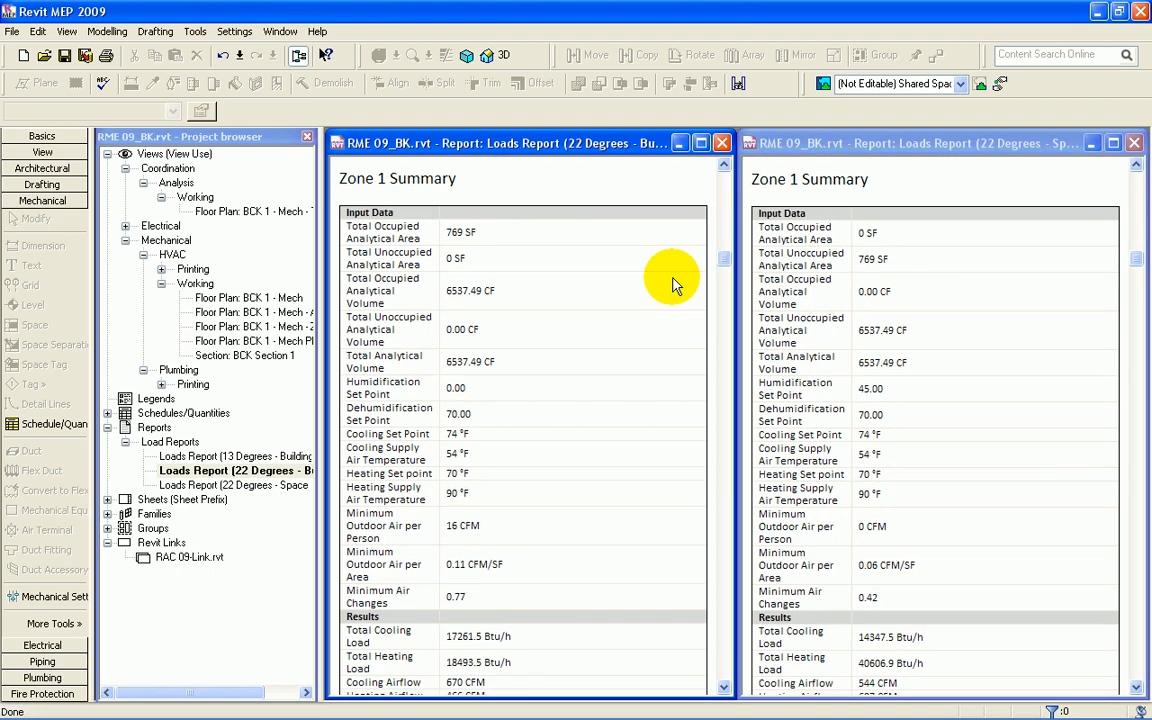